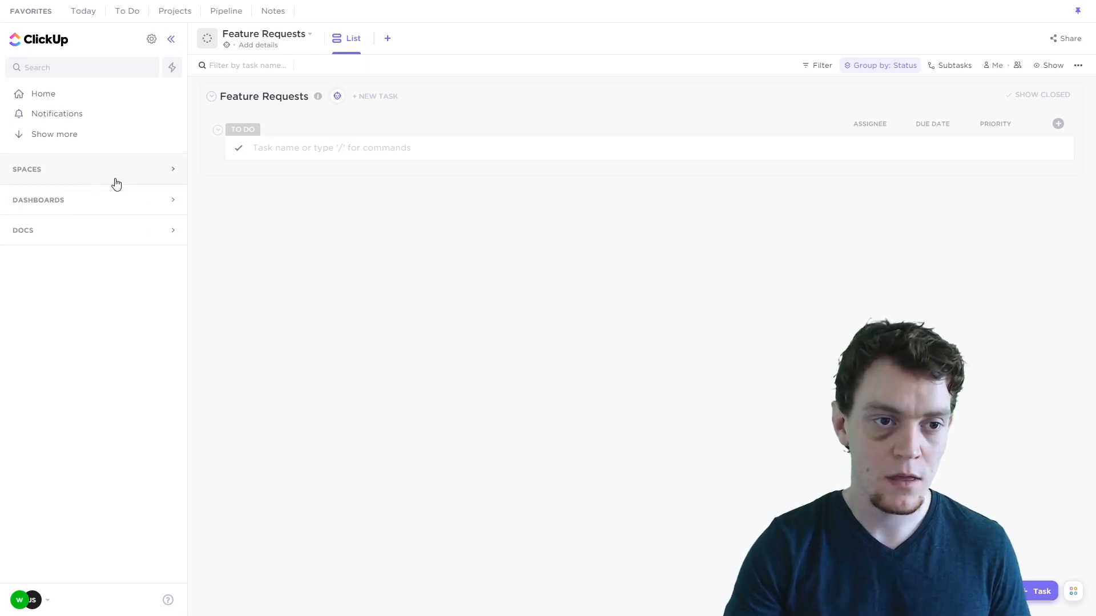
Step: Open the Product Ideas list in the Ideas & Feedback folder of the Product & Development space
click(42, 171)
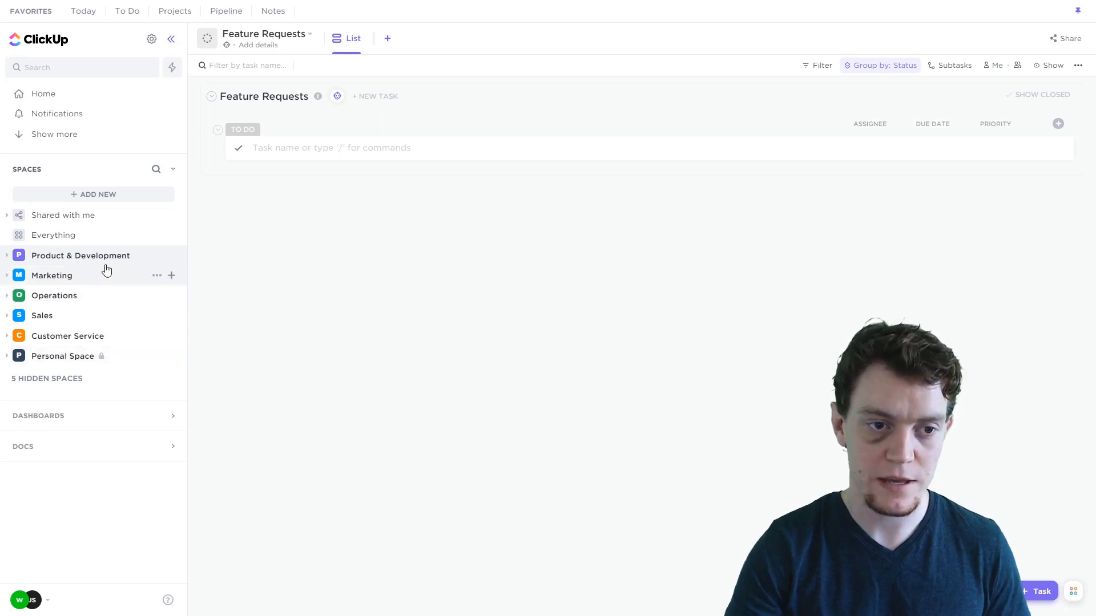
click(132, 258)
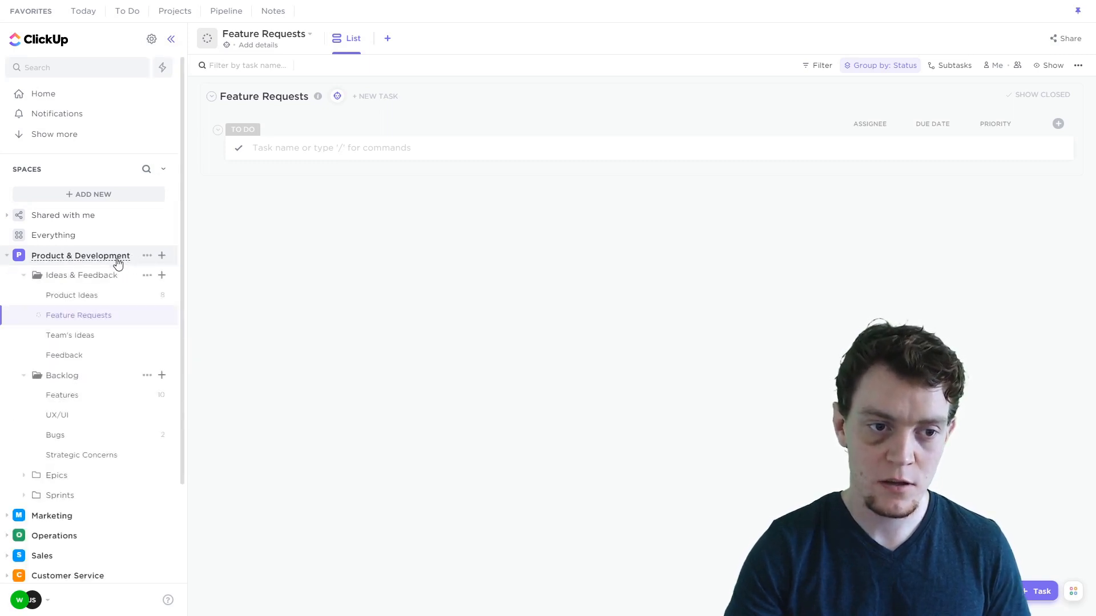
click(123, 278)
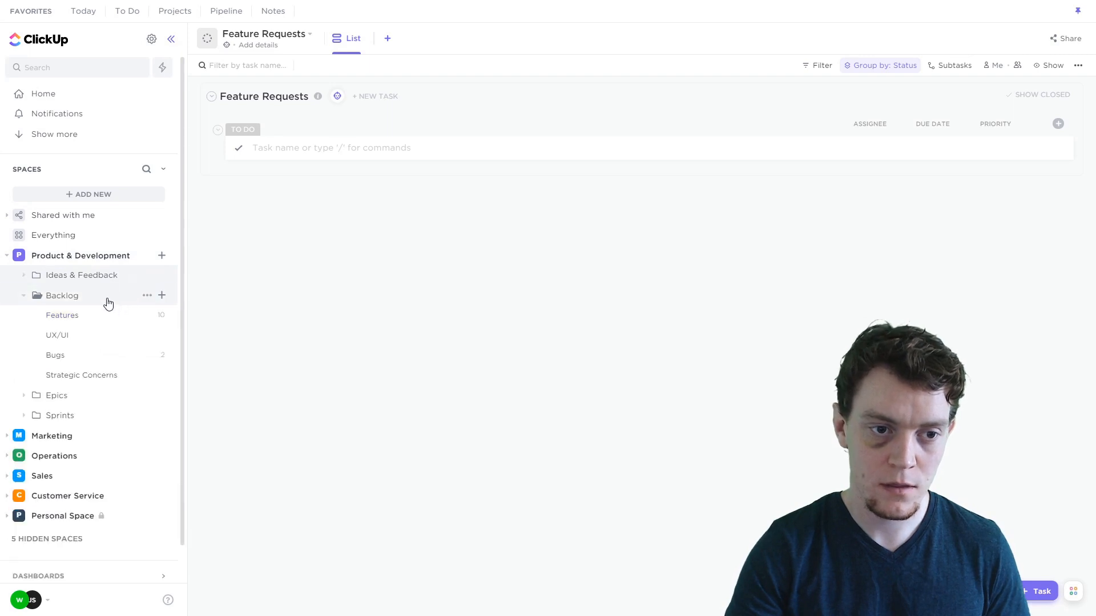
click(108, 300)
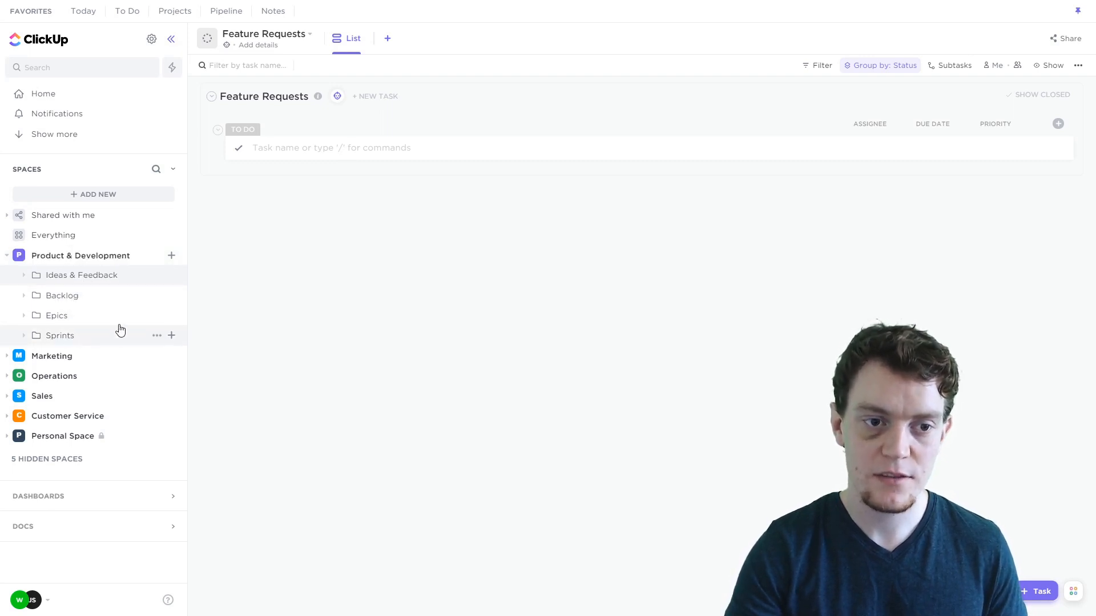
click(135, 276)
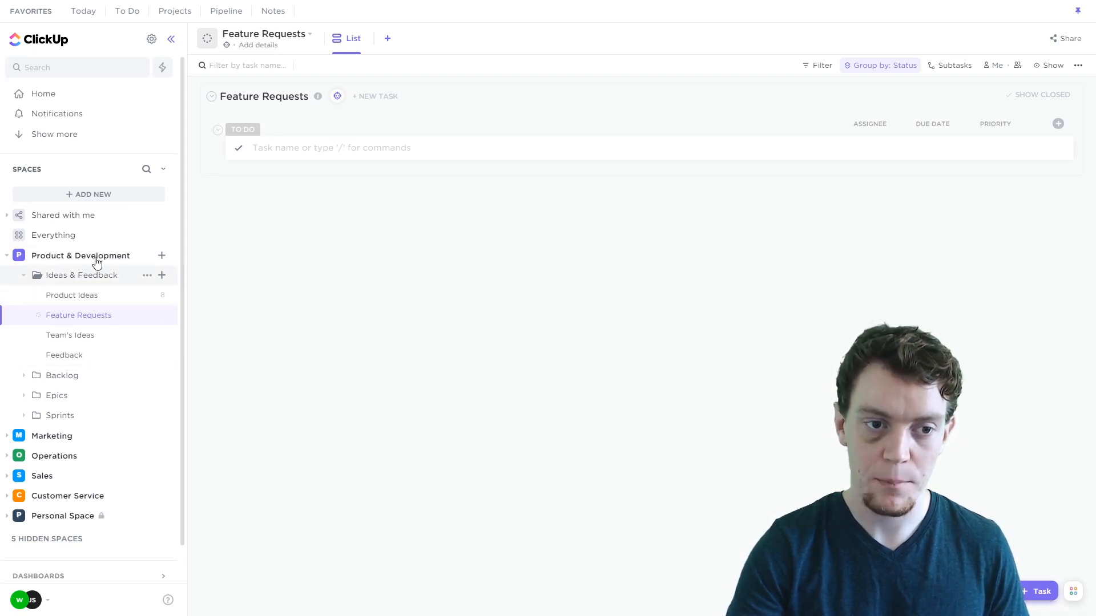
click(71, 297)
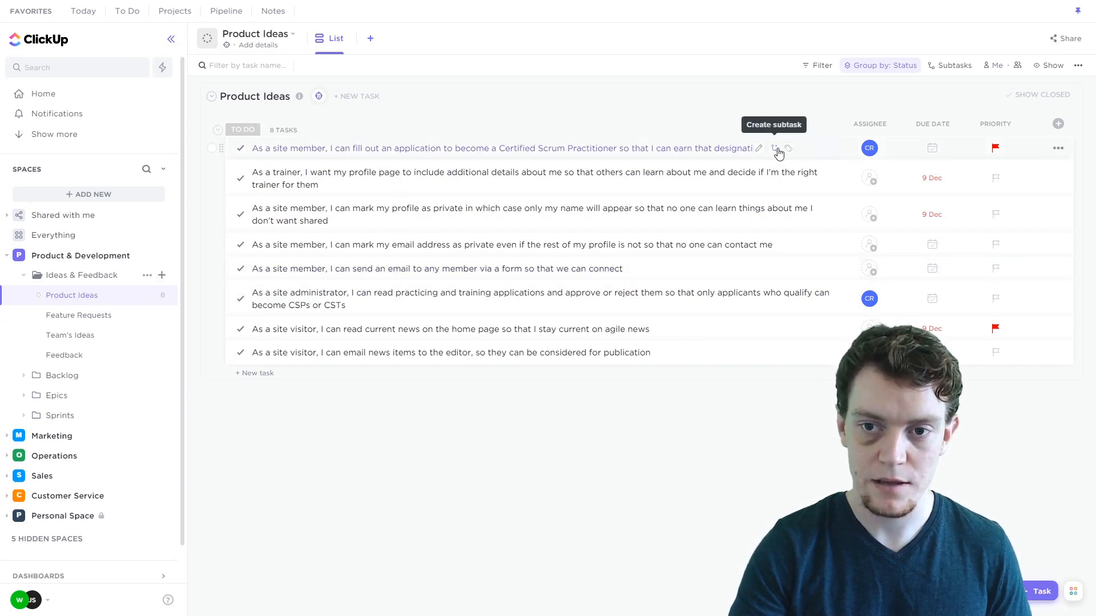
Step: Add the subtasks Step 1, Step 2 and Step 3 to the Certified Scrum Practitioner application task
click(780, 149)
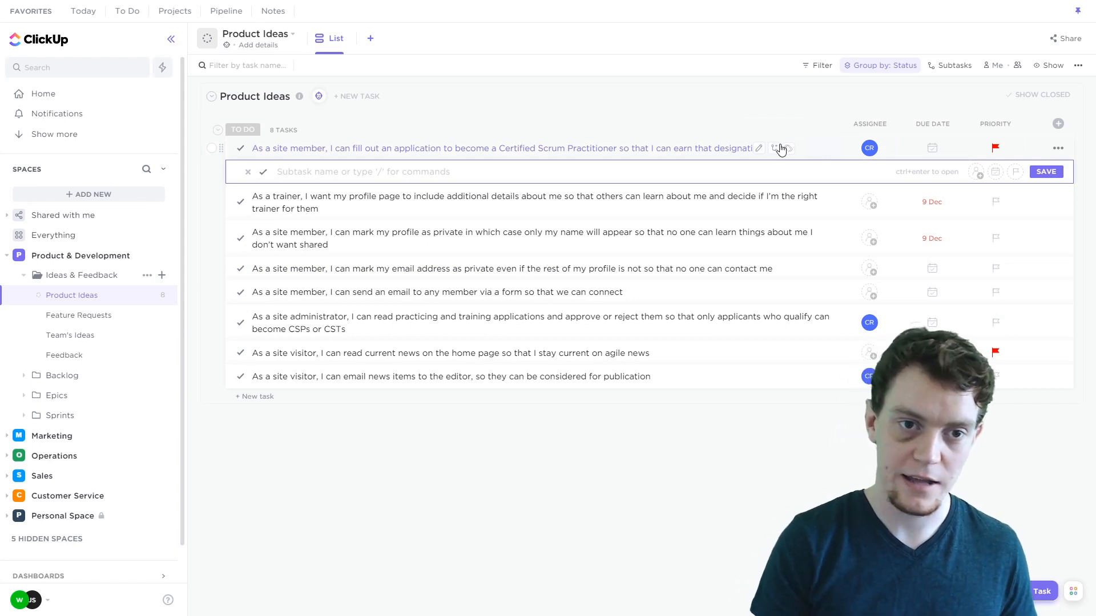
text(Step)
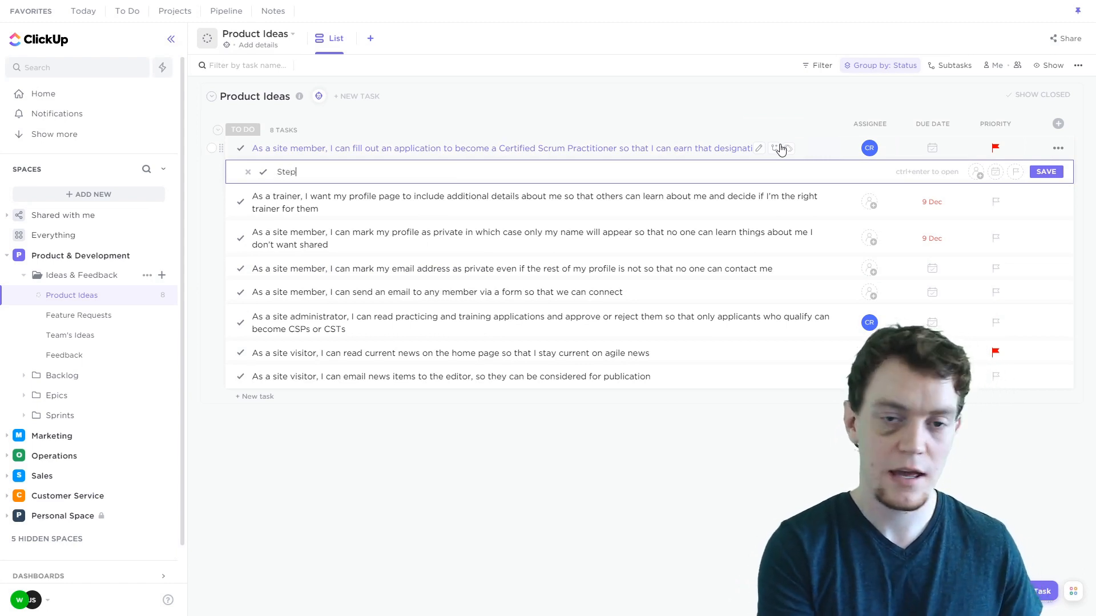
text( 1)
key(Return)
text(Ste)
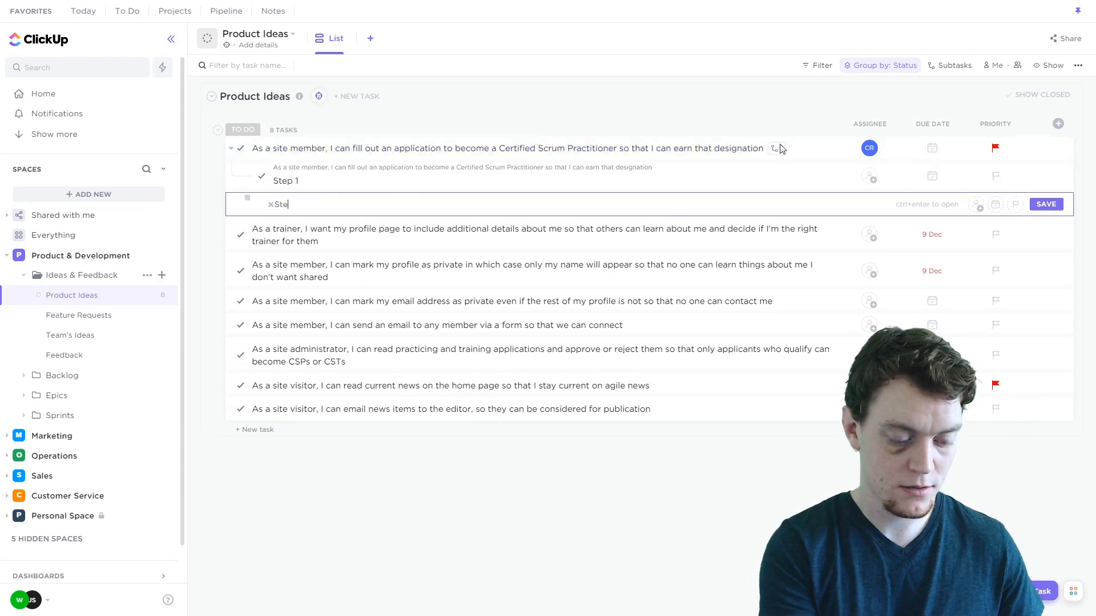
text(p 2)
key(Return)
text(Ste)
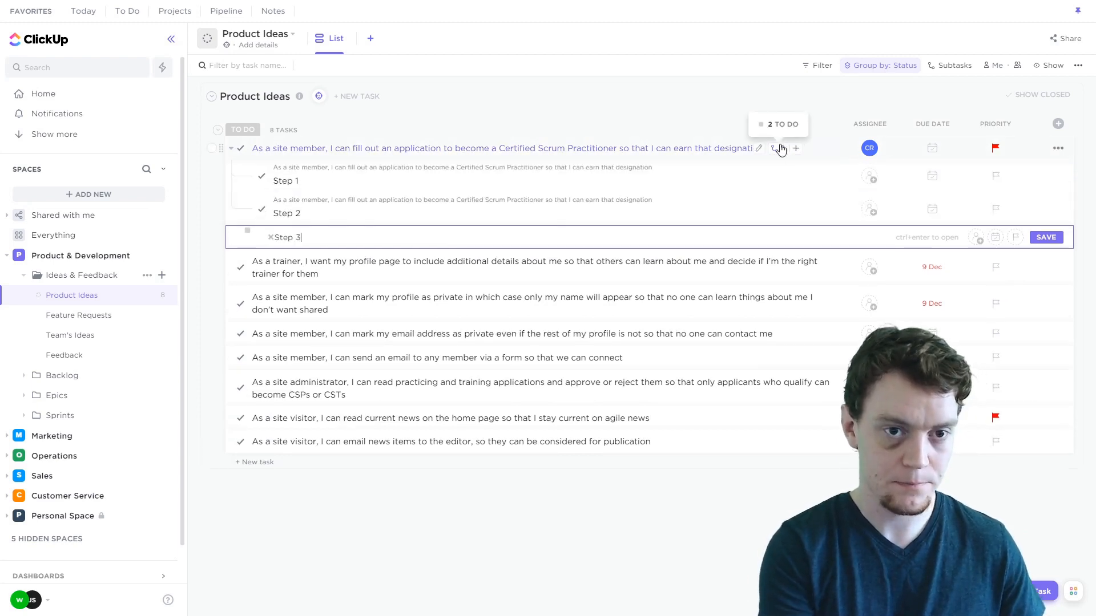
text(p 3)
key(Return)
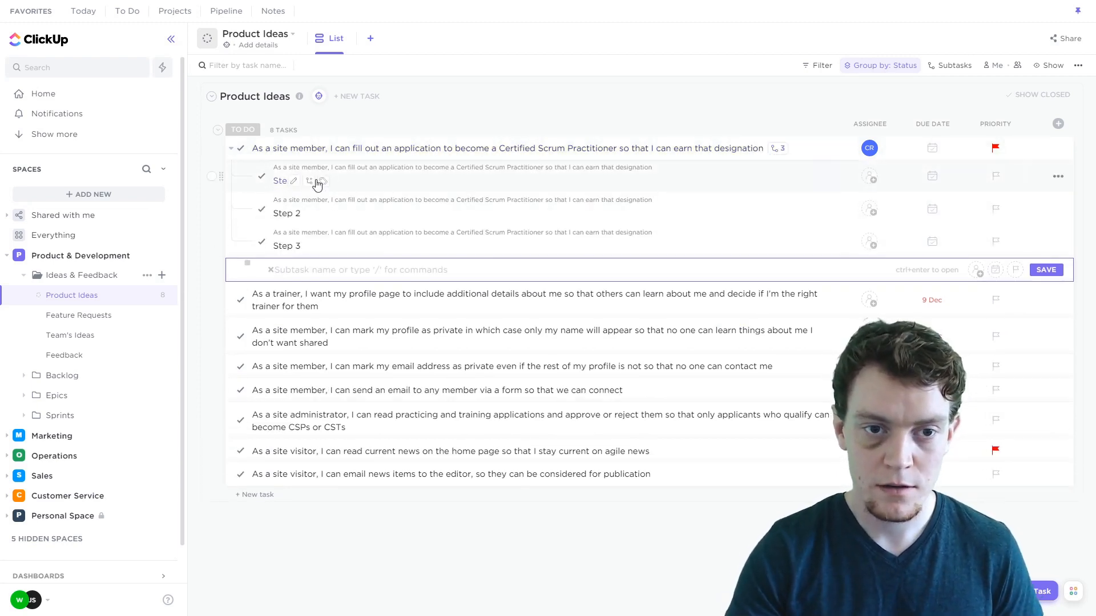
click(307, 187)
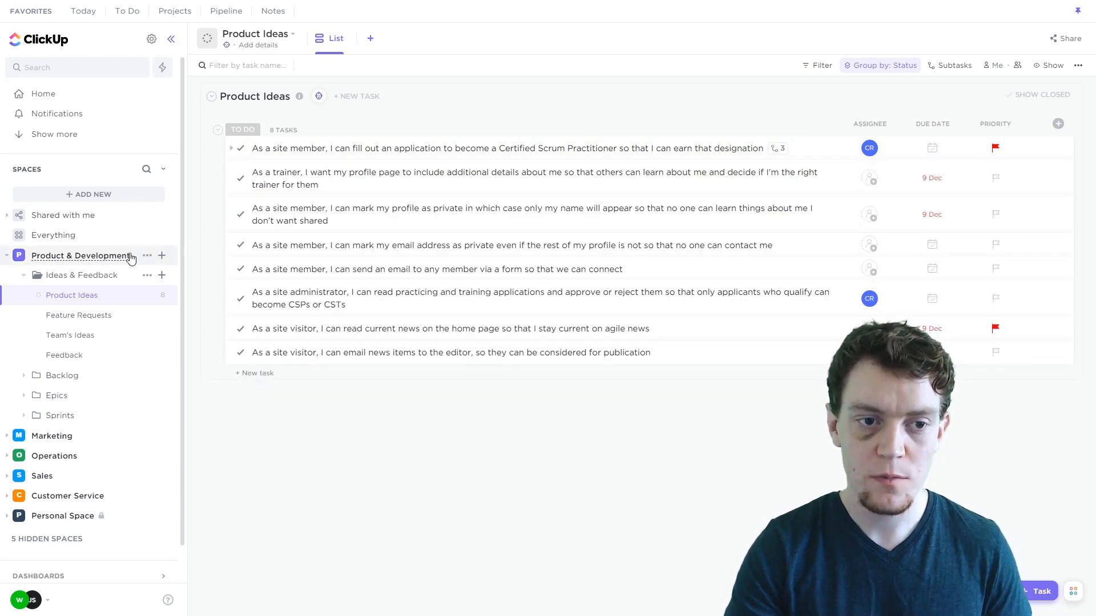
Step: View all lists of the Ideas & Feedback folder together, and collapse the folder
click(139, 254)
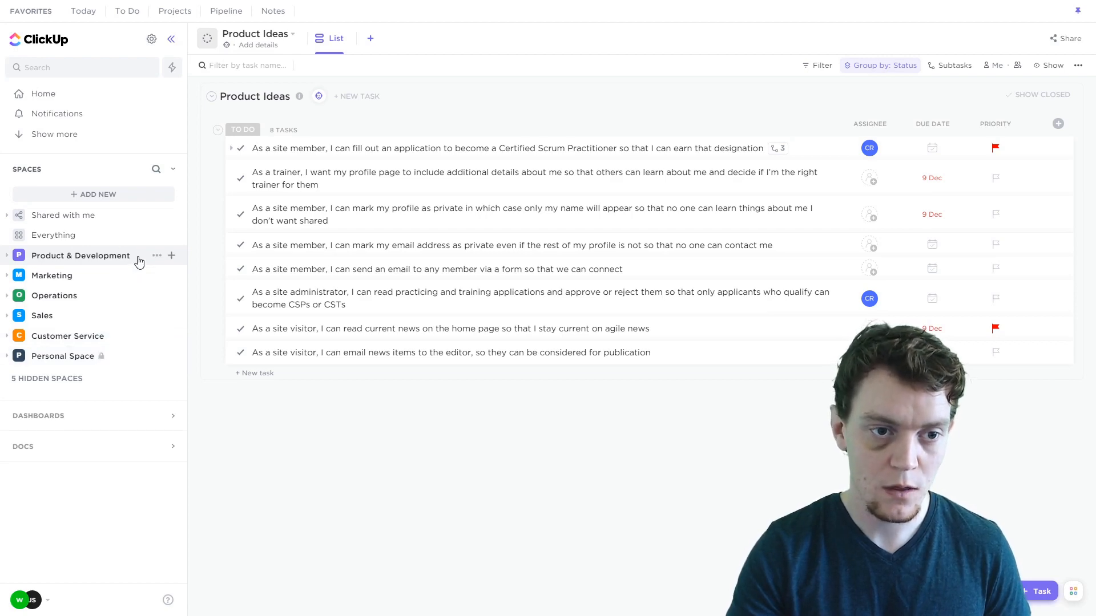
click(137, 258)
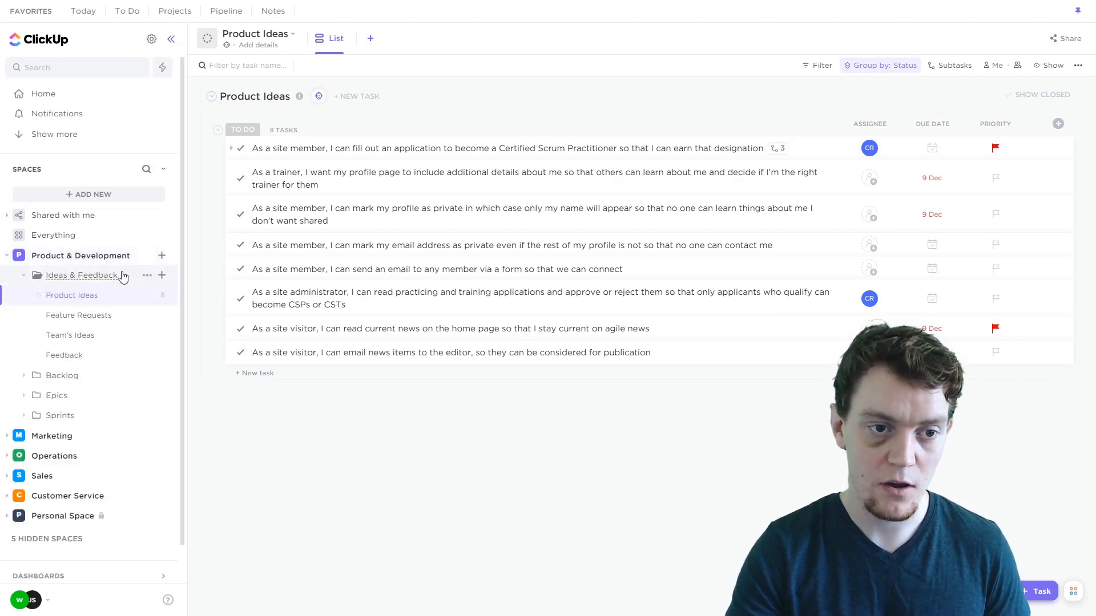
click(123, 276)
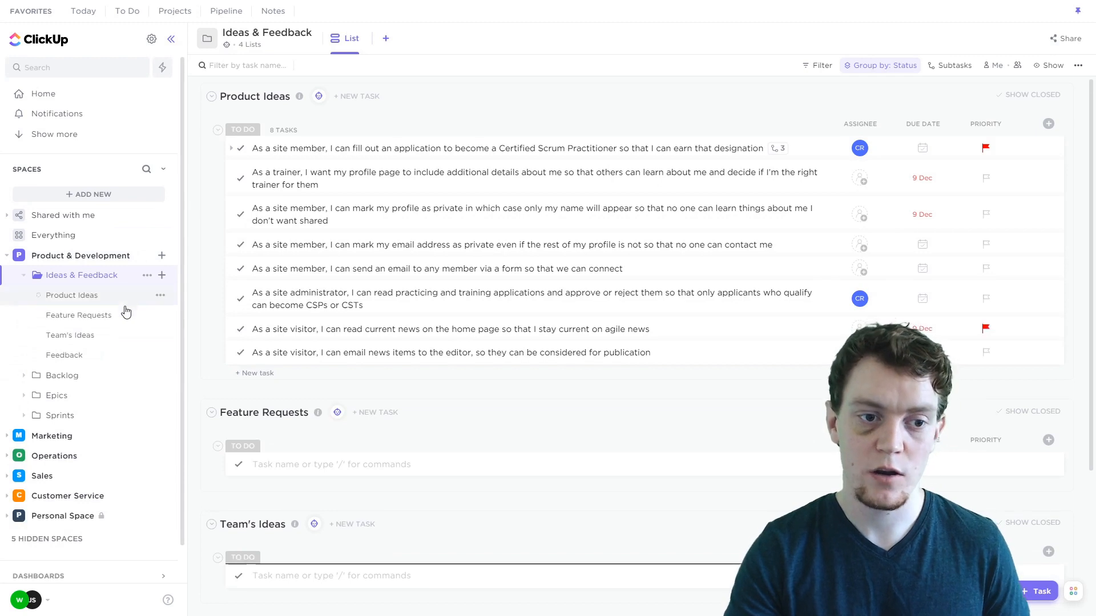
click(117, 276)
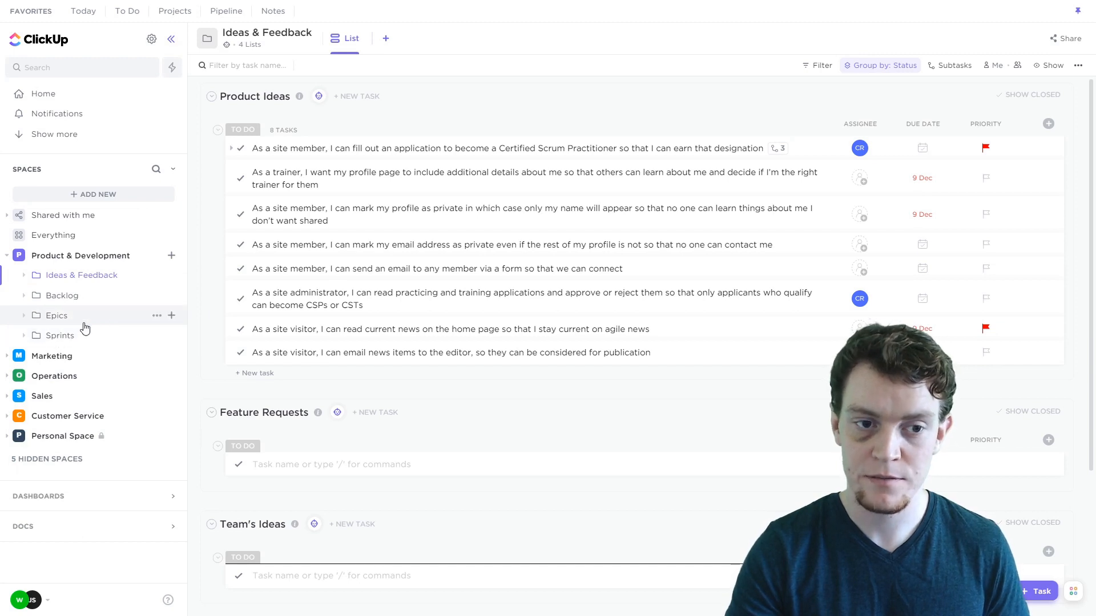
Step: Look through the folders of the Marketing space, and collapse the list of spaces
click(94, 356)
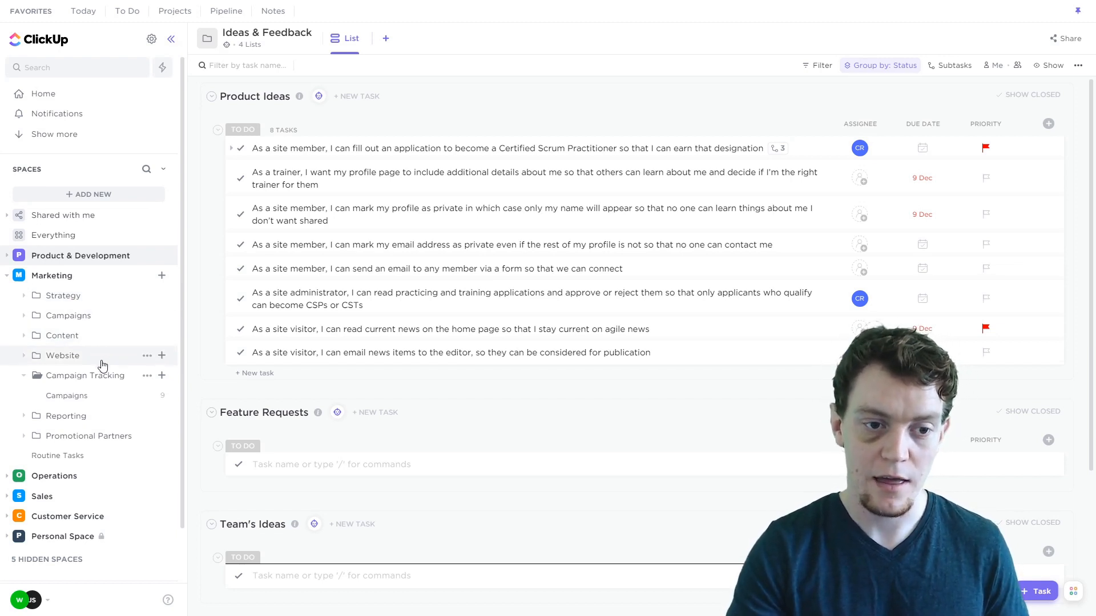
click(130, 373)
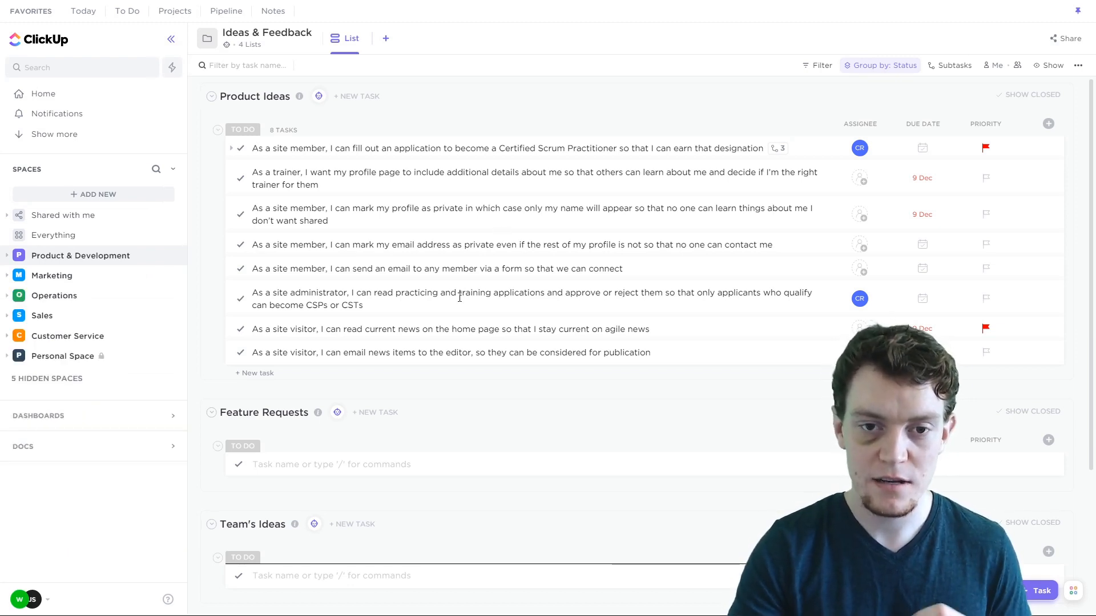
click(173, 169)
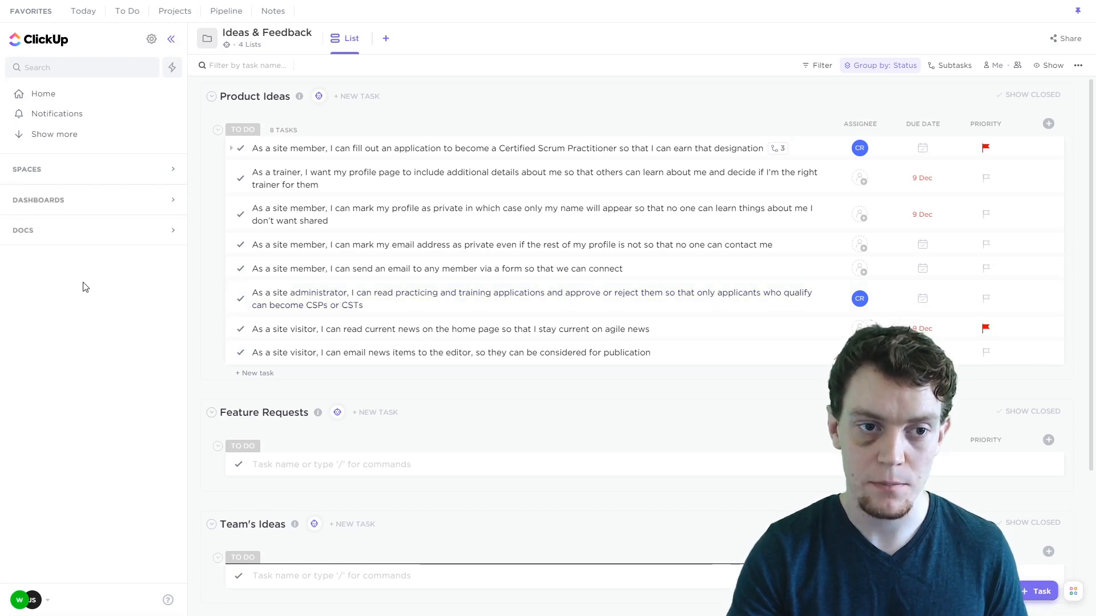
Step: Open the Epic 2 list and the whole Epics folder in Product & Development to review the user stories in each epic
click(86, 174)
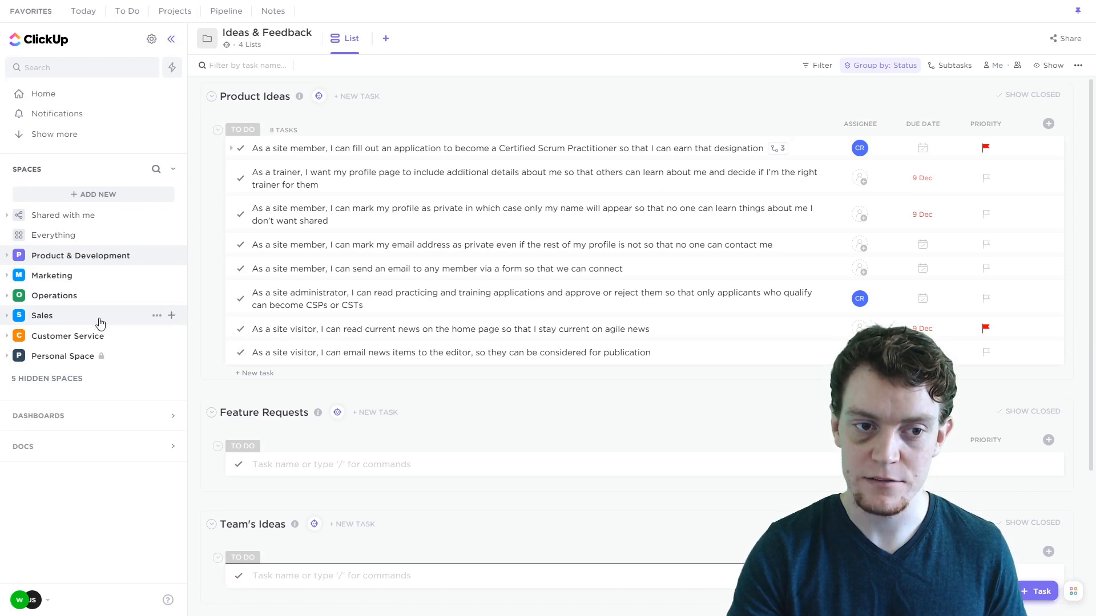
click(135, 260)
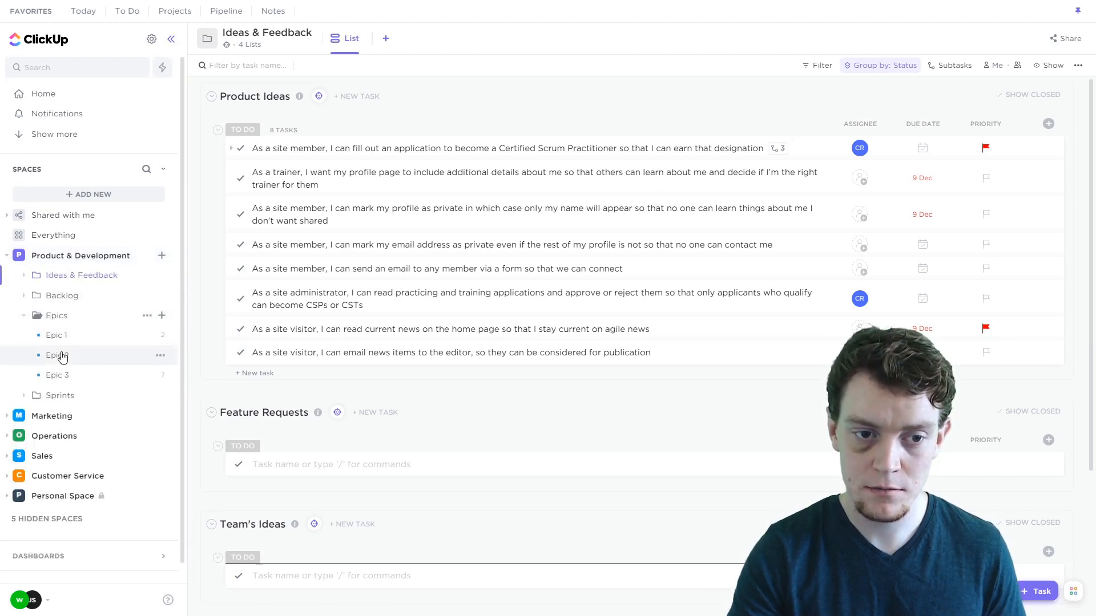
click(61, 356)
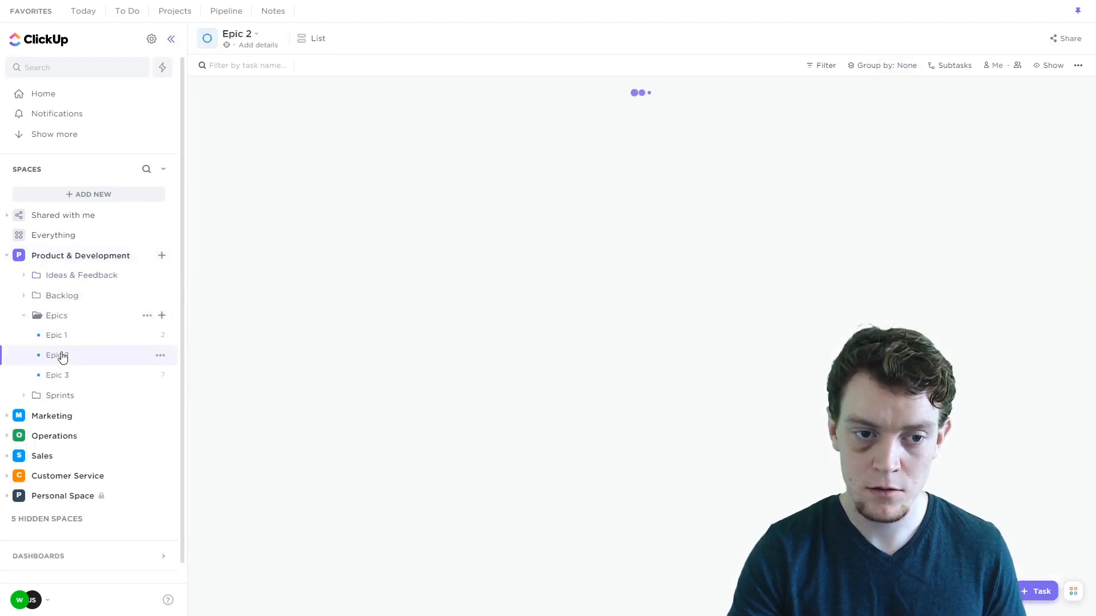
click(61, 318)
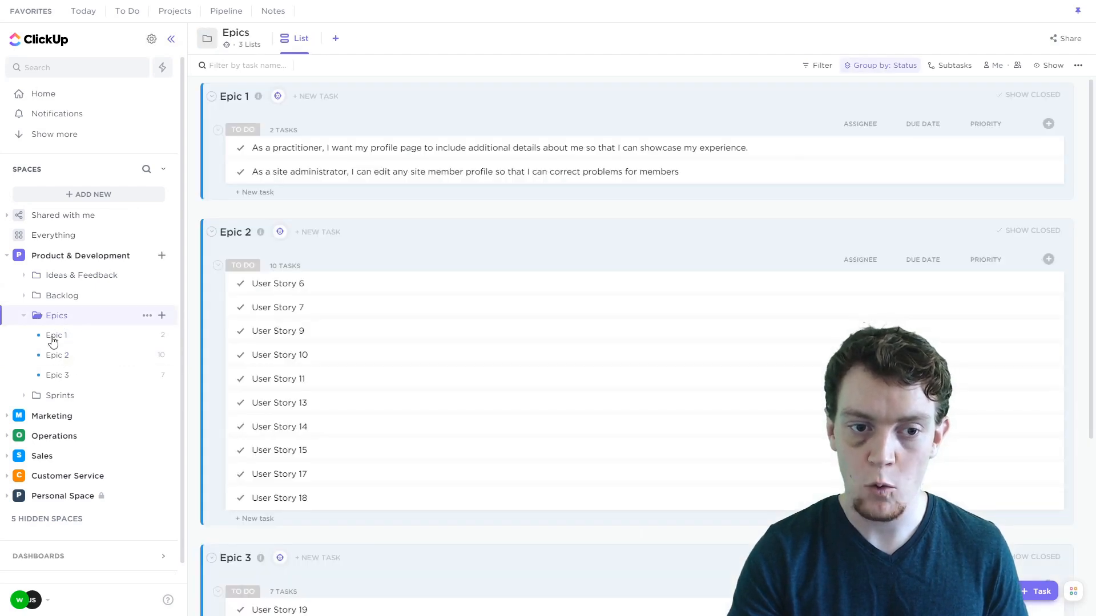
scroll(296, 433, down, 5)
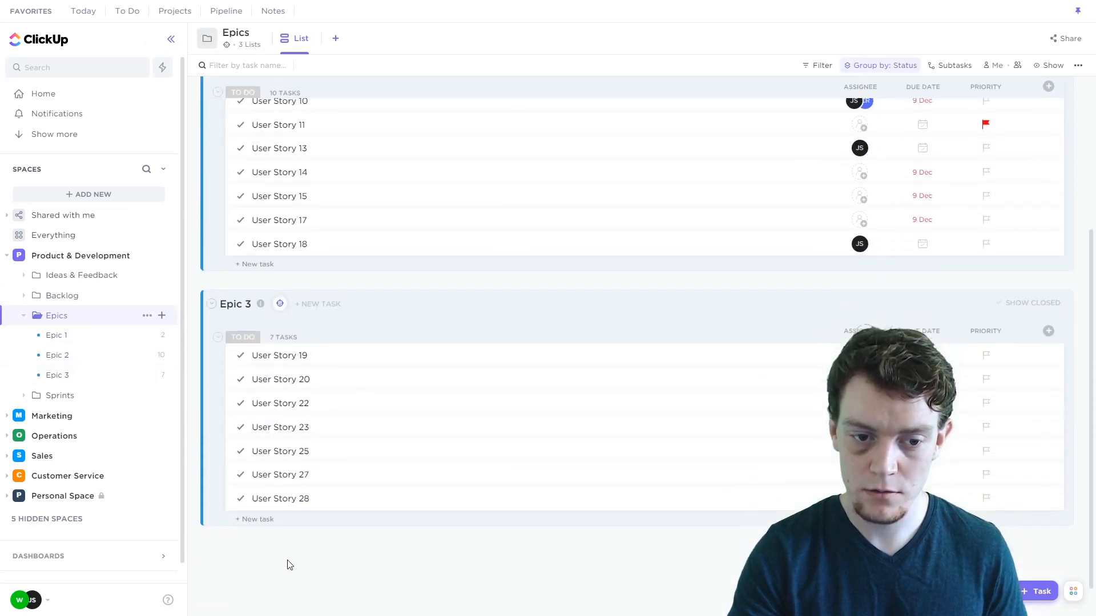
Step: View the Product & Development space as a whole, and review all lists of the Customer Service space
click(80, 256)
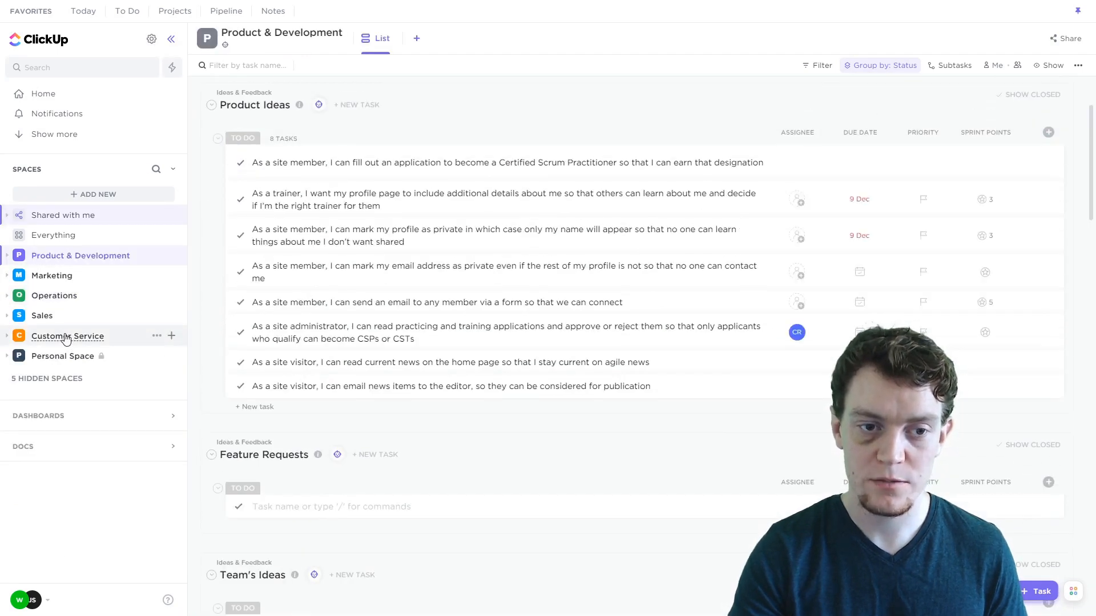
click(67, 338)
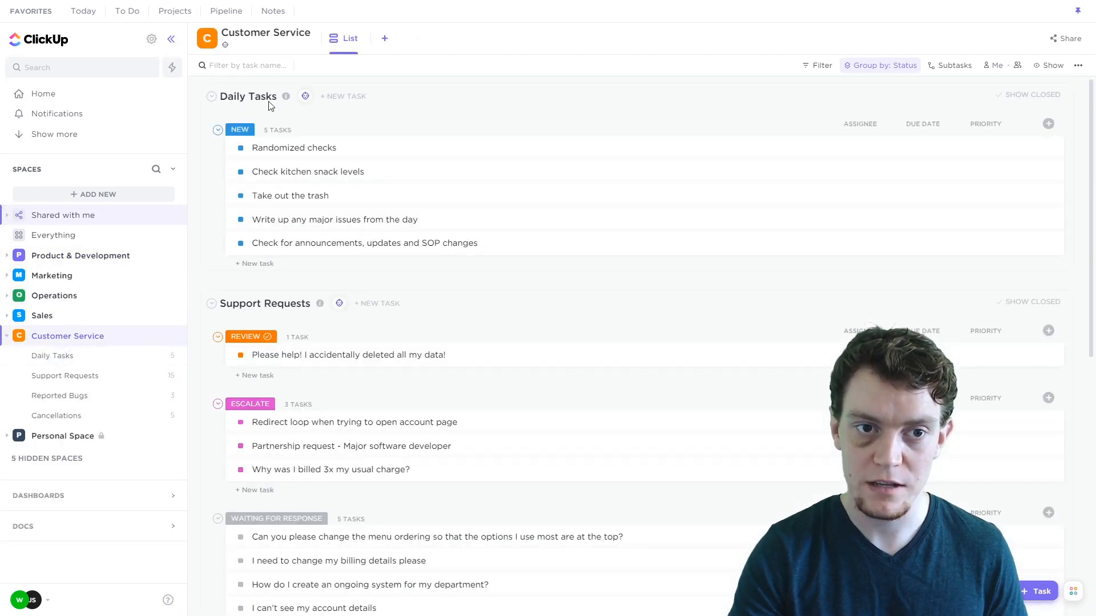
scroll(343, 393, down, 15)
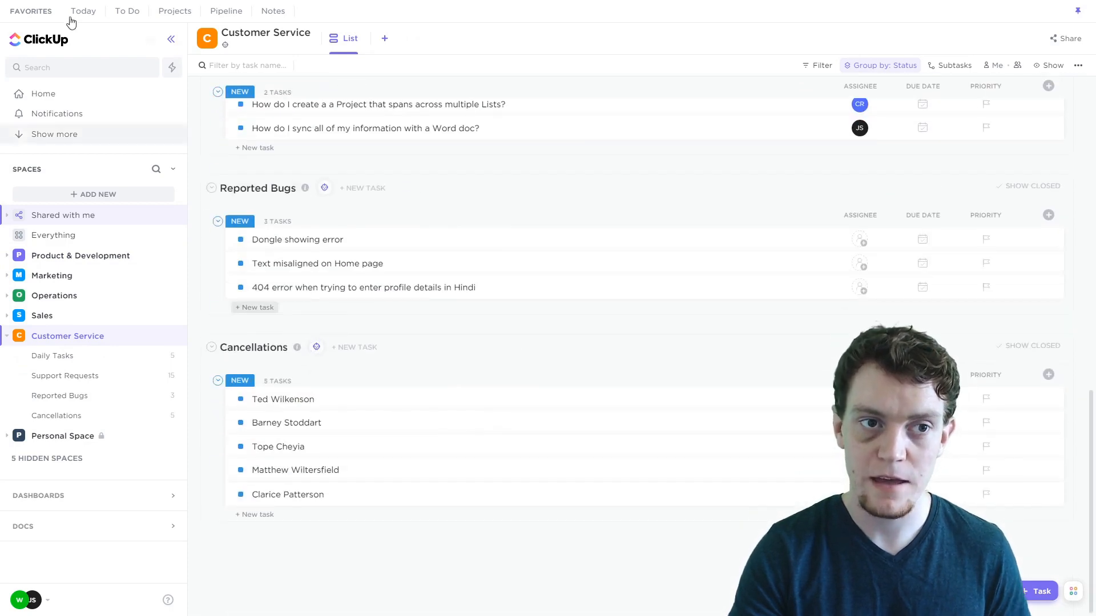
Step: Unpin the favorites bar so it sits in the sidebar, and pin it back above the workspace
click(1082, 16)
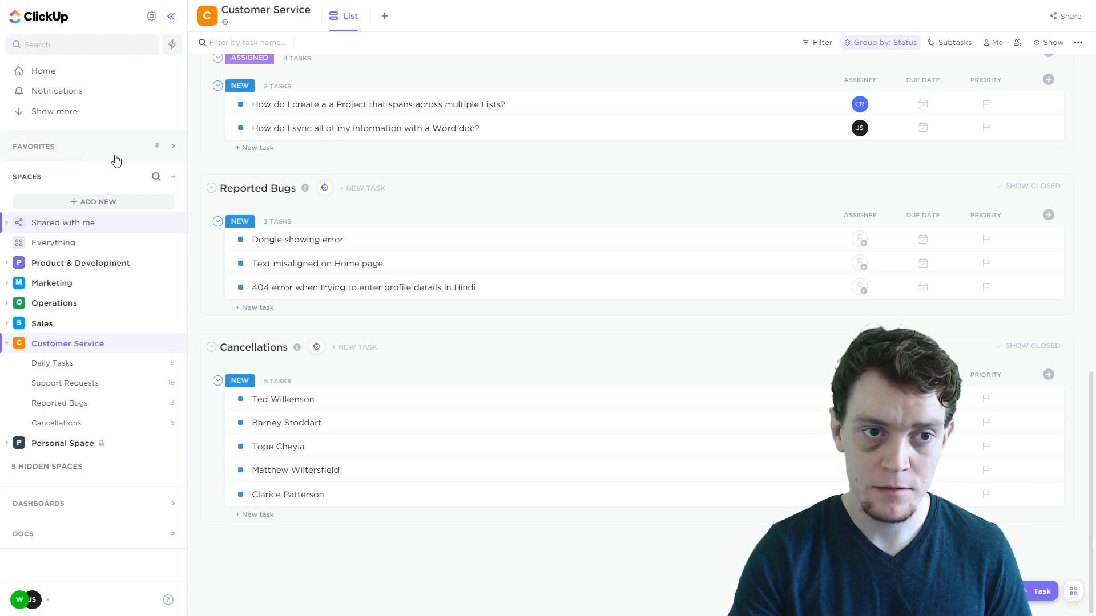
click(158, 147)
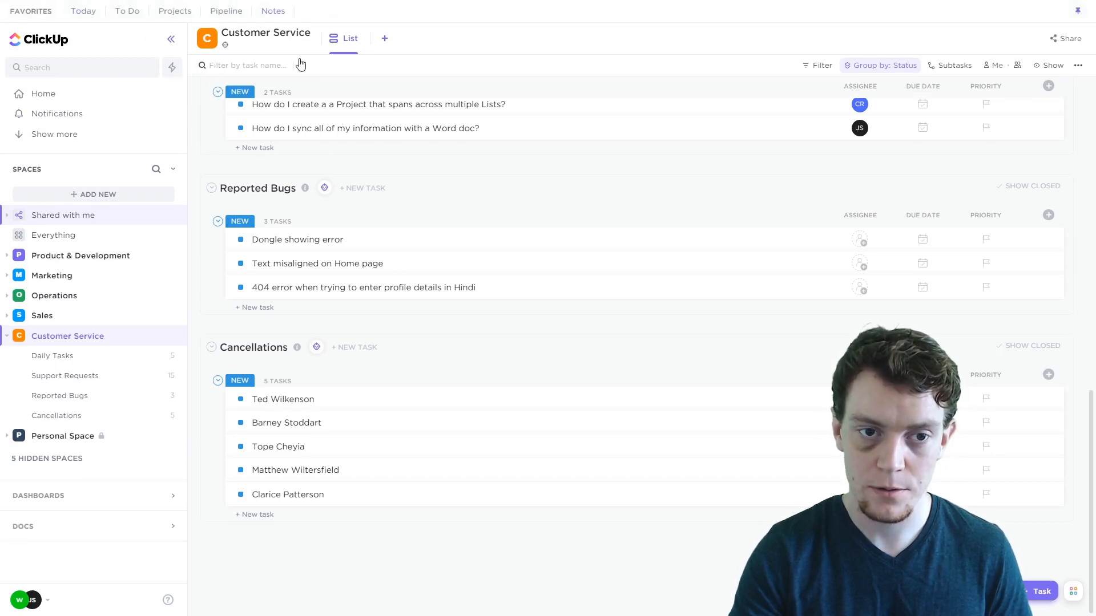
Step: Add the list view of the Customer Service space's Support Requests list to the favorites under the name Support Requests
click(109, 381)
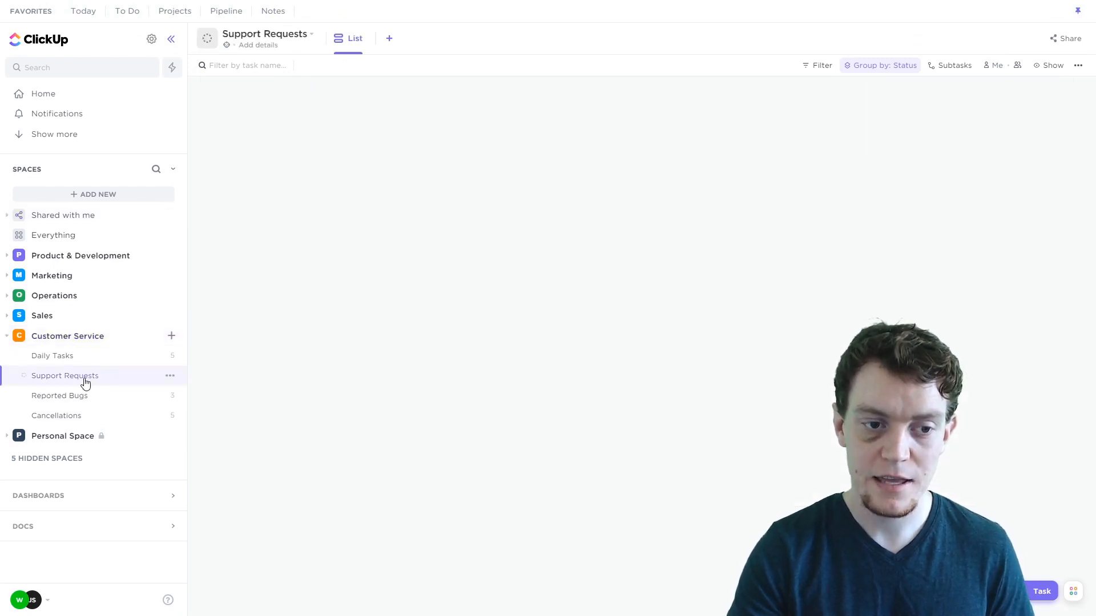
click(364, 39)
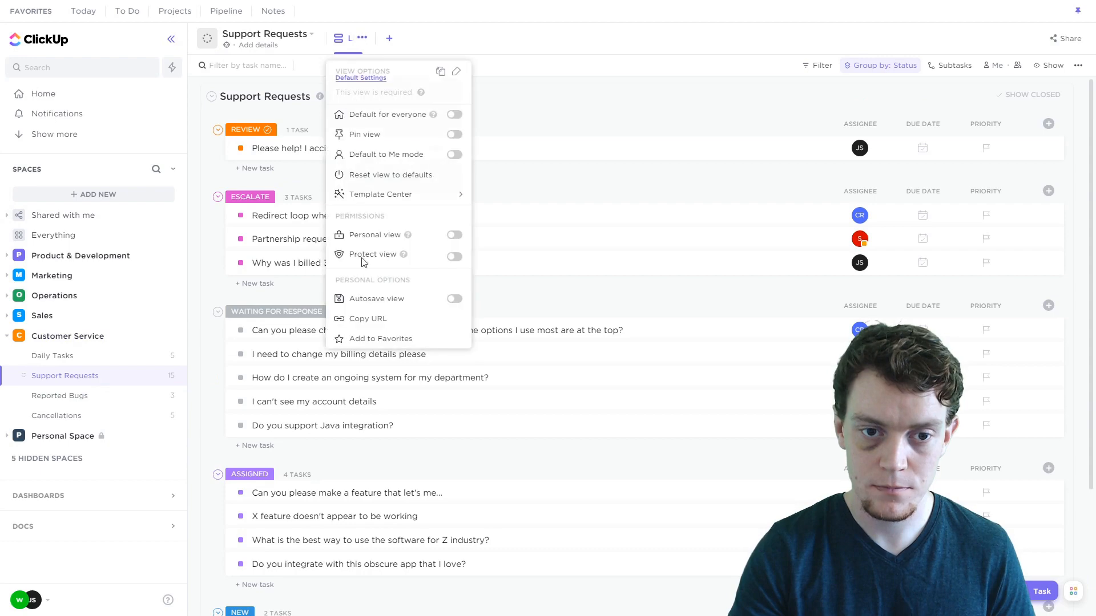
click(375, 355)
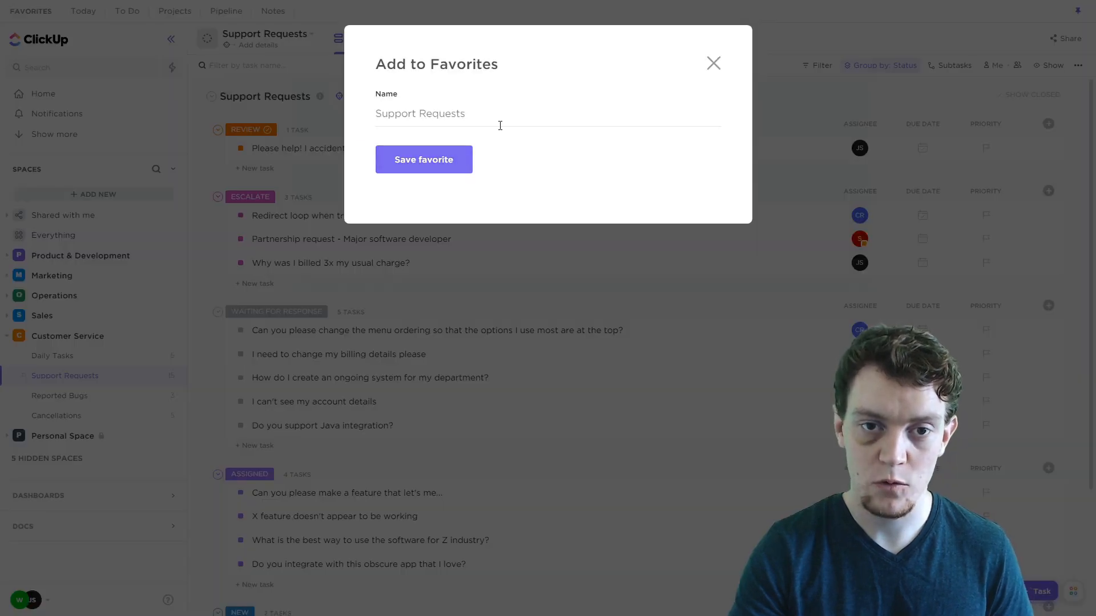
click(443, 162)
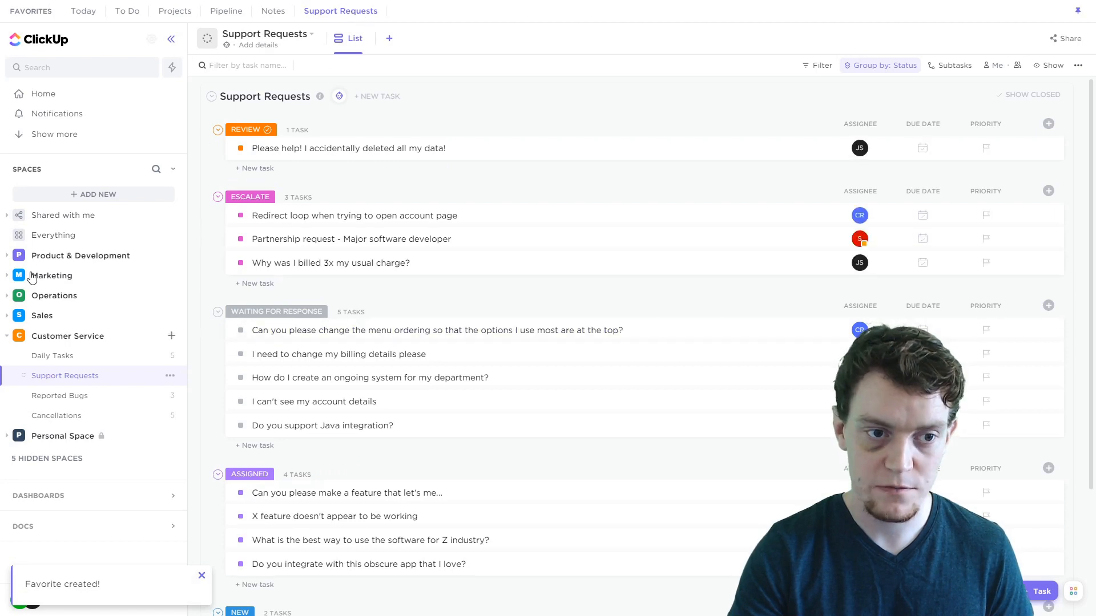
Step: View the Product & Development space, and return to the Support Requests list through its favorite
click(58, 261)
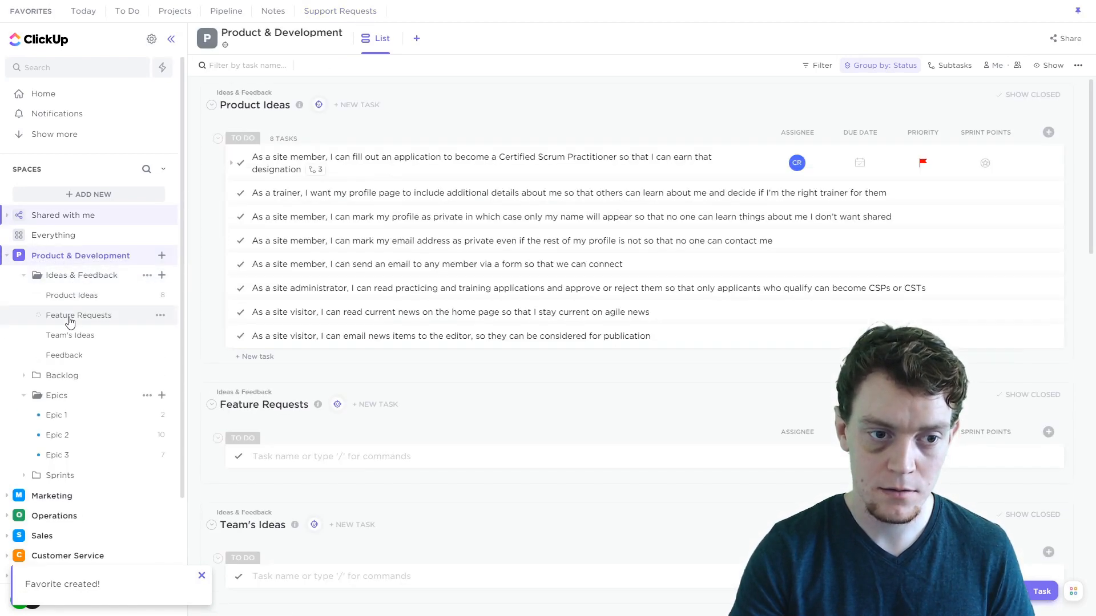
click(71, 316)
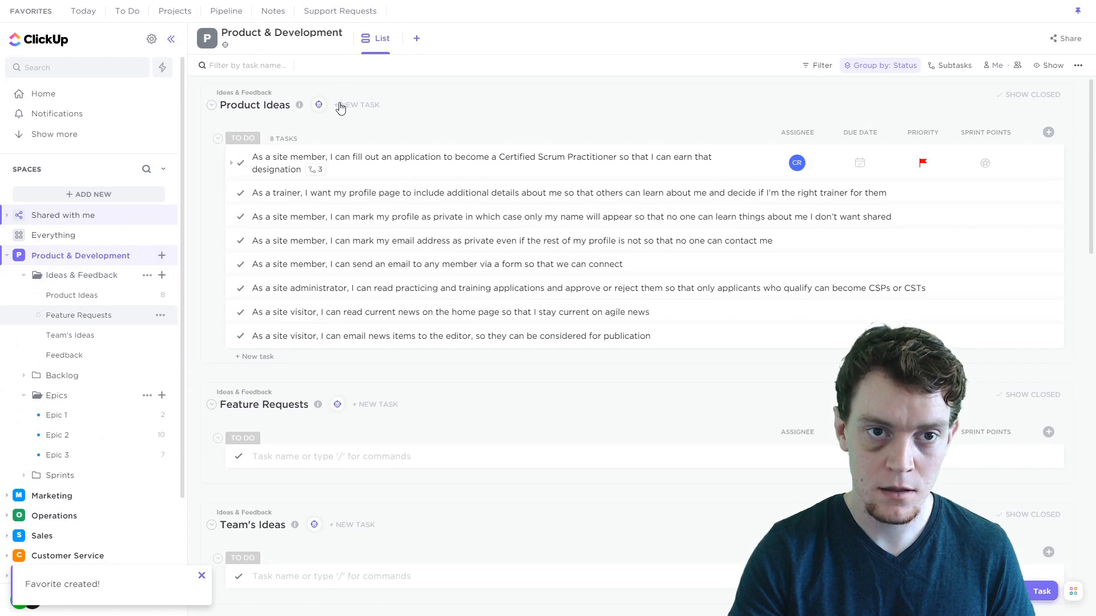
click(328, 15)
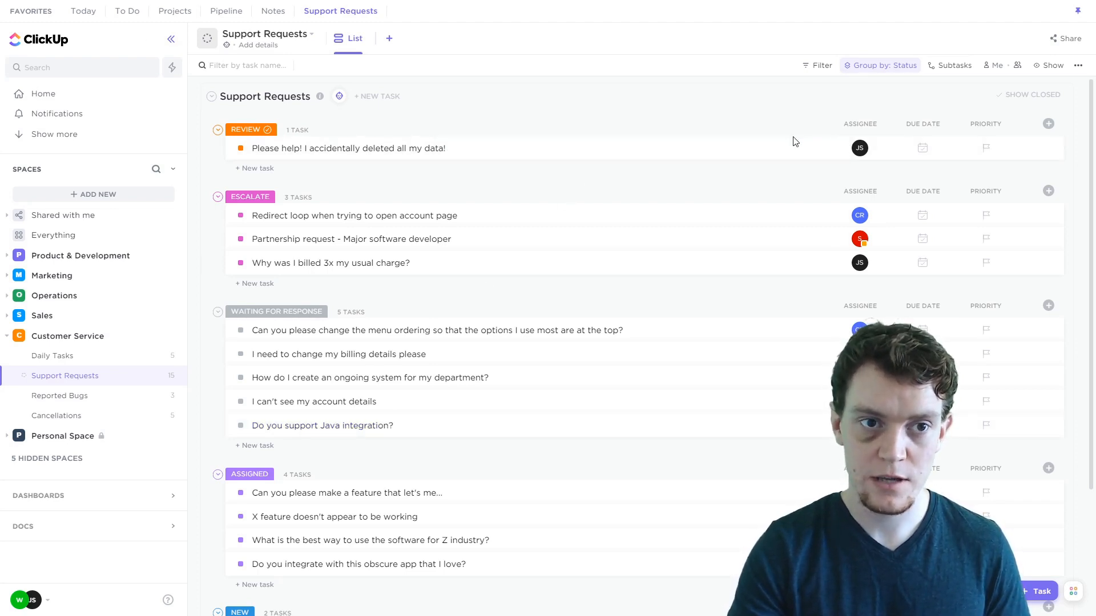
Step: Look up the Cancellations list in QuickSwitch by searching for "can", and clear the search
click(173, 70)
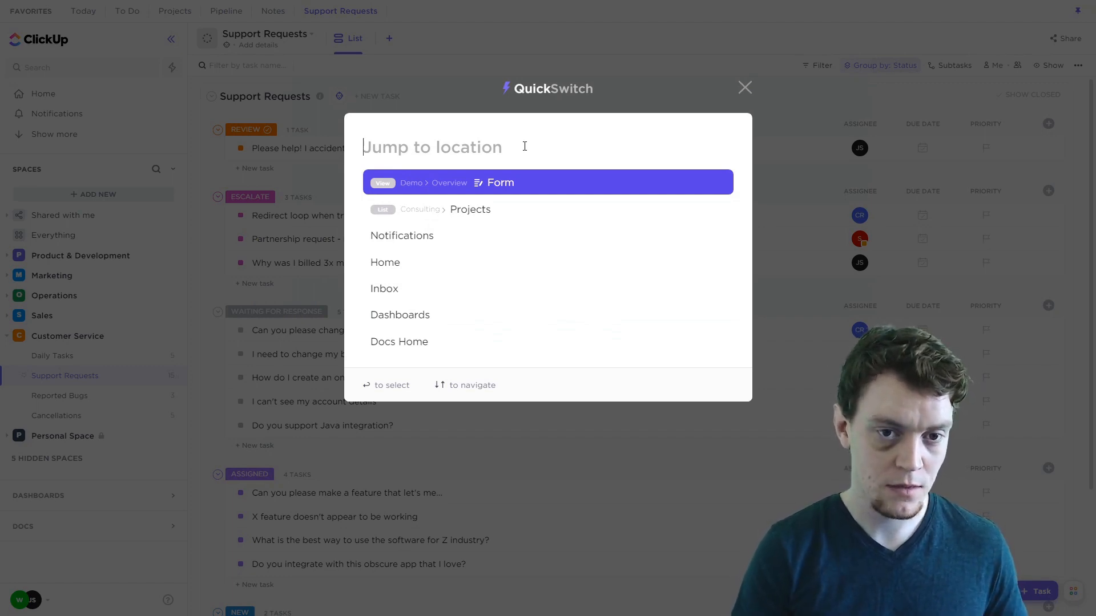
text(can)
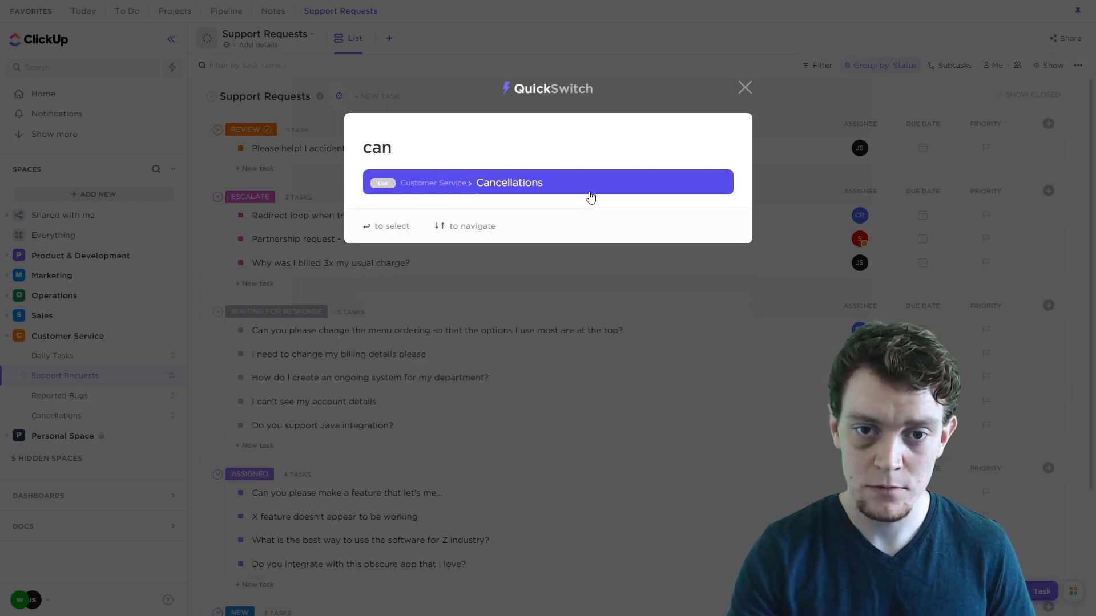
key(BackSpace)
key(BackSpace)
key(BackSpace)
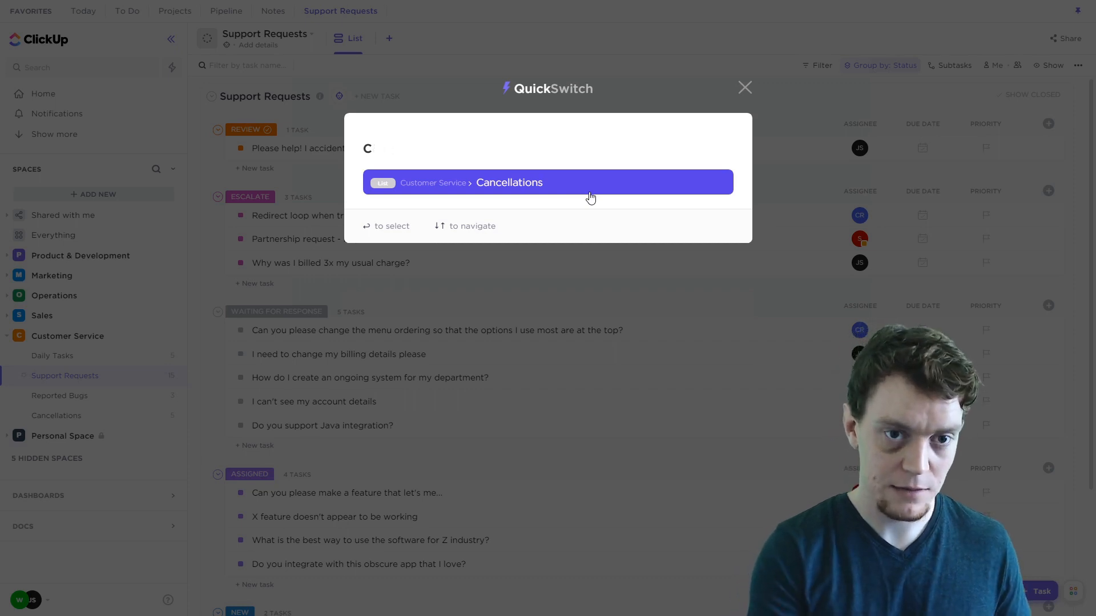
Step: Search QuickSwitch for "cust" and jump to the Customer Service space
text(cust)
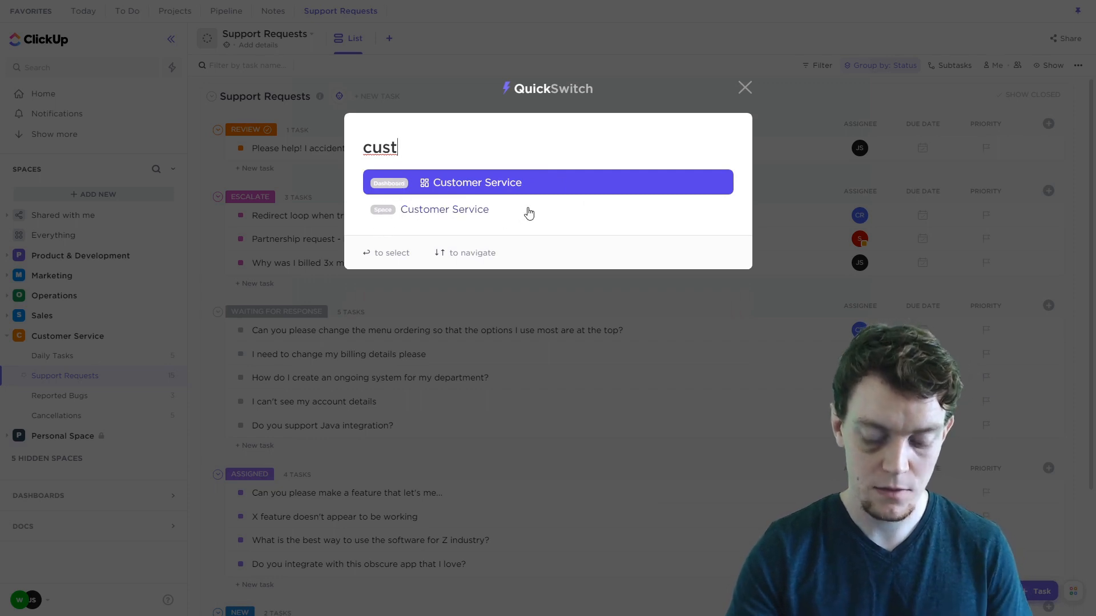
key(Down)
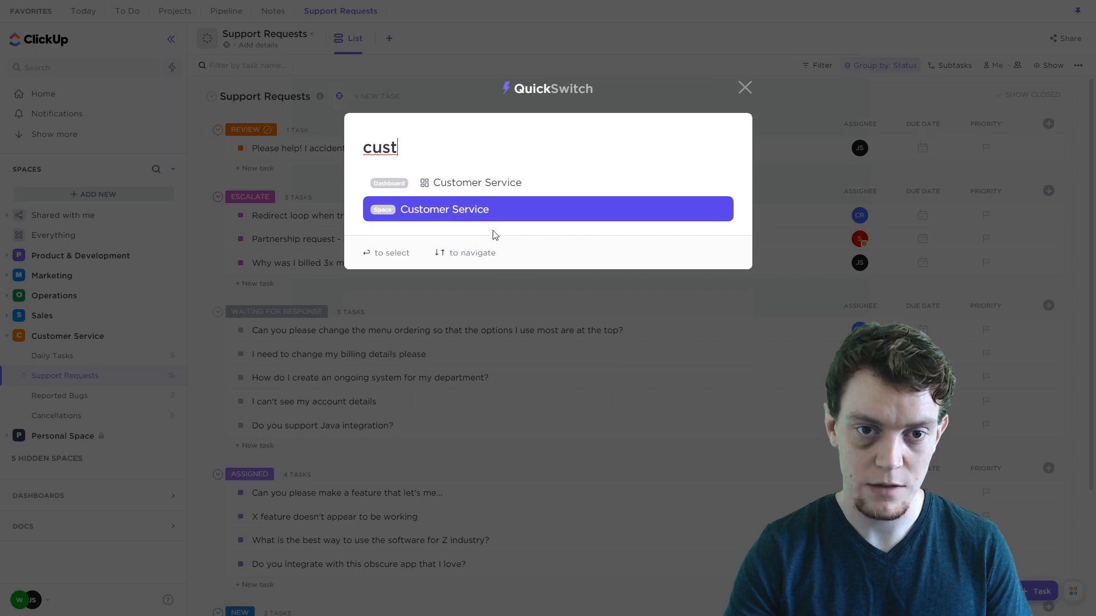
key(Return)
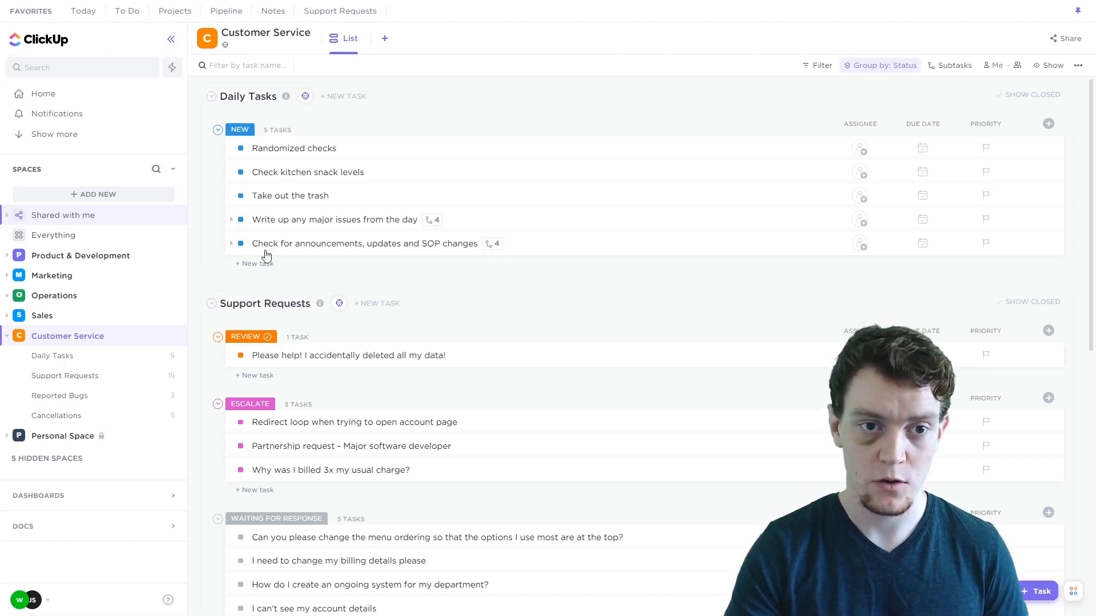
Step: Open the Randomized checks task in the Daily Tasks list and look over its title and empty description
click(298, 149)
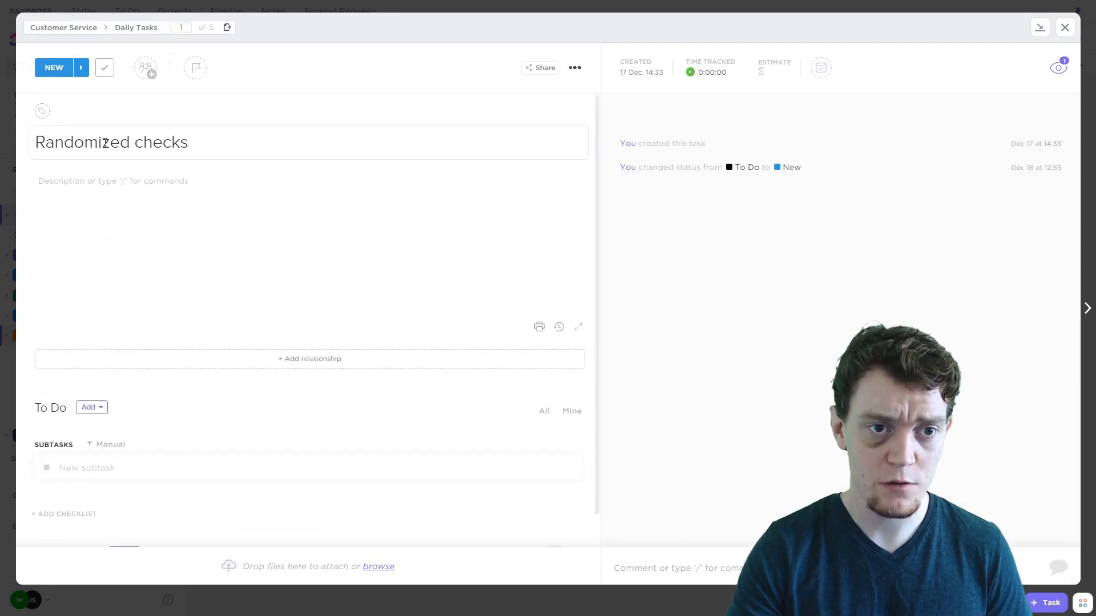
drag(39, 150, 289, 157)
click(302, 152)
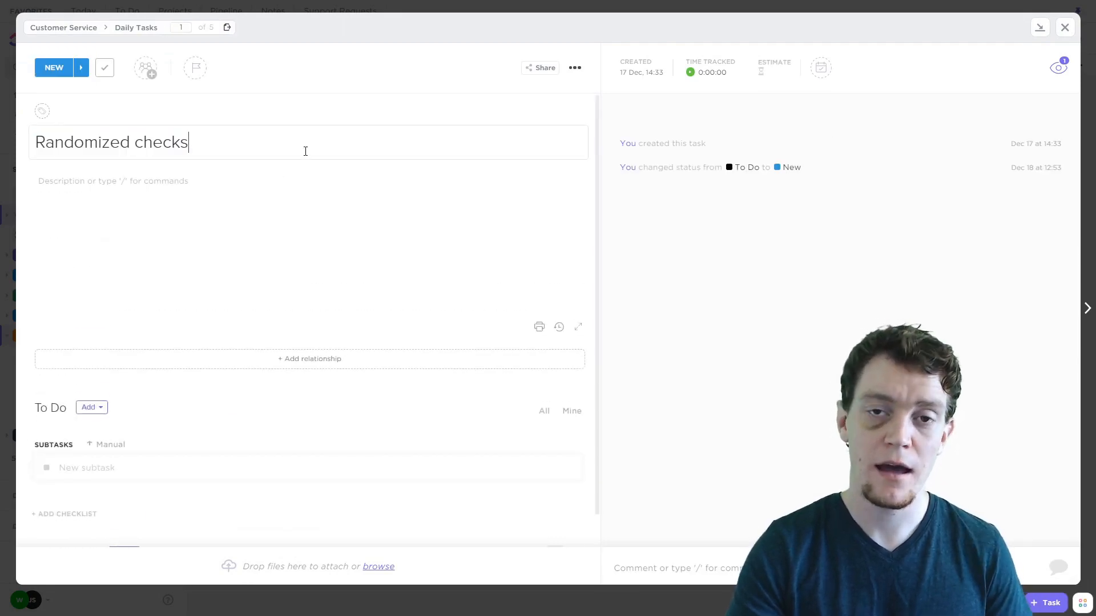
click(170, 181)
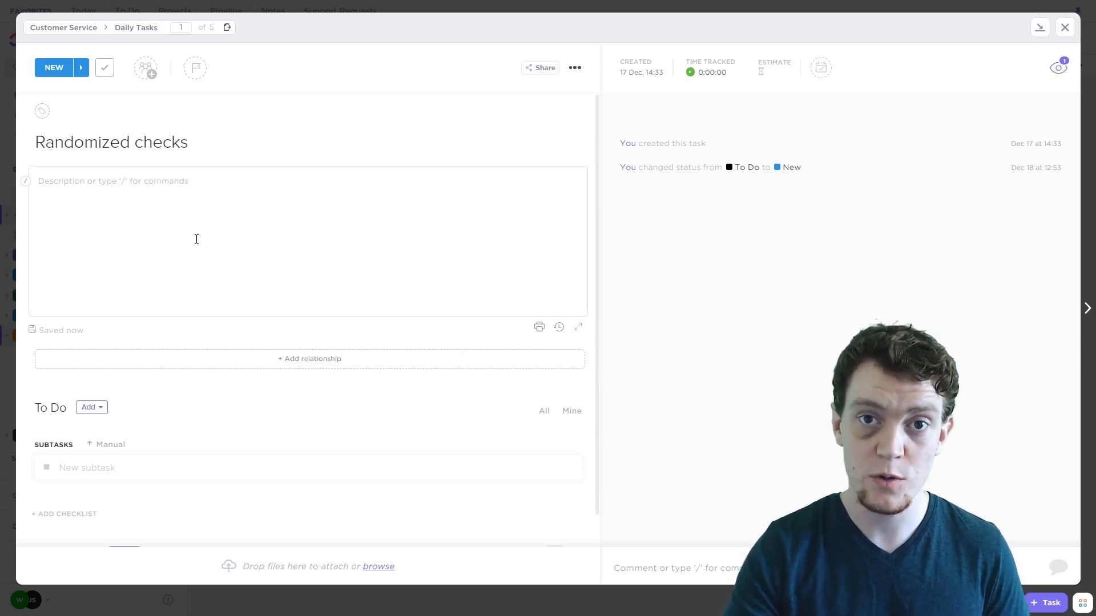
Step: Assign the Randomized checks task to yourself and the other listed person
click(148, 75)
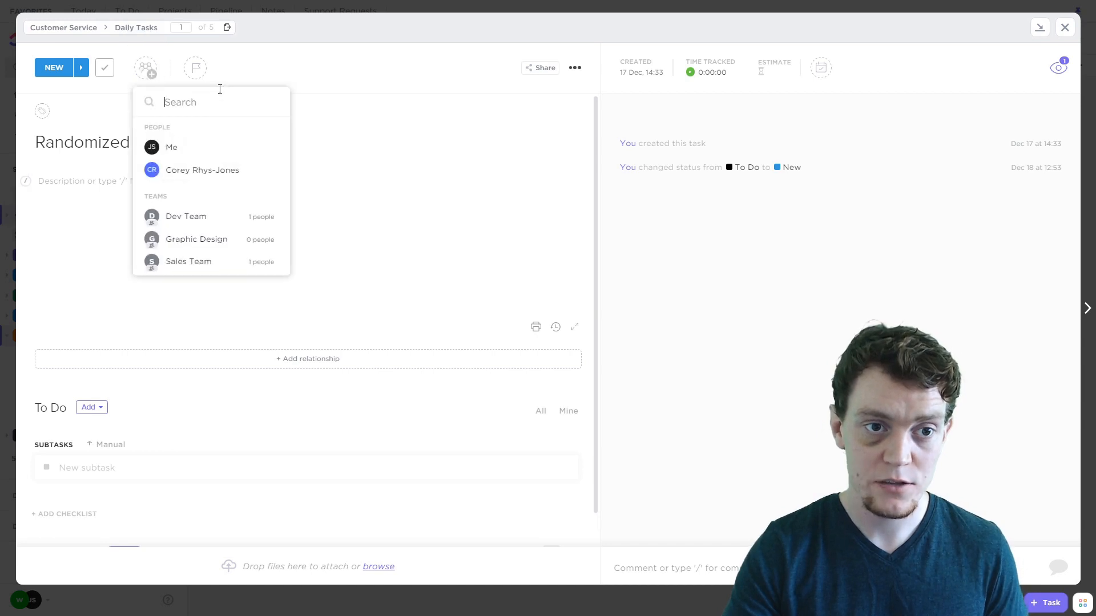
click(190, 146)
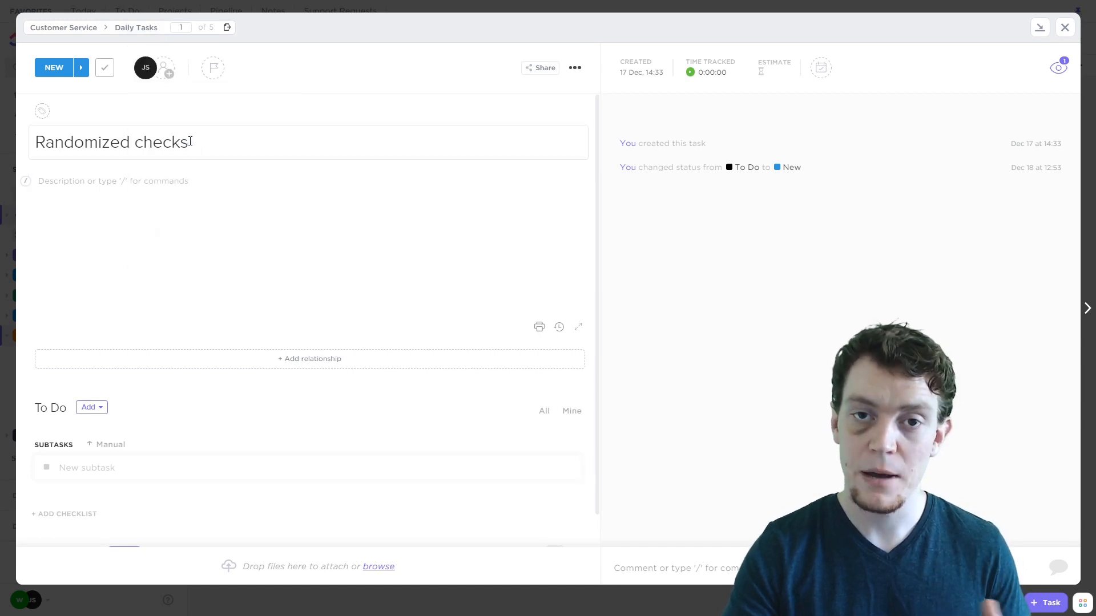
click(167, 71)
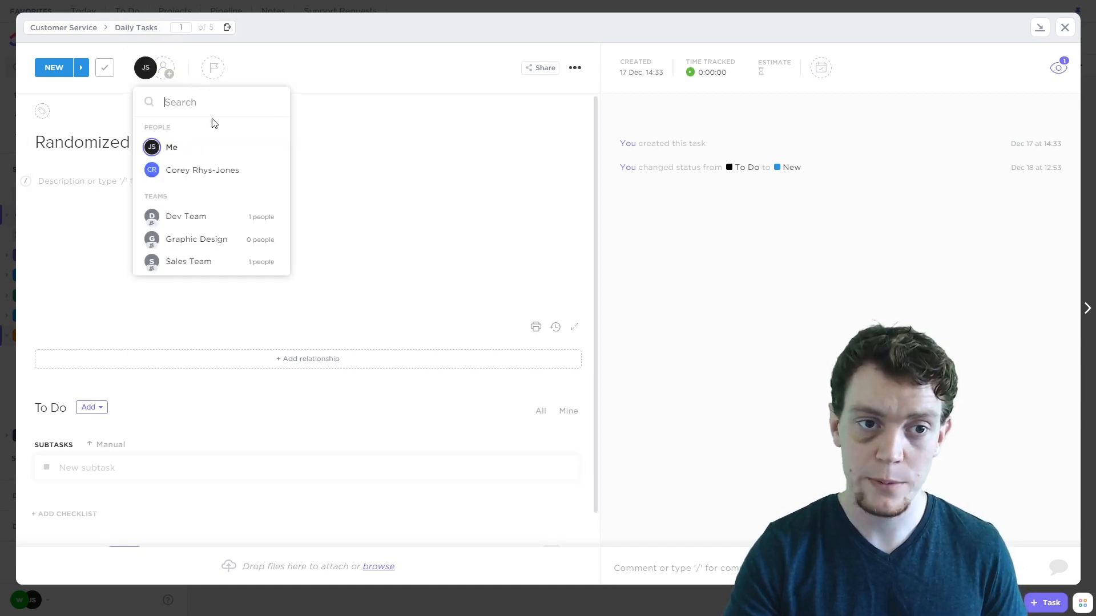
click(215, 170)
click(381, 82)
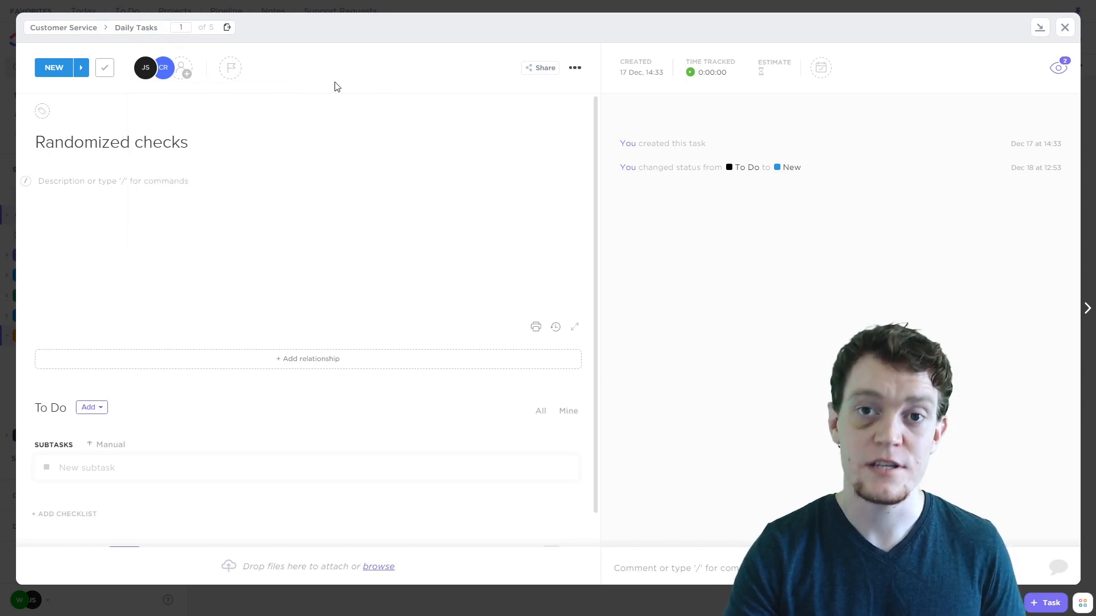
Step: Assign the task to Dev Team and remove both individual assignees
click(182, 70)
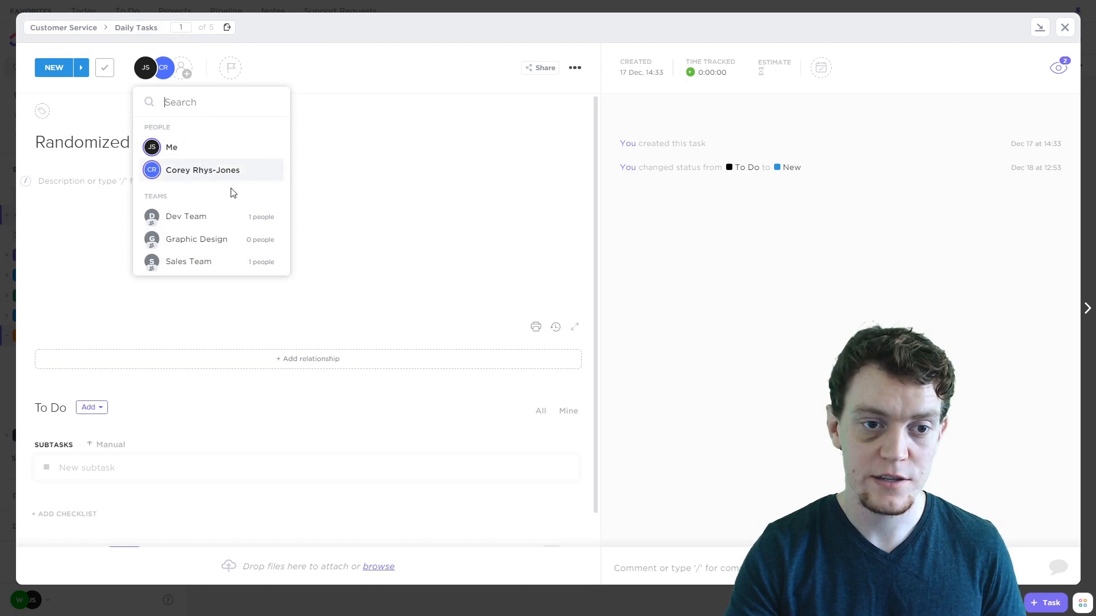
click(214, 219)
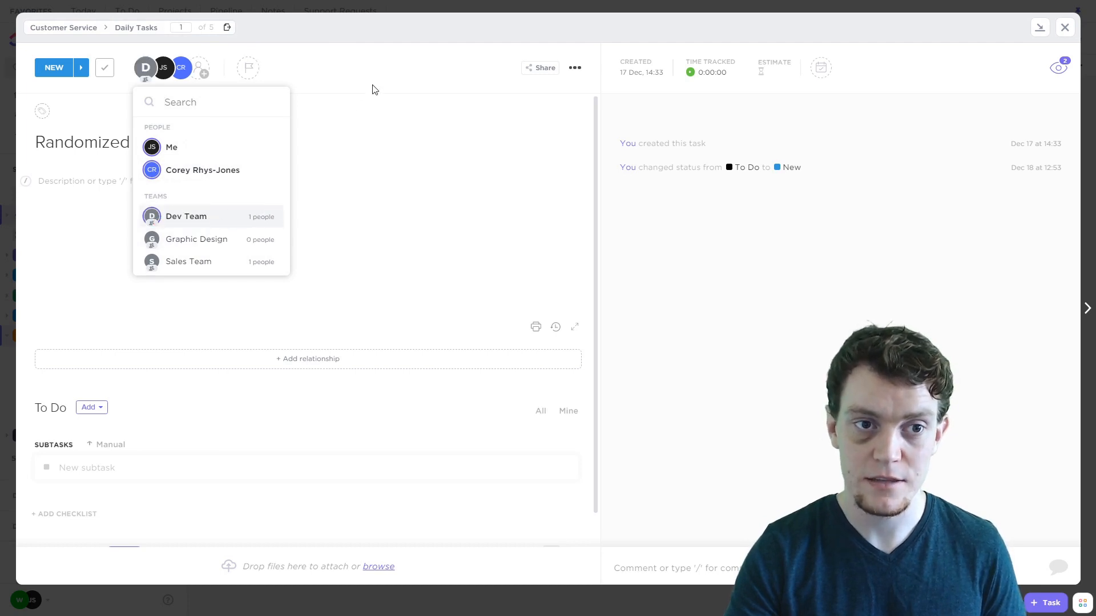
click(200, 170)
click(201, 150)
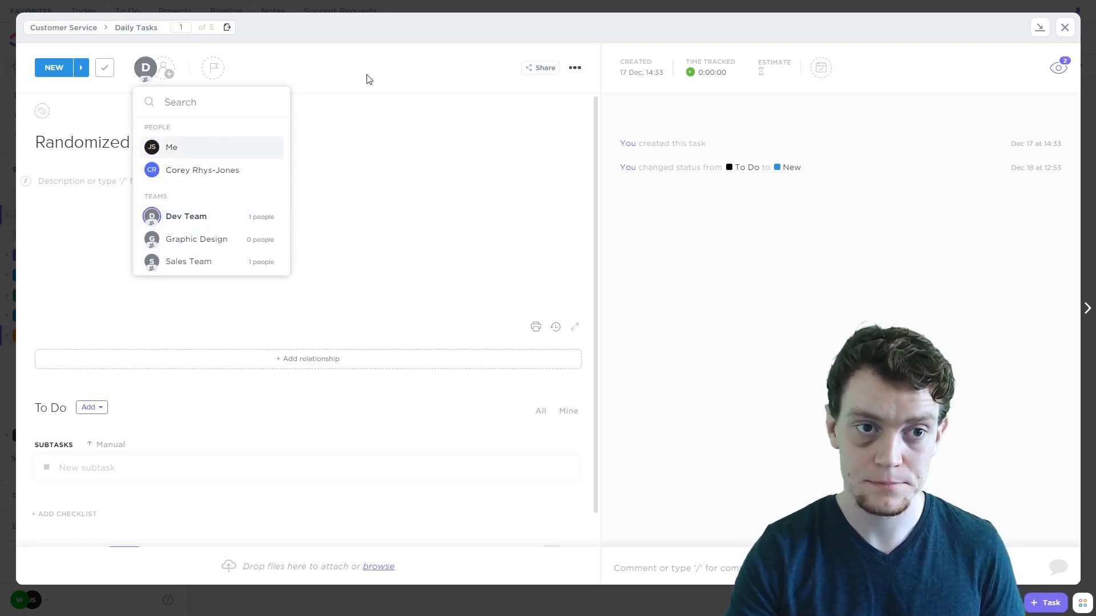
click(370, 81)
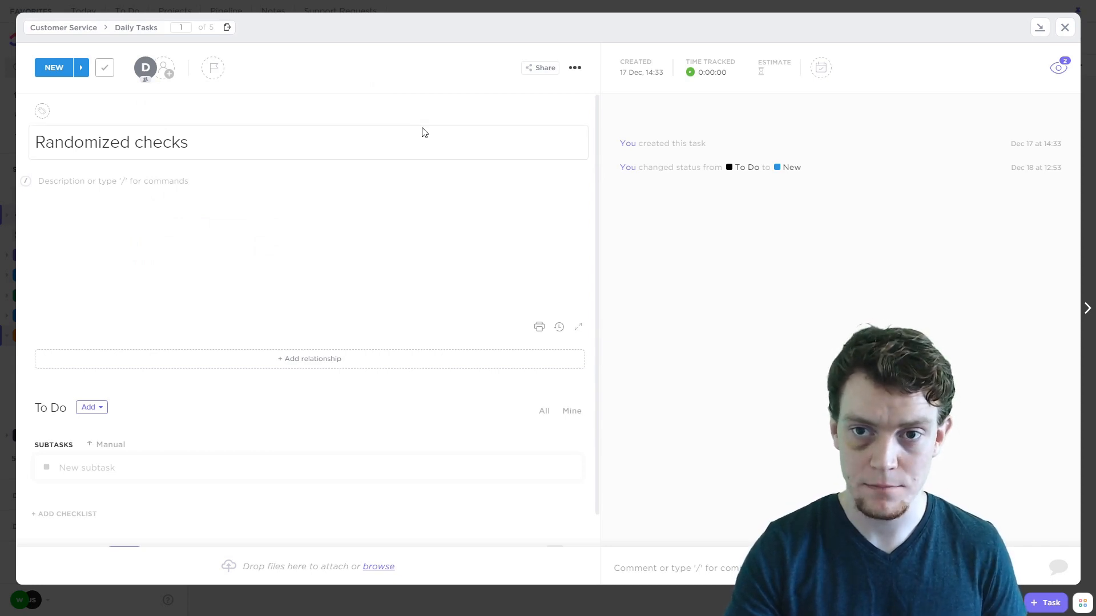
Step: Set the task's due date to Friday 25 December 2020 and its start date to Tuesday 22 December
click(822, 73)
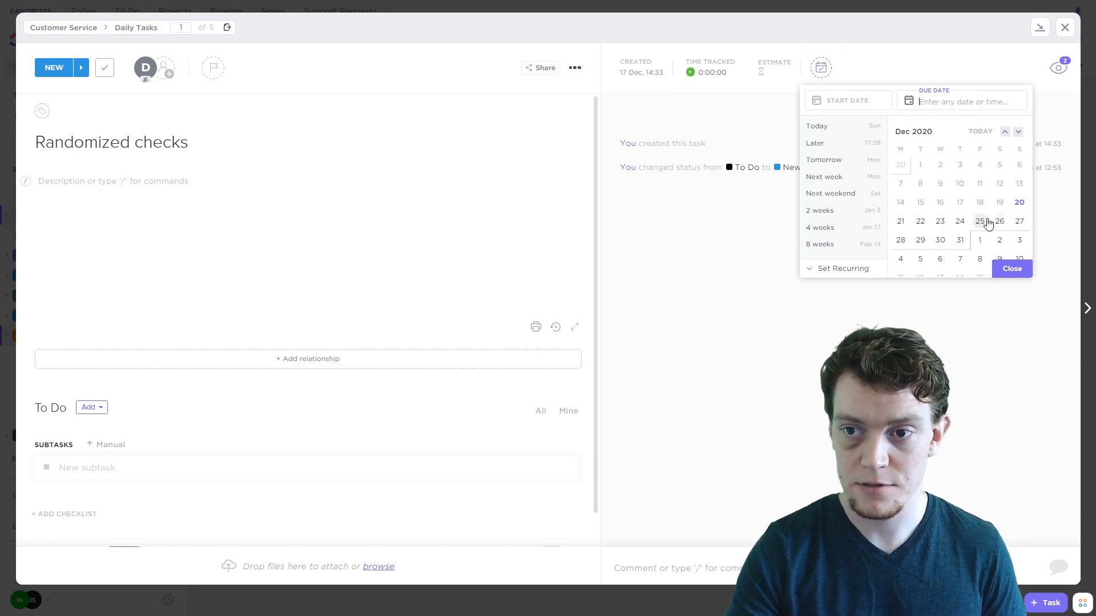
click(988, 223)
click(851, 106)
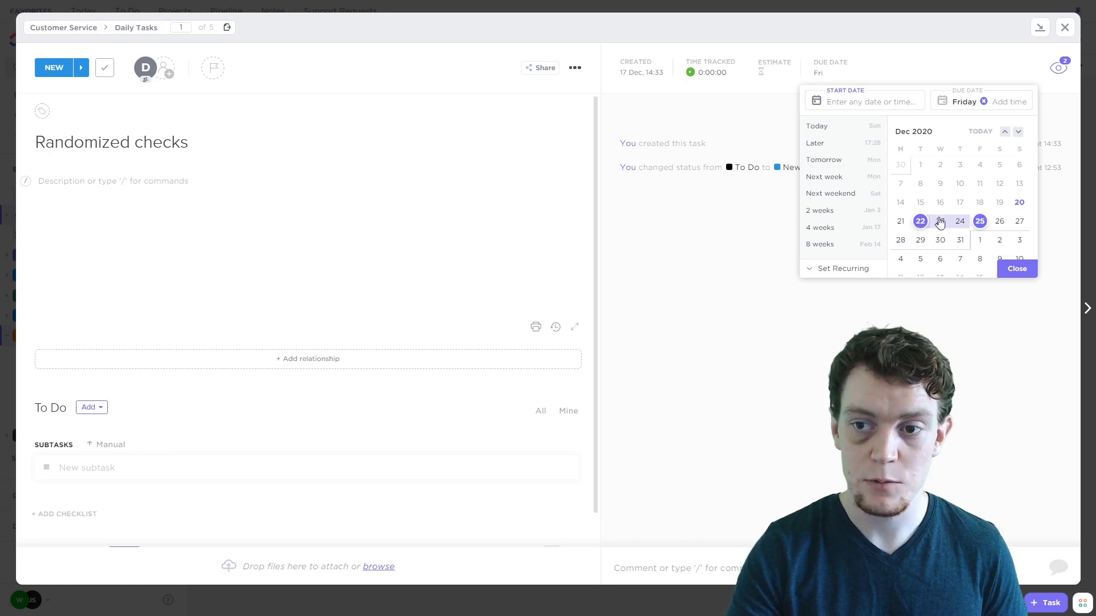
click(921, 222)
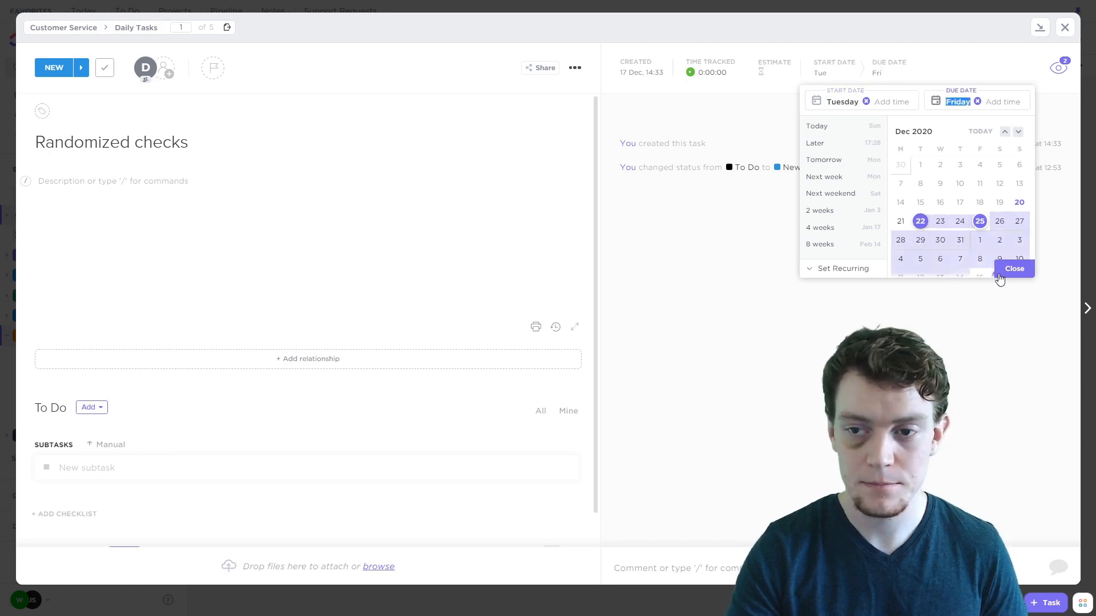
click(1017, 269)
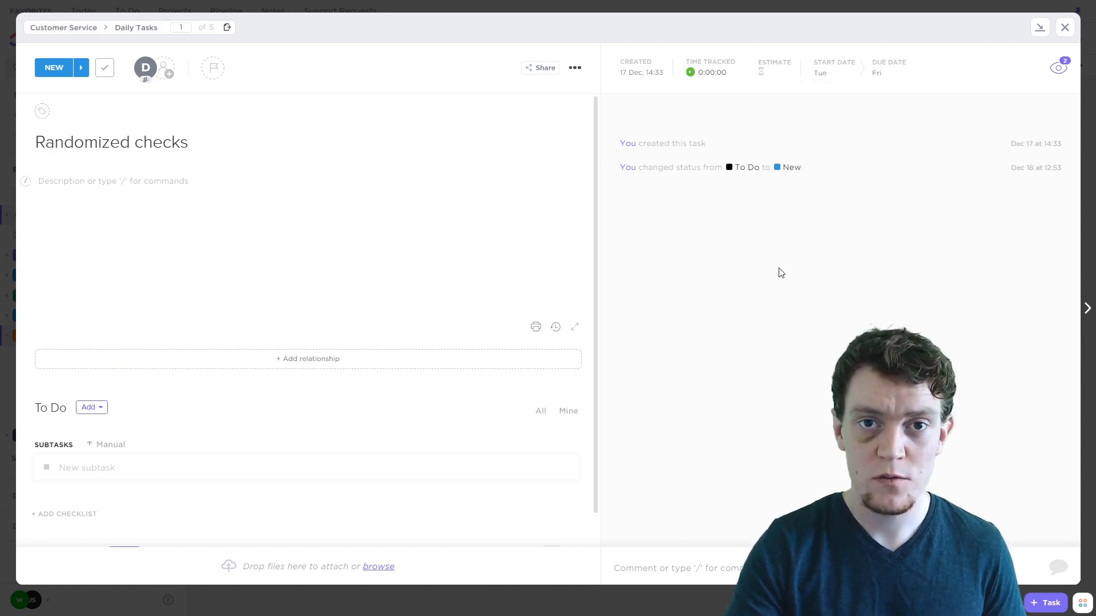
Step: Set up a custom recurrence for the task, every 2 weeks on Tuesday and Thursday instead of Friday
click(878, 75)
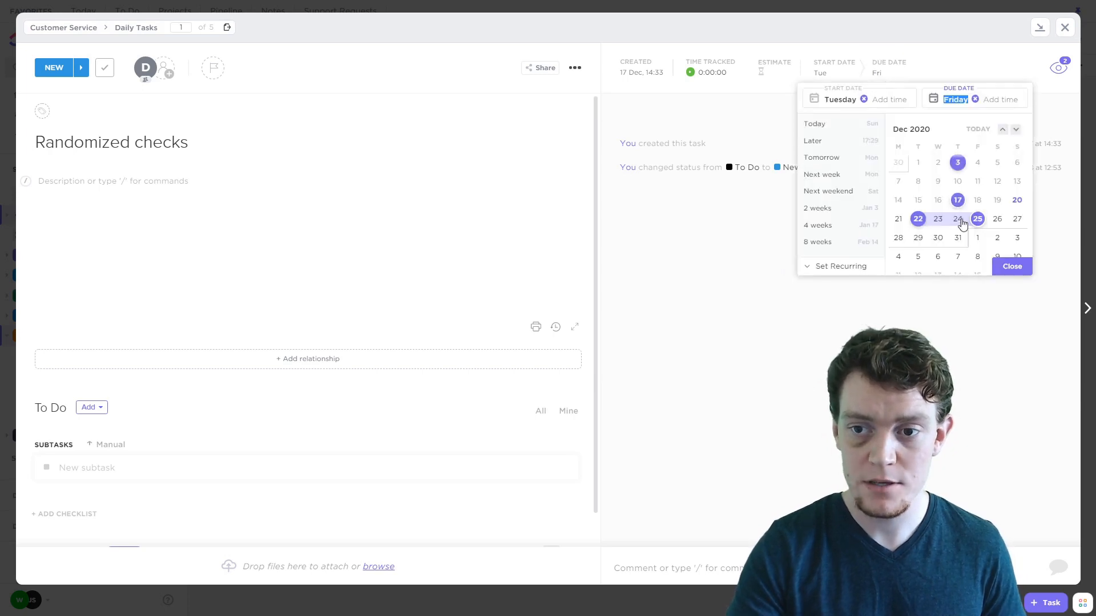
click(840, 269)
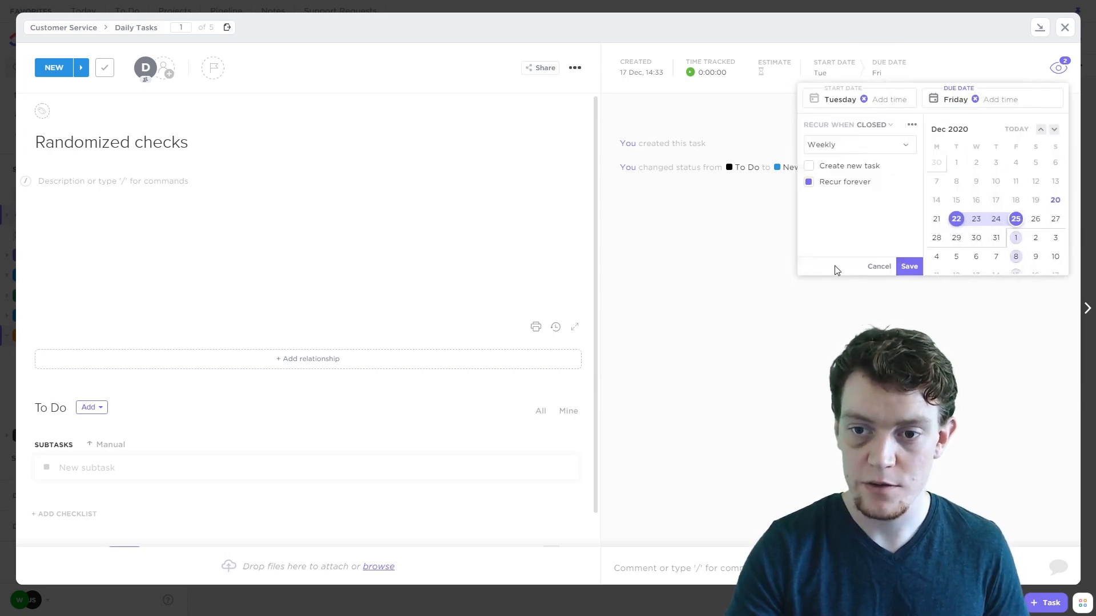
click(885, 150)
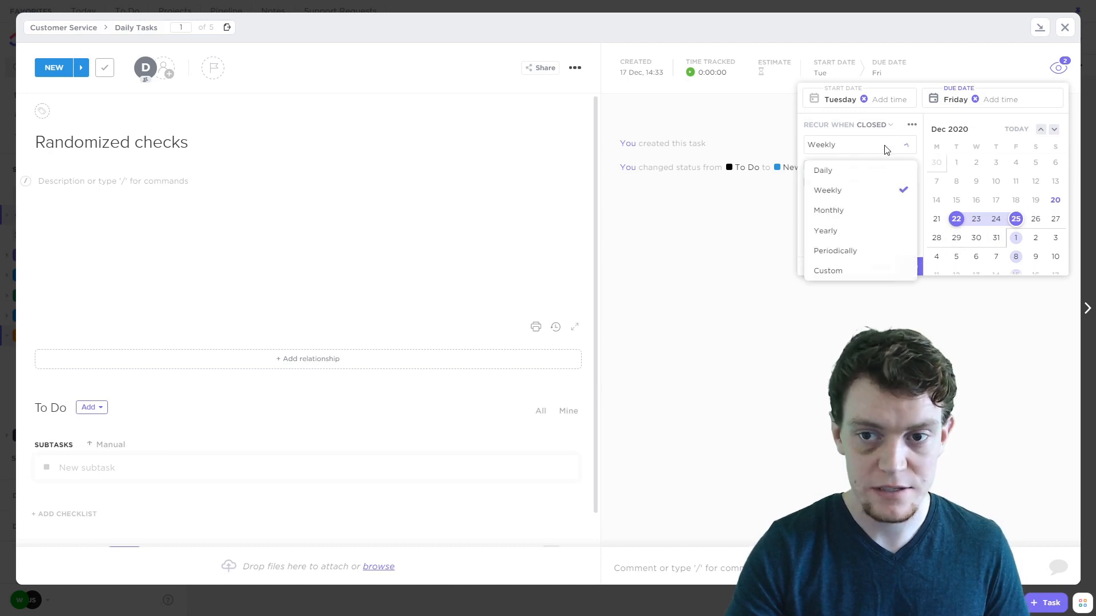
click(840, 272)
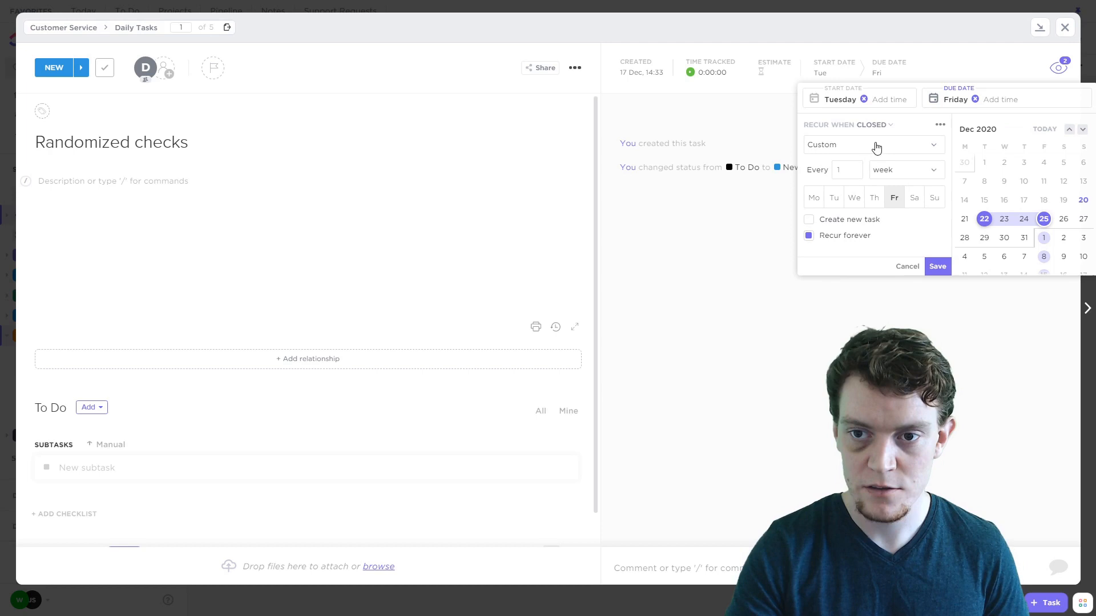
click(841, 170)
text(2)
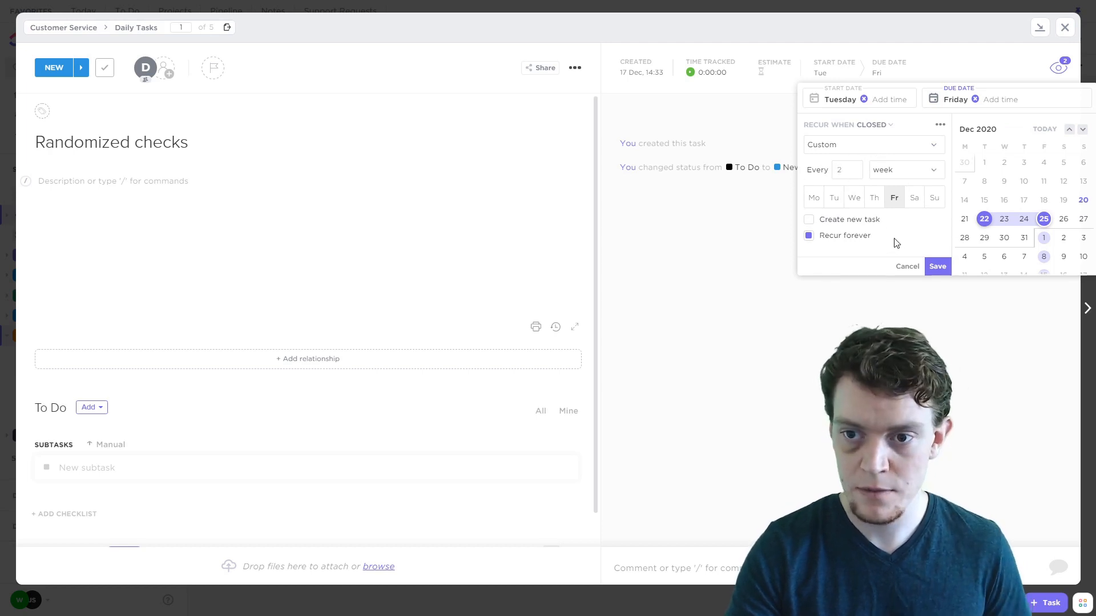
click(893, 204)
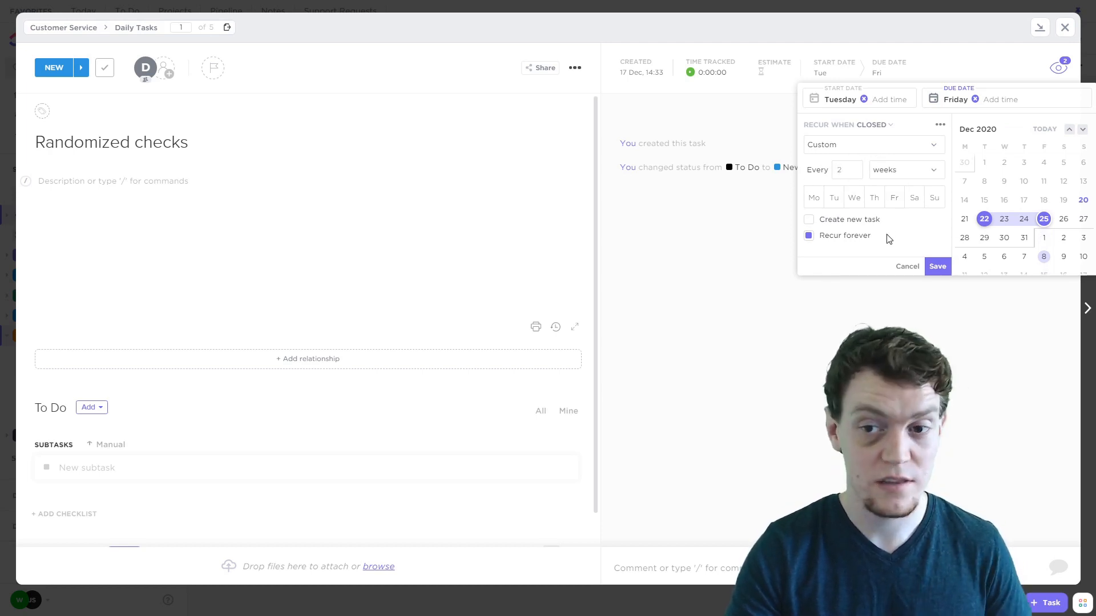
click(834, 200)
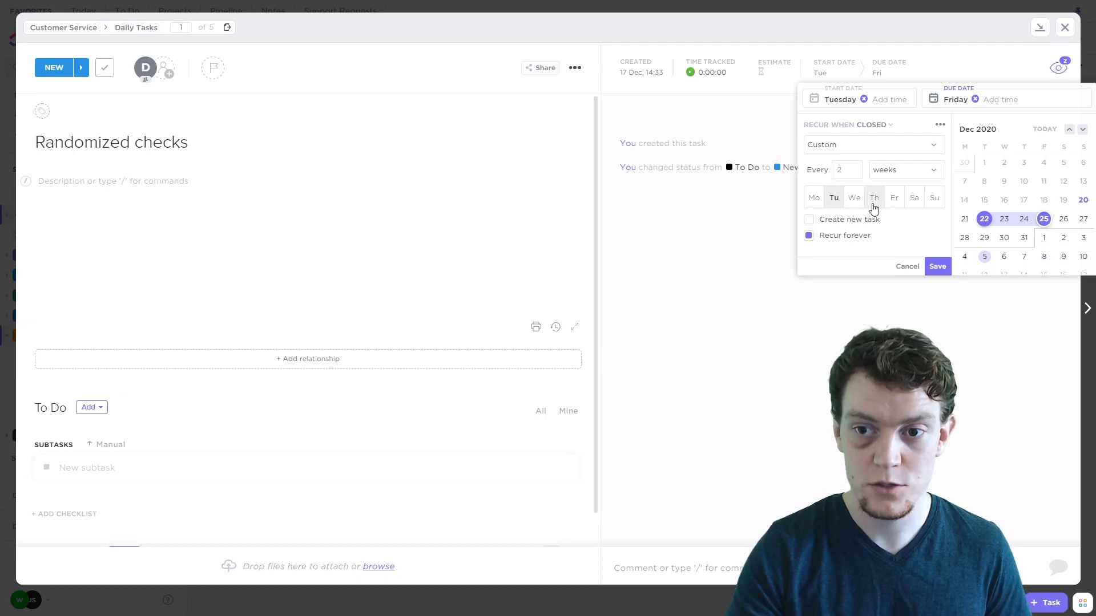
click(873, 205)
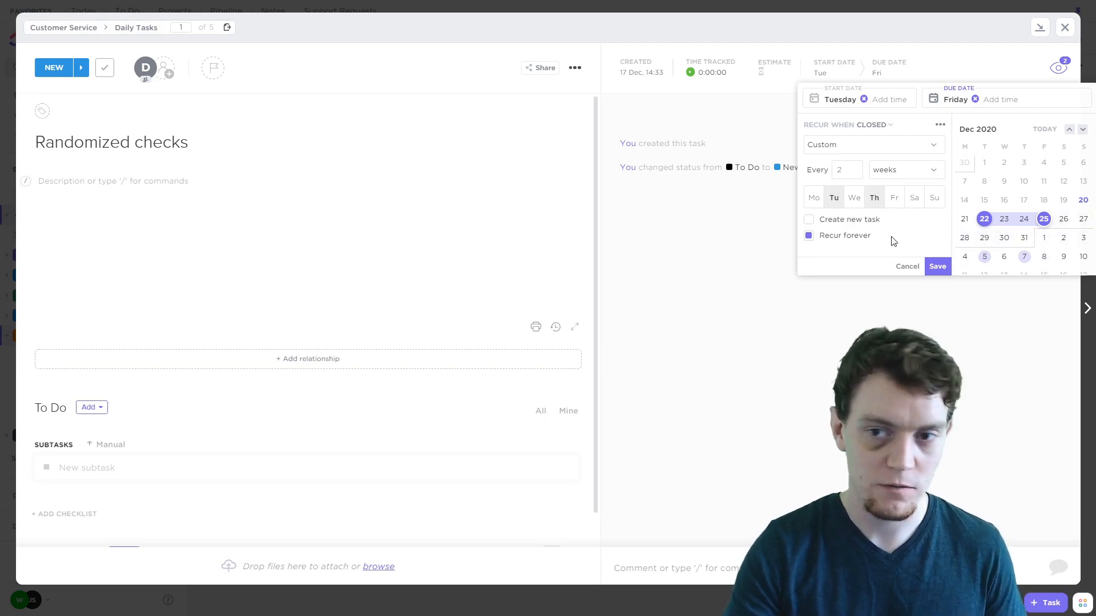
Step: Look over the available recurrence frequencies, and switch the Create new task option on and back off
click(900, 145)
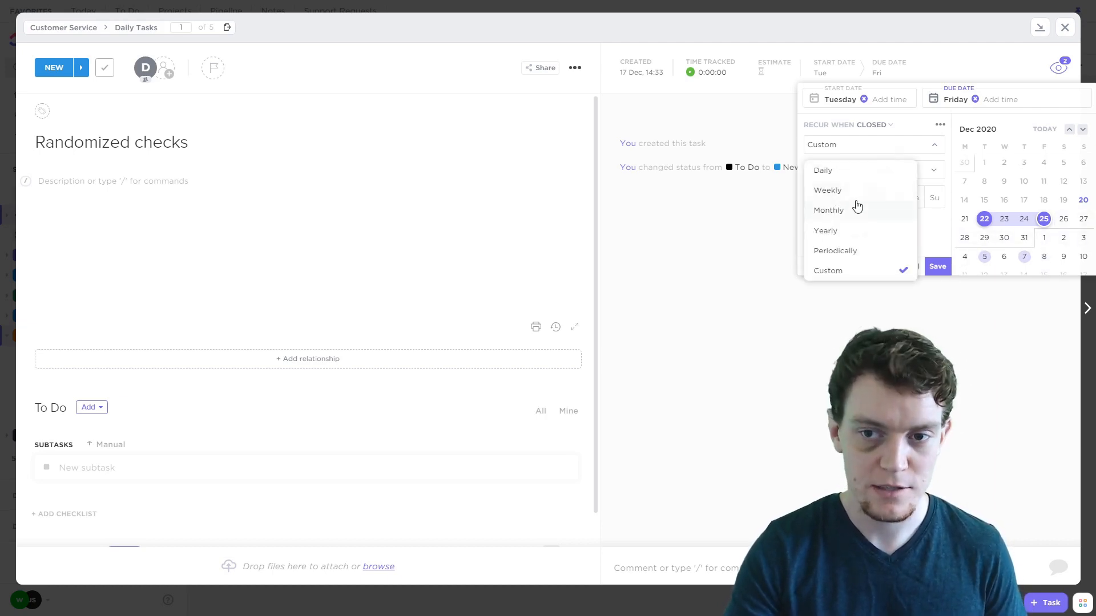
click(941, 229)
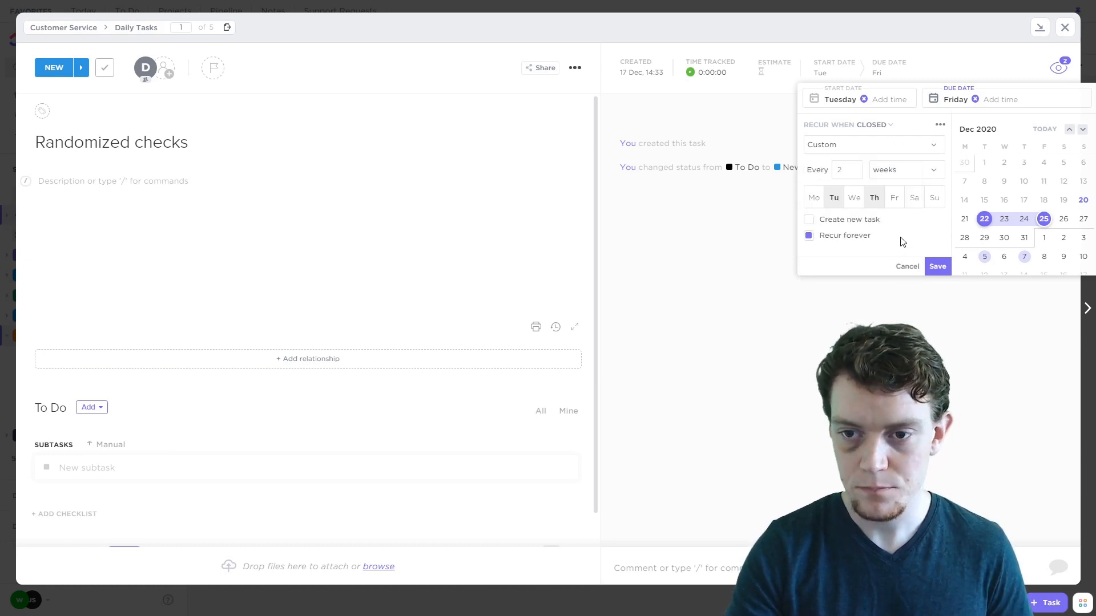
click(855, 224)
click(854, 224)
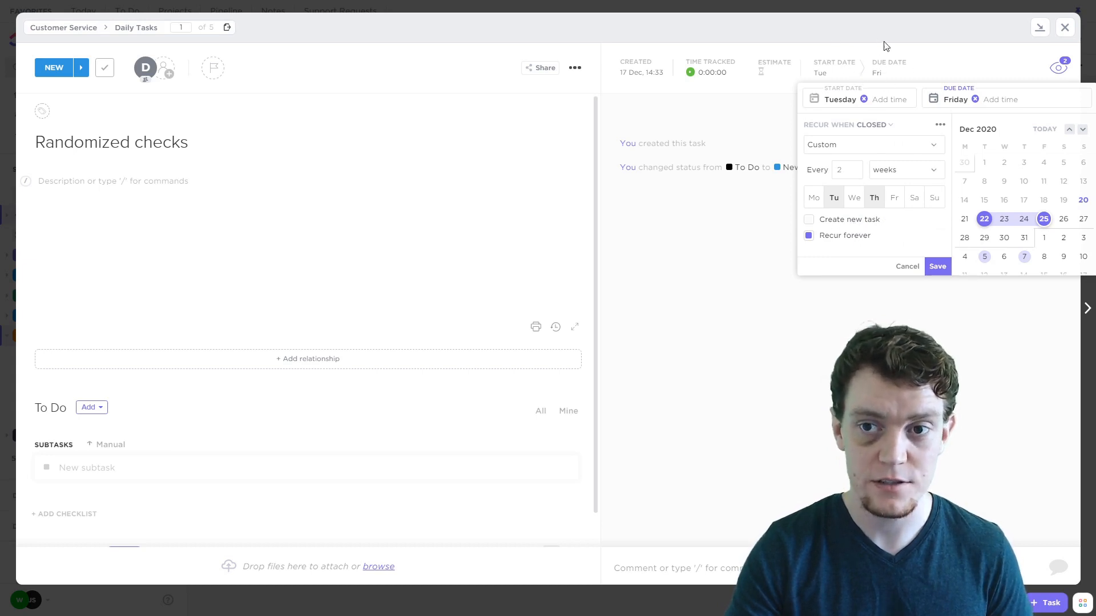
Step: Save the recurrence settings, and mark the Randomized checks task as Completed to trigger the recurrence
click(938, 267)
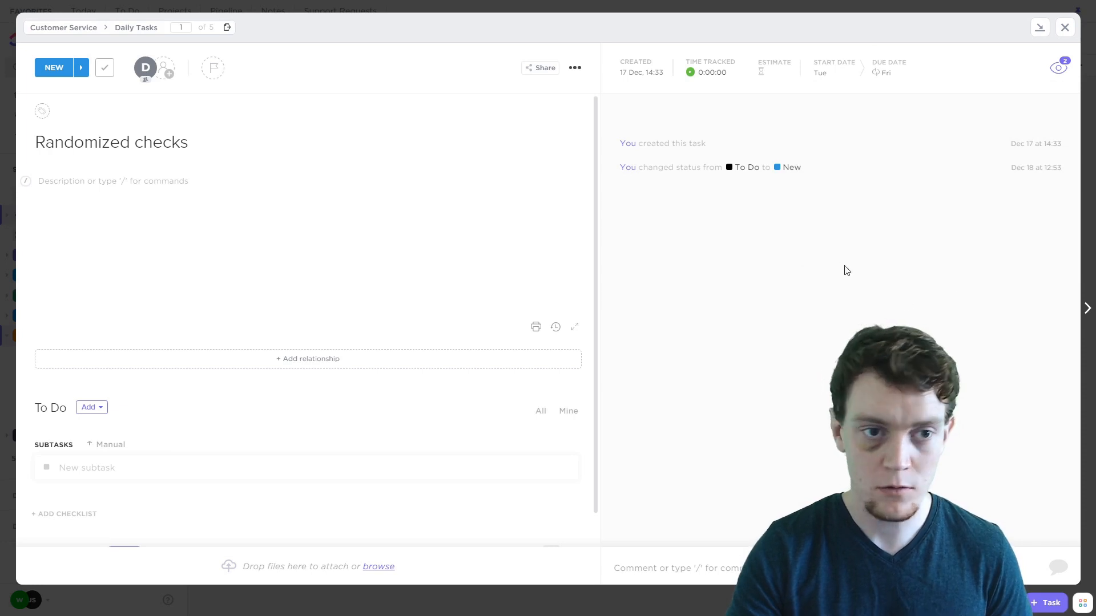
click(57, 68)
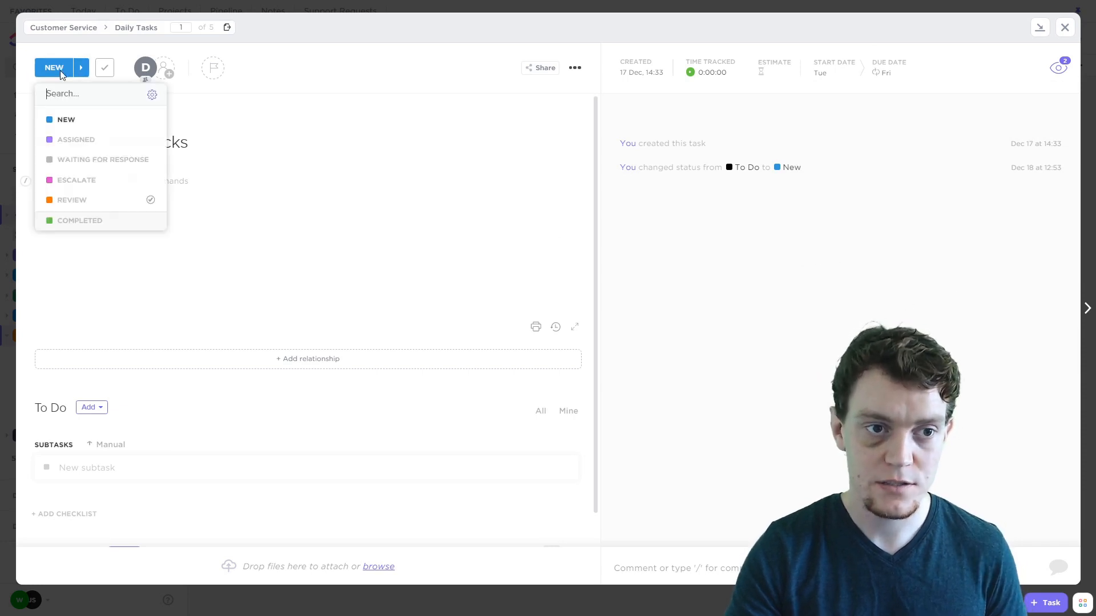
click(79, 220)
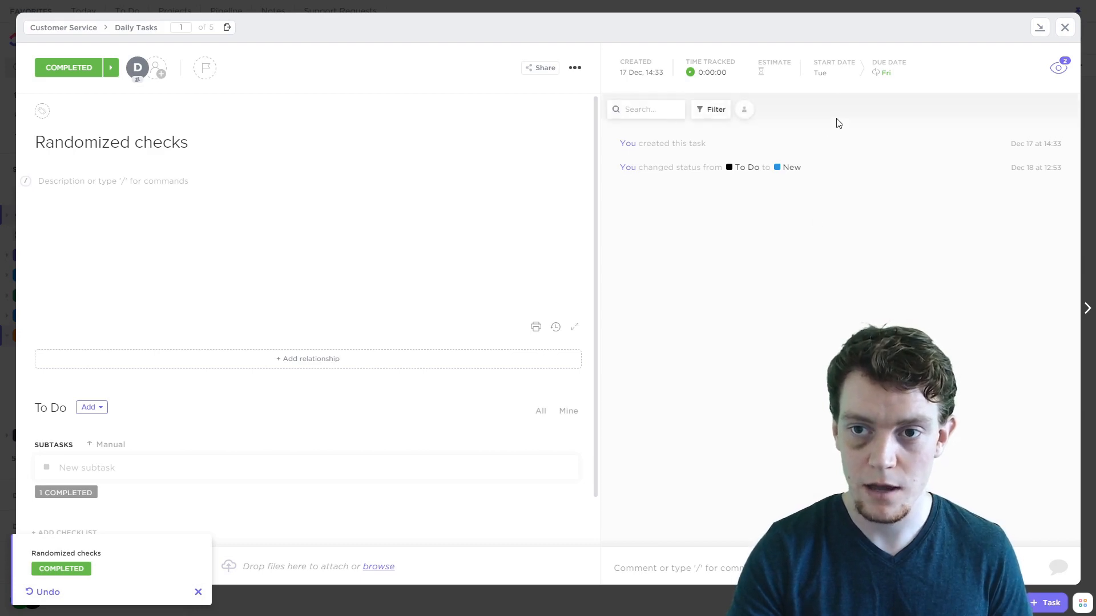
click(1065, 27)
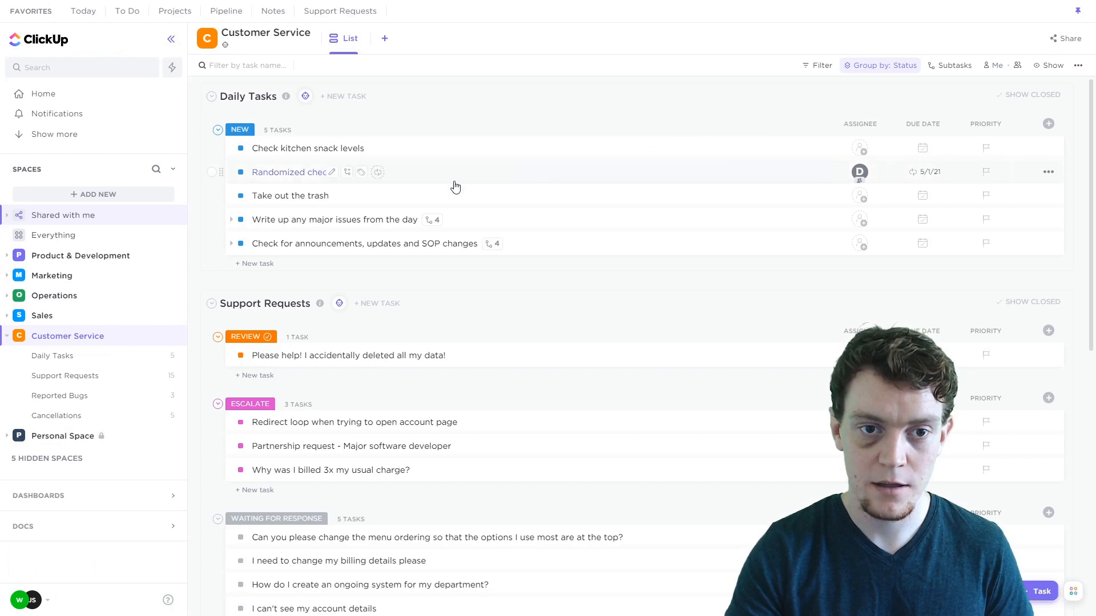
Step: Reopen the Randomized checks task from Daily Tasks and check its rescheduled start date, due date and recurrence
click(485, 179)
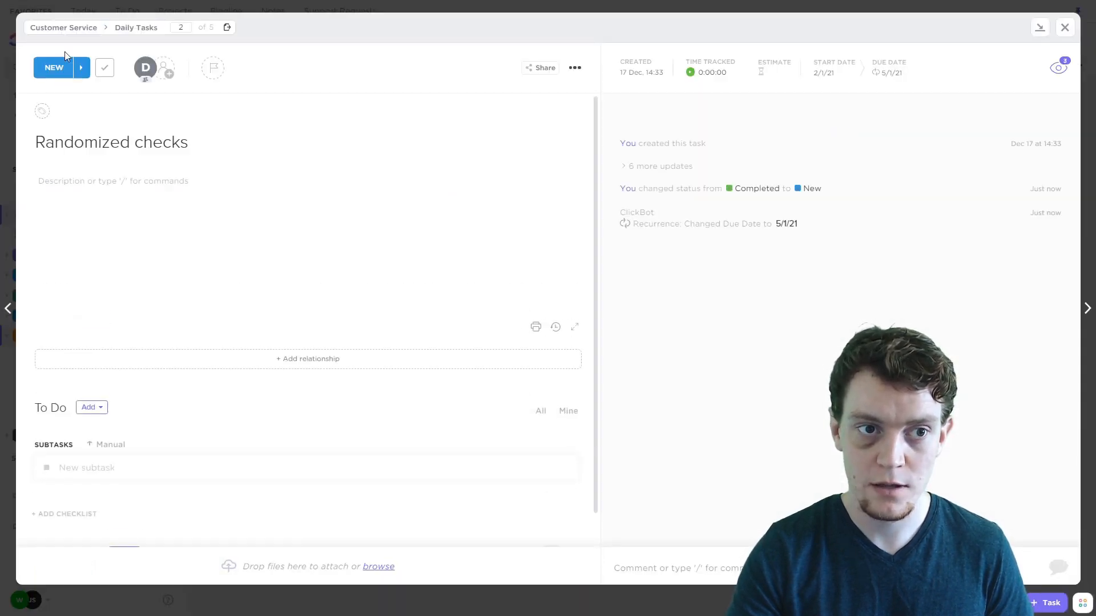
click(892, 73)
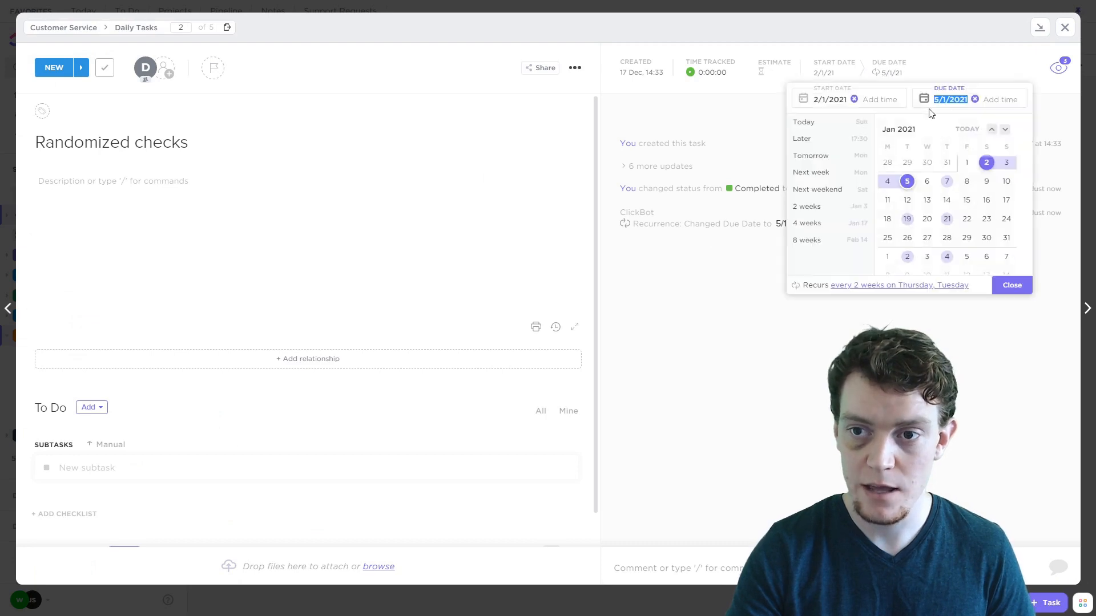
click(907, 182)
click(897, 74)
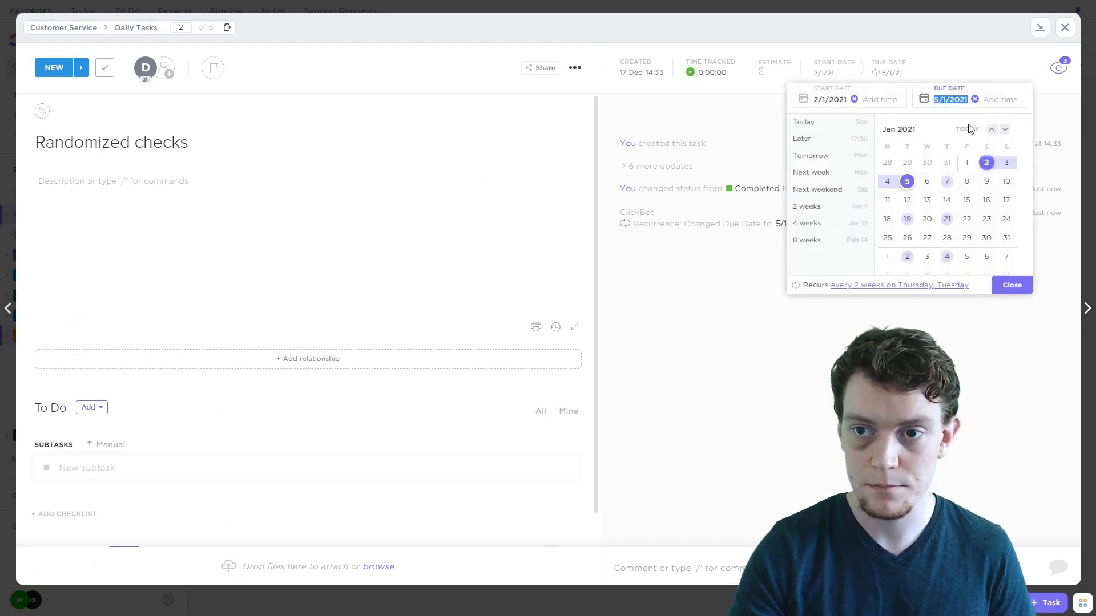
click(530, 116)
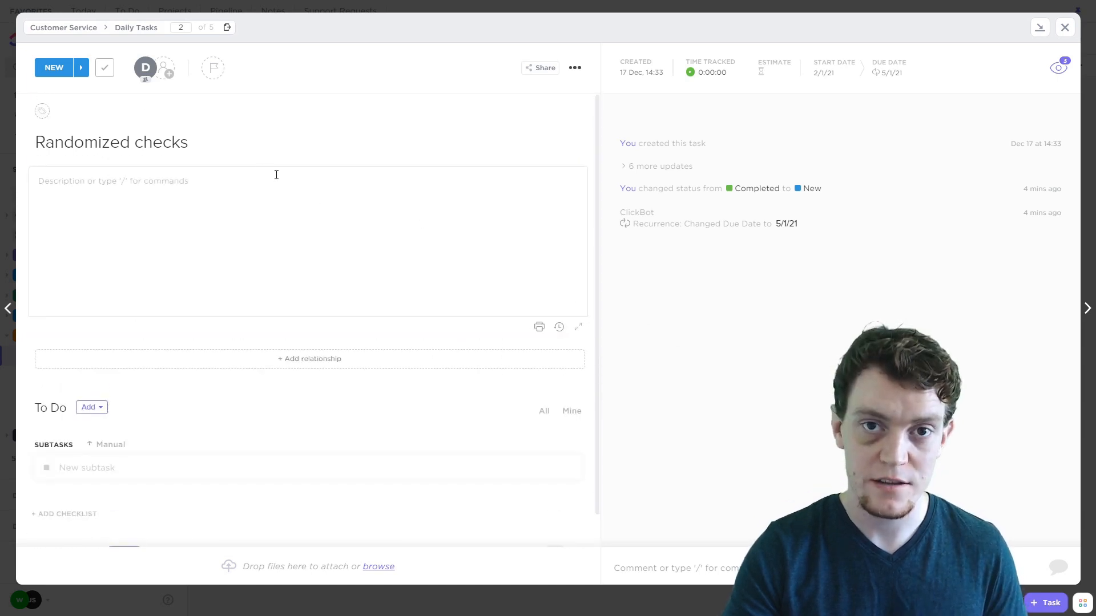
Step: Look over the task's status choices, the sources available for adding attachments, and the comment box
click(80, 67)
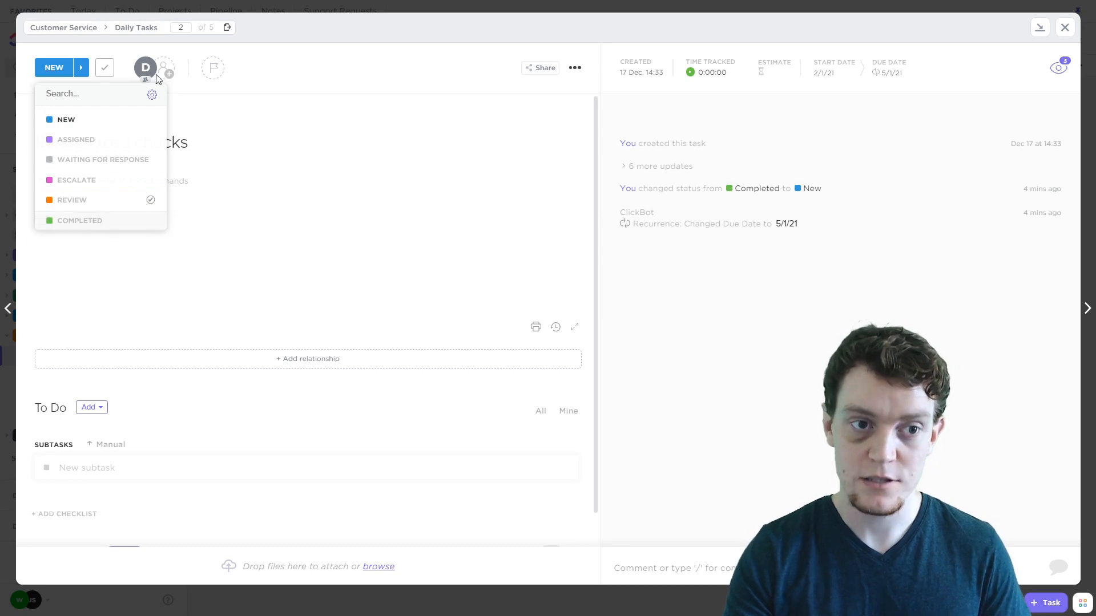
click(730, 335)
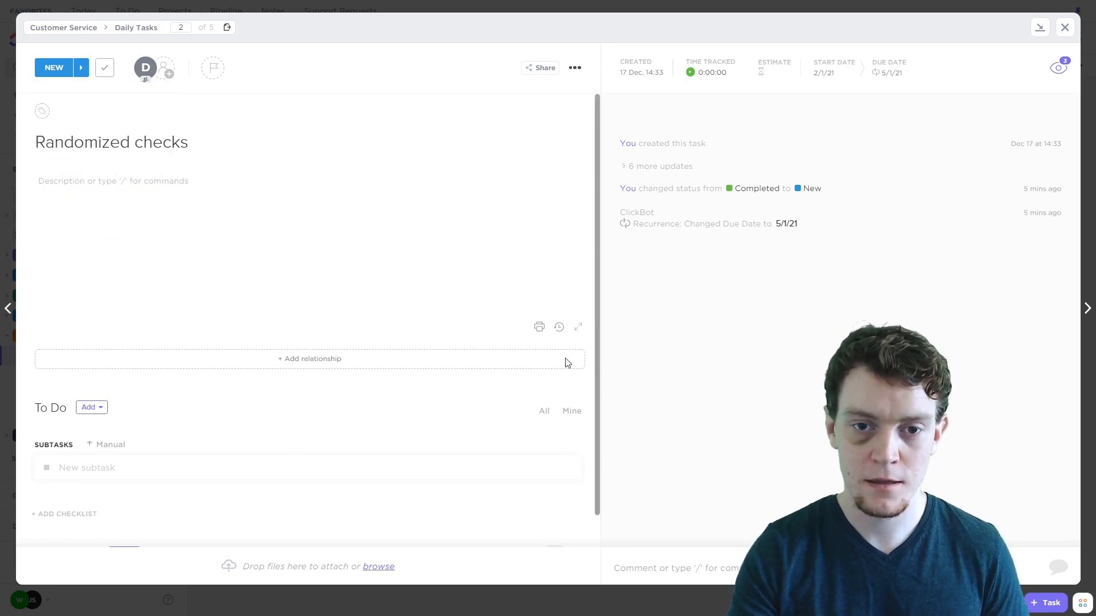
scroll(450, 342, down, 2)
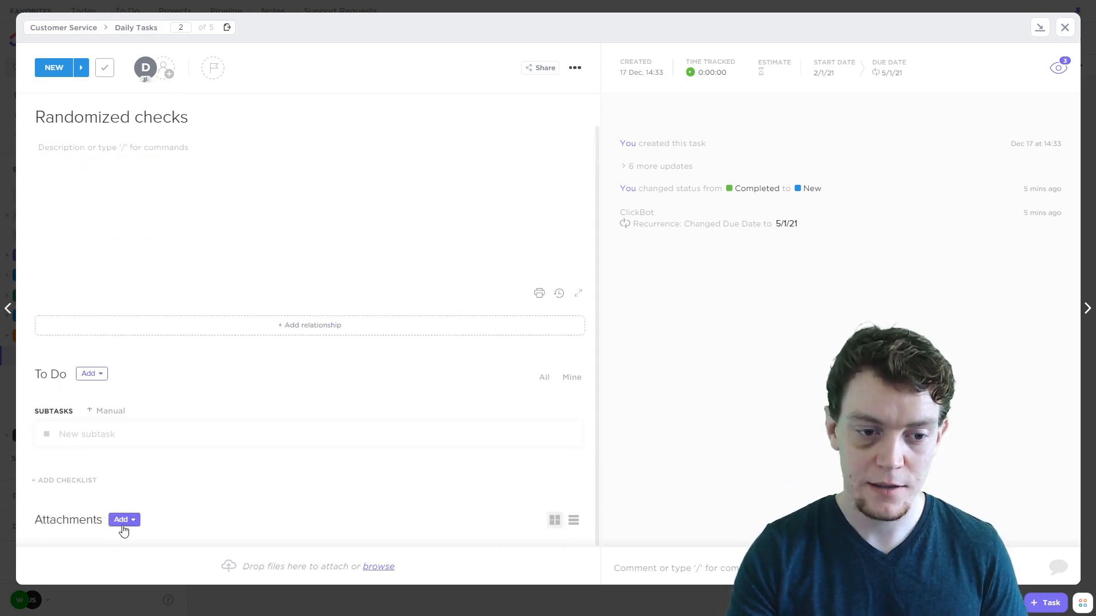
click(123, 521)
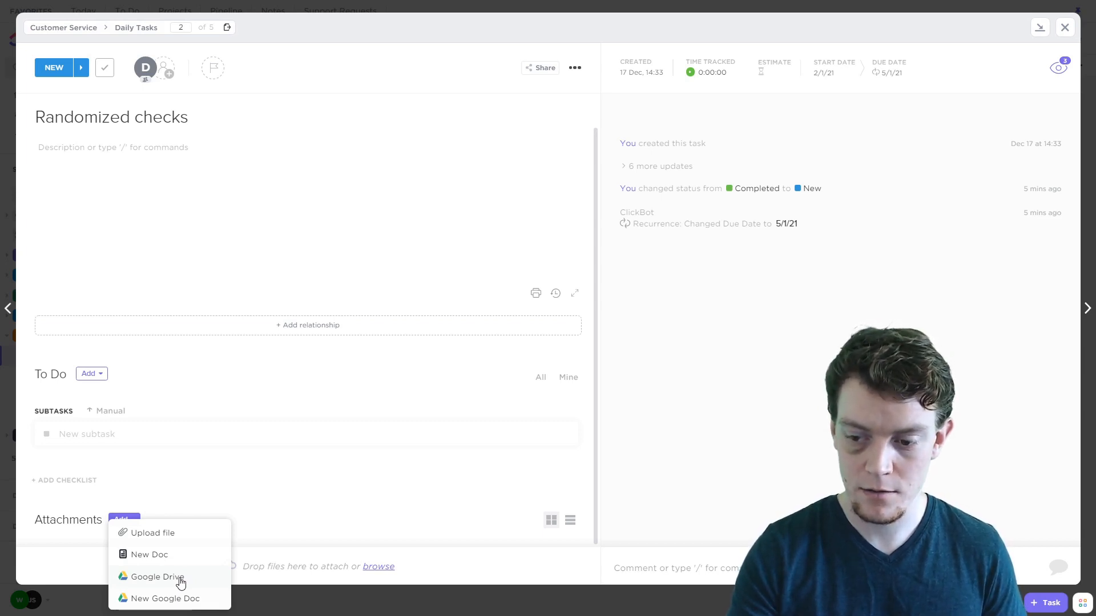
click(348, 525)
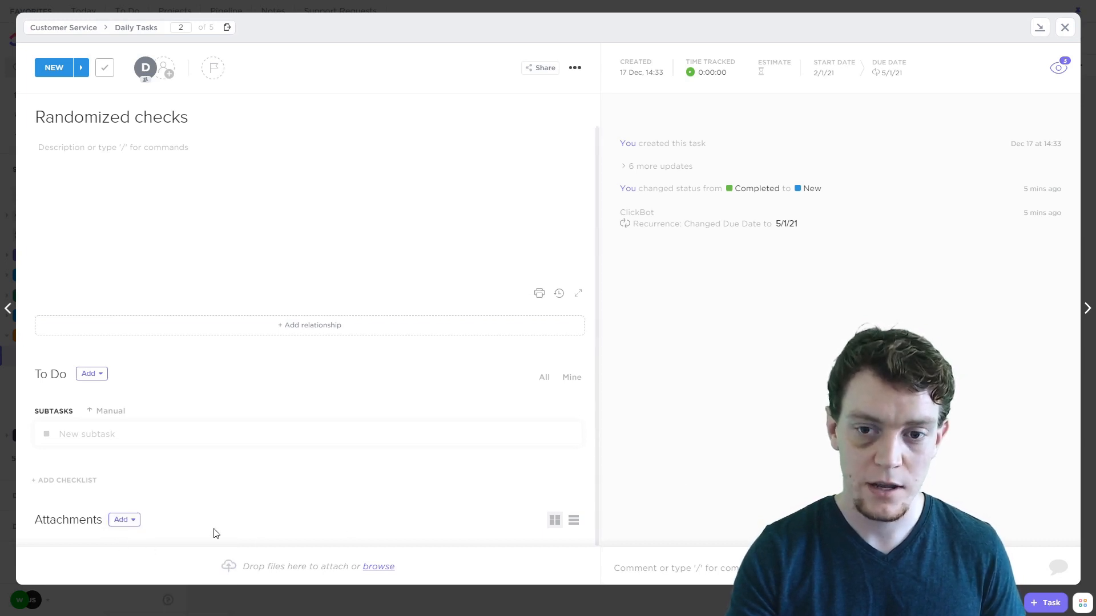
click(671, 551)
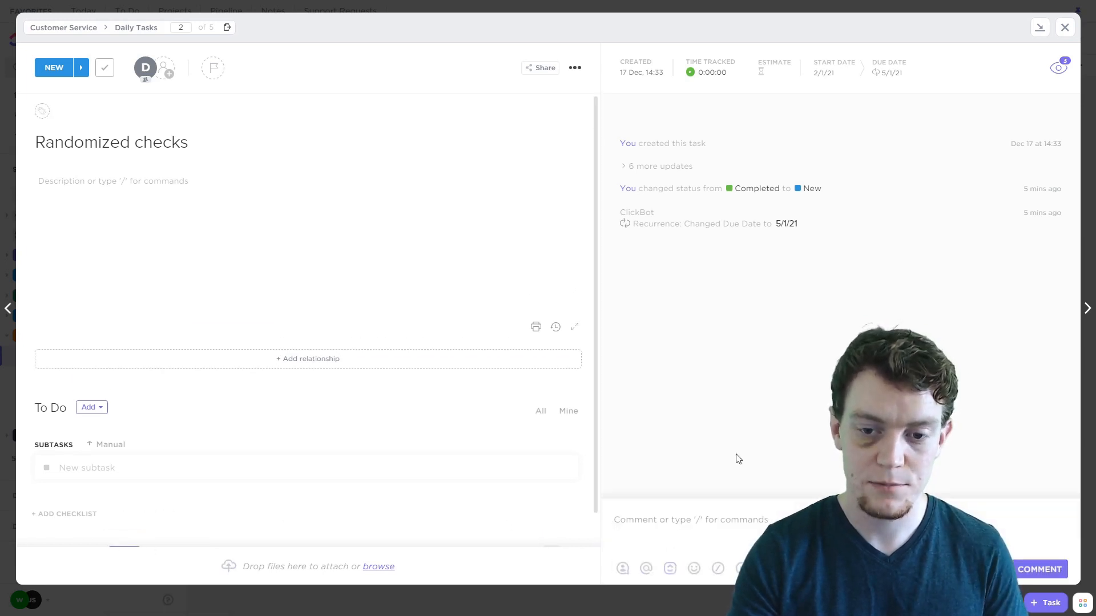
click(776, 359)
scroll(447, 323, down, 1)
scroll(320, 420, up, 1)
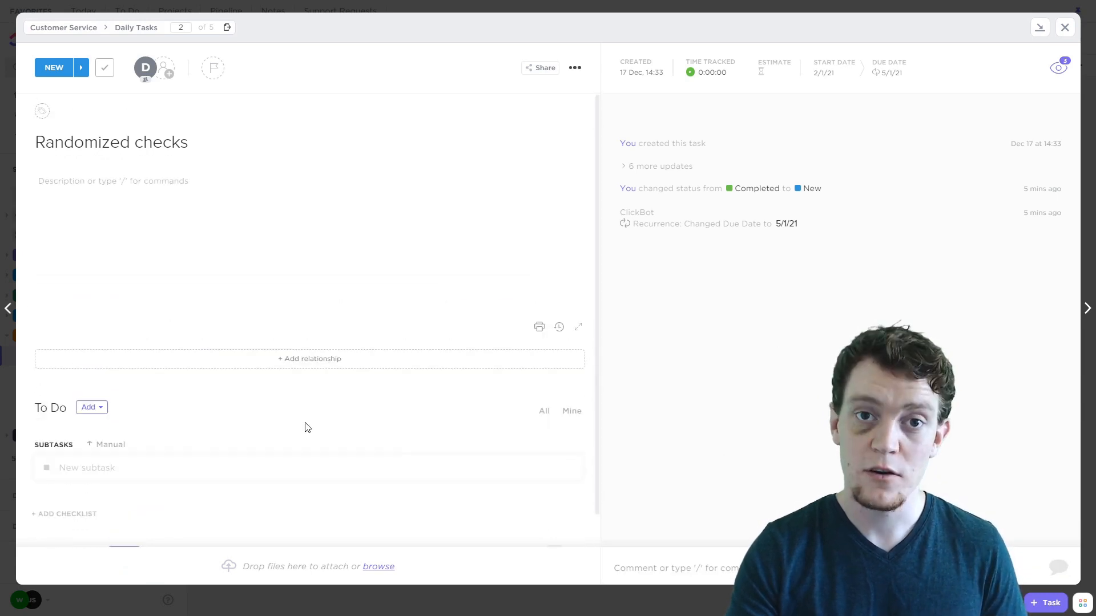
Step: Create a new relationship named Related Feature, limited to tasks from the Epic 1 list in Product & Development's Epics folder
click(291, 364)
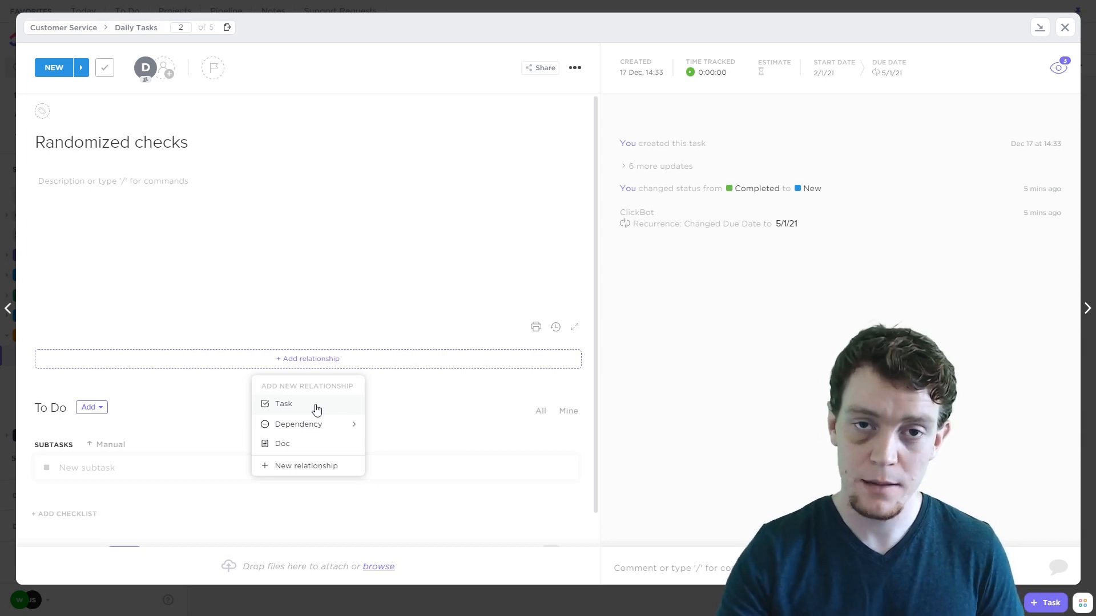
click(300, 465)
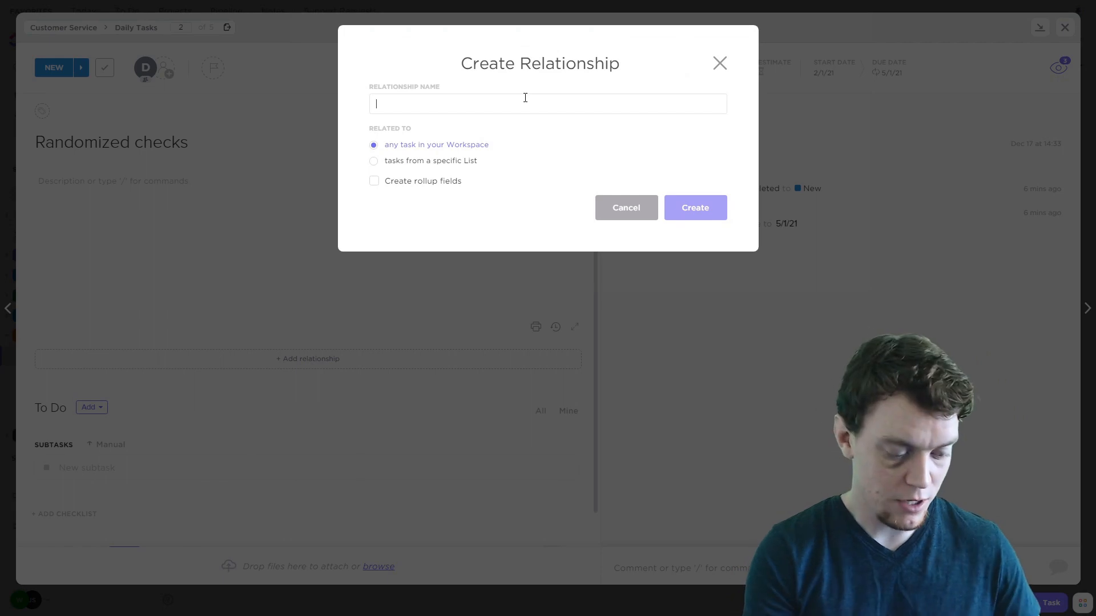
text(Related Featur)
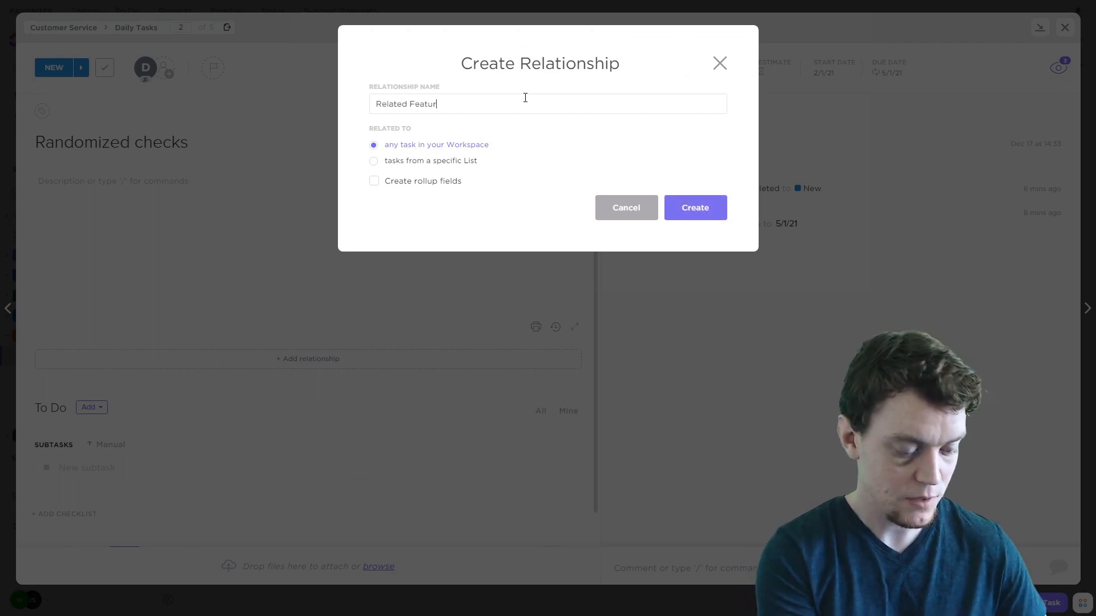
text(e)
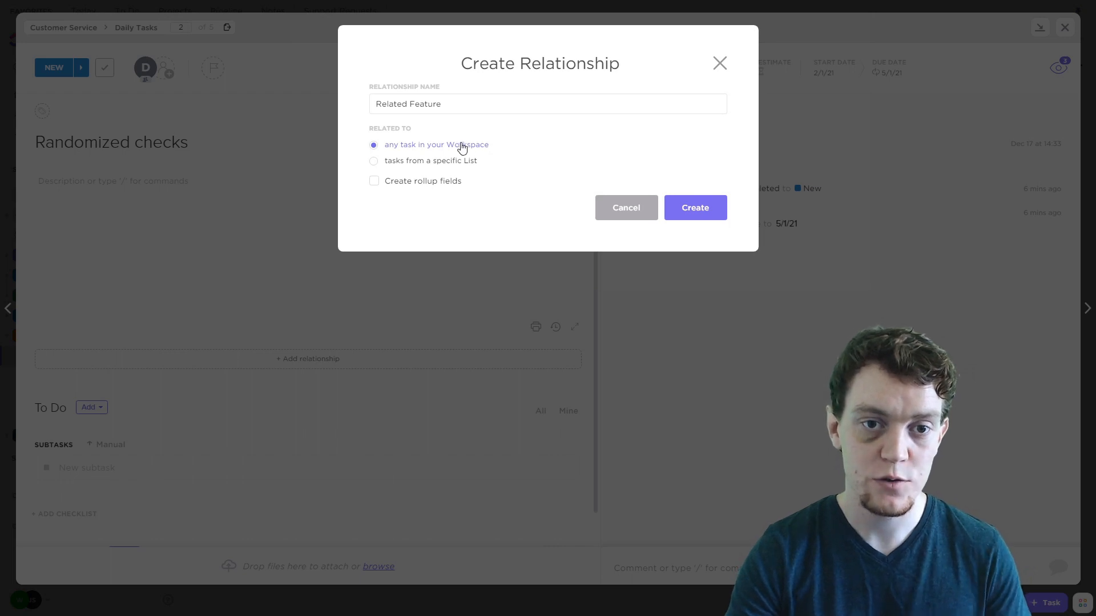
click(438, 164)
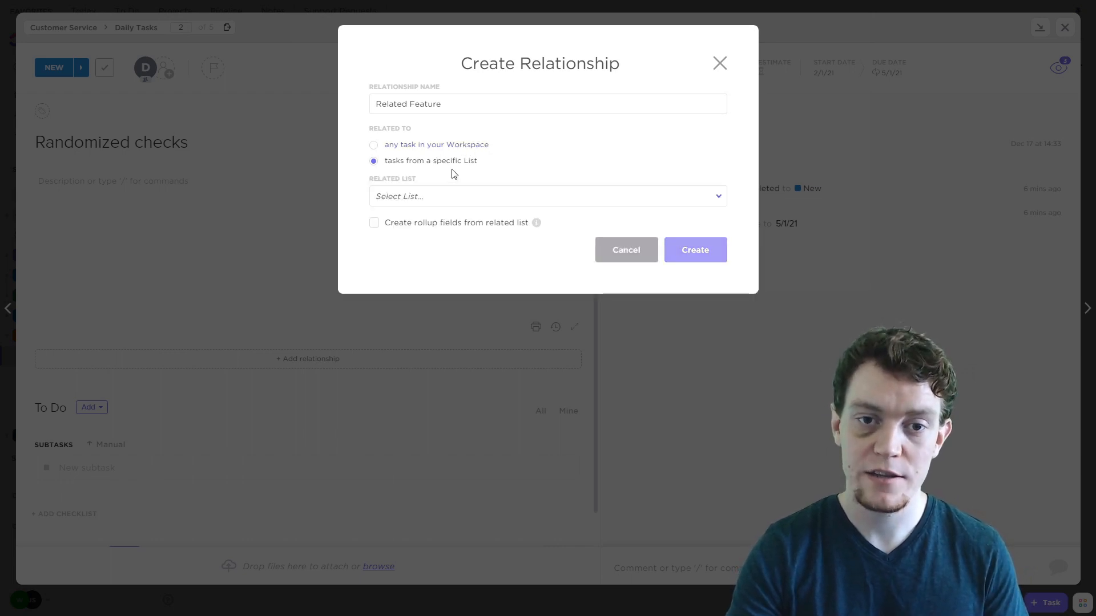
click(434, 196)
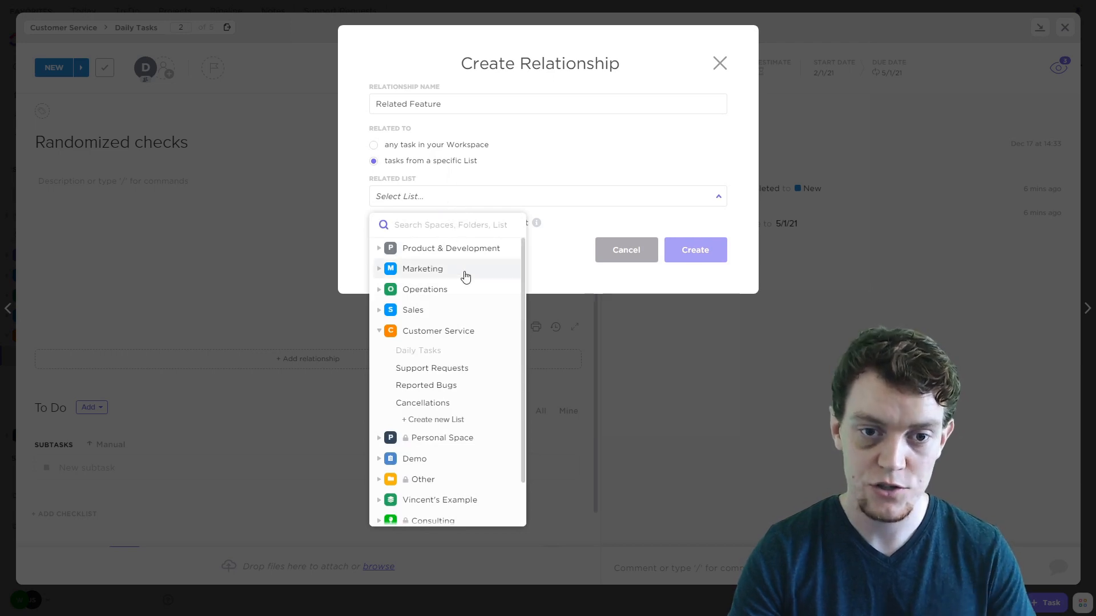
click(450, 248)
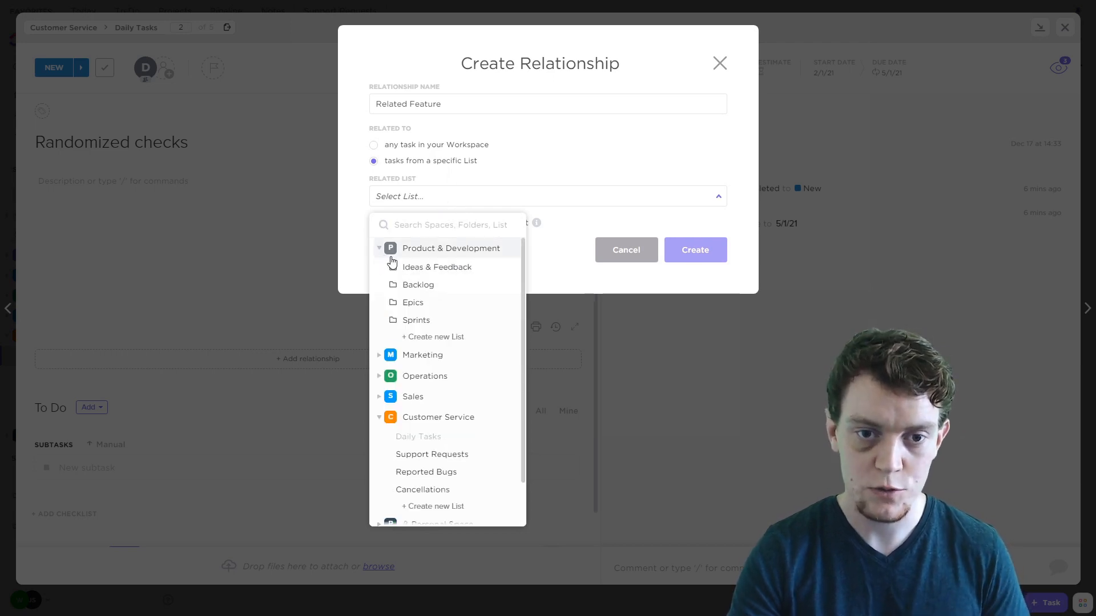
click(448, 307)
click(447, 320)
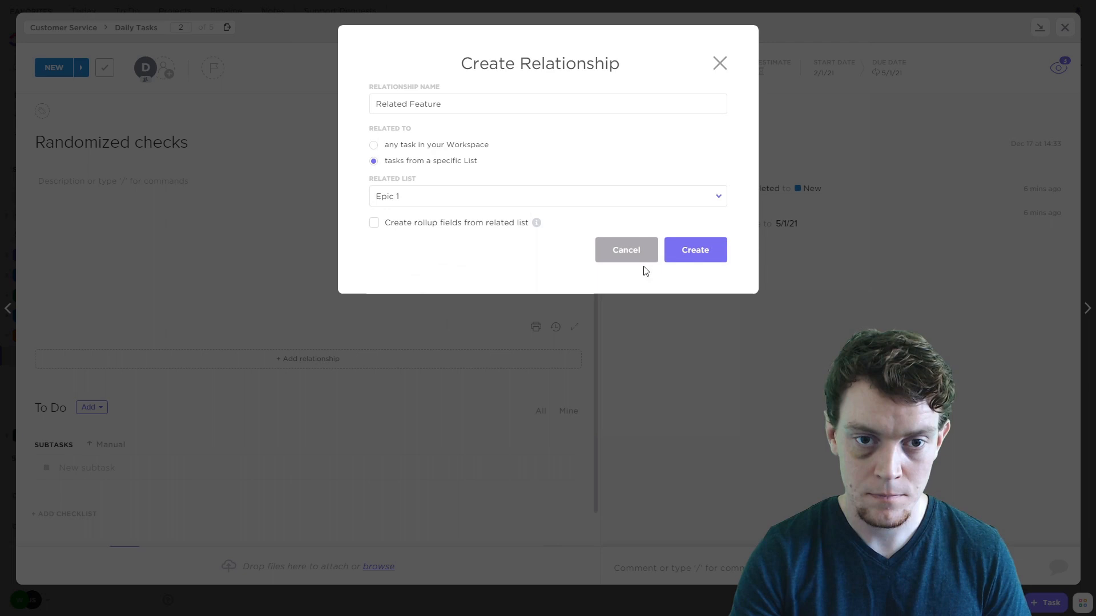
click(682, 245)
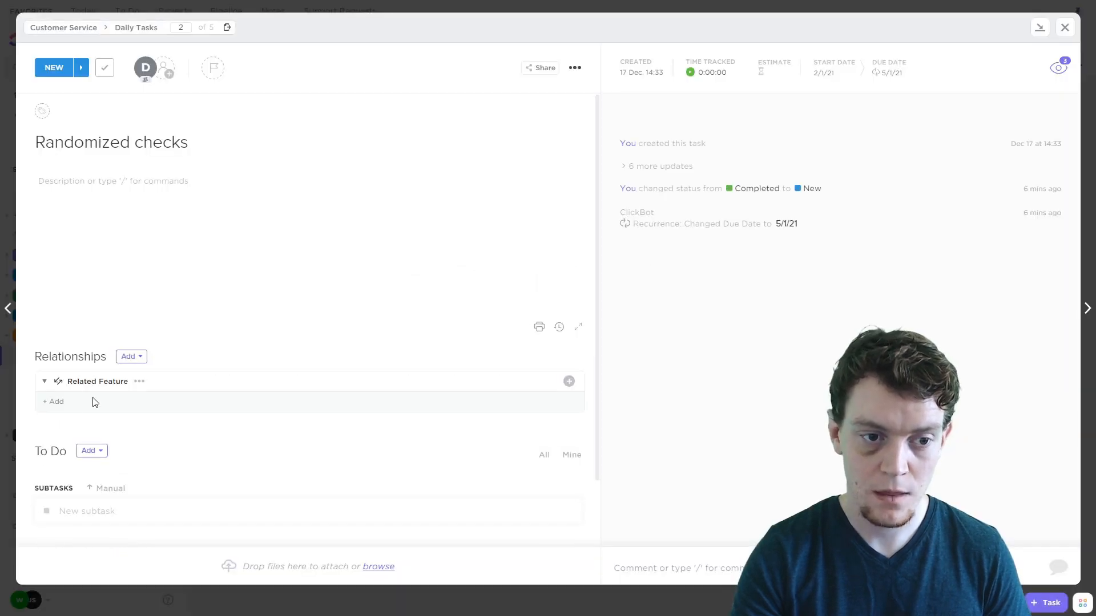
Step: Link the practitioner profile page story under Related Feature, and add an Item Type rollup field without a custom name
click(55, 406)
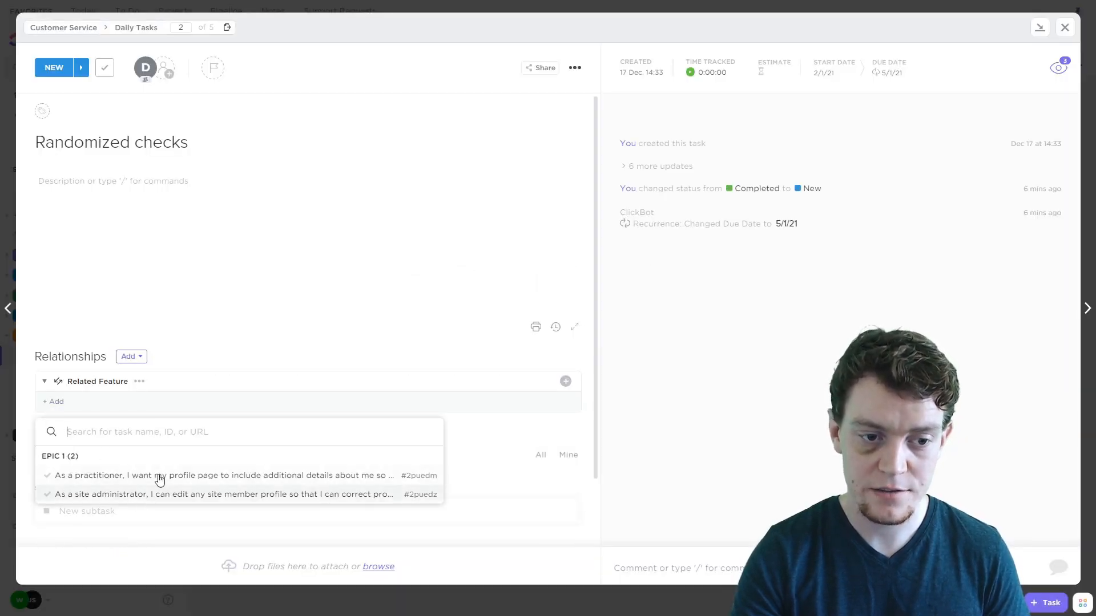
click(146, 477)
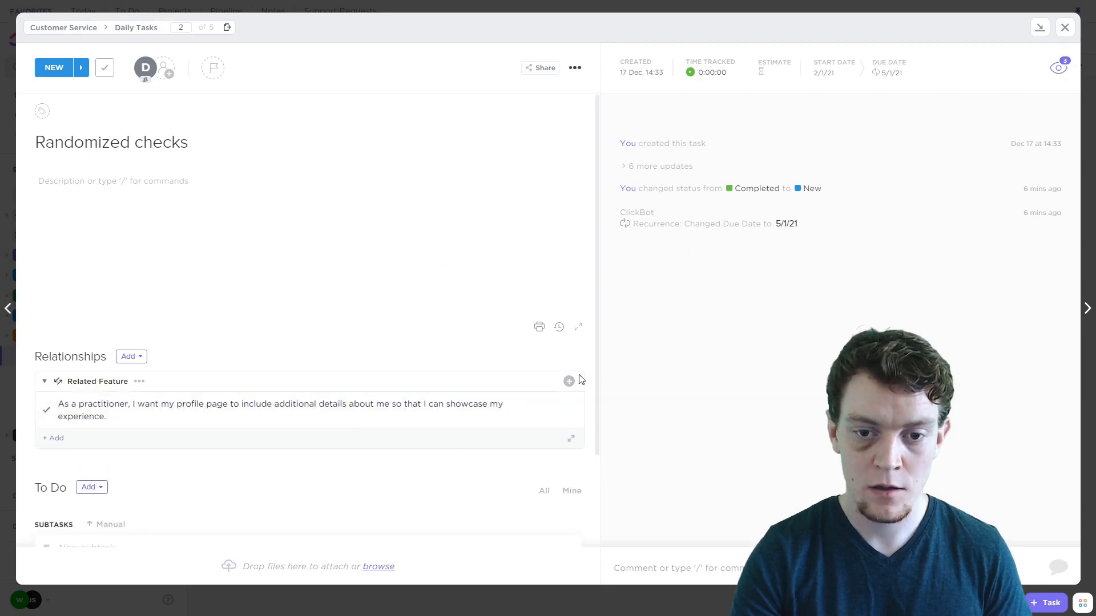
click(569, 382)
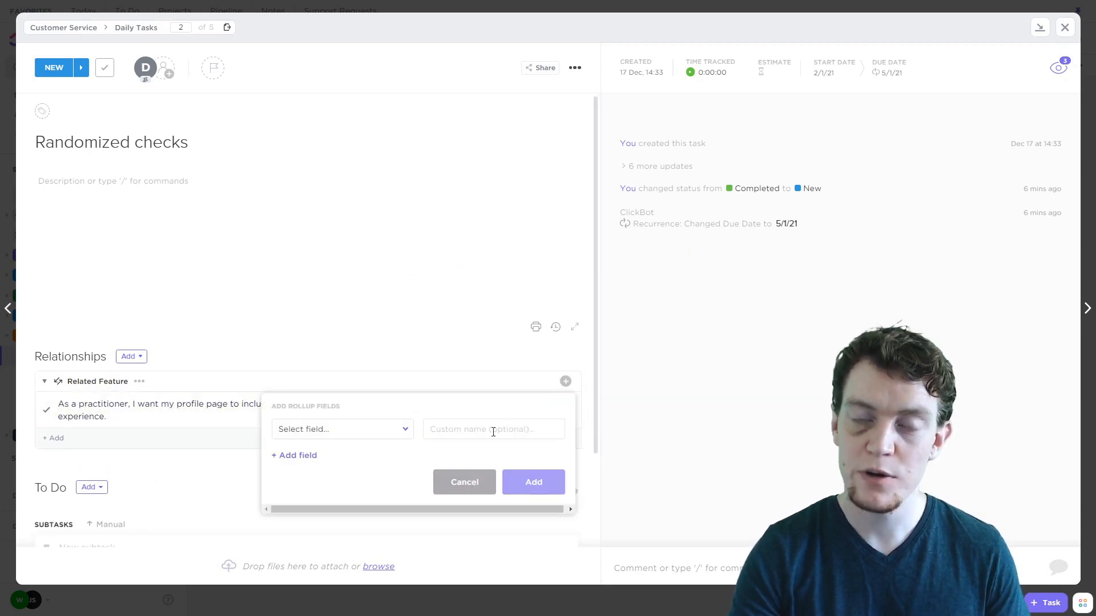
click(382, 436)
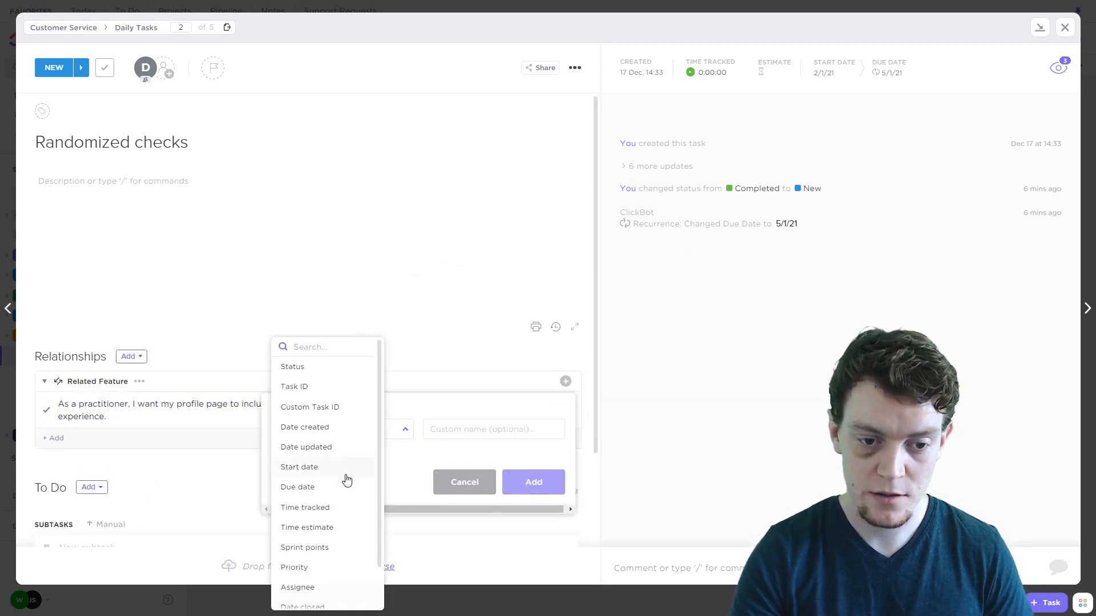
scroll(346, 480, down, 1)
click(324, 603)
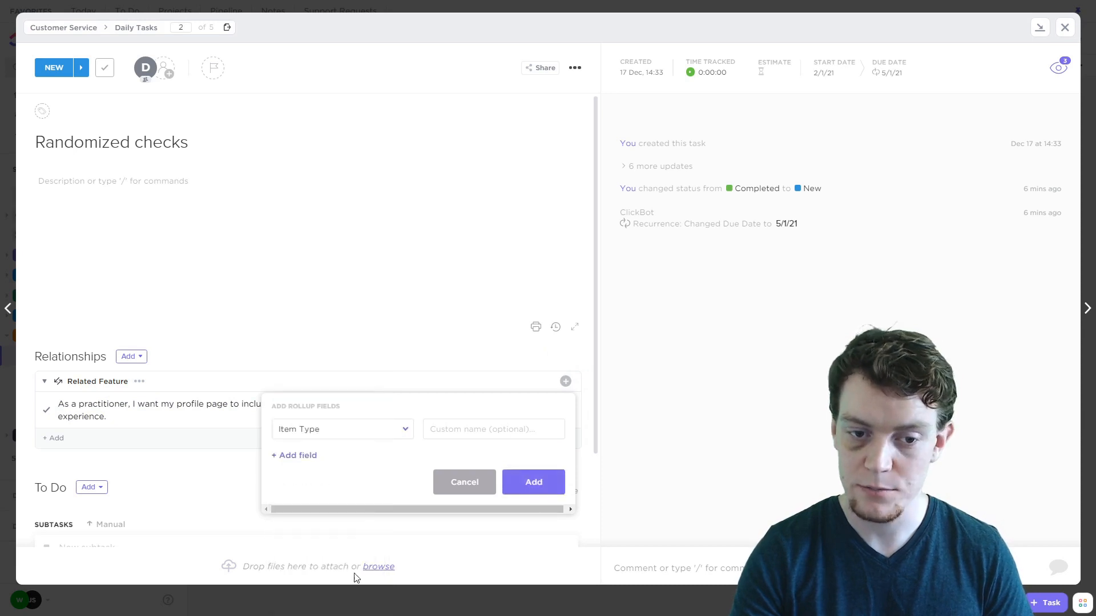
click(489, 434)
click(374, 476)
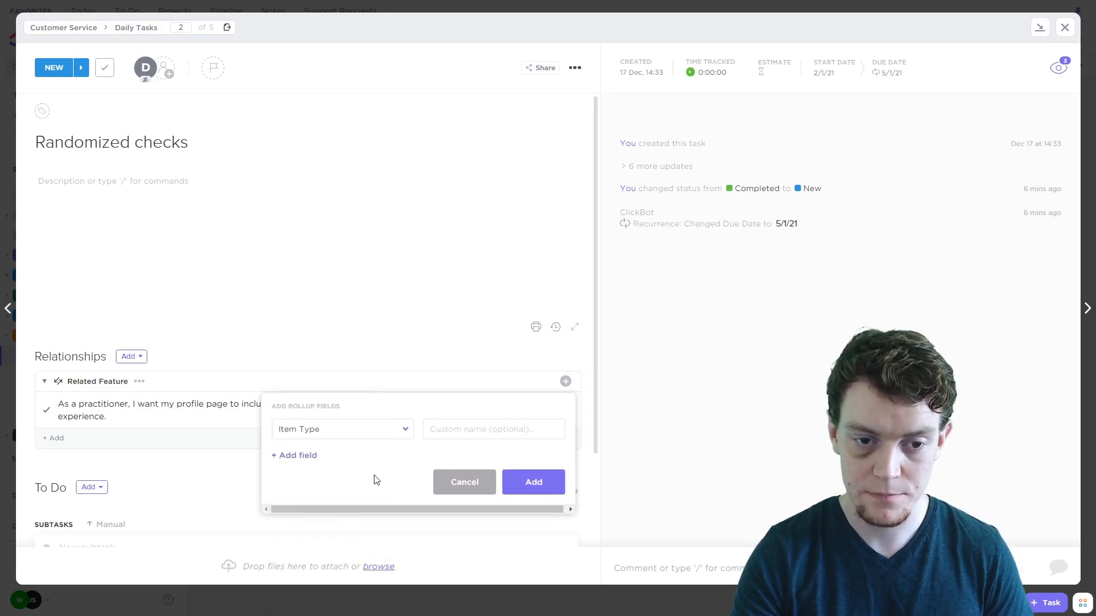
click(486, 438)
click(401, 464)
click(557, 480)
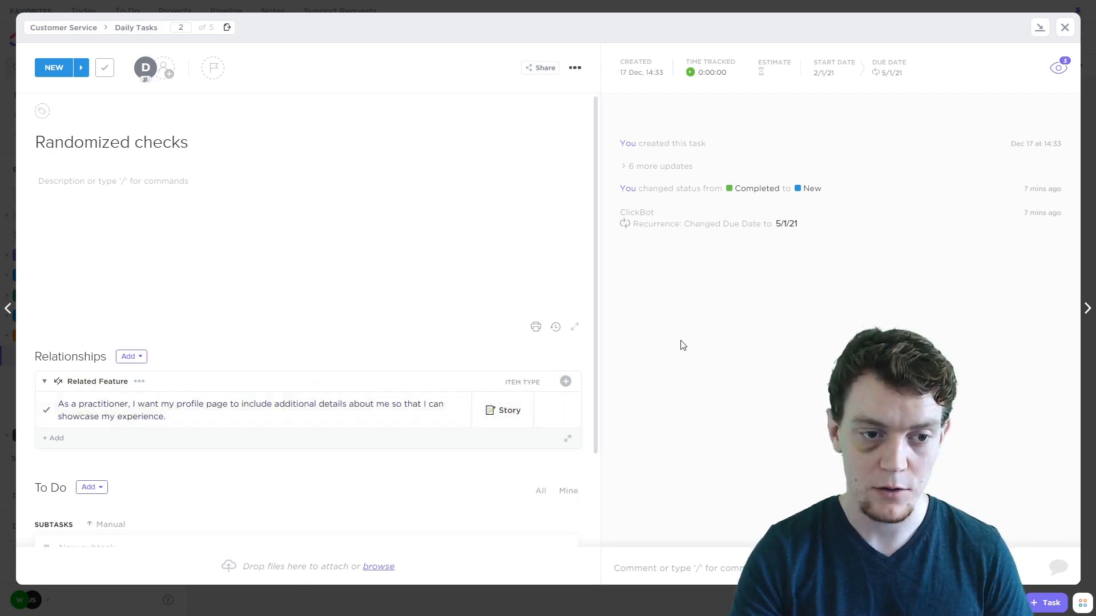
Step: Add a subtask named Subtask 1 to the task, with Subtask 1.1 nested beneath it
scroll(423, 359, down, 2)
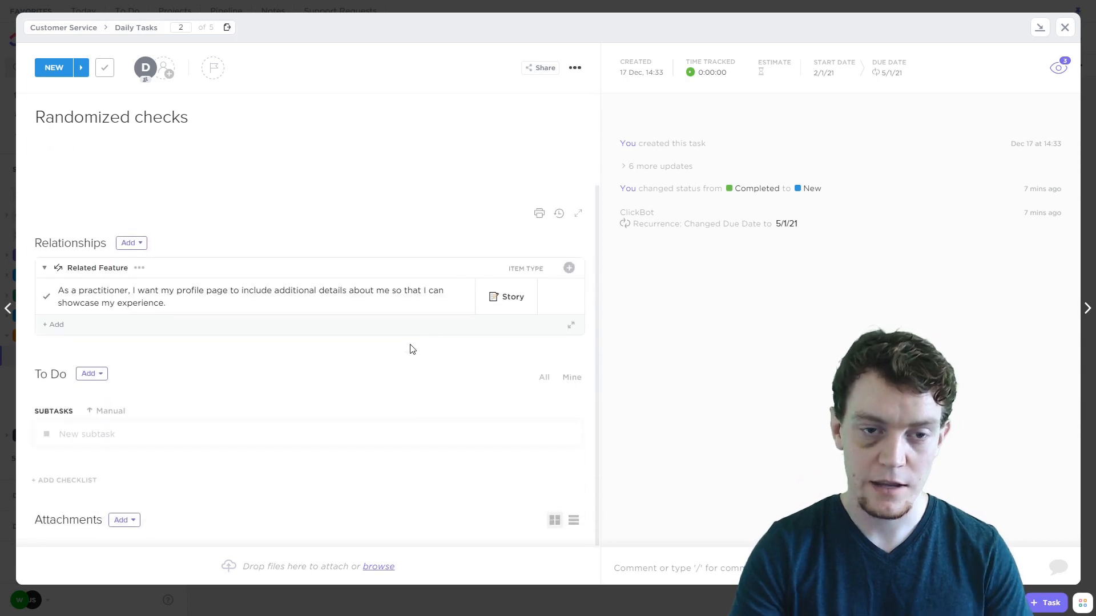
scroll(402, 340, up, 2)
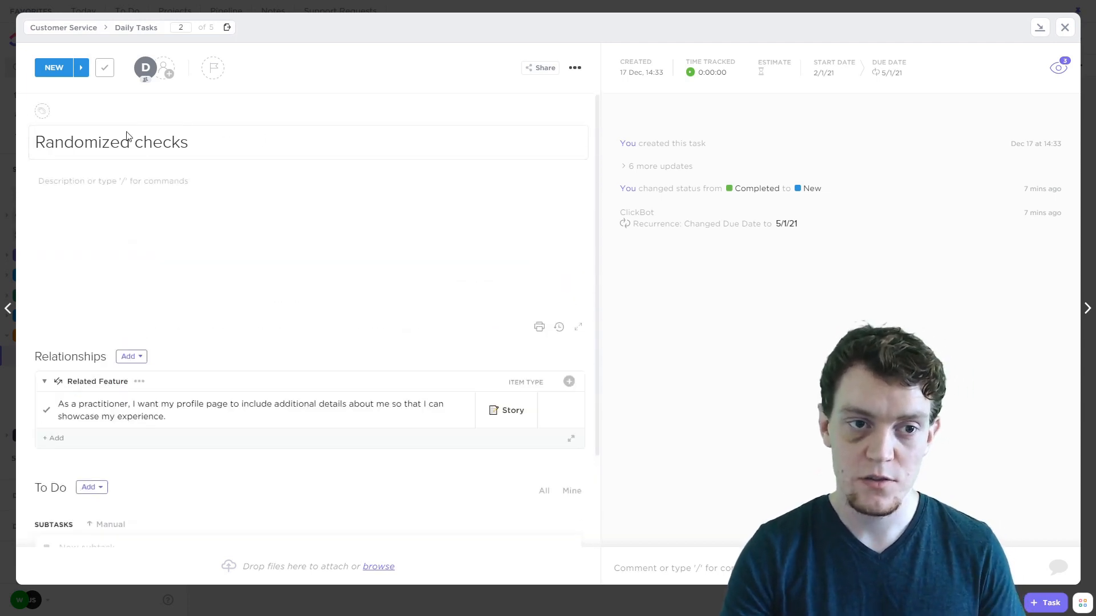
scroll(348, 272, down, 2)
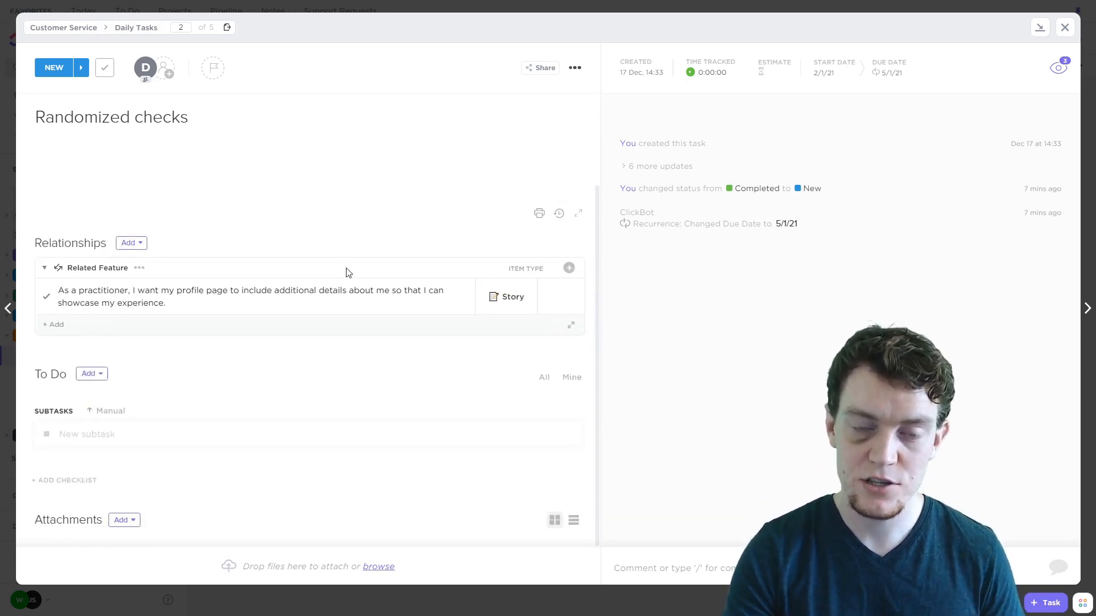
click(108, 434)
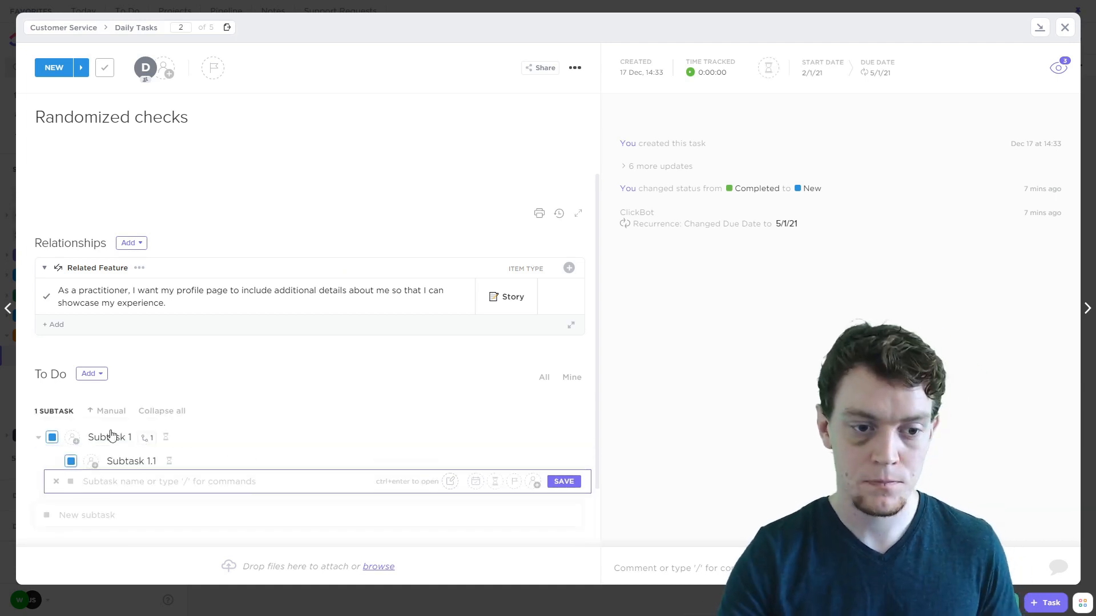
Step: Discard the empty subtask entry, view Subtask 1.1 in its own task window, and return to the parent task
scroll(136, 483, down, 1)
scroll(136, 482, down, 1)
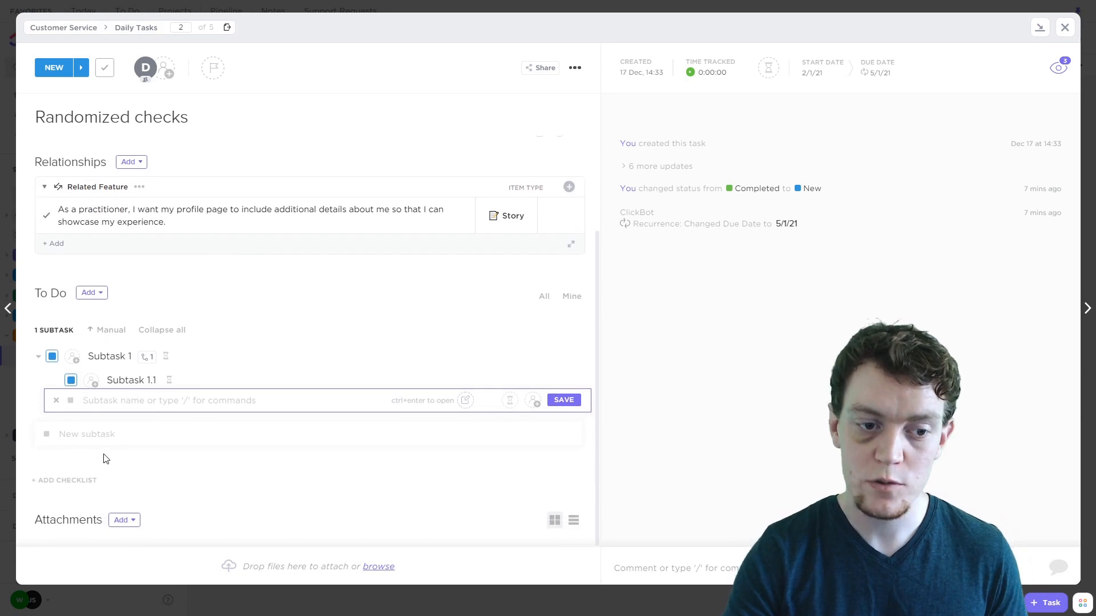
click(748, 367)
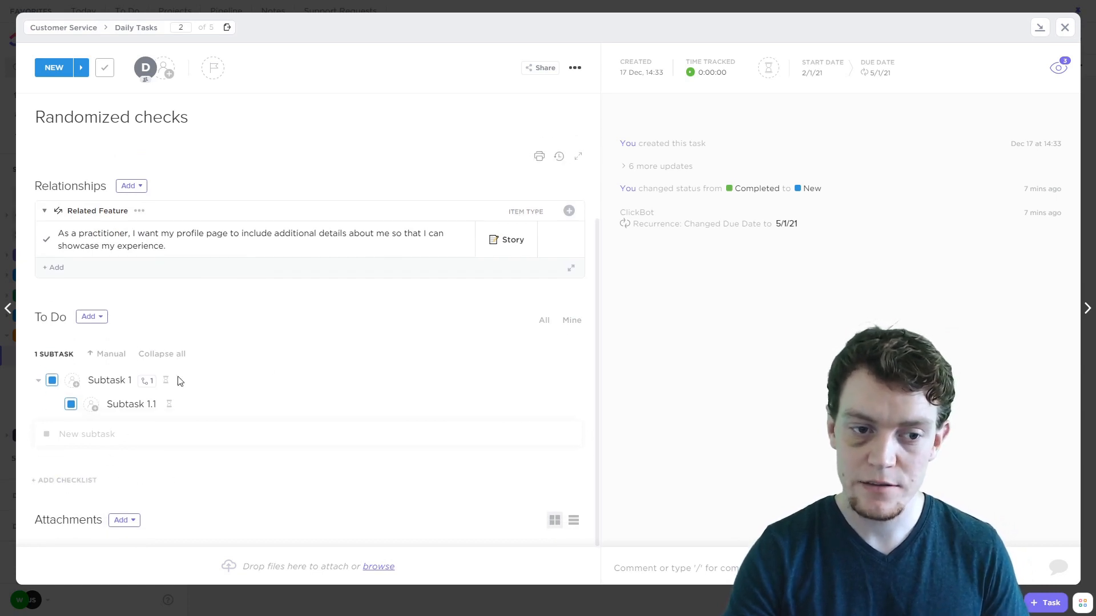
click(130, 404)
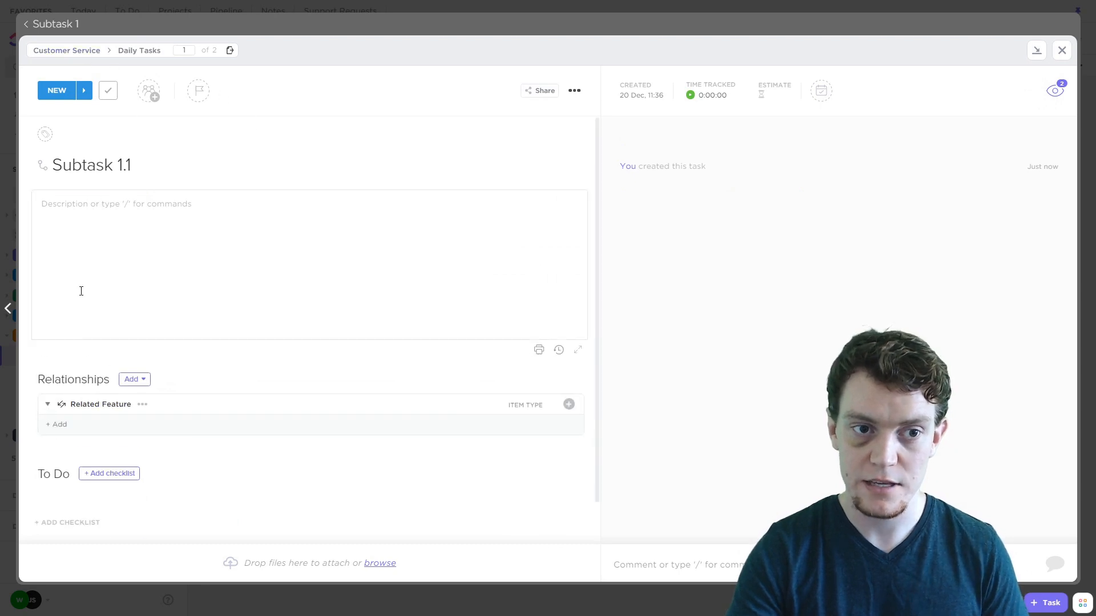
click(55, 23)
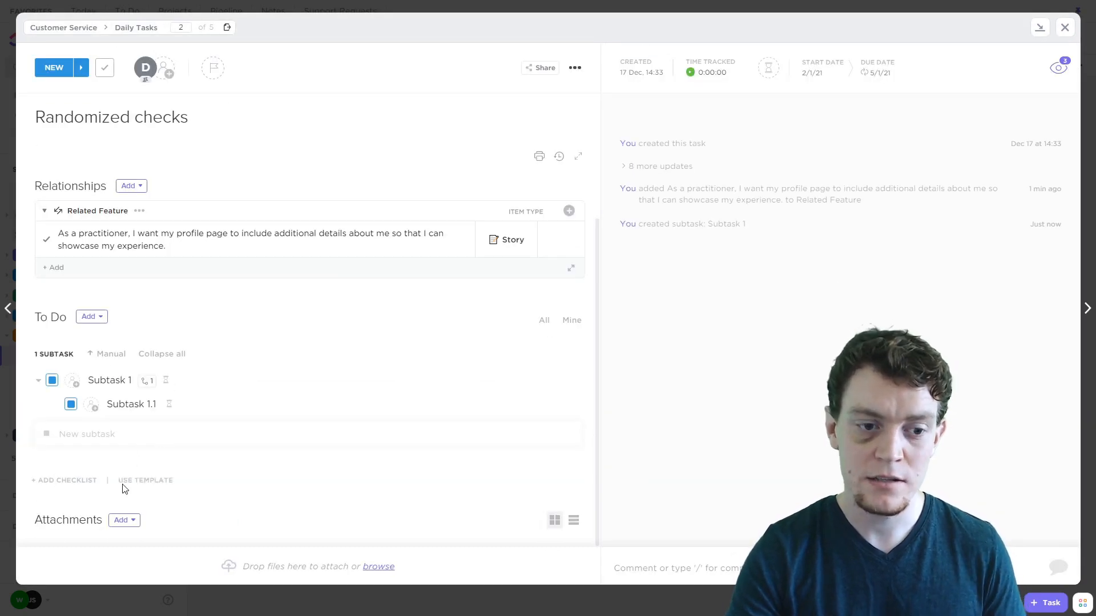
Step: Add a checklist to the Randomized checks task with the entries Item 1, Item 2 and Item 3
click(77, 486)
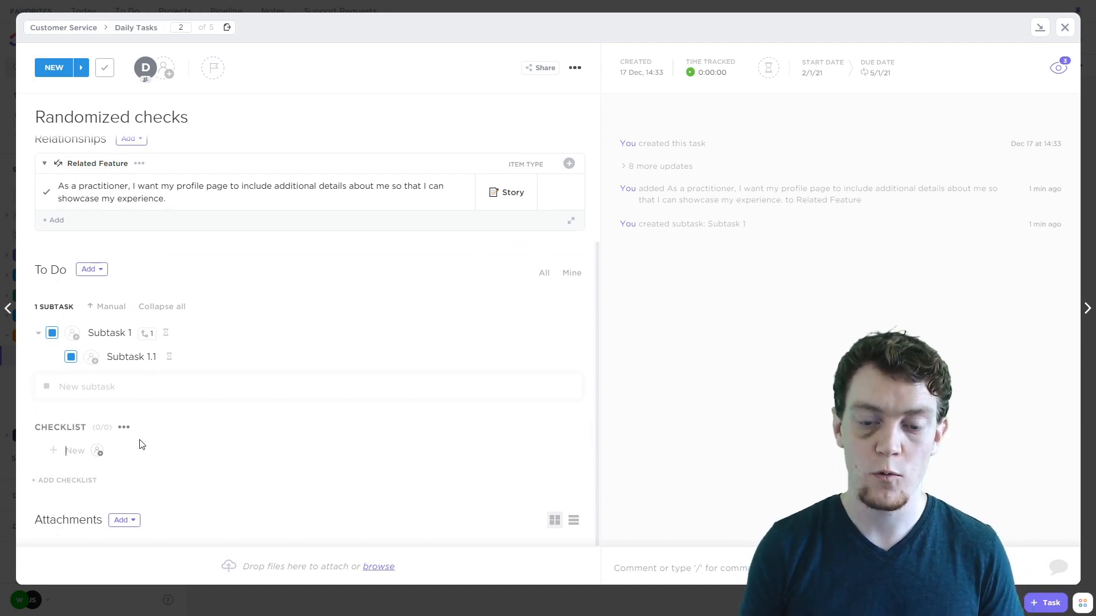
text(Item 1)
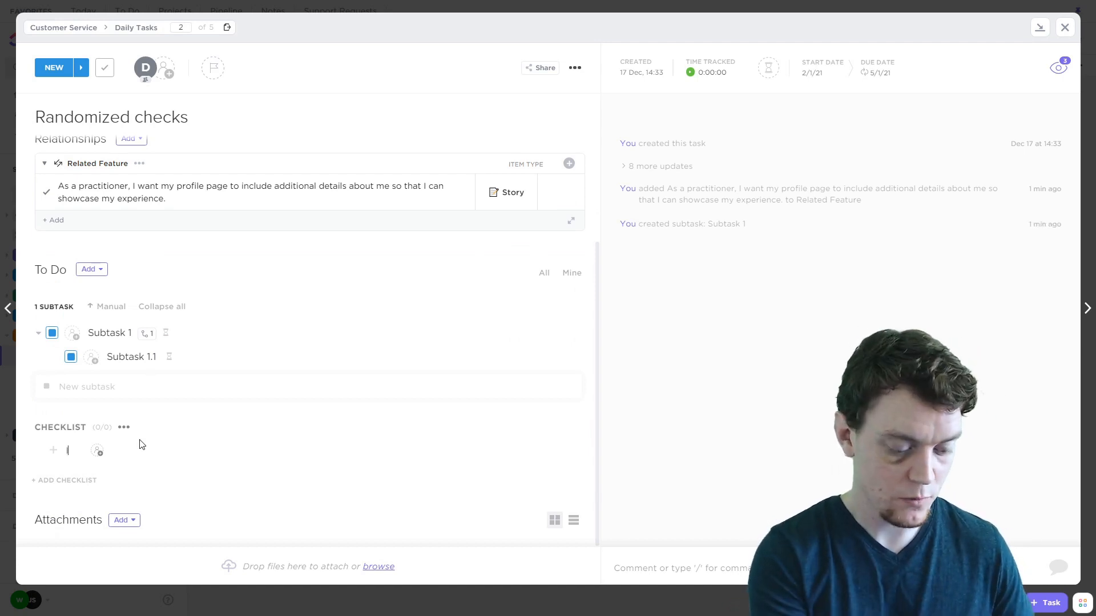
key(Return)
text(Item)
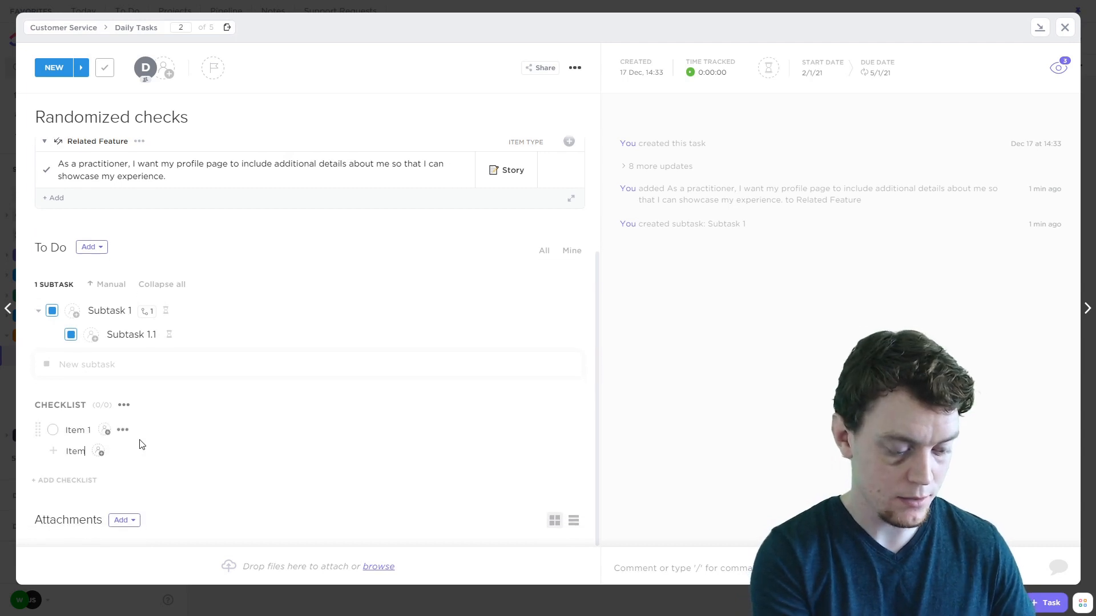
text( 2)
key(Return)
text(Item 3)
key(Return)
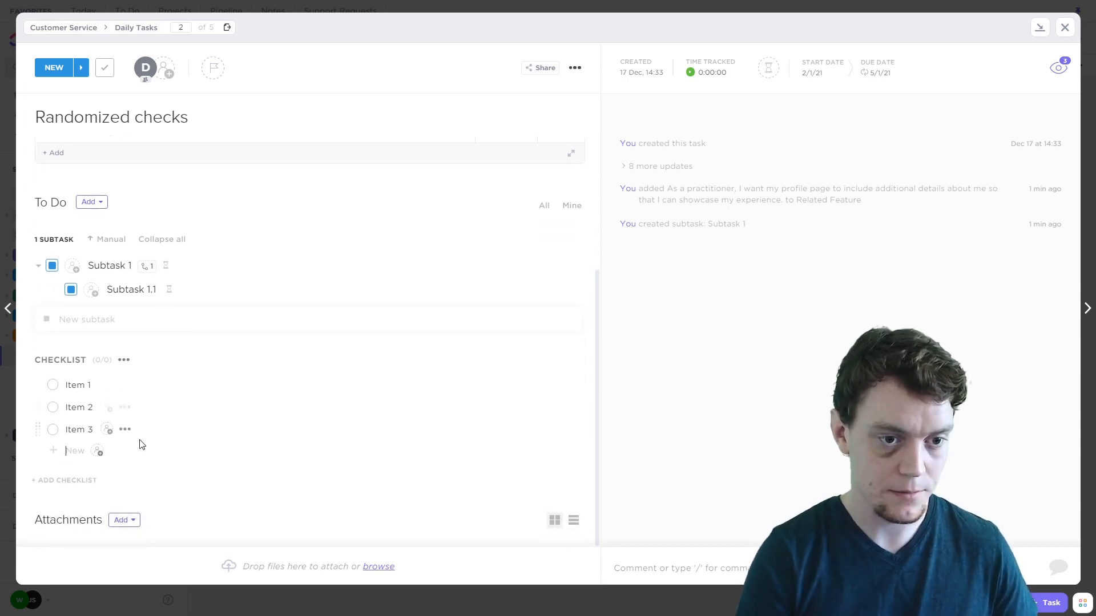
Step: Assign checklist Item 1 to yourself and mark it complete
click(105, 385)
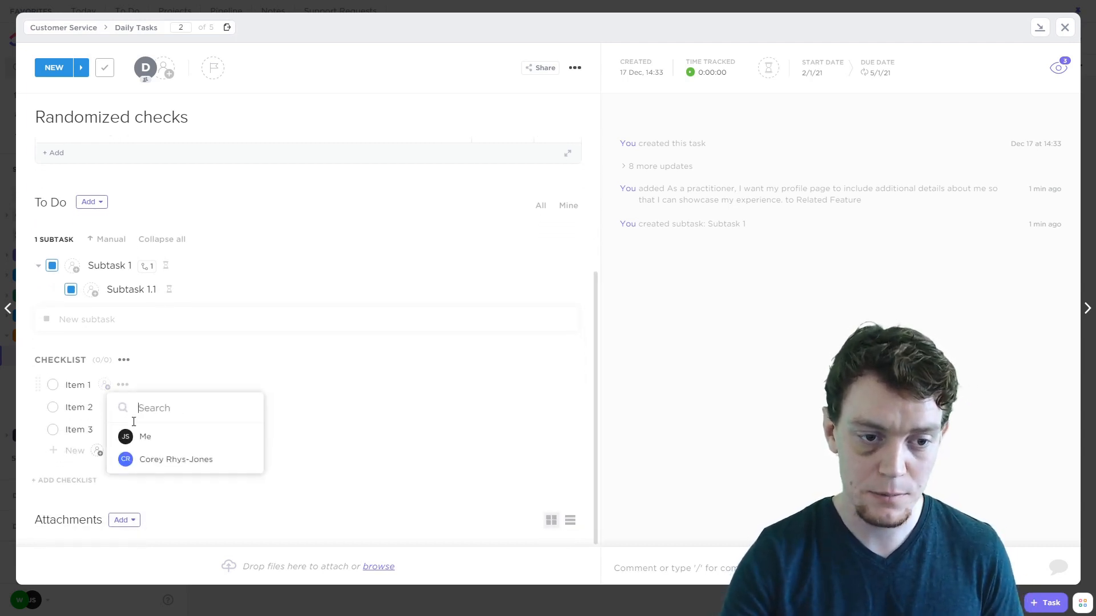
click(145, 436)
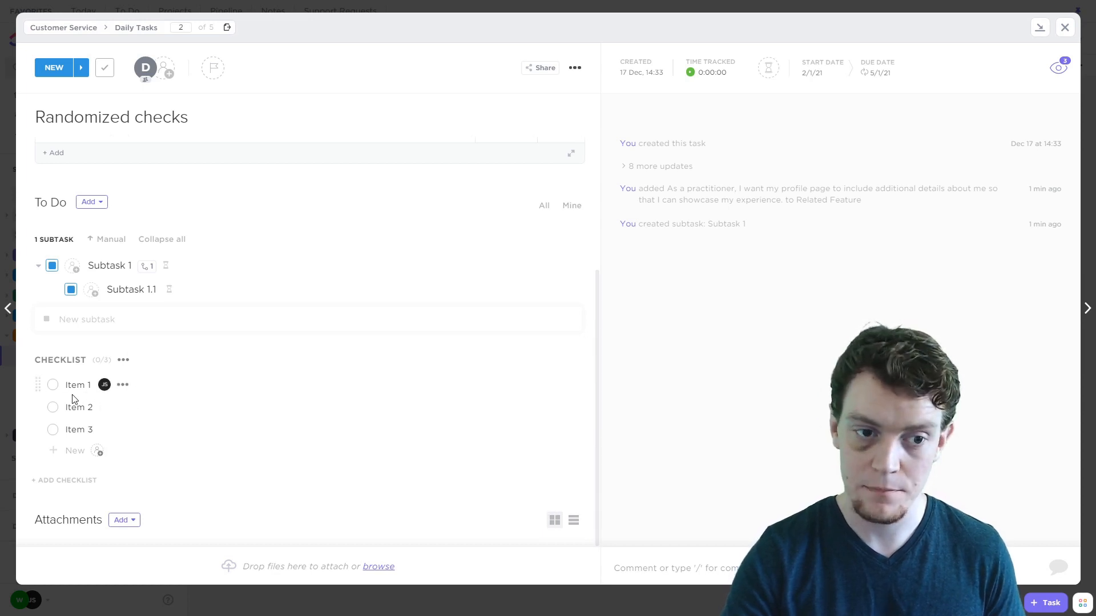
click(52, 385)
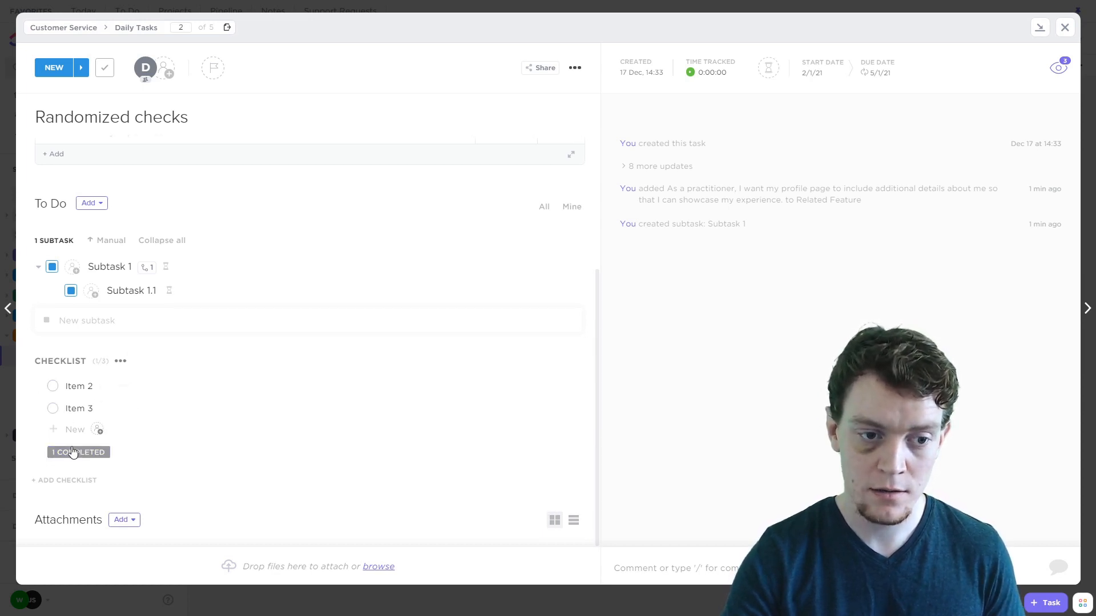
Step: With completed checklist items shown, nest Item 2 under Item 1 and Item 3 under Item 2, and check both off
click(72, 452)
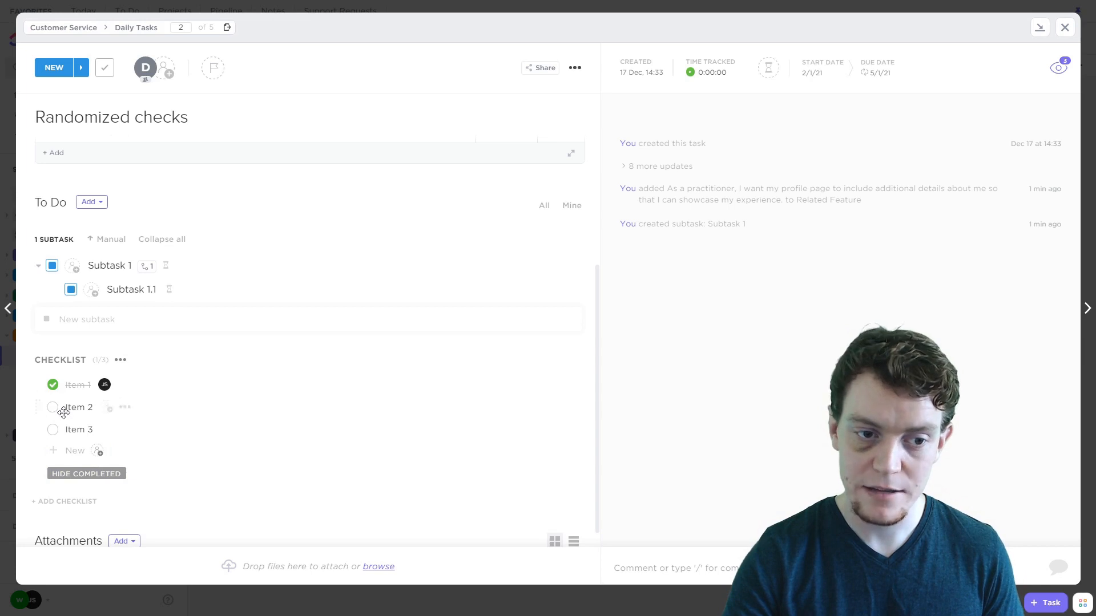
drag(63, 412, 94, 407)
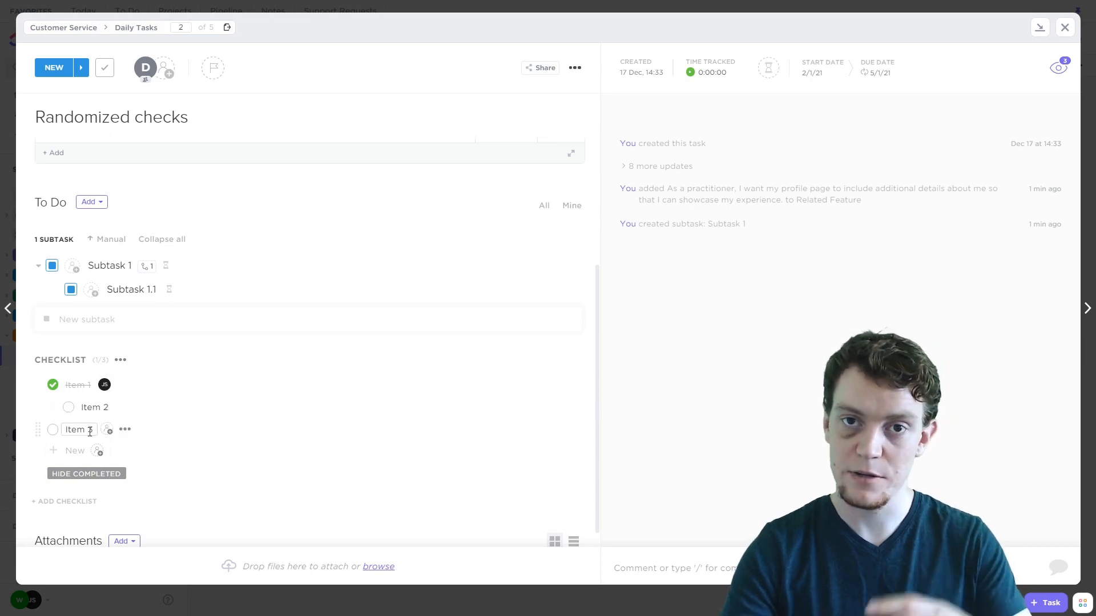
drag(38, 430, 79, 436)
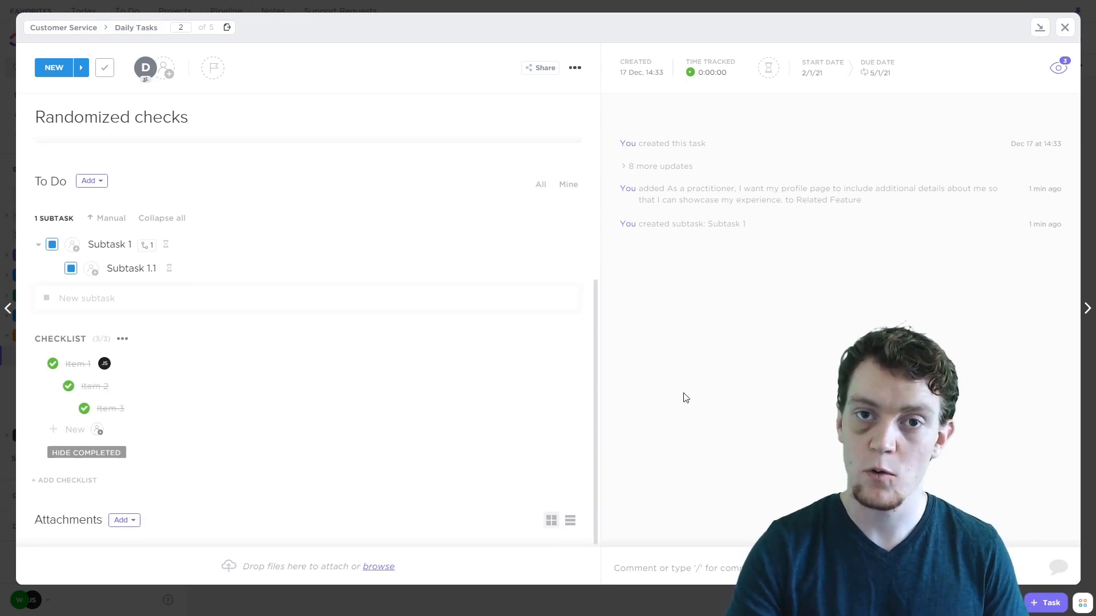
Step: Set the task's time estimate to 5 hours
click(769, 70)
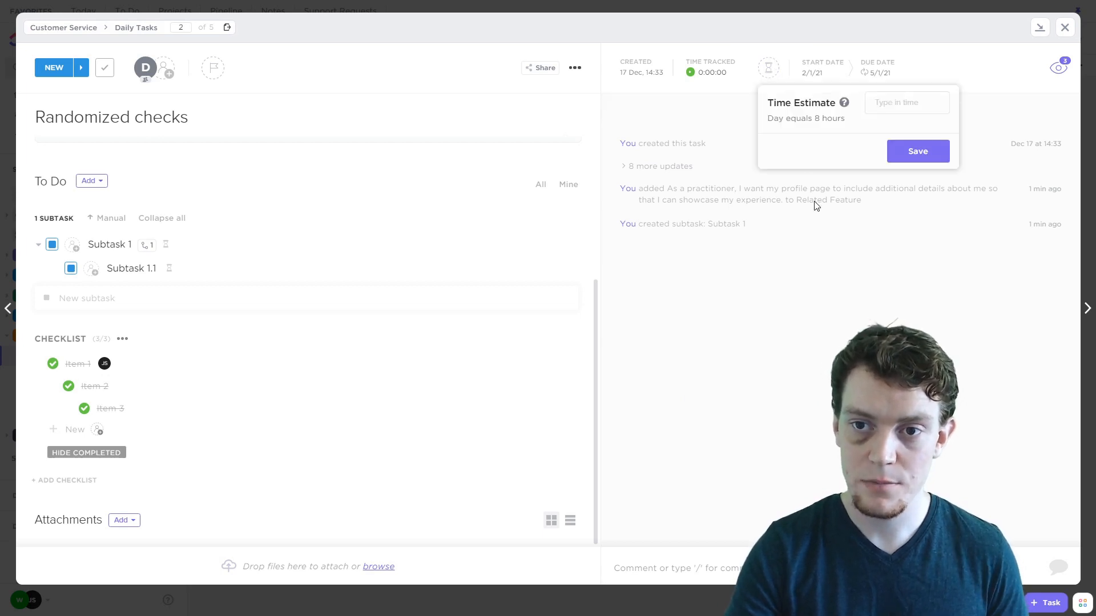
text(5h)
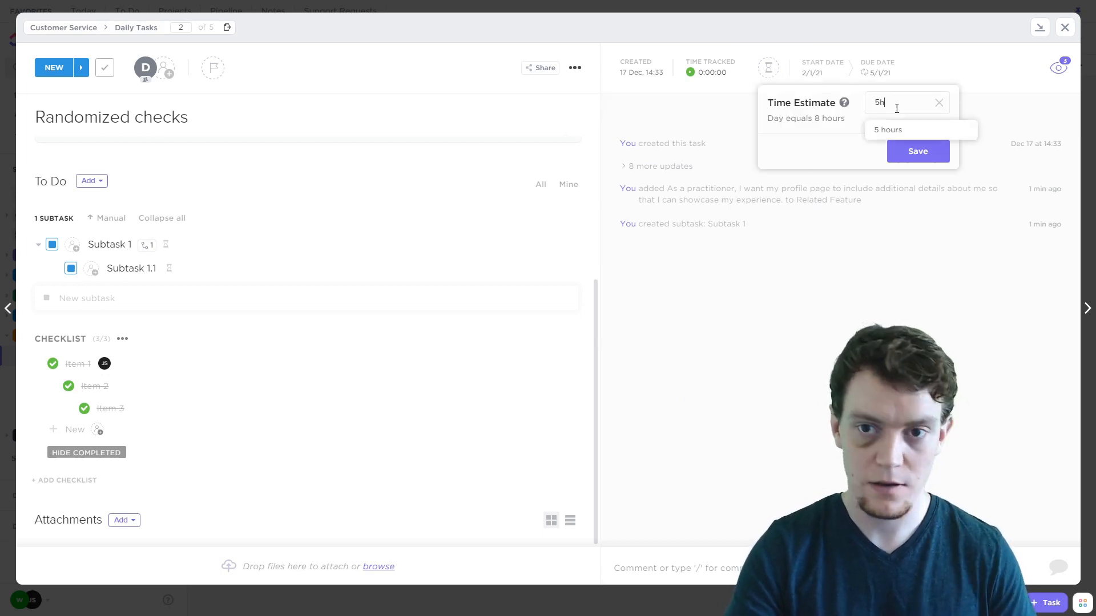
click(913, 149)
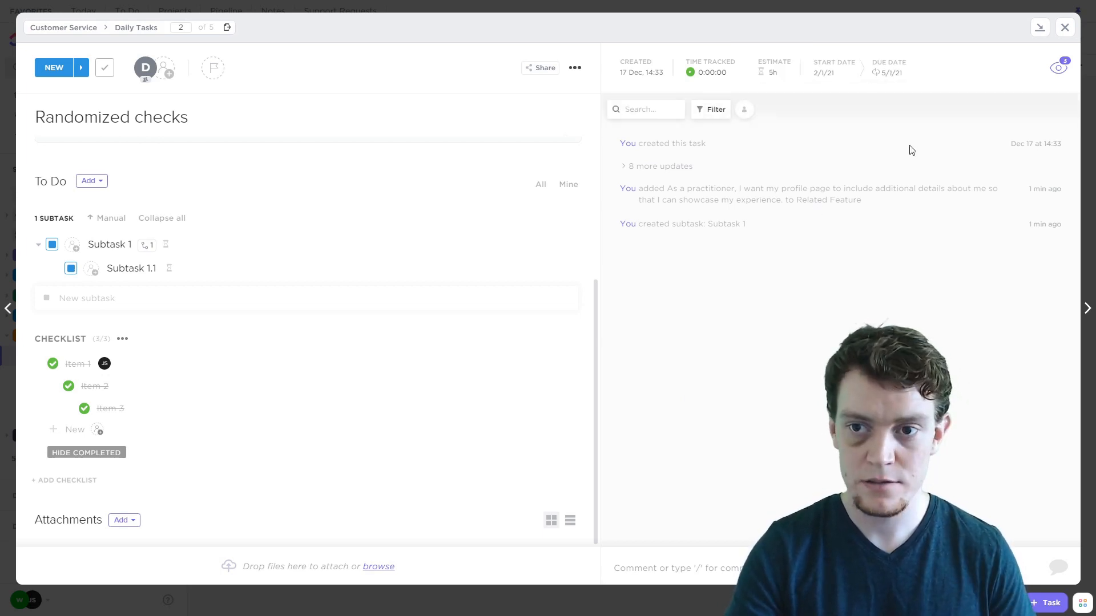
Step: Record a short time entry on the task by starting and stopping the tracking timer
click(712, 72)
click(658, 103)
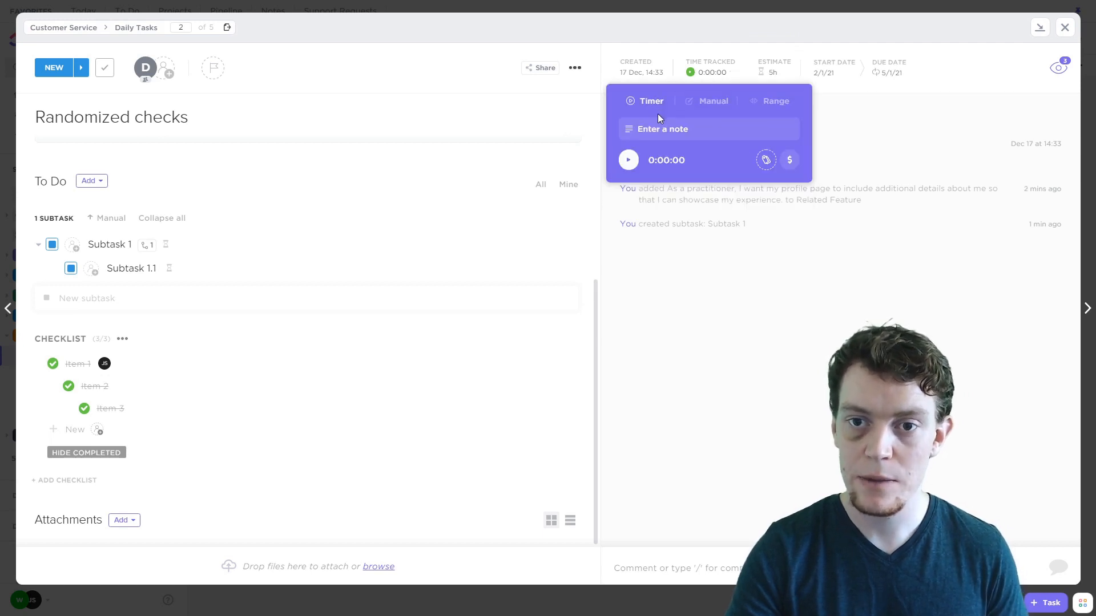
click(629, 160)
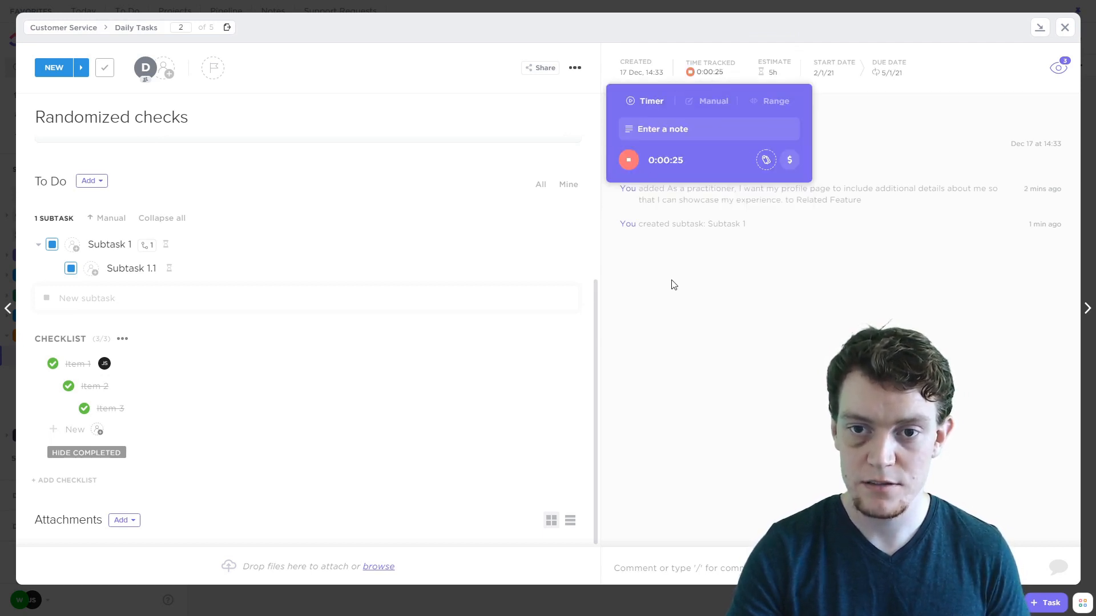
click(628, 160)
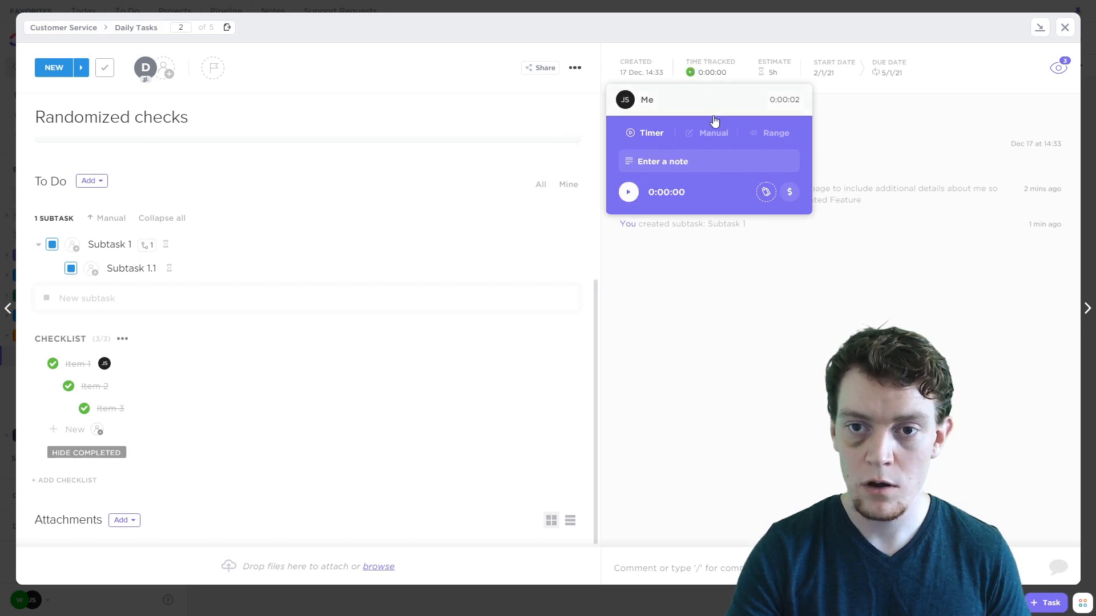
Step: Prepare a manual time entry of 2h dated yesterday, 19 December, looking over the note and tag options
click(720, 203)
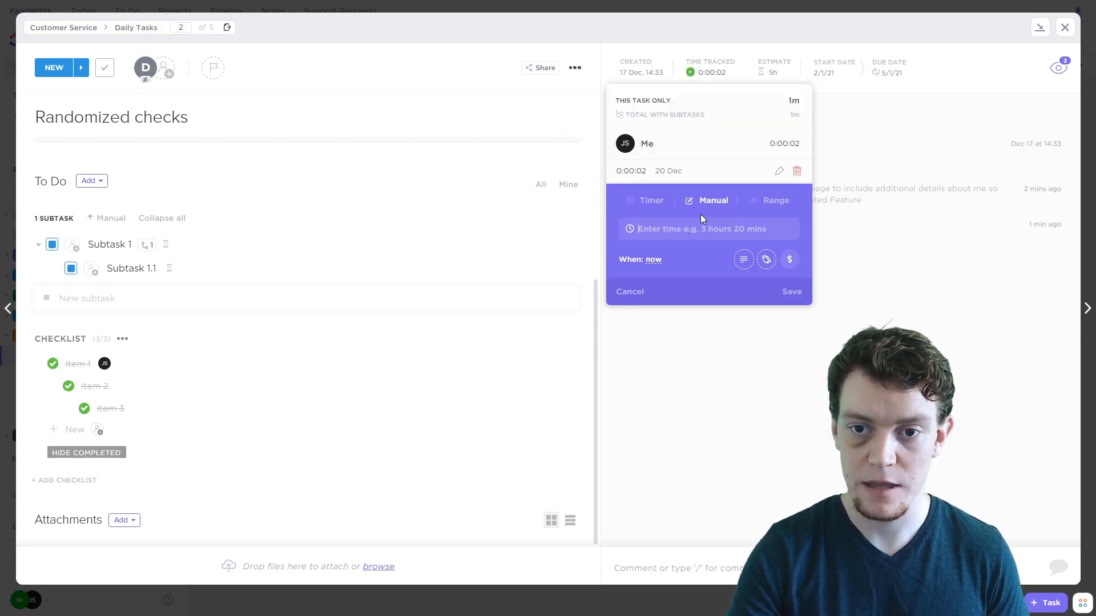
text(2h)
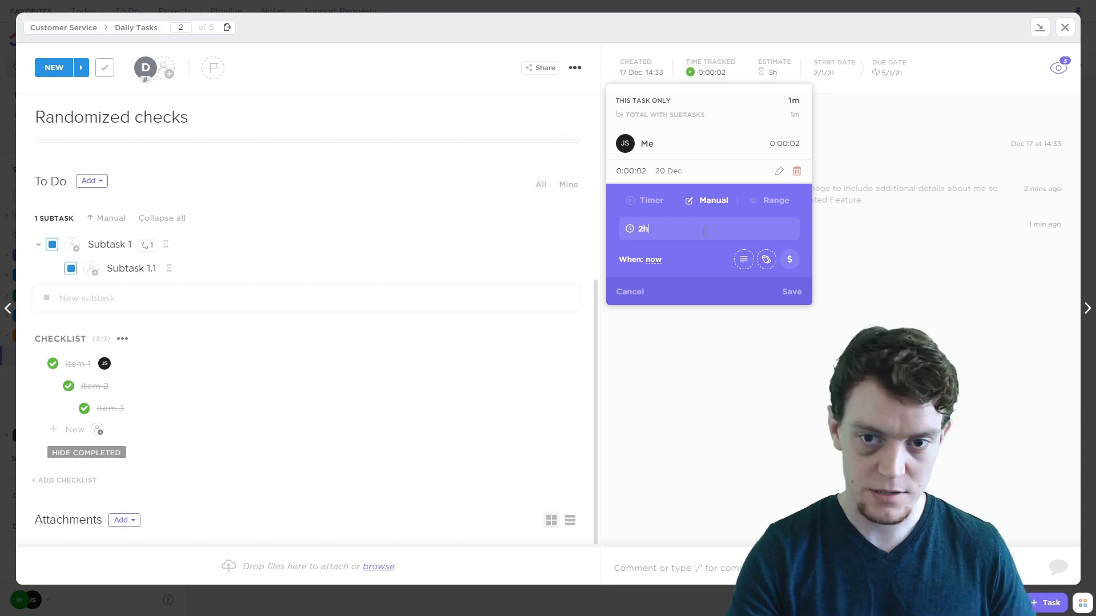
click(743, 259)
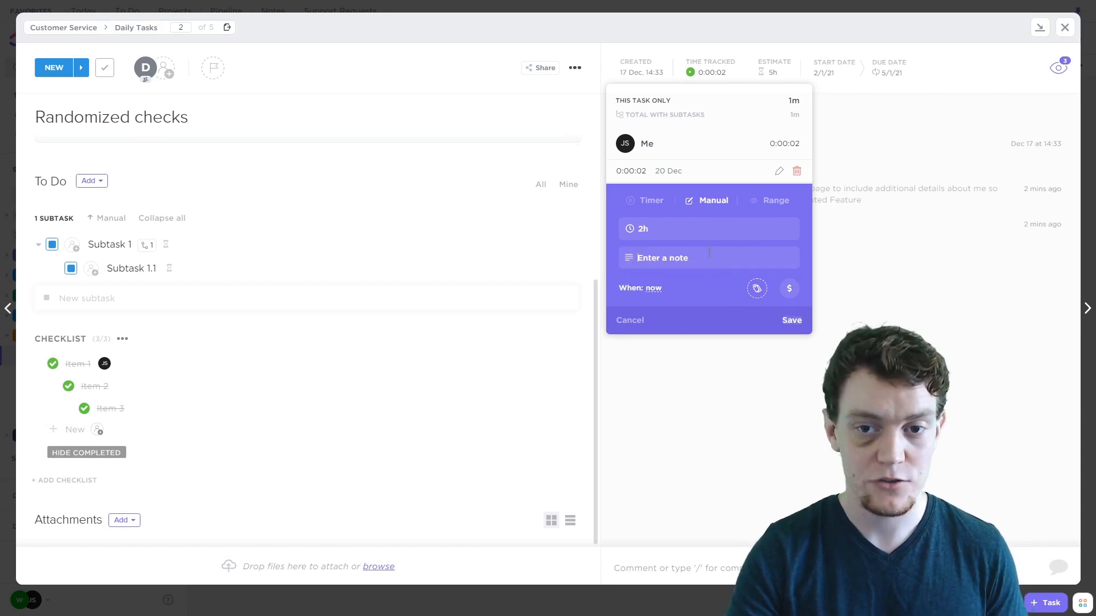
click(757, 288)
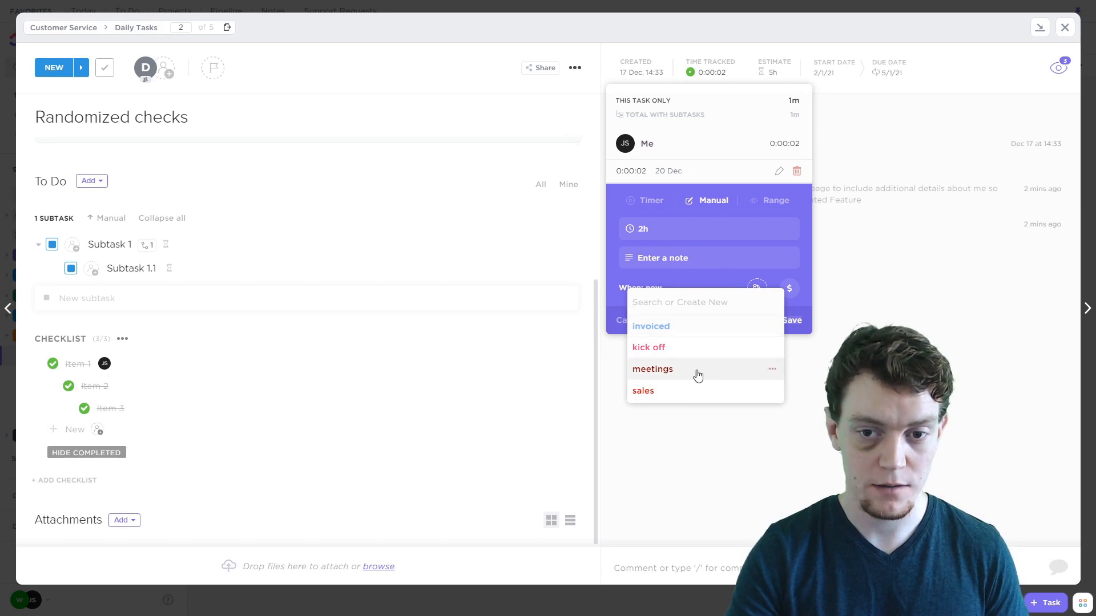
click(789, 289)
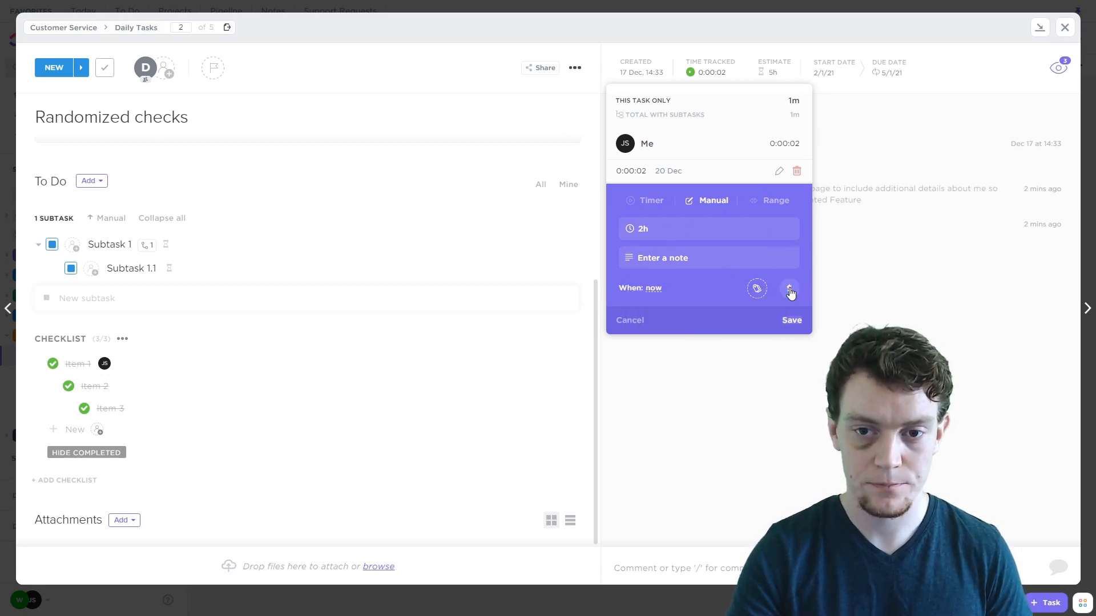
click(653, 289)
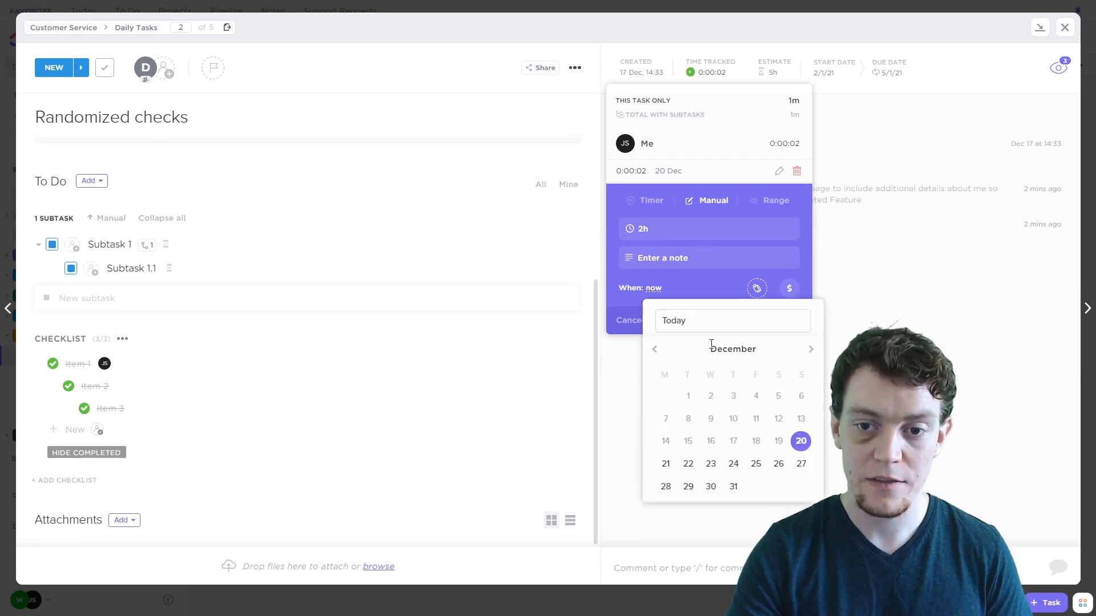
click(779, 444)
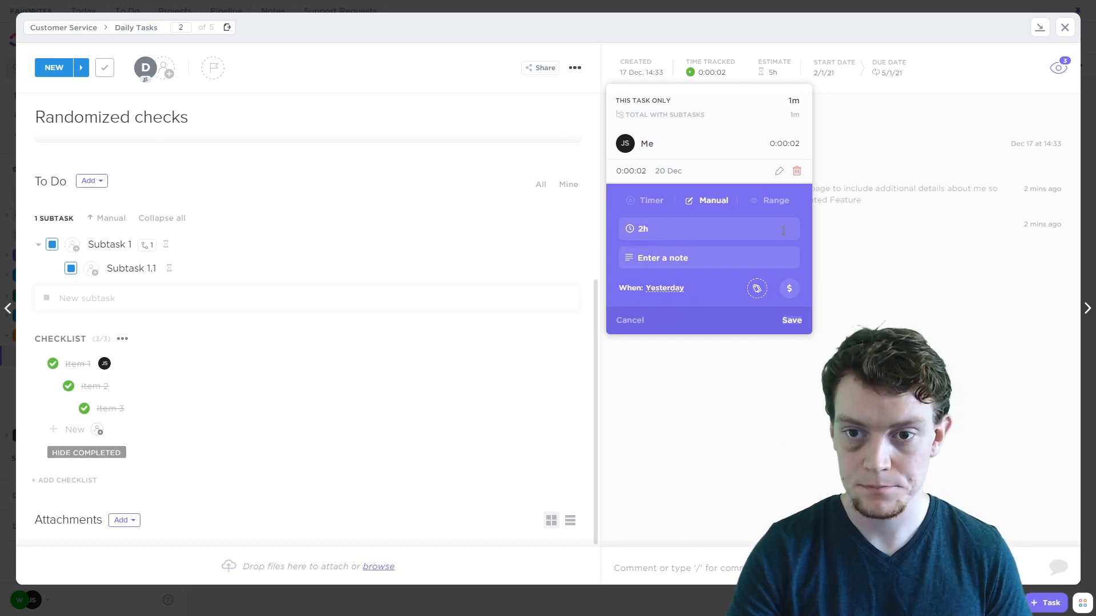
Step: Compare the manual entry with its time range form, and save it as the range 9:38 to 11:38
click(775, 201)
click(775, 204)
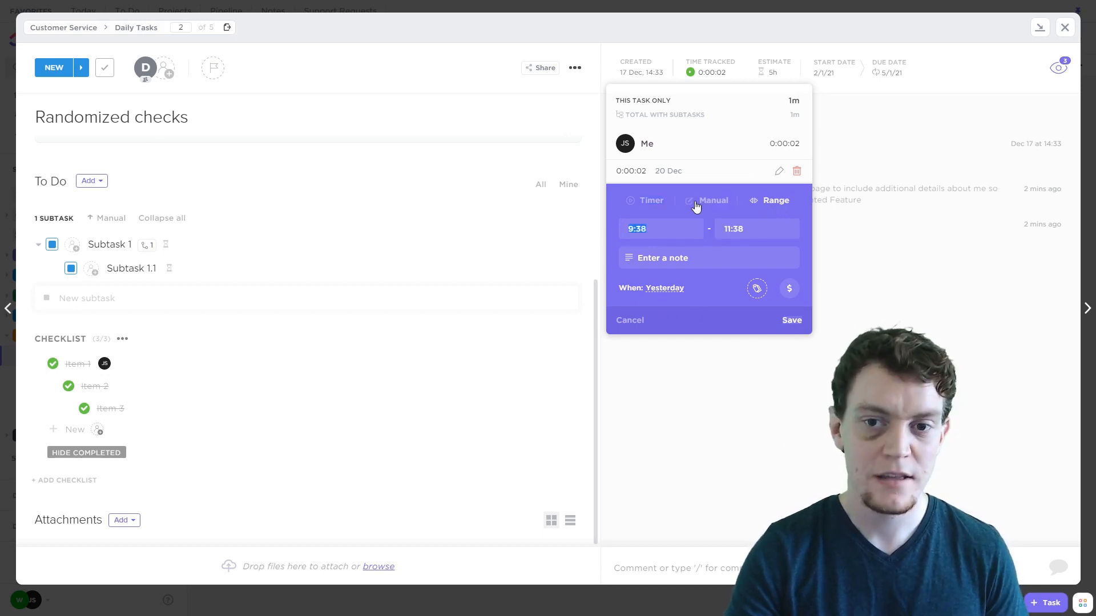
click(680, 224)
click(709, 201)
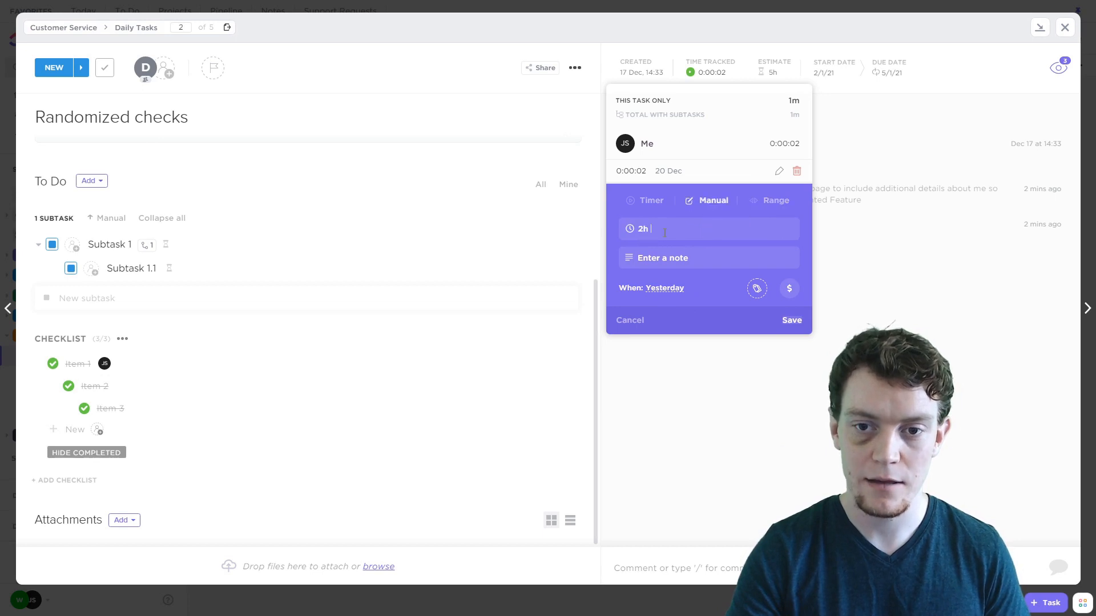
click(772, 203)
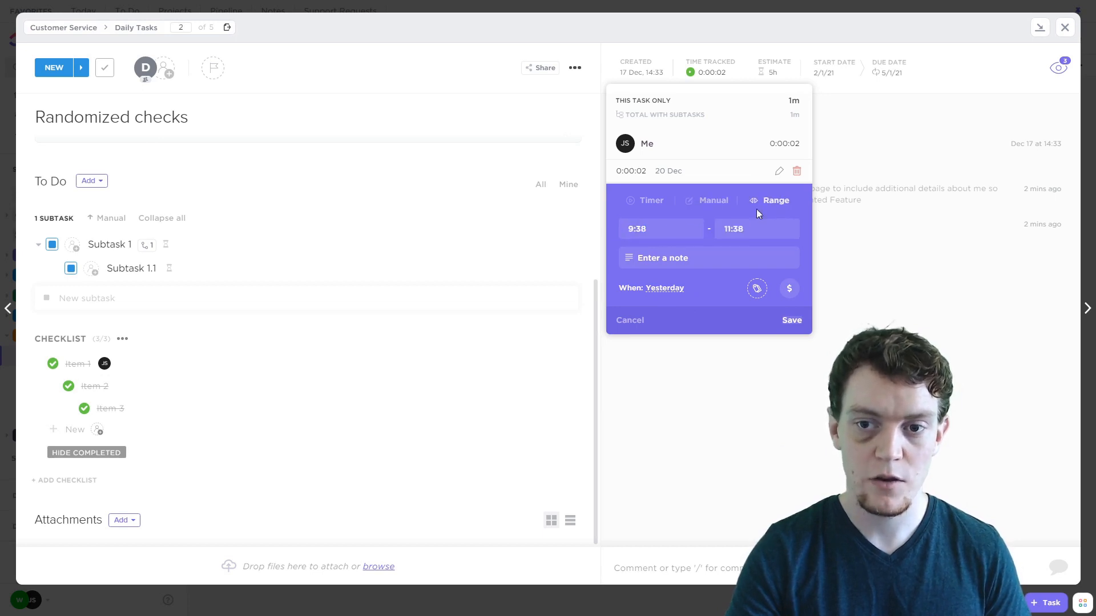
click(791, 321)
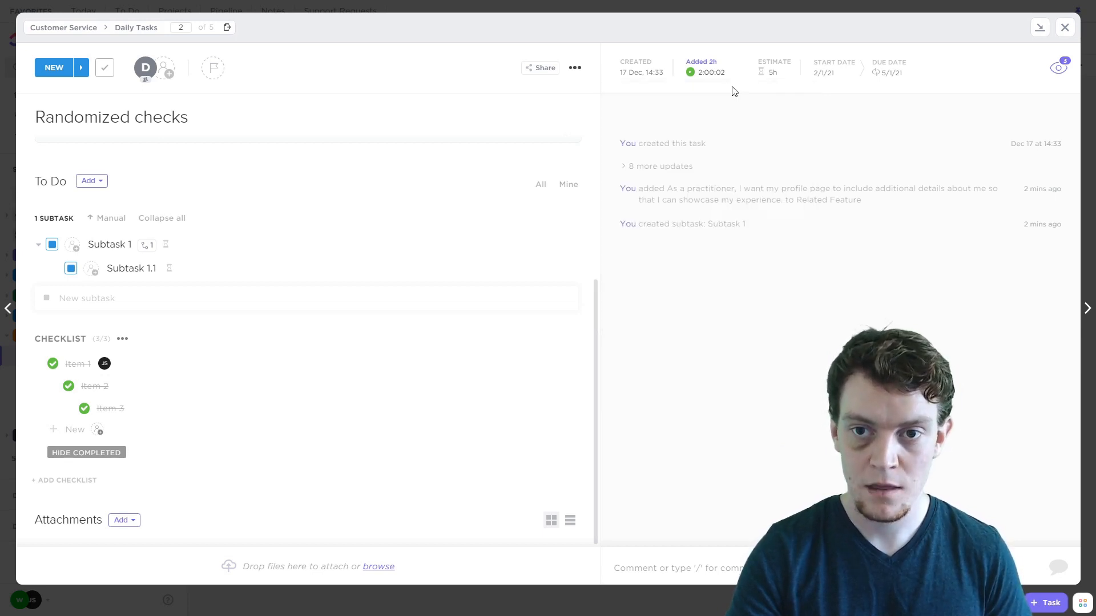
Step: Review your individual tracked time entries on the task, and close the task
click(716, 76)
click(802, 145)
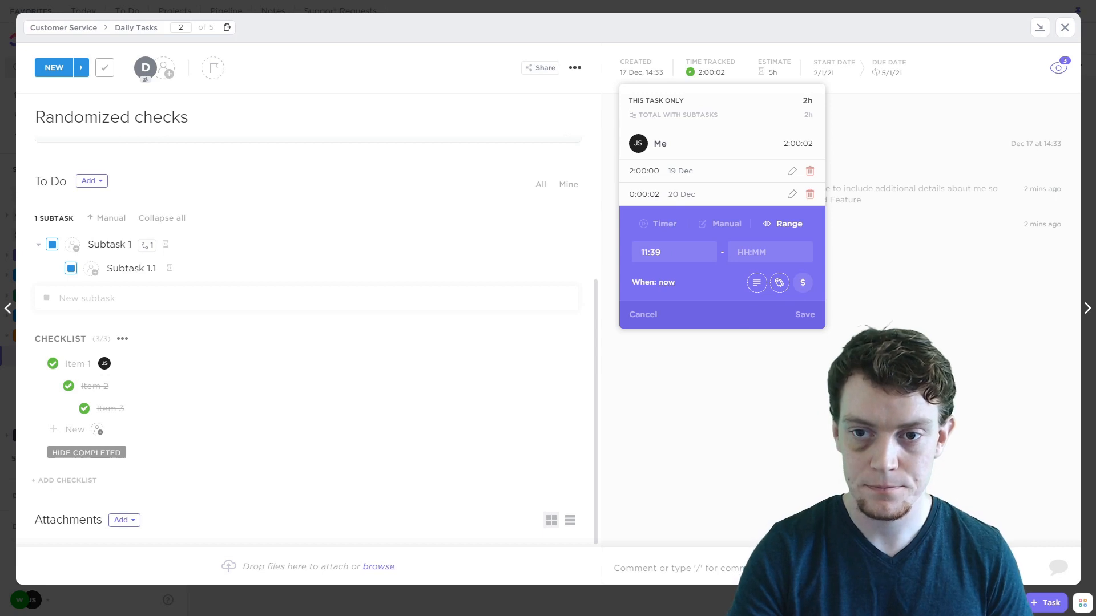
key(Escape)
click(1065, 27)
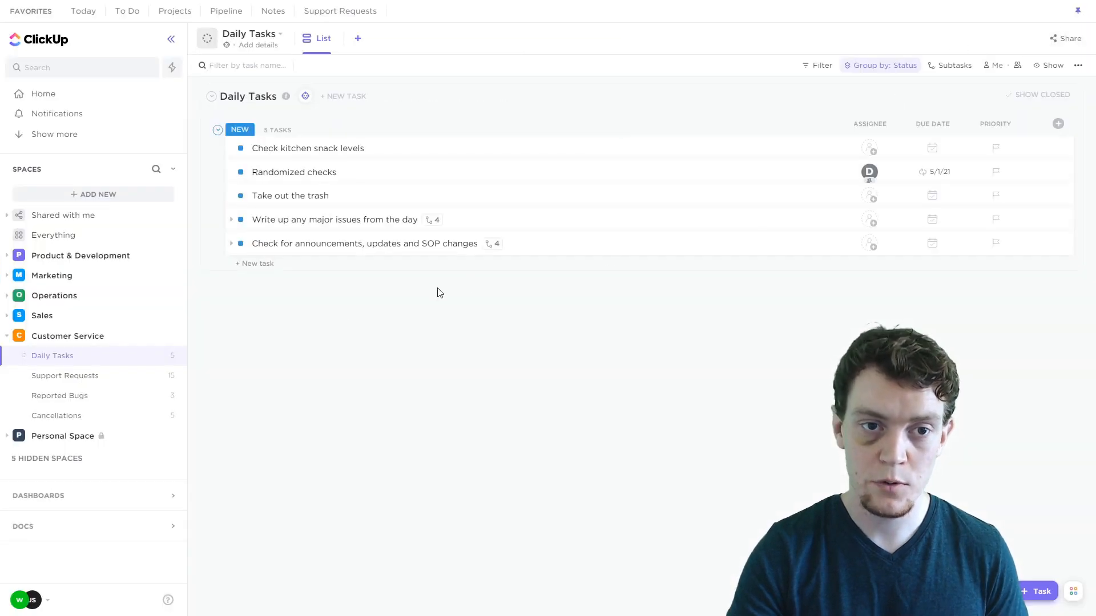
Step: Open the Sprint 1 list in the Sprints folder of the Product & Development space
click(111, 265)
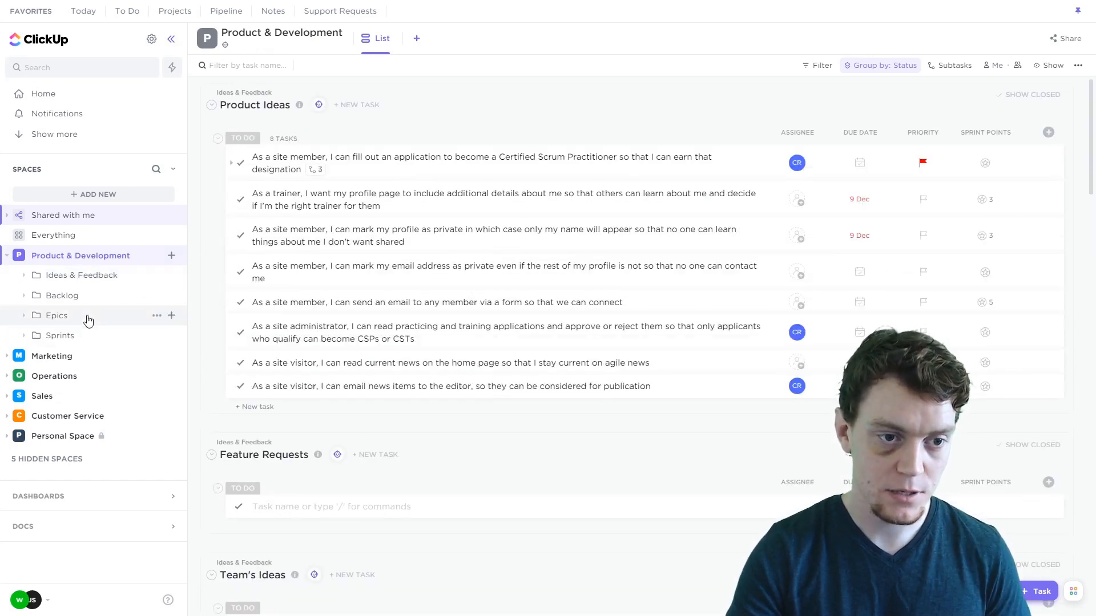
click(88, 339)
click(71, 357)
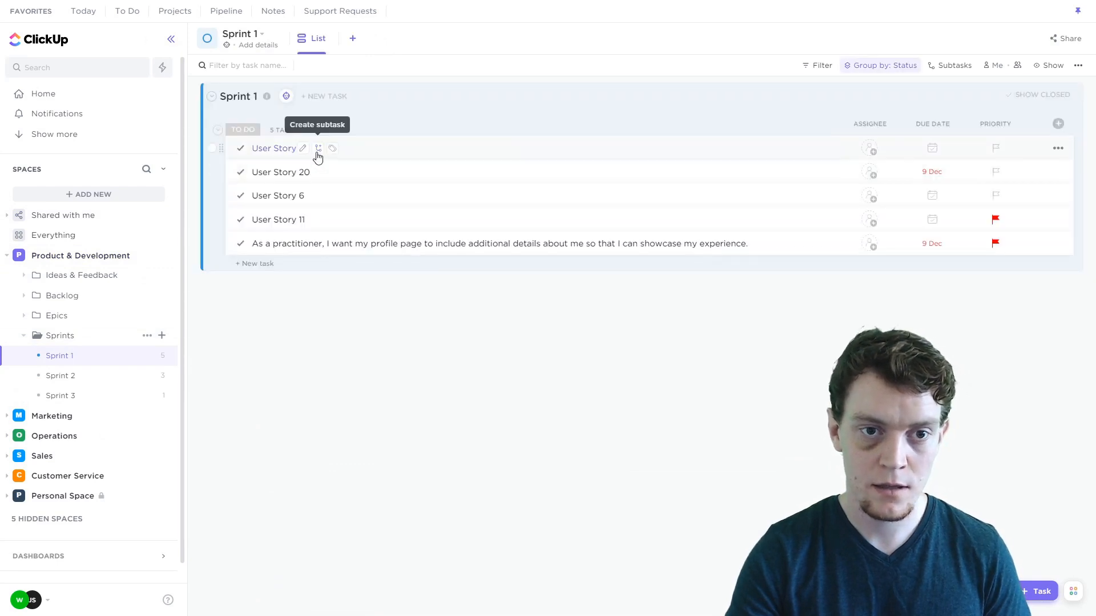
Step: Open the User Story 19 task in Sprint 1 and look over its sprint point options
click(407, 149)
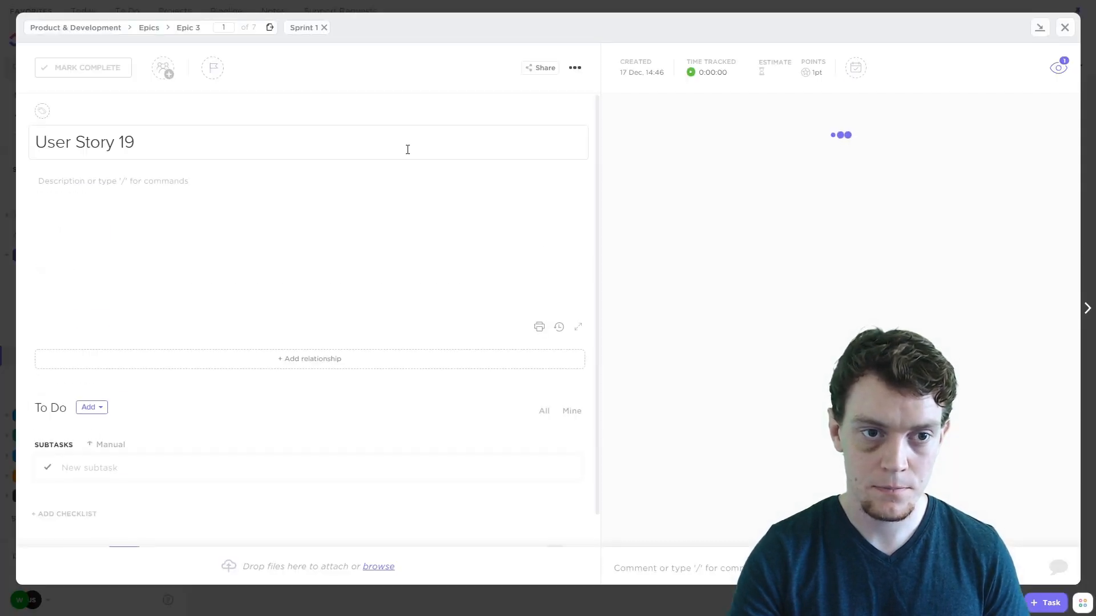
click(813, 74)
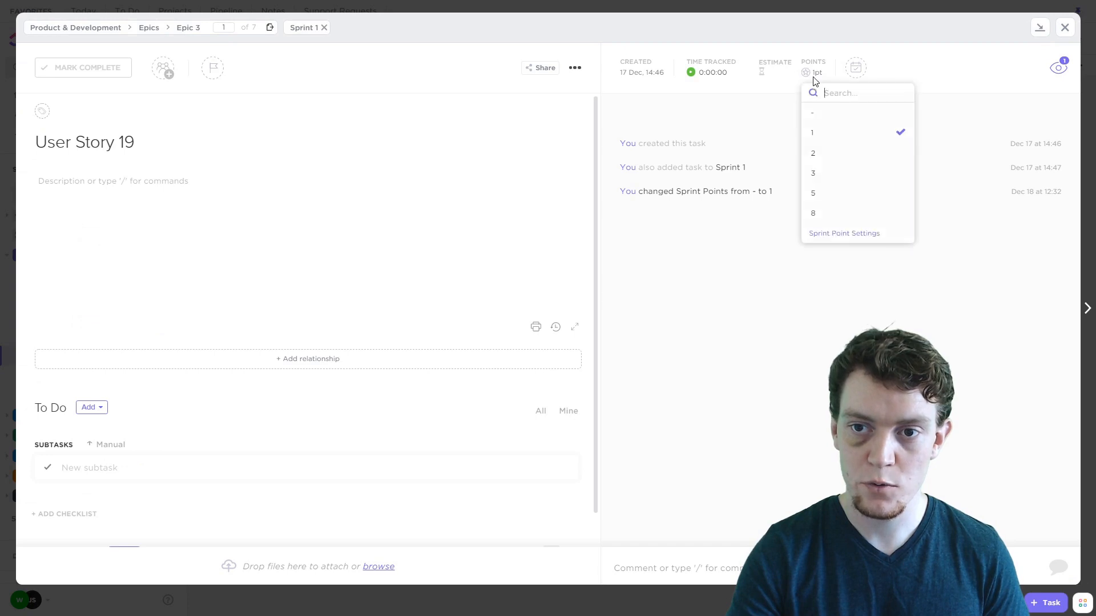
click(832, 234)
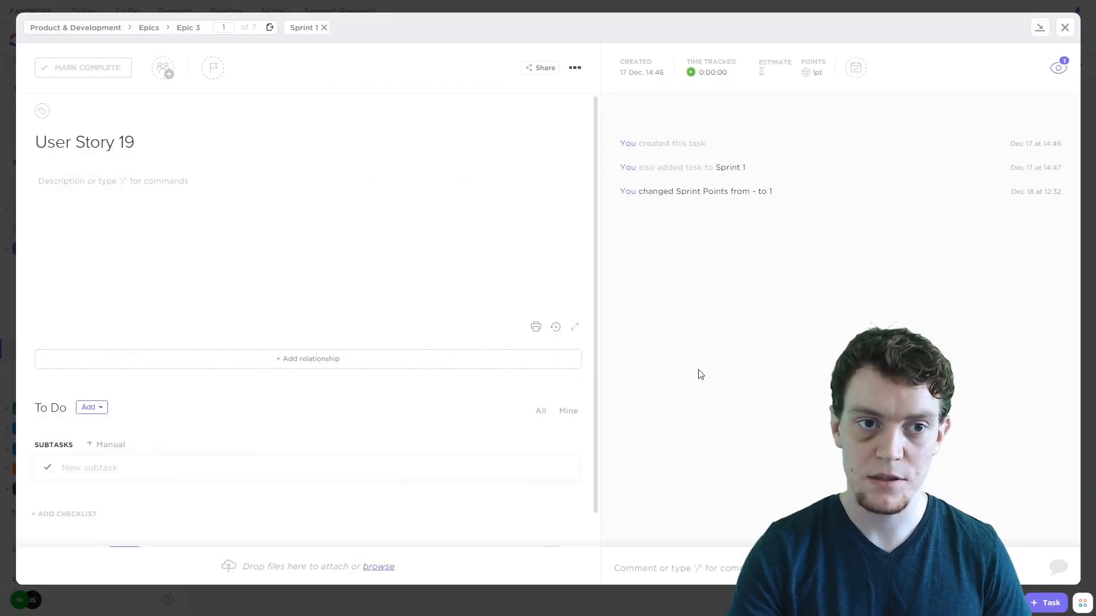
Step: Create an "sla" tag on User Story 19 and close the task
click(43, 112)
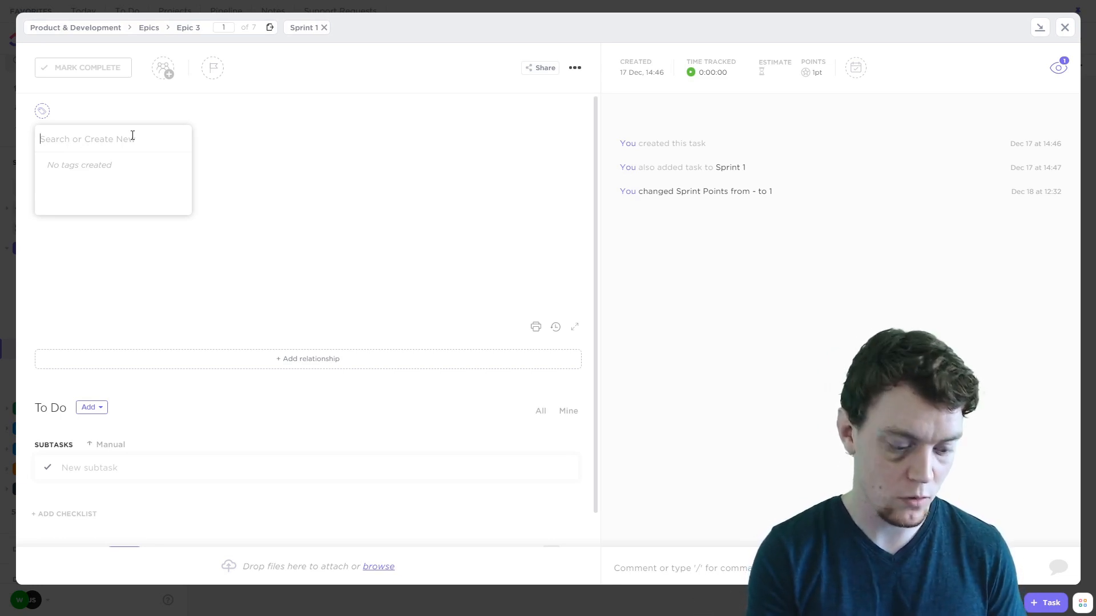
text(sla)
key(Return)
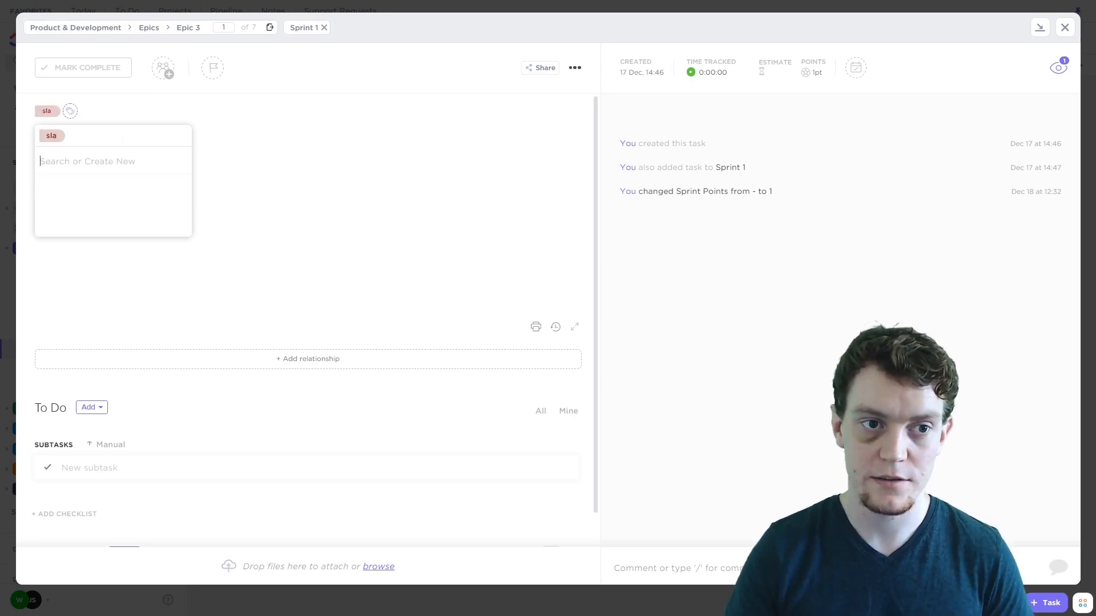
key(Escape)
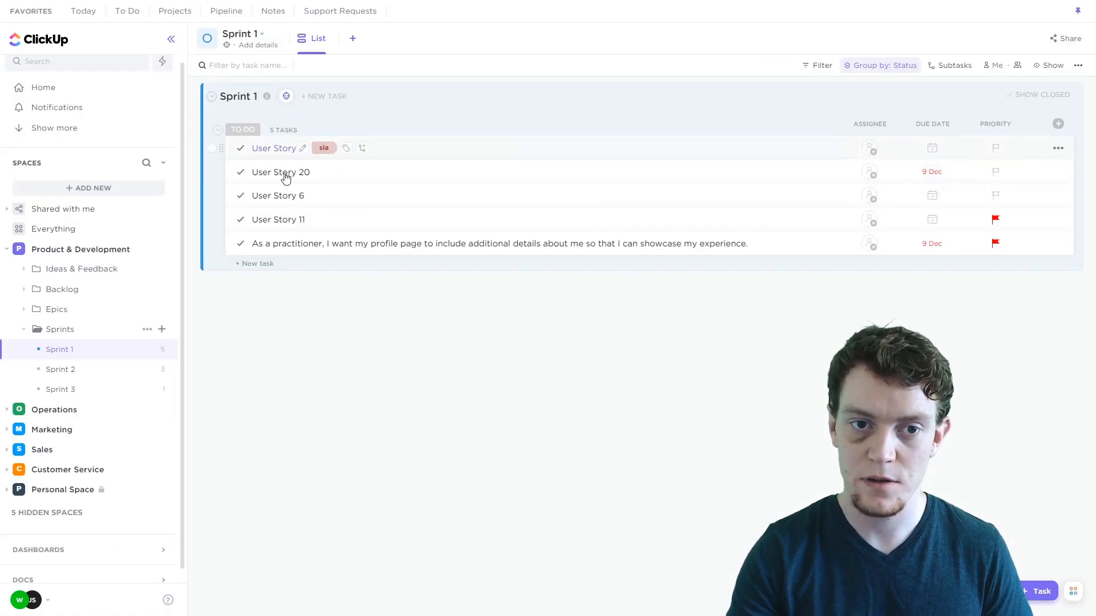
Step: Add the existing "sla" tag to User Story 6 directly in the Sprint 1 list
click(329, 197)
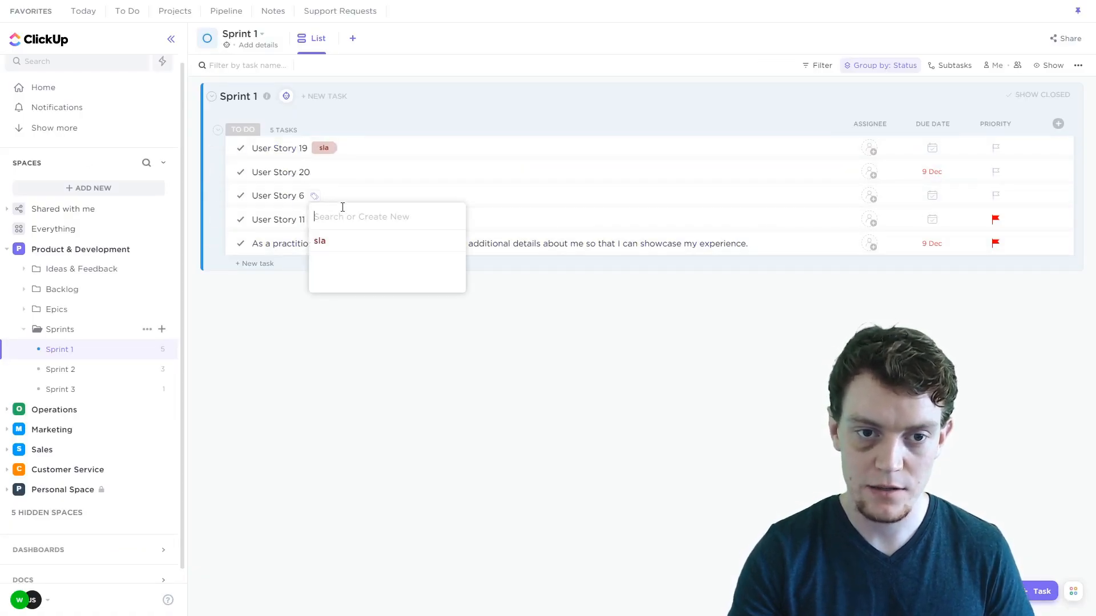
click(354, 250)
click(399, 393)
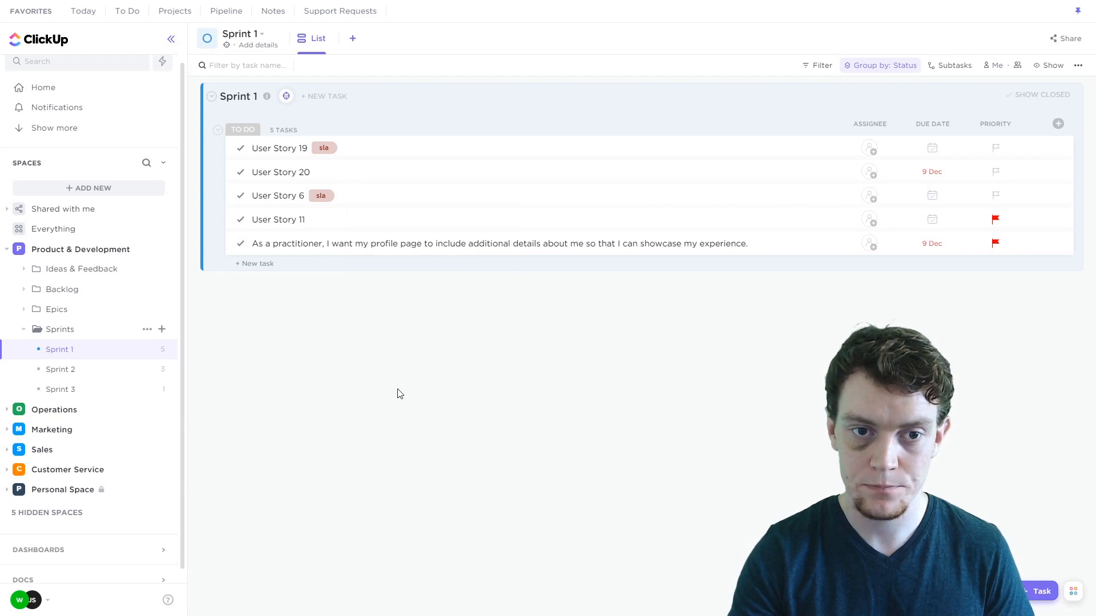
Step: Set the priority of User Story 20 to Normal, change it to Urgent, and close the task
click(482, 177)
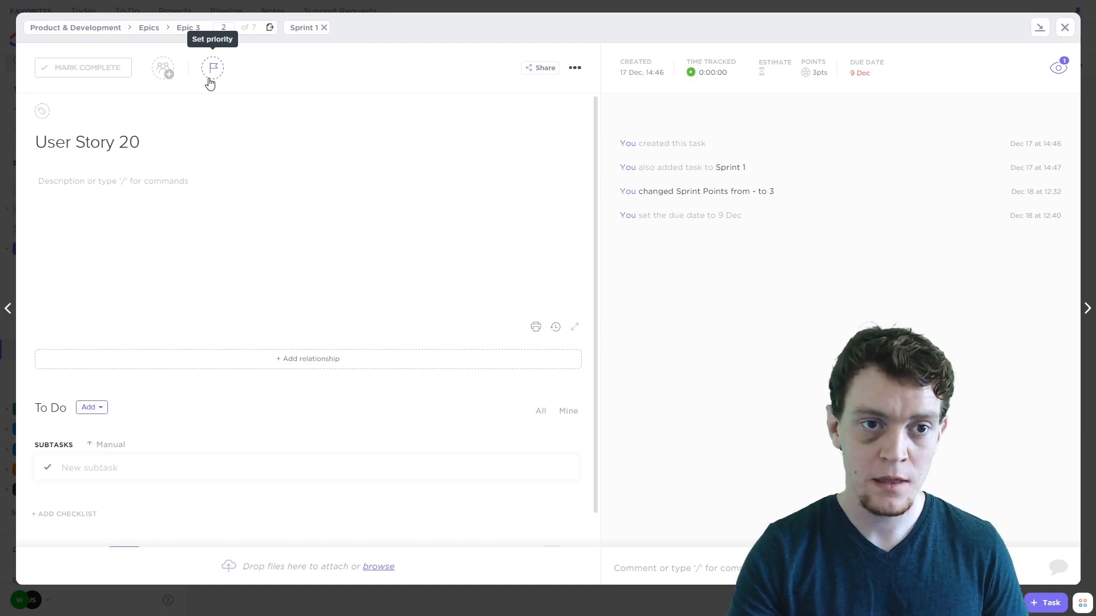
click(210, 84)
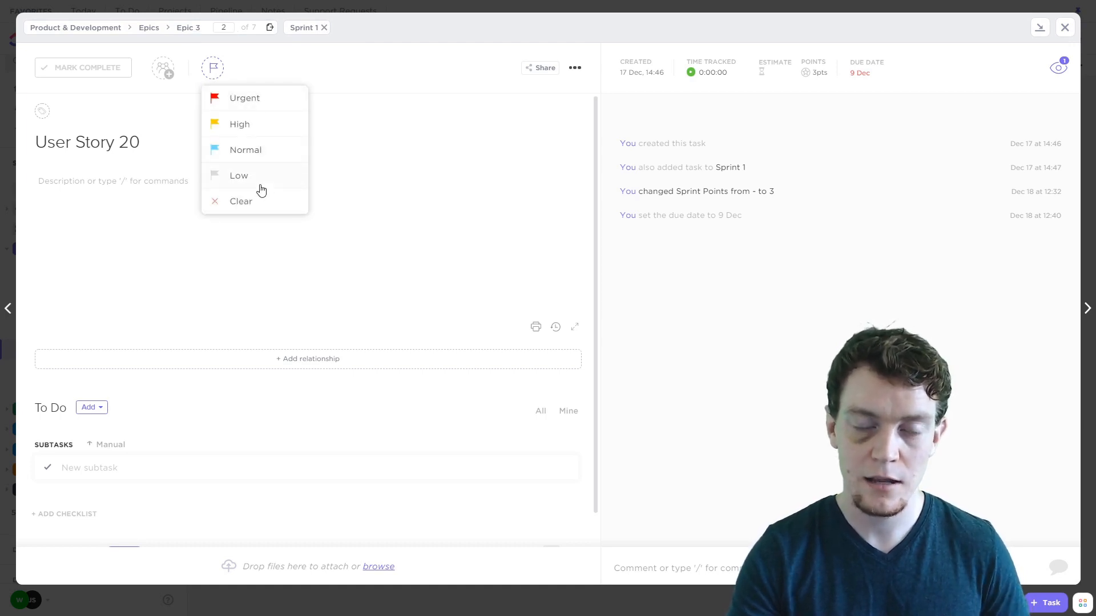
click(268, 153)
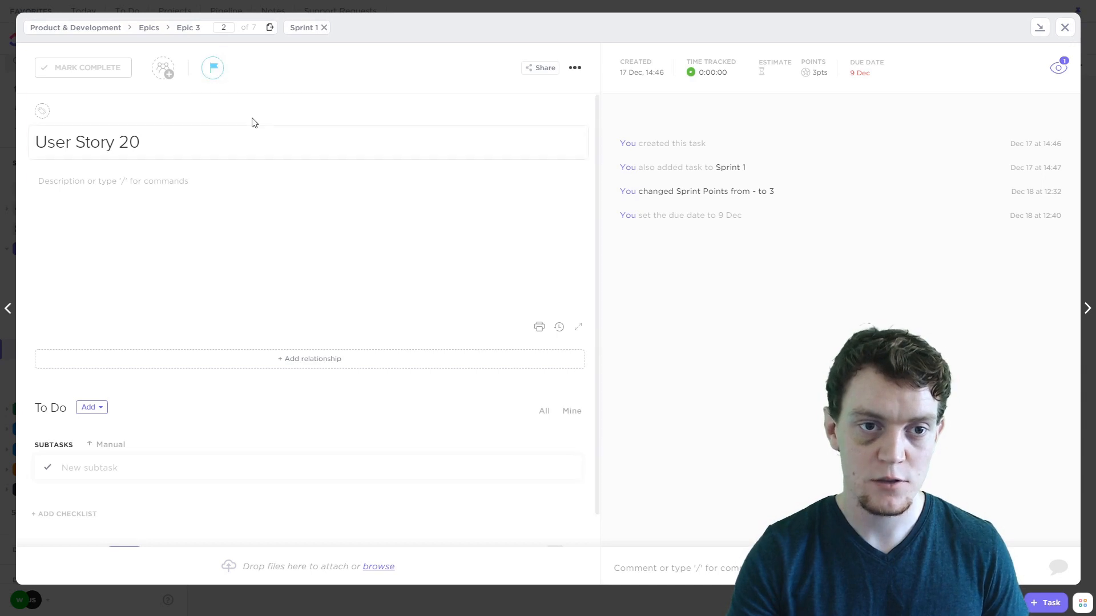
click(222, 72)
click(251, 102)
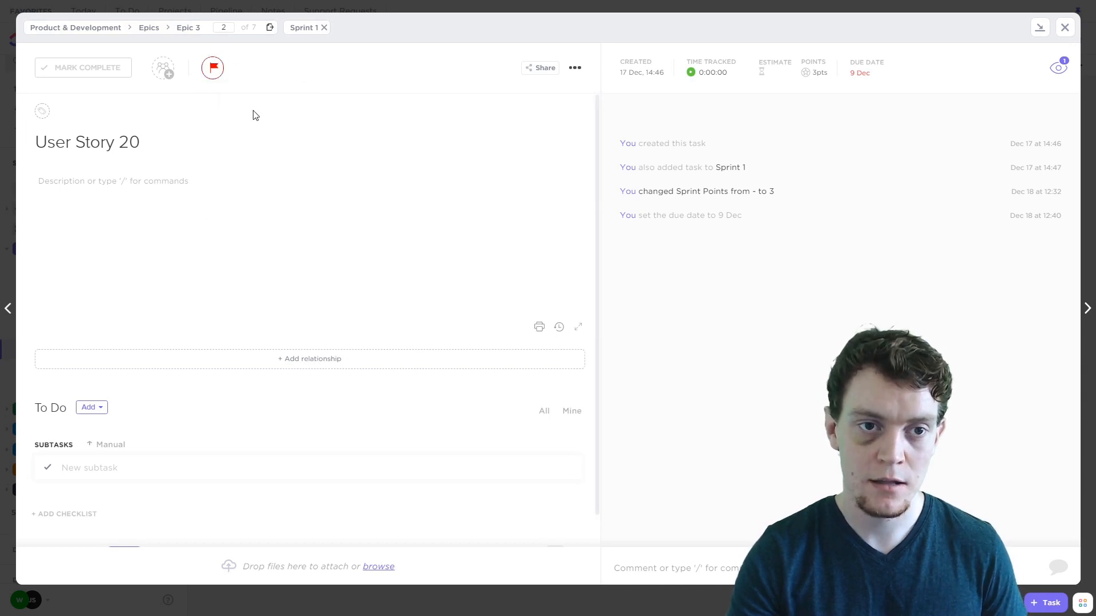
click(213, 68)
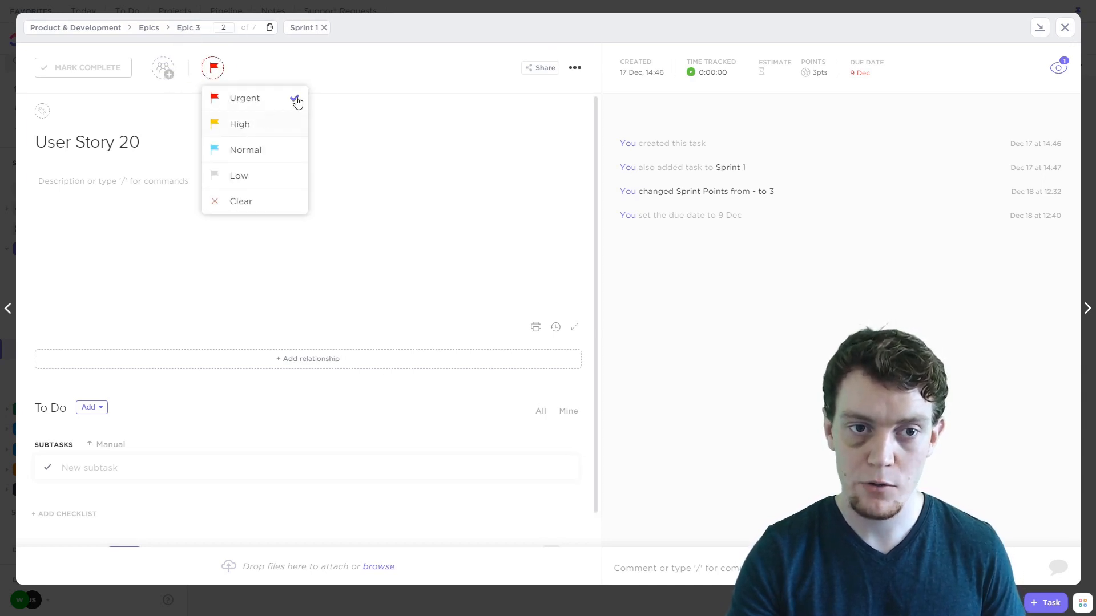
click(415, 83)
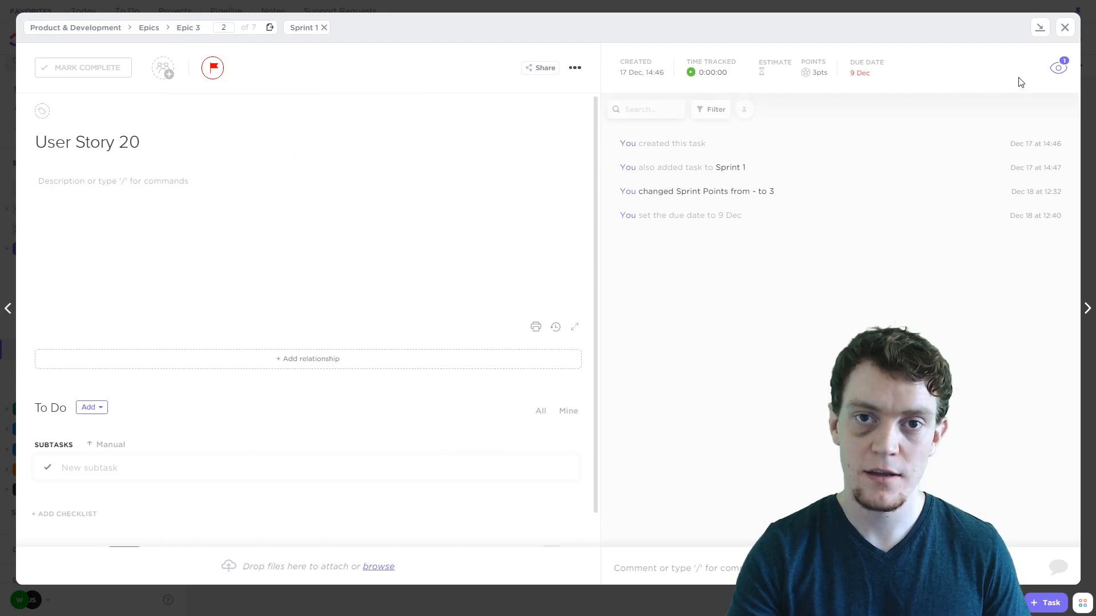
click(1069, 27)
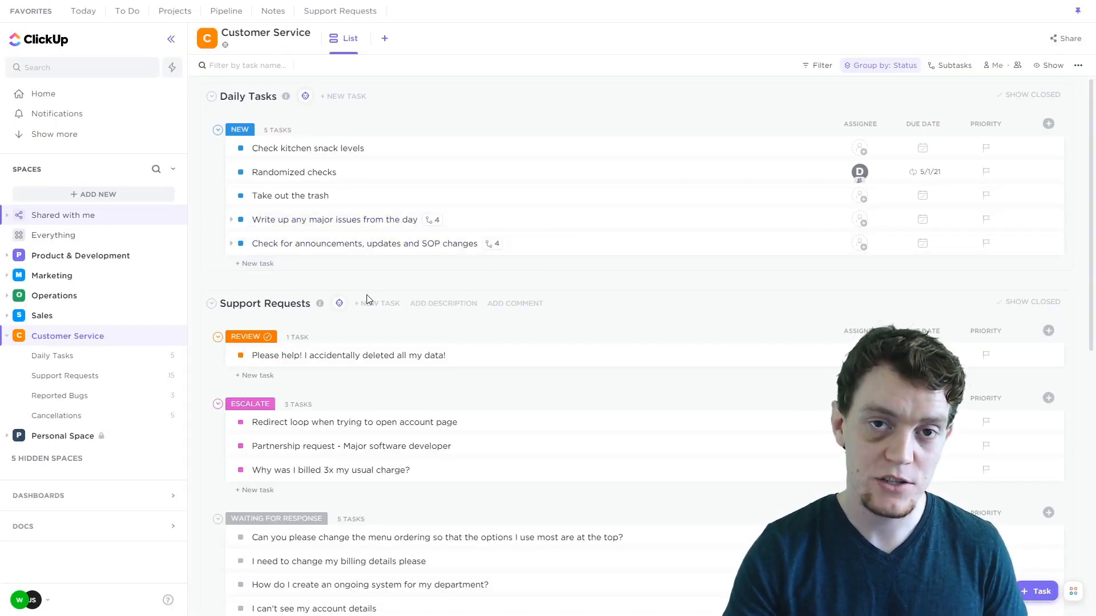
Step: Open the Georemlab task in the Pipeline list of the Sales space and review its custom fields
click(57, 315)
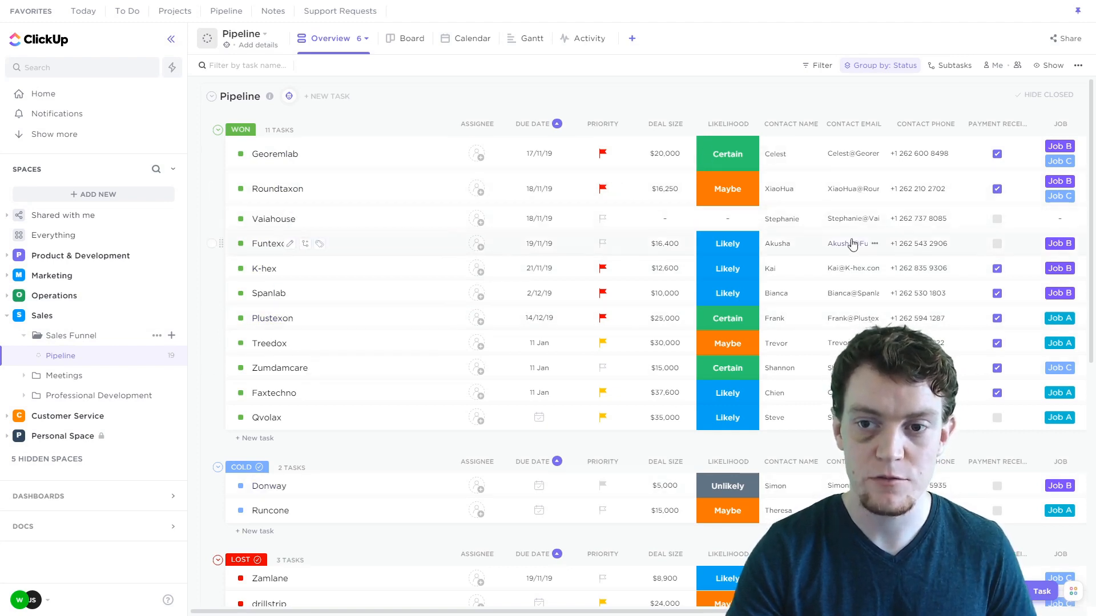
click(387, 166)
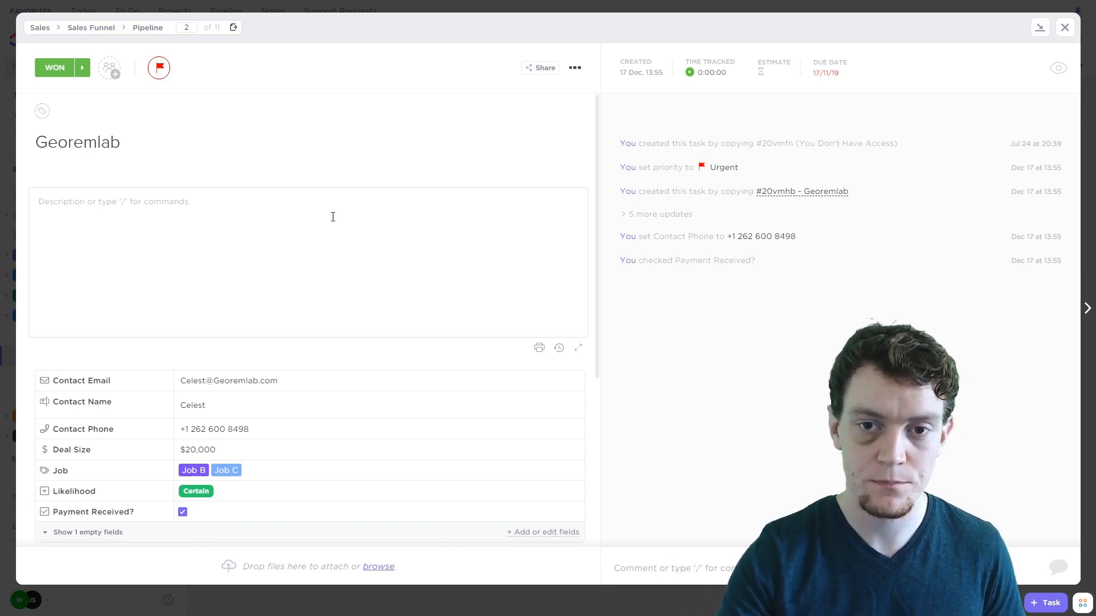
scroll(479, 192, down, 2)
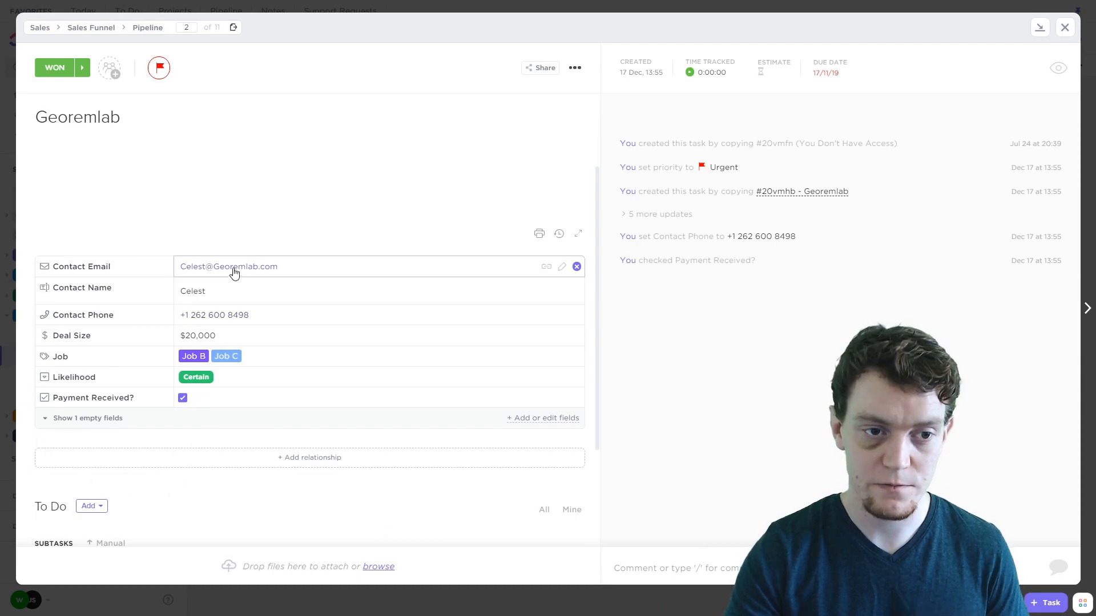
Step: Look through the custom field types that can be created for the Georemlab task, and reveal its empty Specifications field
click(515, 421)
click(428, 330)
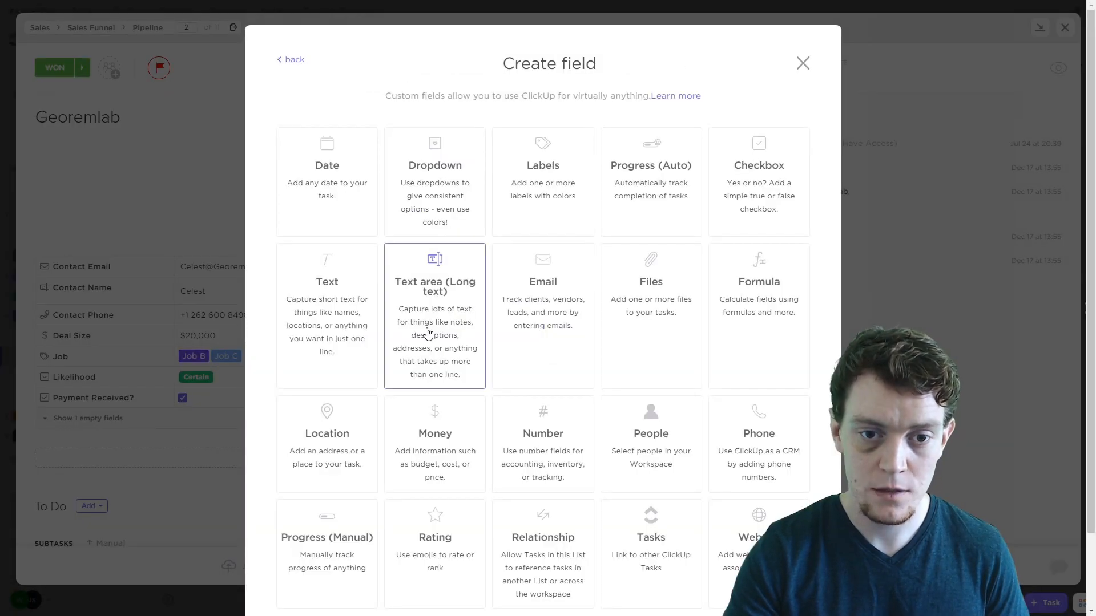
scroll(682, 235, down, 1)
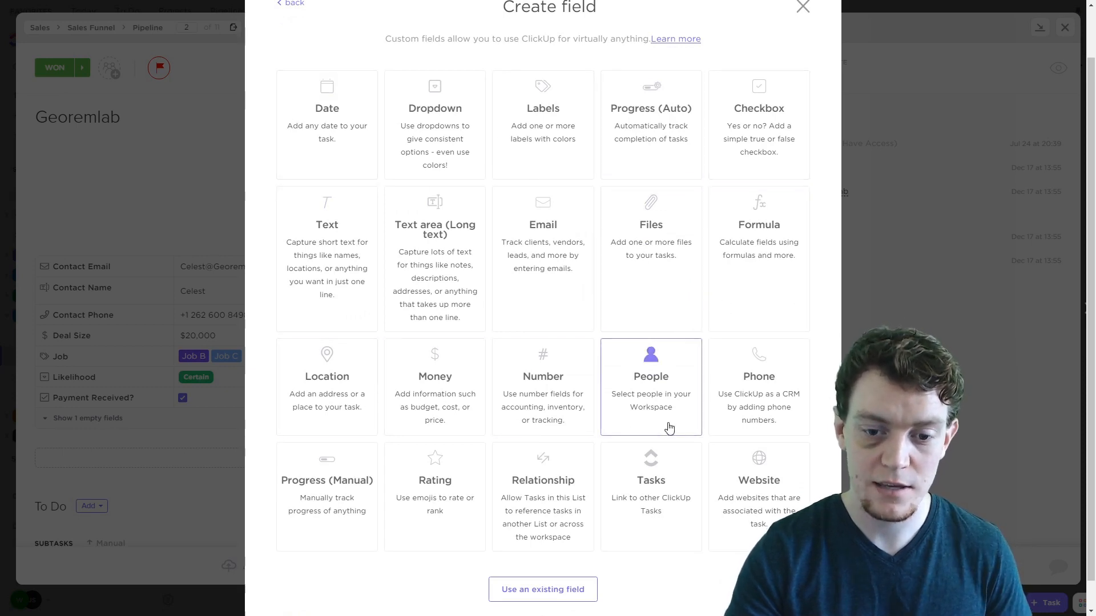
scroll(753, 437, down, 1)
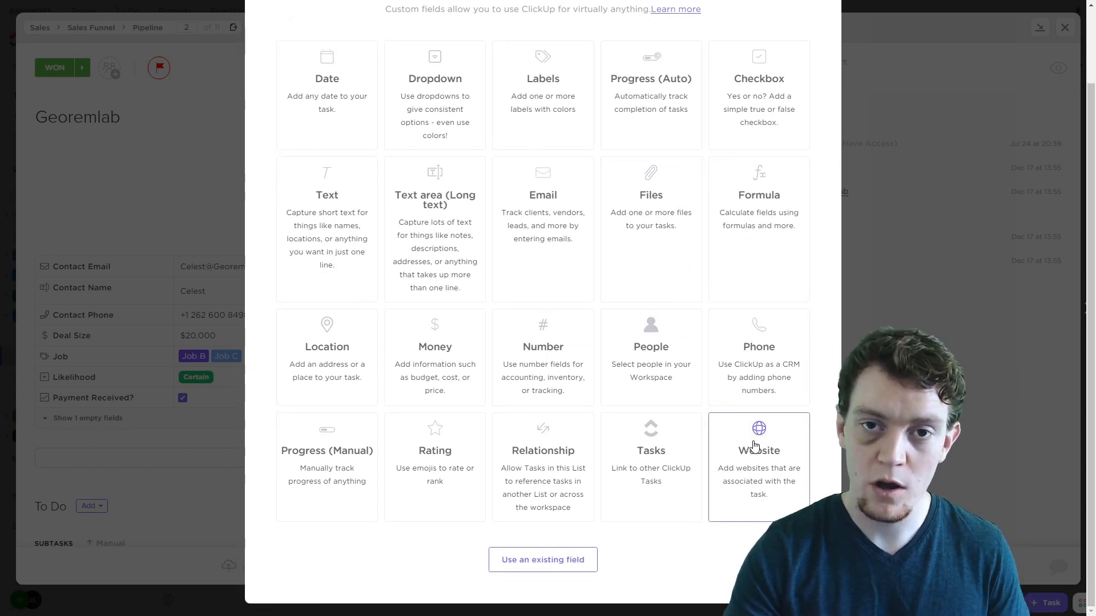
scroll(752, 444, up, 1)
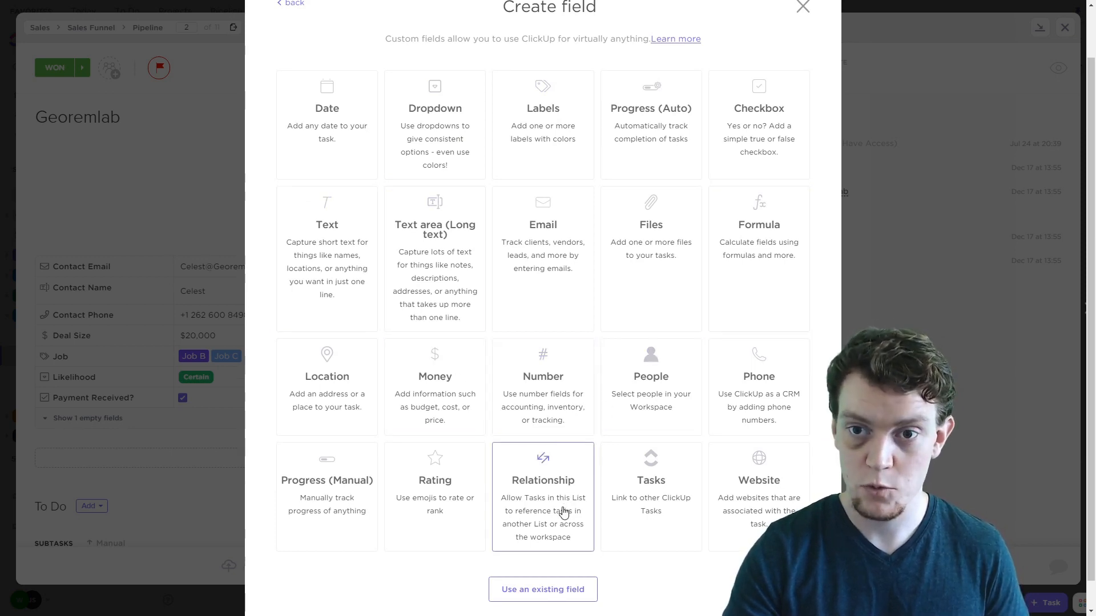
click(803, 7)
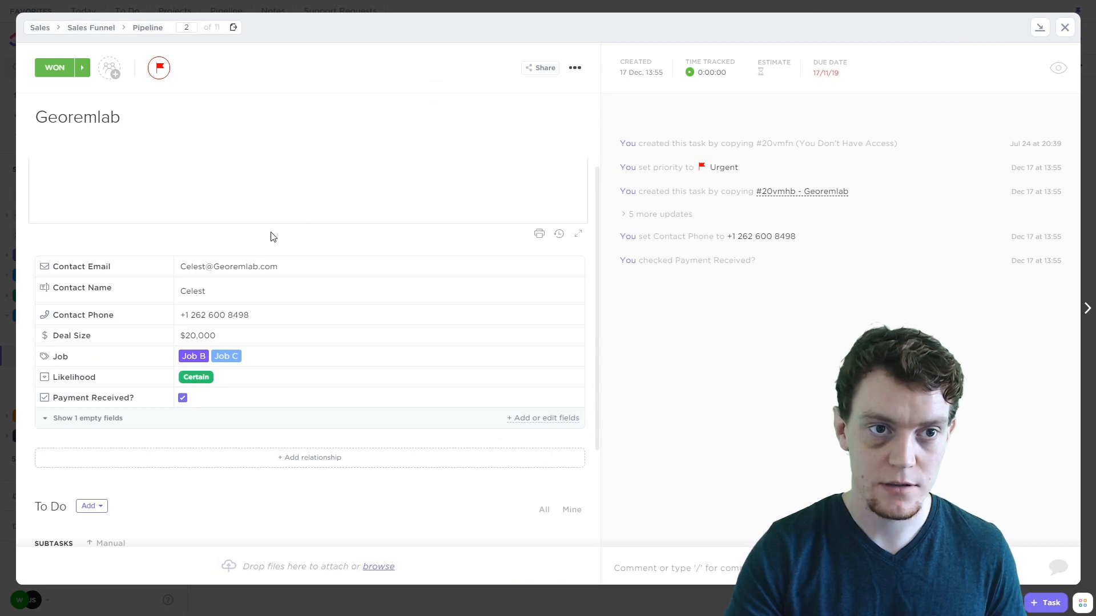
click(107, 423)
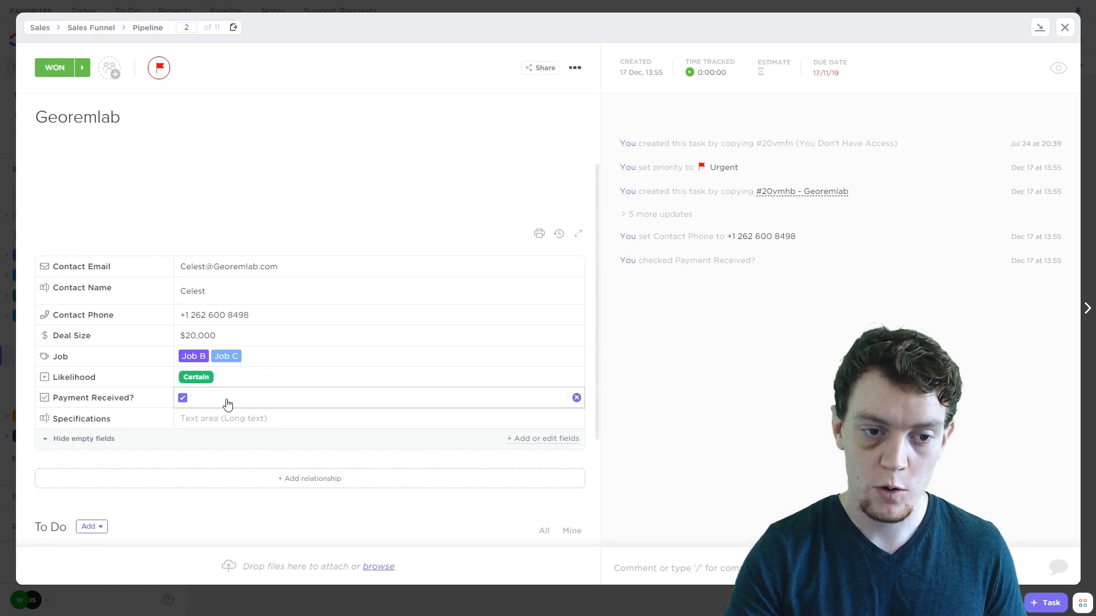
click(208, 416)
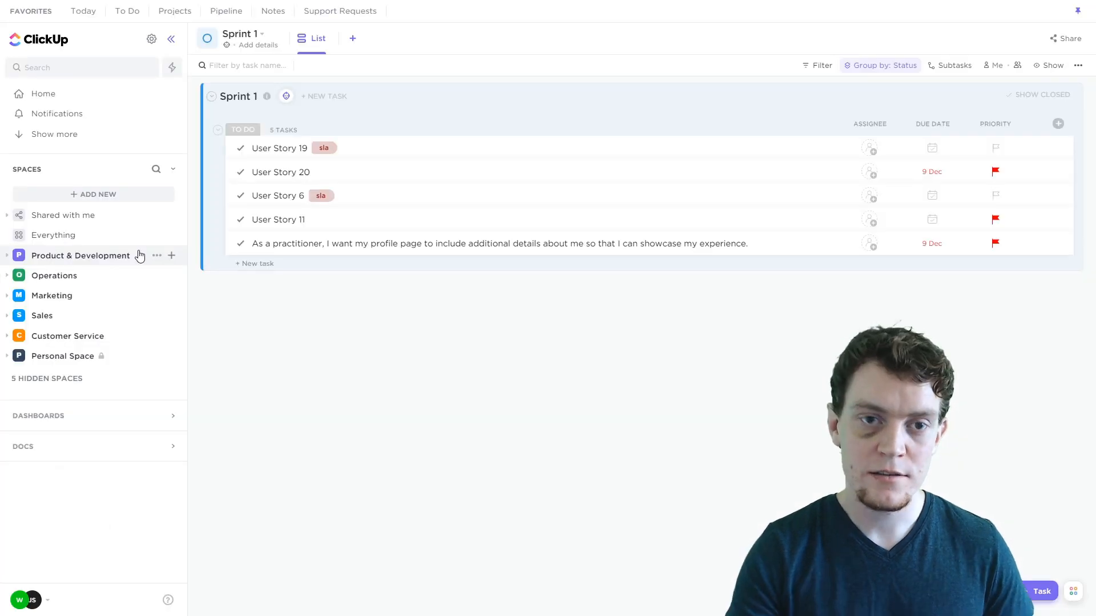
Step: Expand the Product & Development space and view all lists of its Sprints folder together
click(139, 255)
click(103, 337)
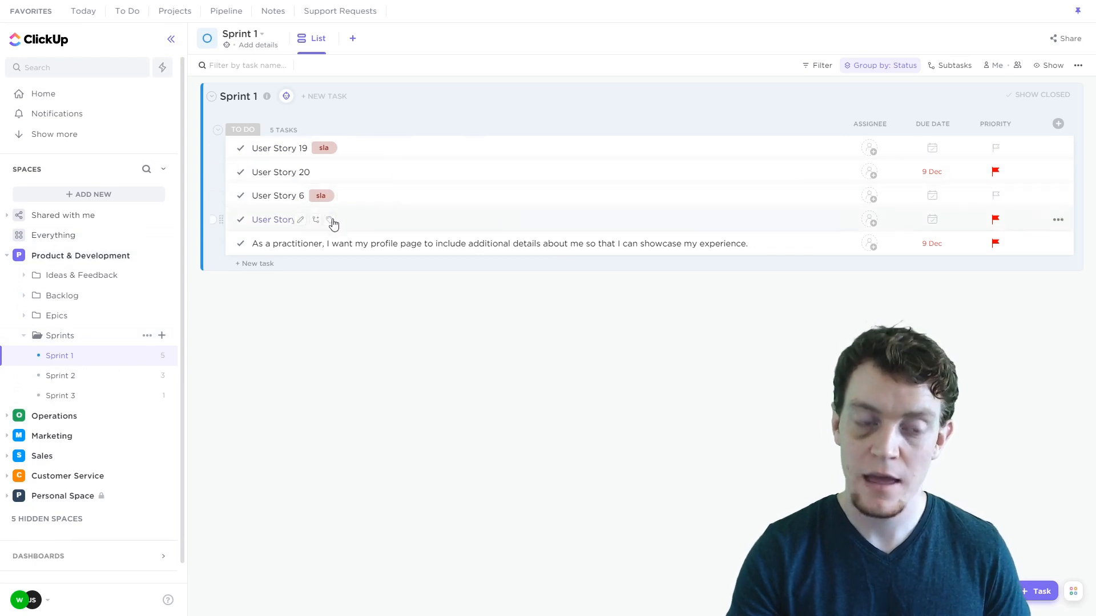
click(67, 341)
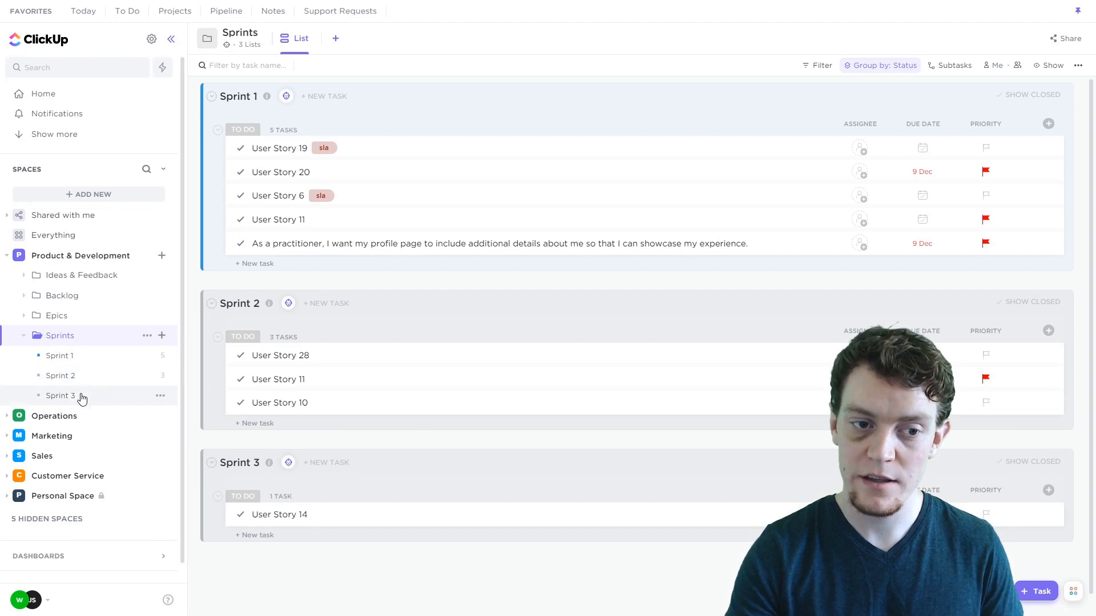
Step: Open the space-level list of Product & Development, collapsing and re-expanding its folder tree
click(93, 260)
click(105, 264)
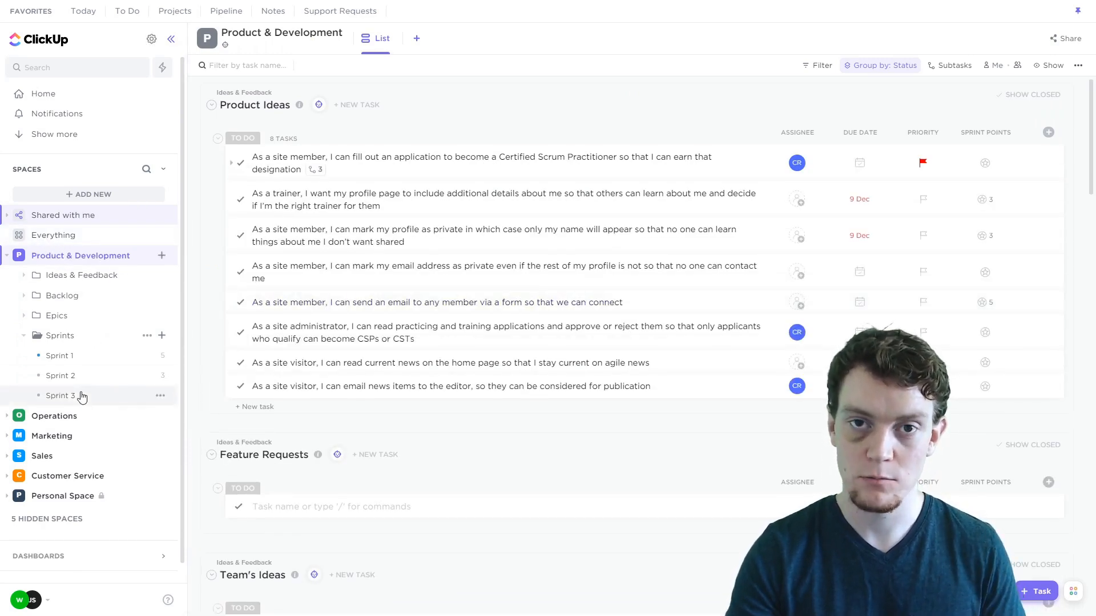
click(137, 256)
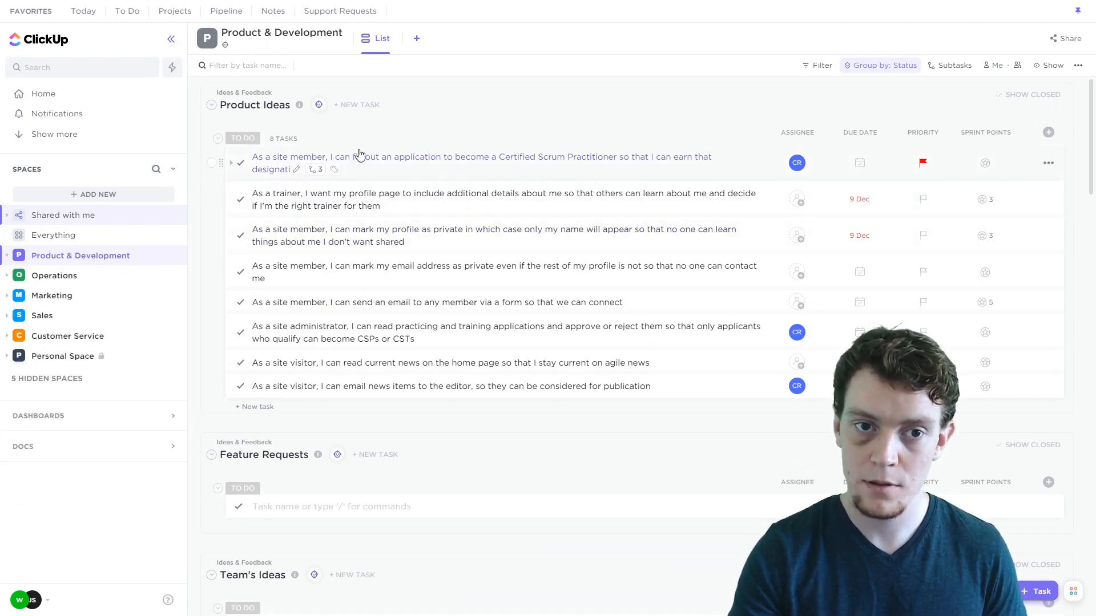
click(42, 256)
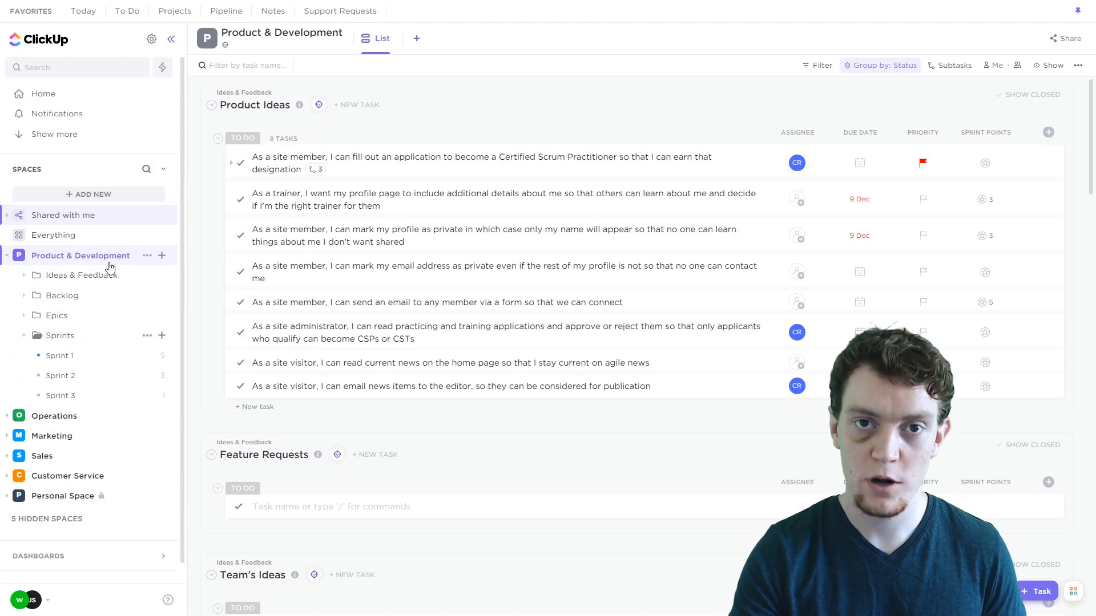
Step: Examine the hidden columns and new custom field types that can be added to the Product Ideas list
click(1049, 132)
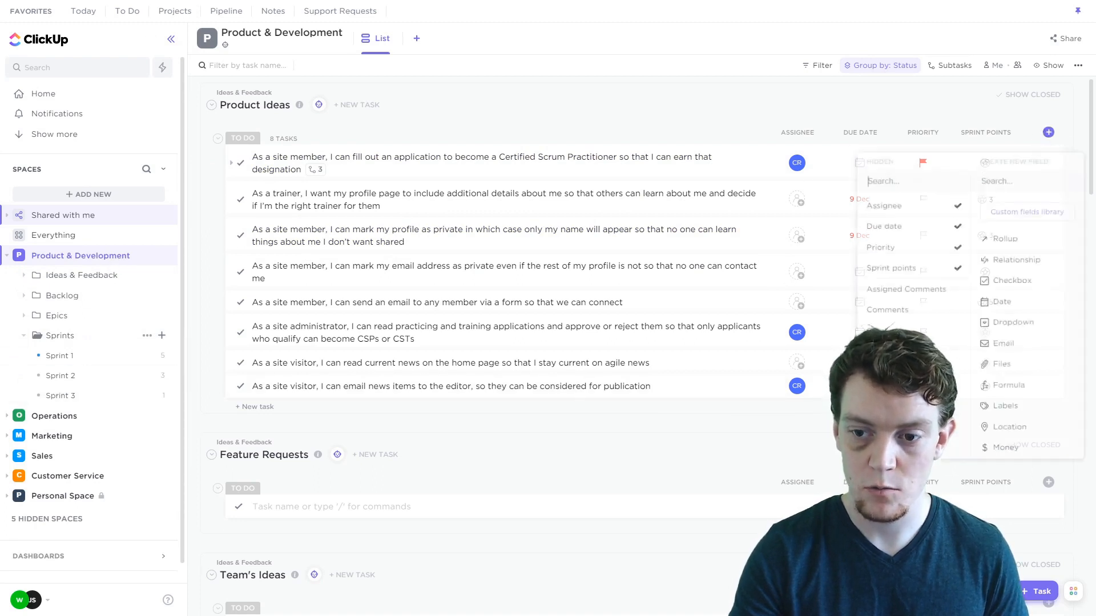
scroll(915, 391, down, 5)
scroll(914, 405, up, 5)
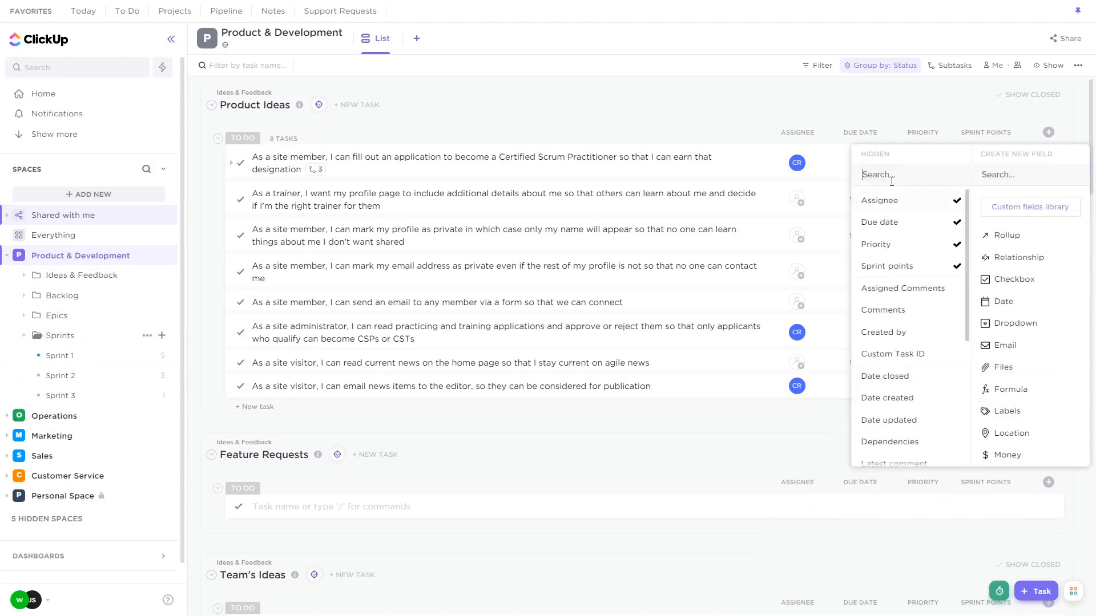
scroll(902, 282, down, 5)
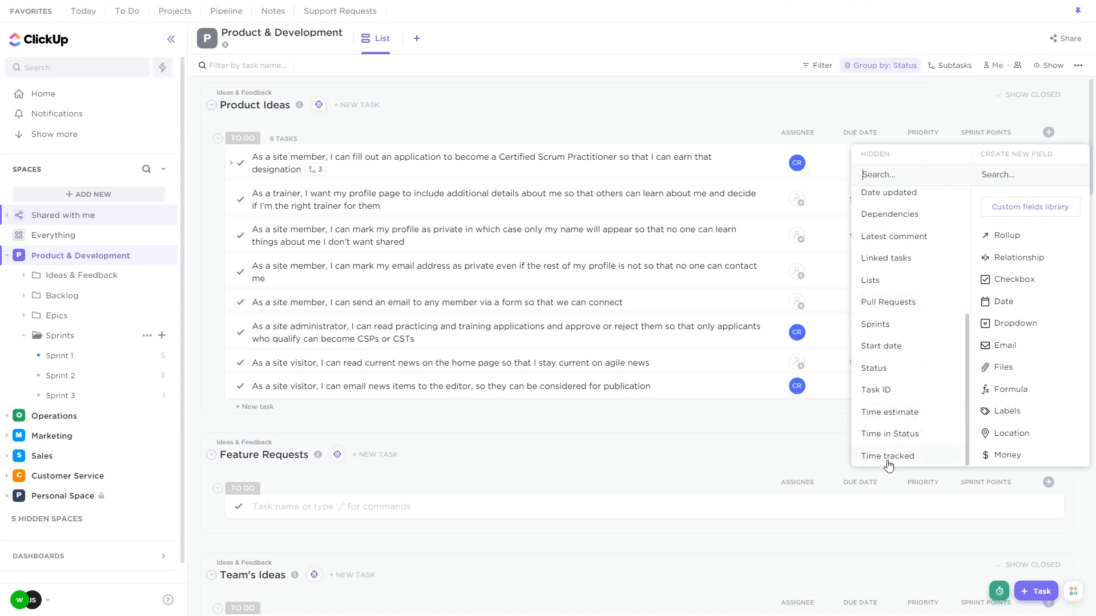
scroll(892, 405, up, 5)
scroll(890, 314, down, 5)
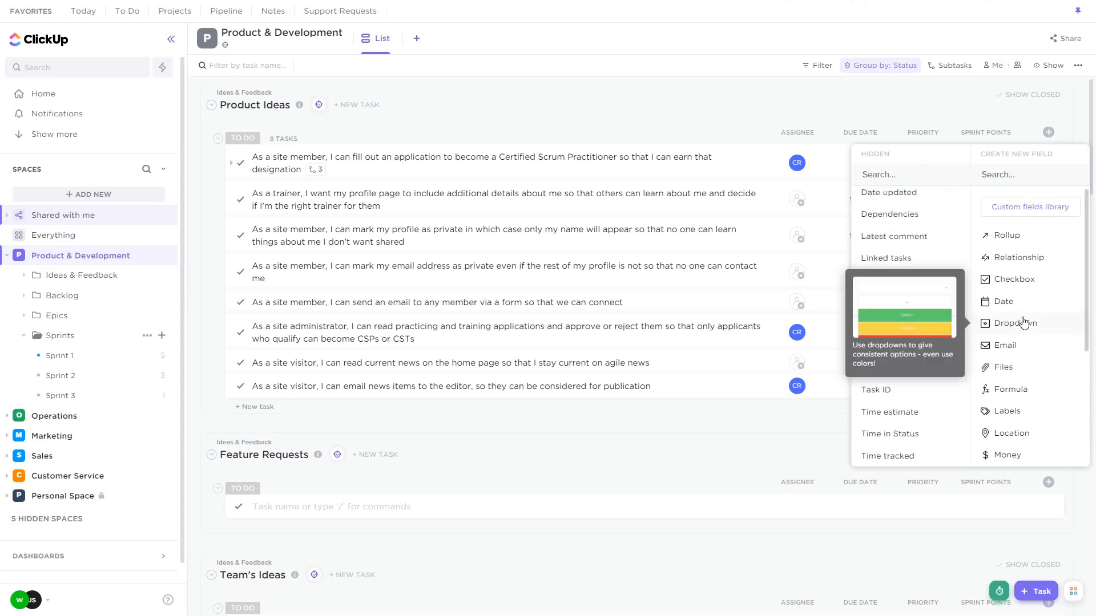
scroll(1022, 323, down, 4)
scroll(1018, 320, up, 4)
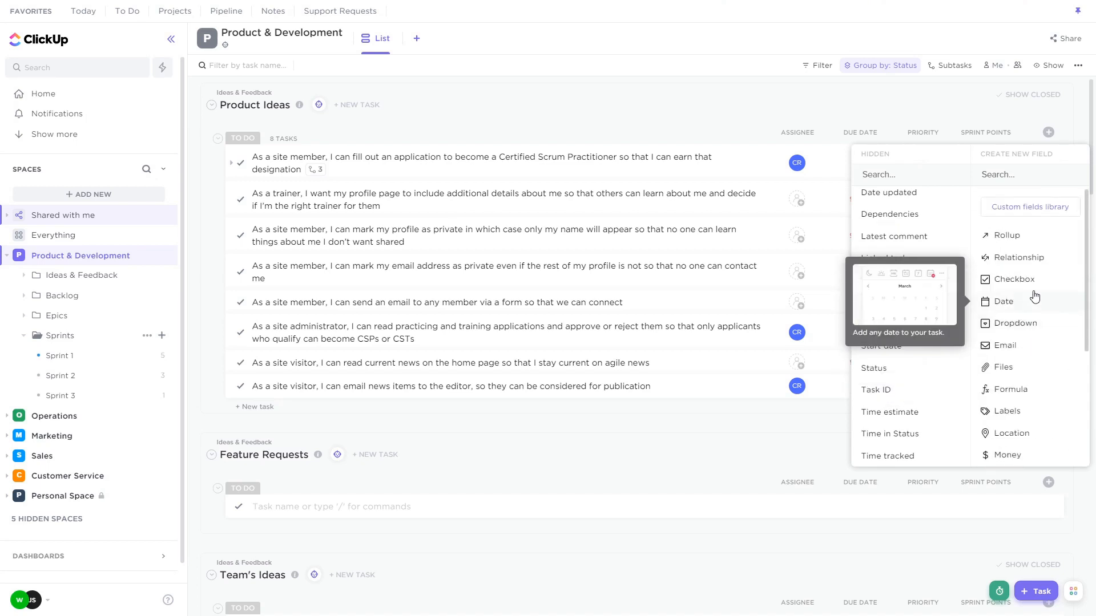
Step: Add the existing Item Type dropdown field from the custom fields library as a column in the Product & Development list
click(1011, 325)
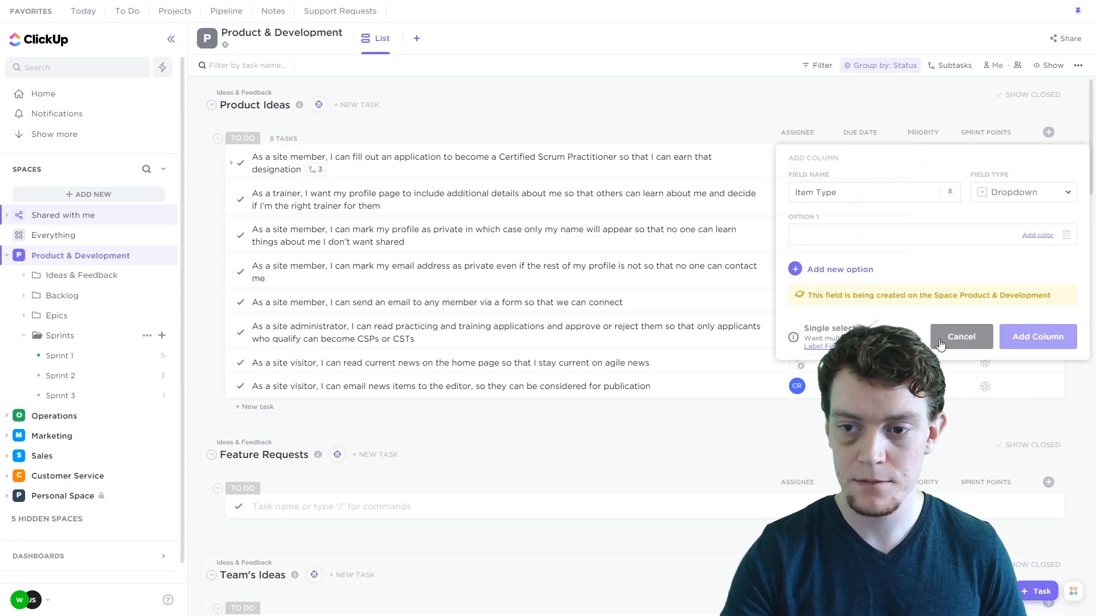
click(834, 157)
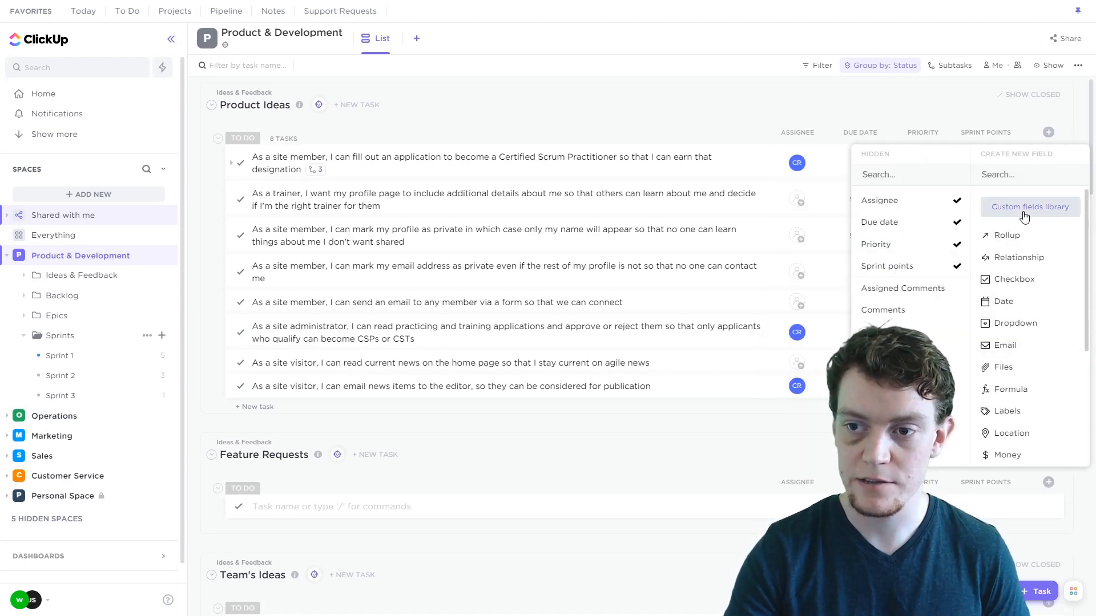
click(1025, 216)
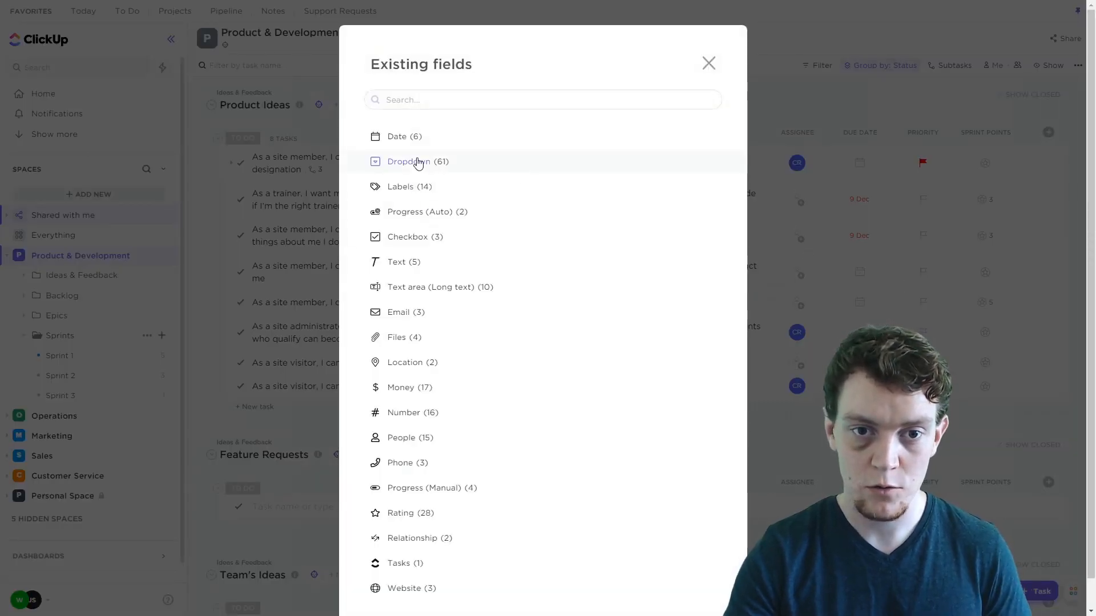
click(419, 163)
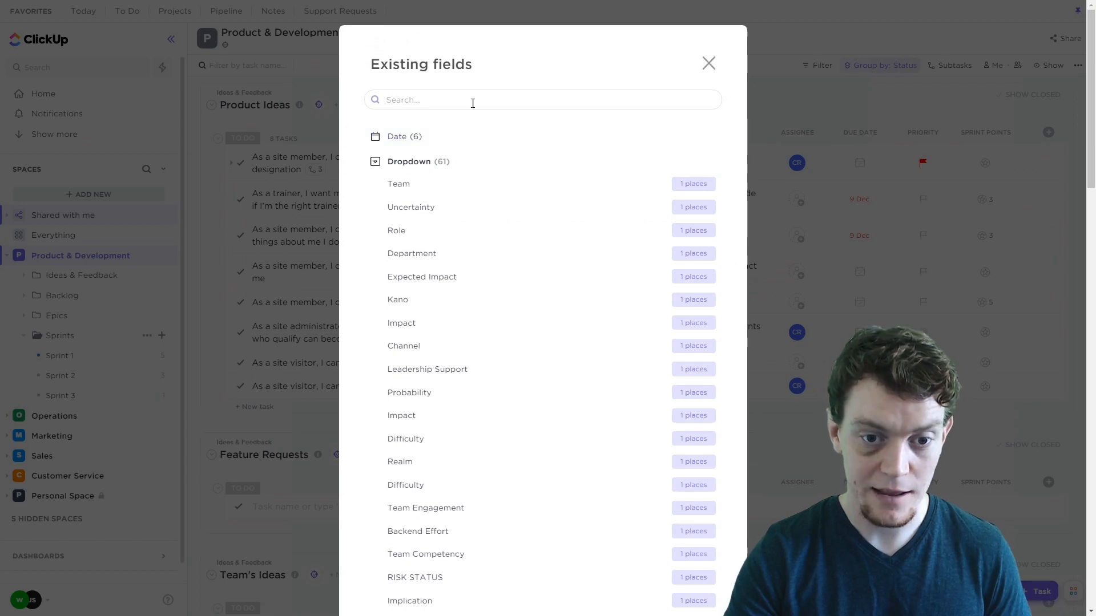
text(item)
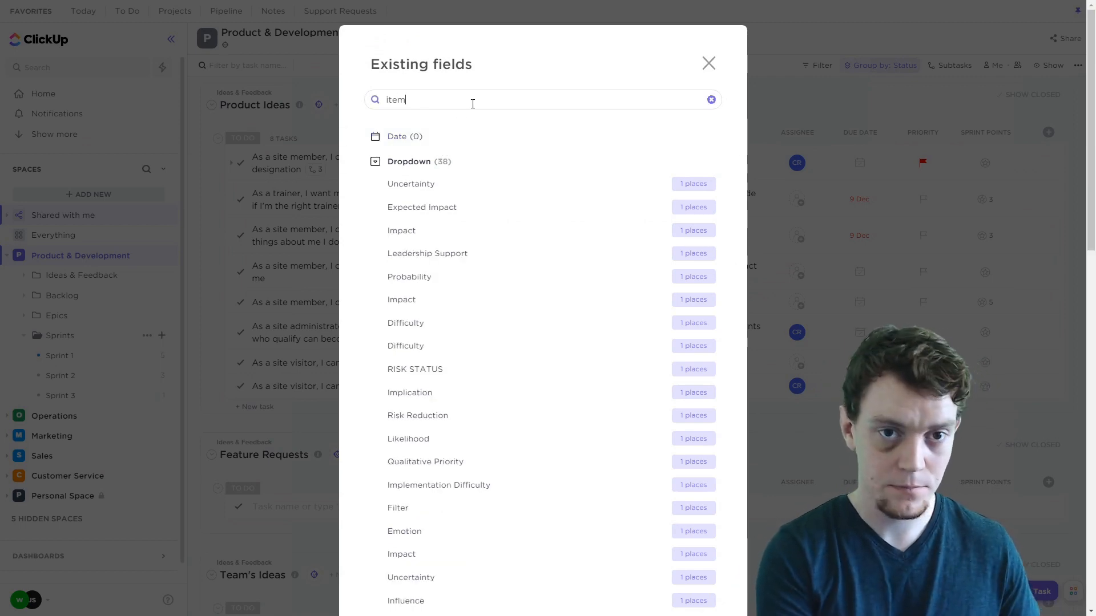
mouse_move(455, 188)
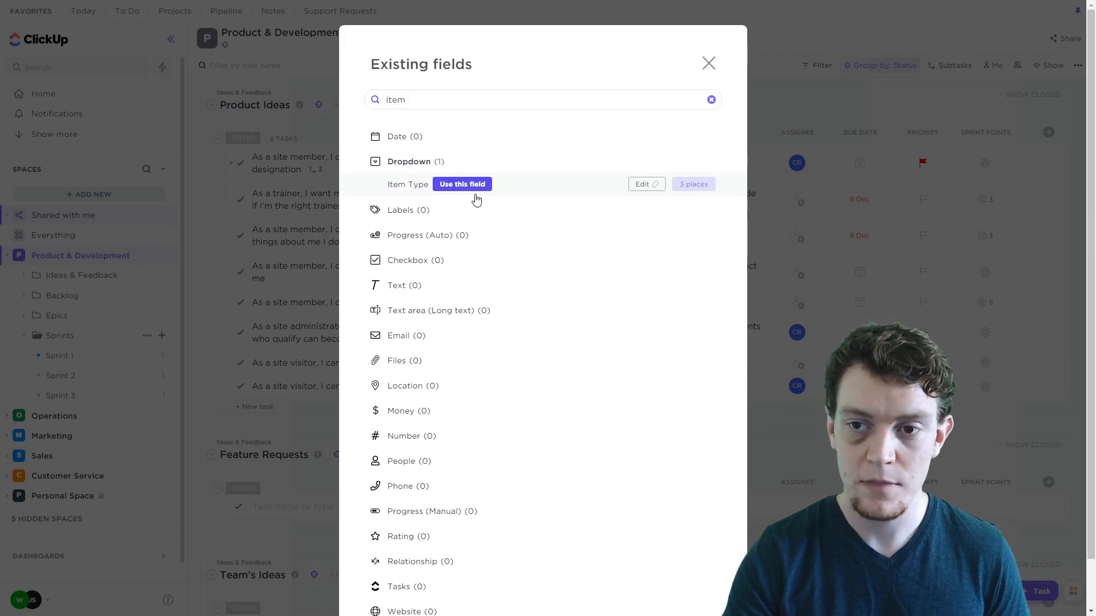
click(458, 186)
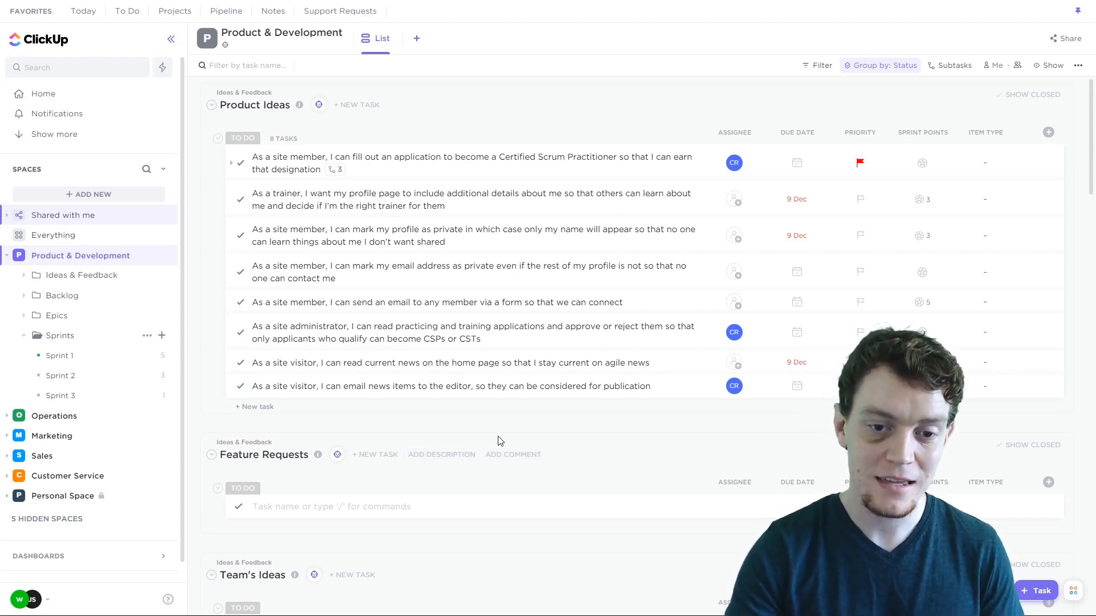
Step: Open User Story 11 from the Sprint 1 list and expand the collapsed updates in its activity history
click(111, 358)
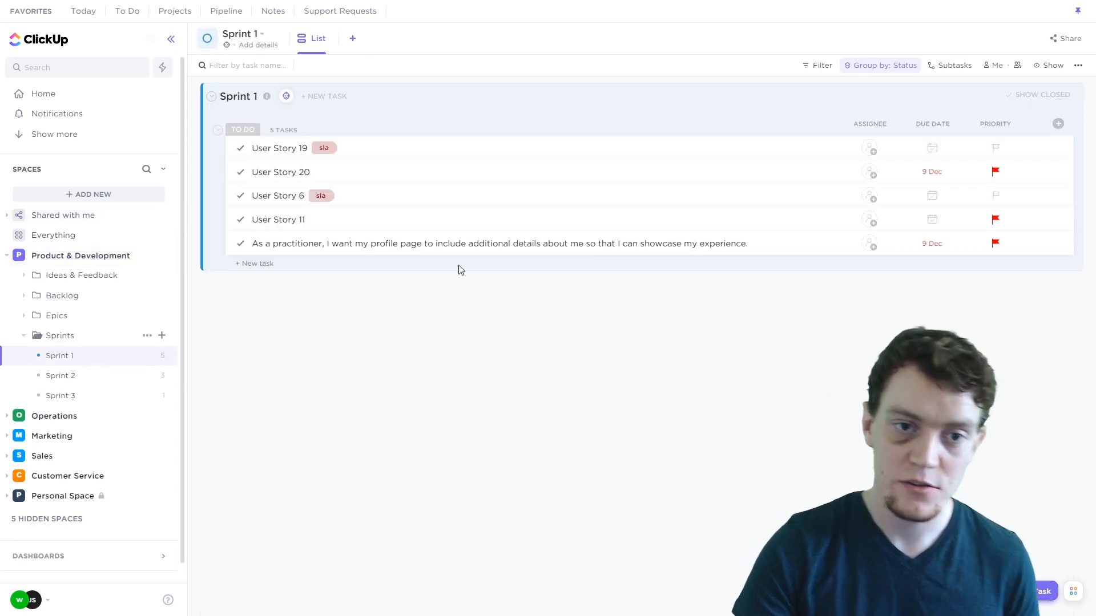
click(391, 231)
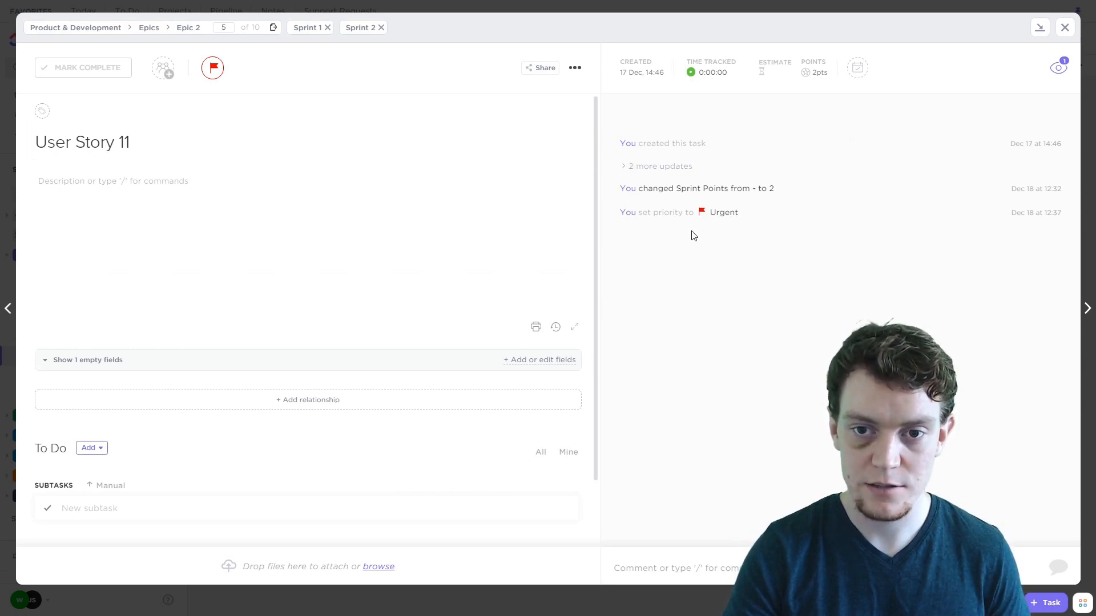
click(661, 166)
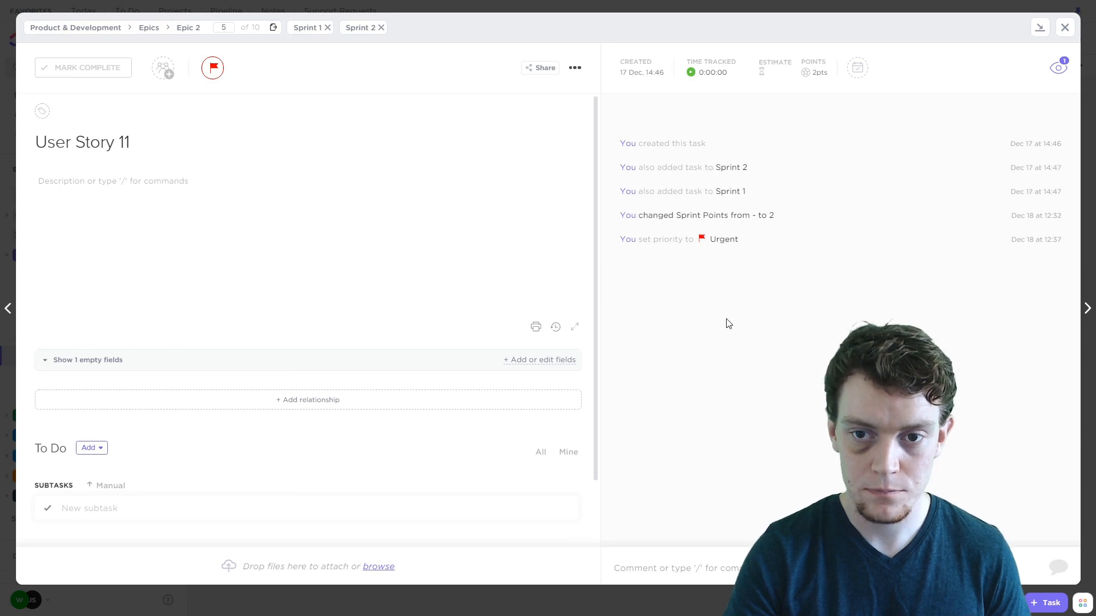
Step: Post a comment on User Story 11 that mentions a team member and reads "Can you please do..."
click(660, 557)
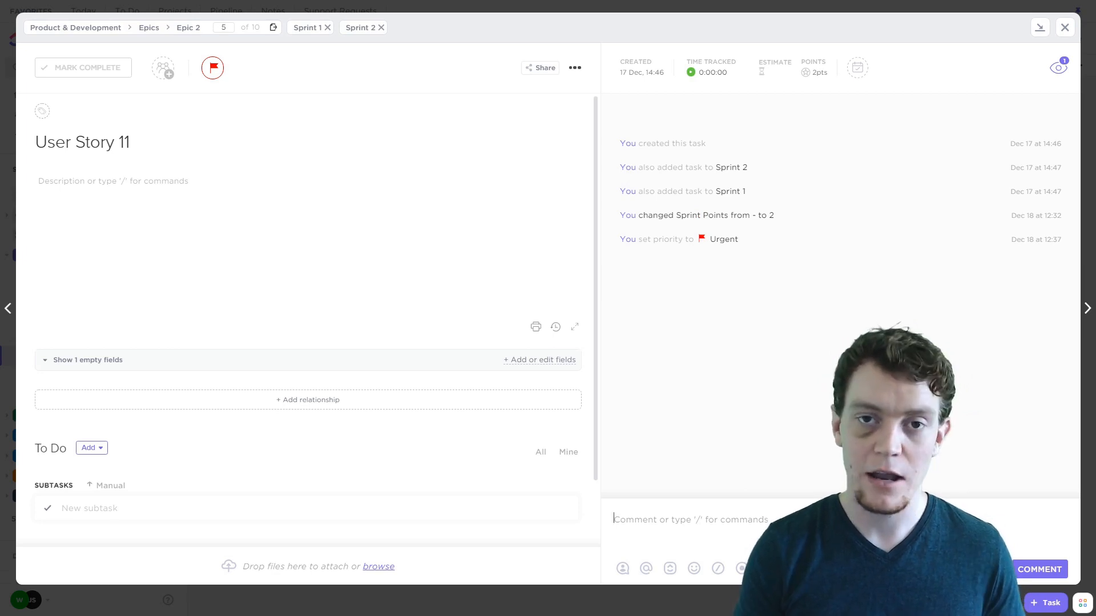
text(@)
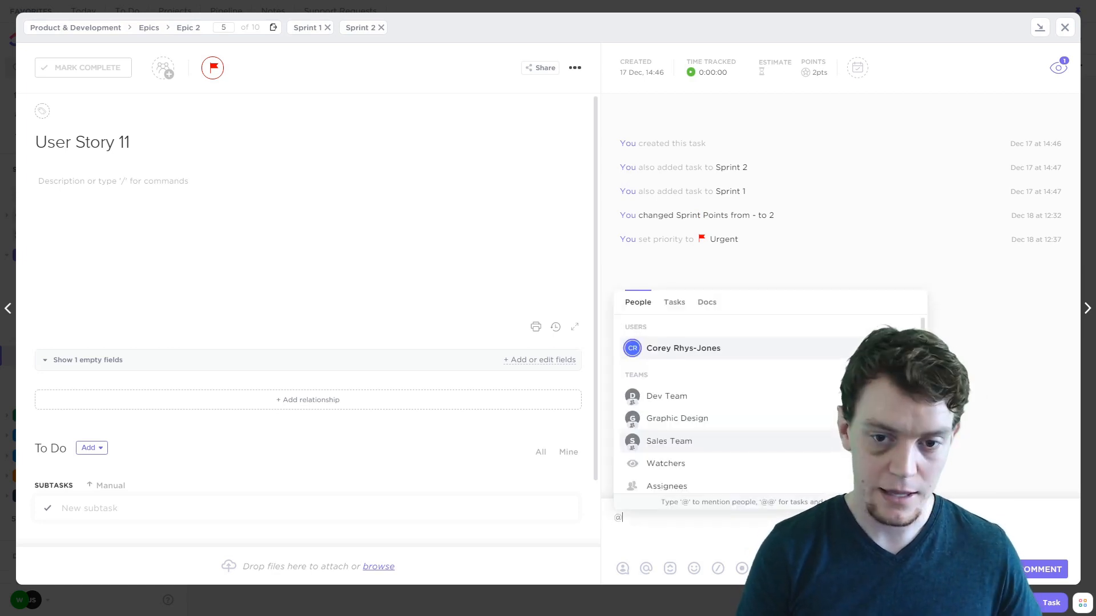
click(773, 349)
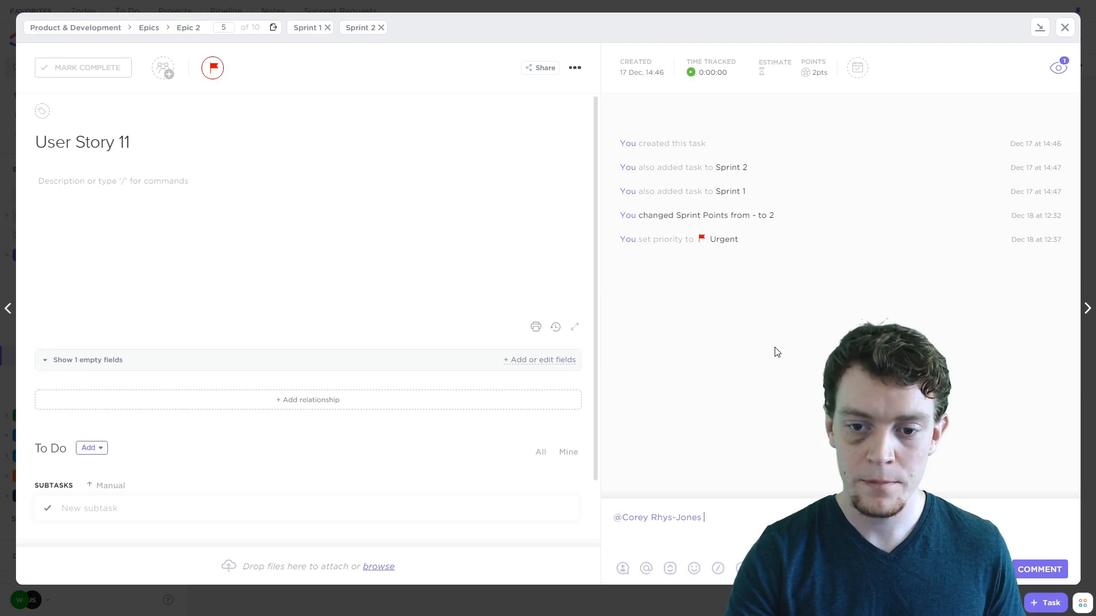
text(Can yo)
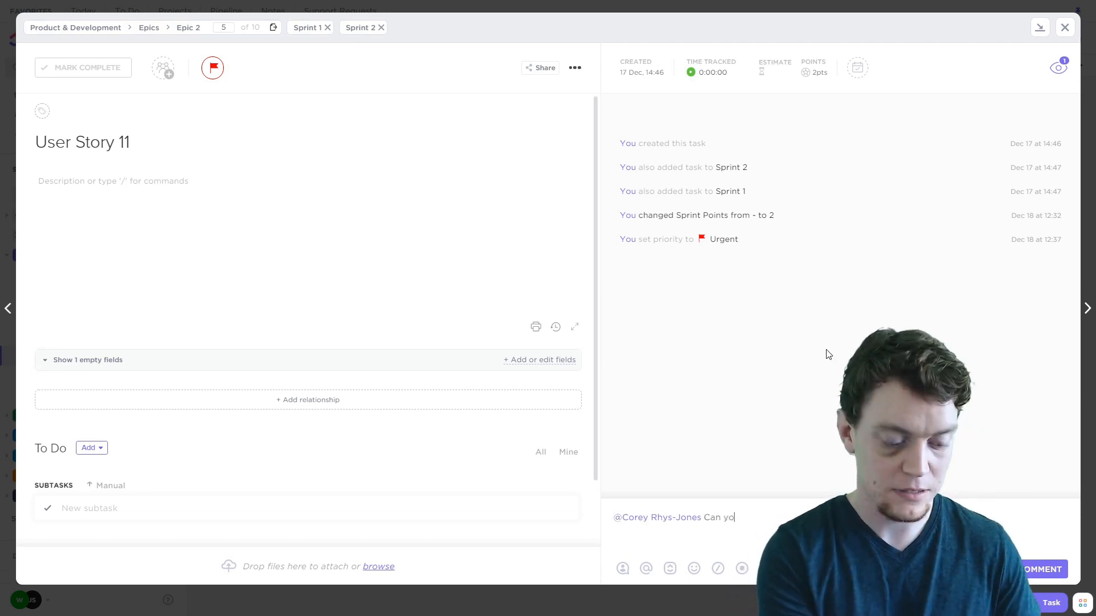
text(u please do..)
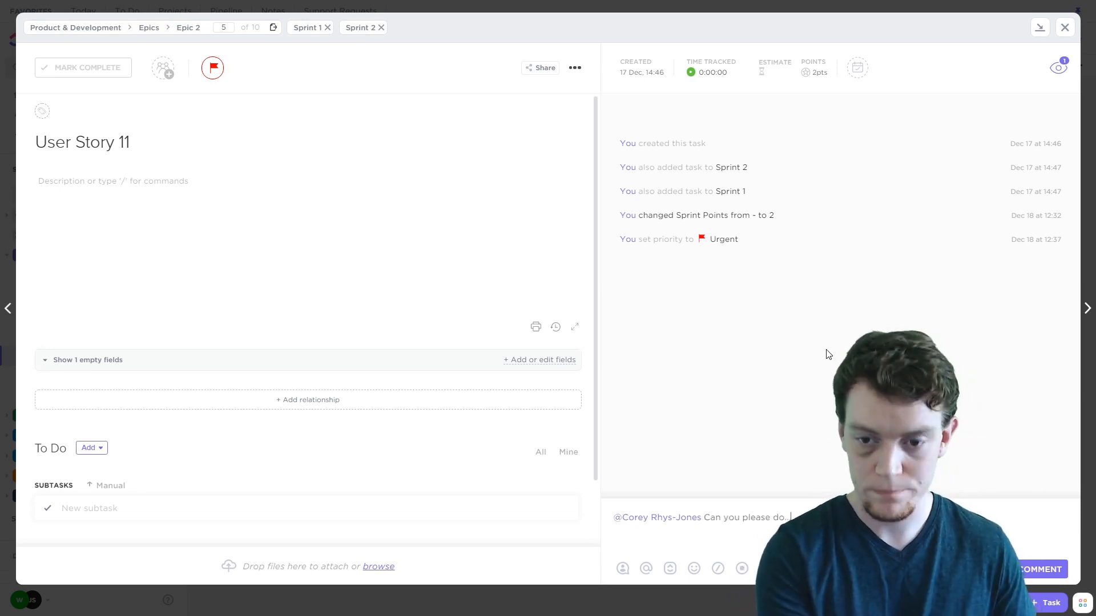
text(.)
key(Return)
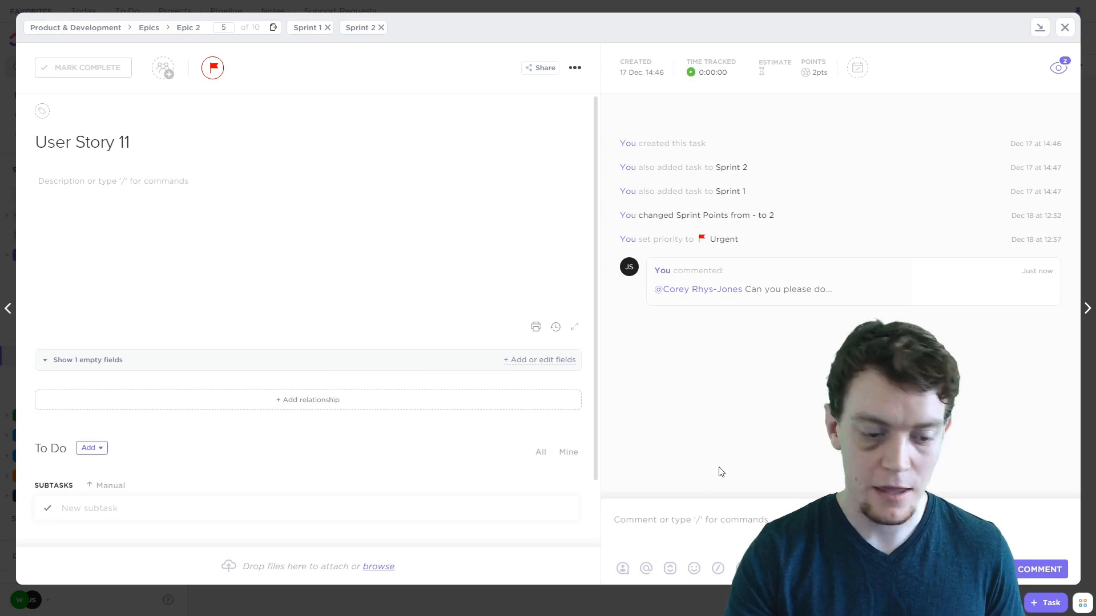
Step: Look at the file attachment options and slash commands available for a new comment on User Story 11
click(1018, 569)
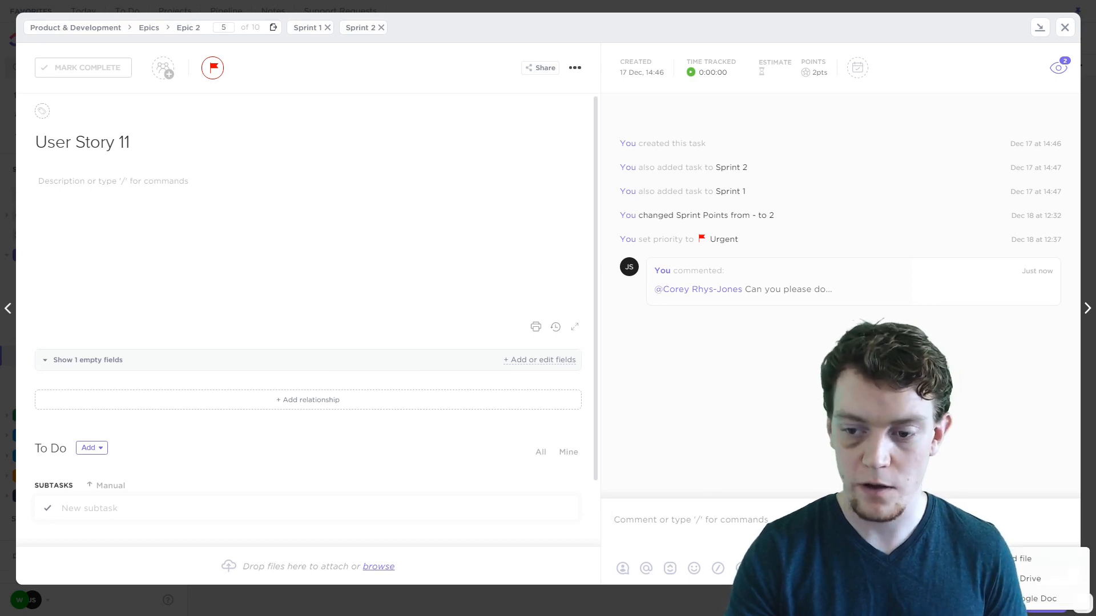
click(941, 513)
click(686, 561)
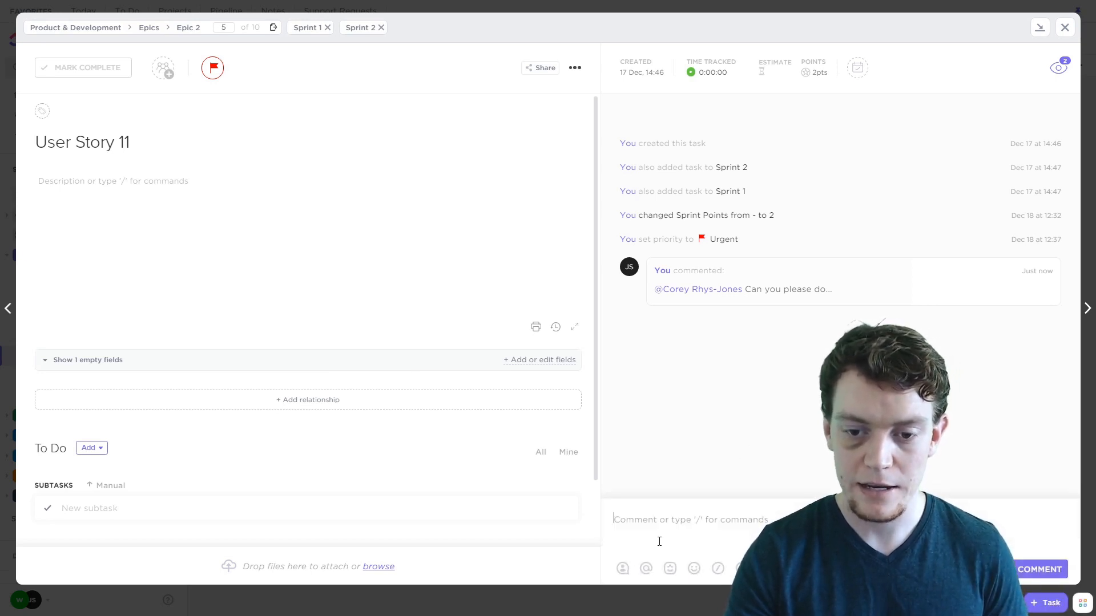
text(/)
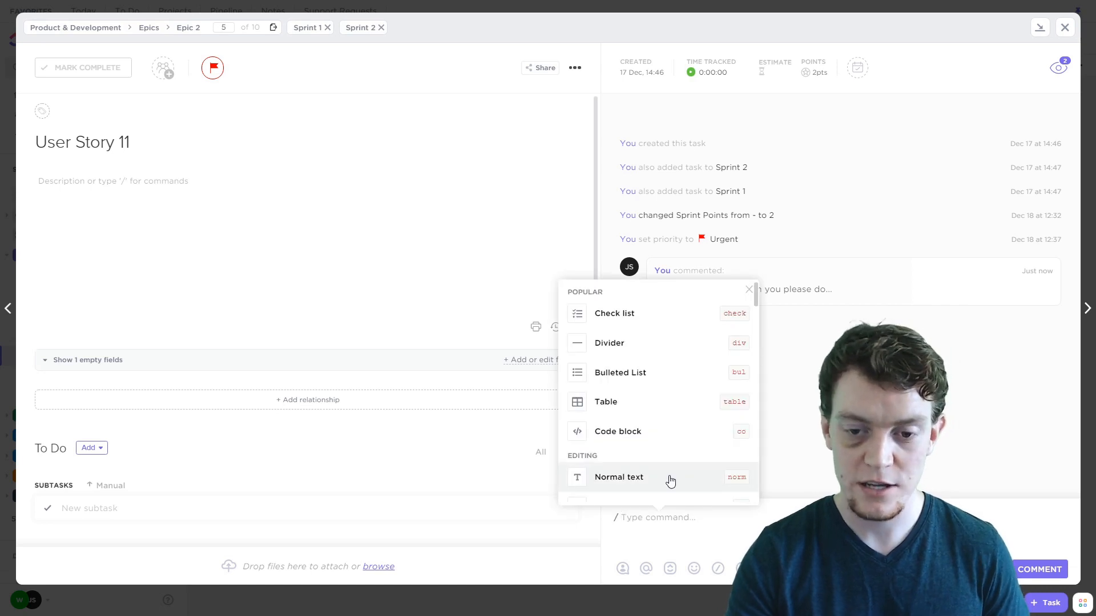
key(BackSpace)
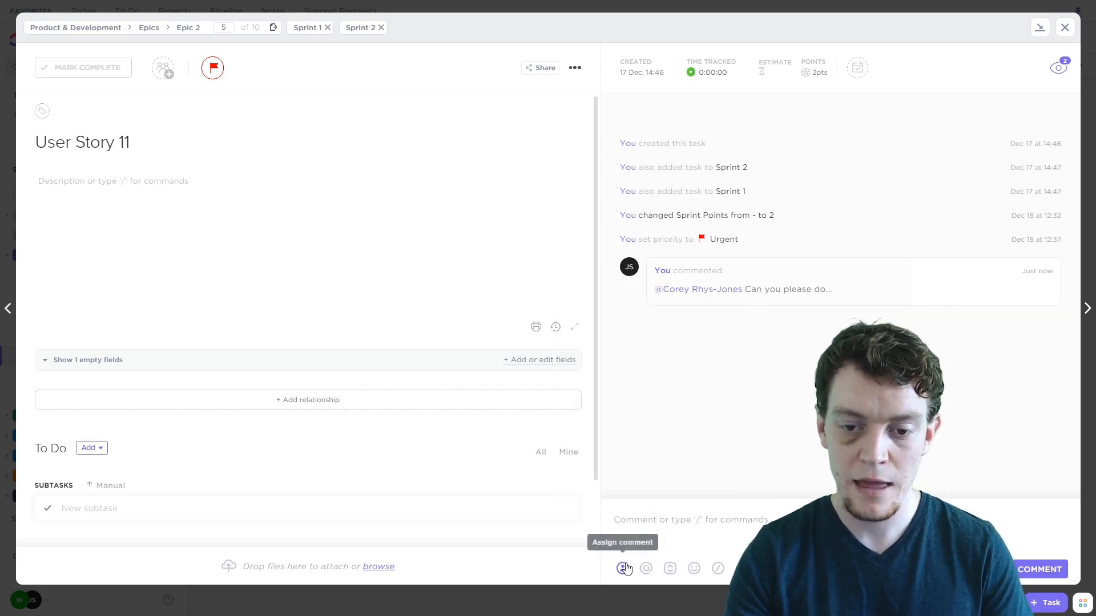
Step: Assign the posted "Can you please do..." comment to the team member it mentions
click(623, 567)
click(697, 505)
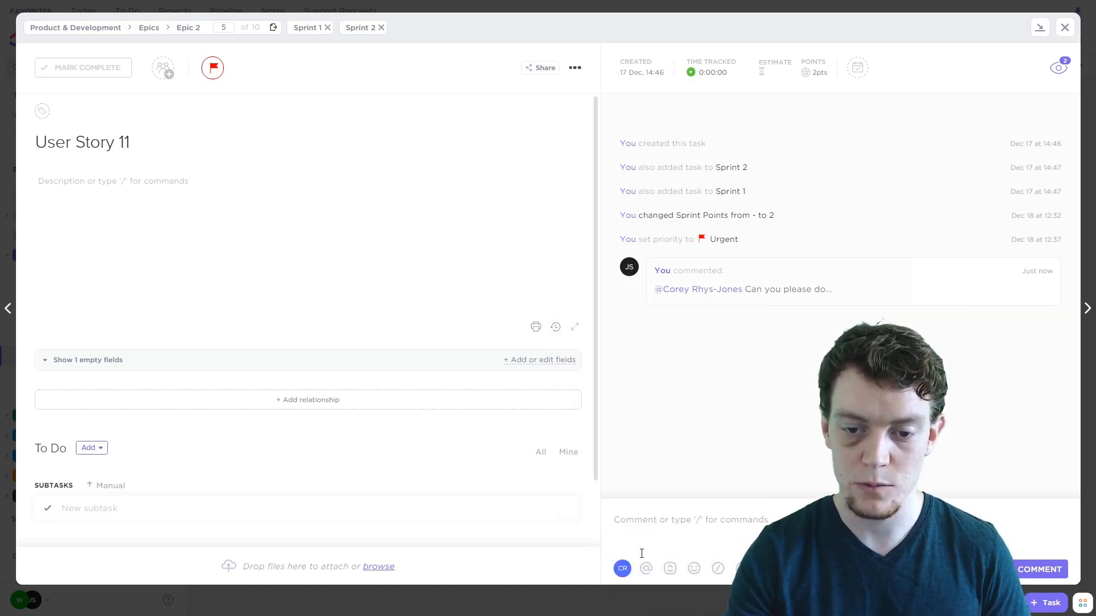
mouse_move(920, 283)
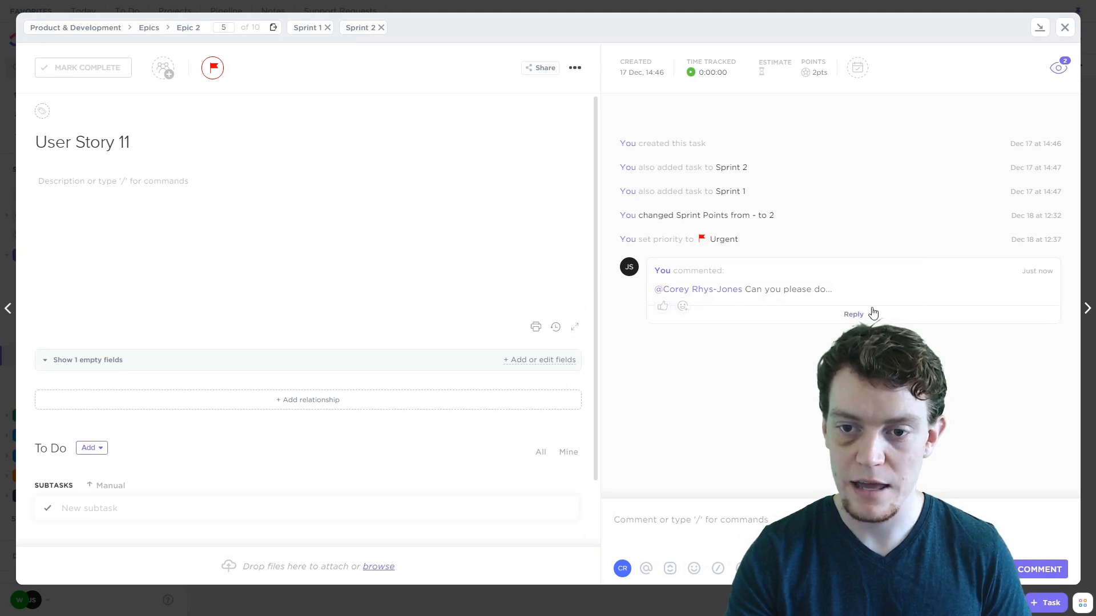
click(1013, 276)
click(989, 362)
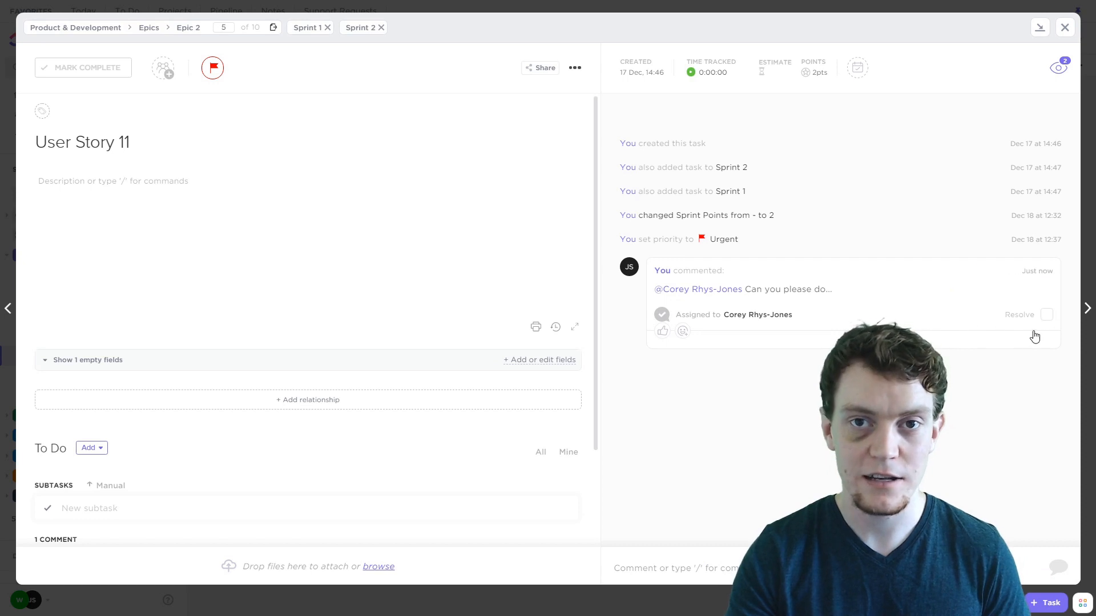
Step: Look at the task and doc mention suggestions in a new User Story 11 comment, leaving the comment empty
click(684, 566)
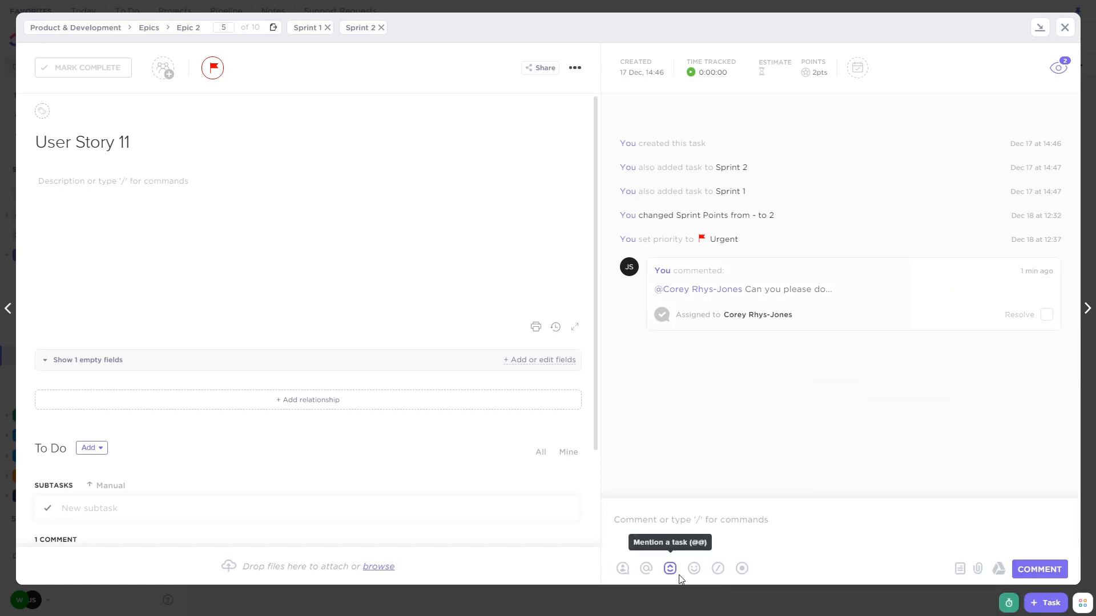
click(670, 568)
click(703, 535)
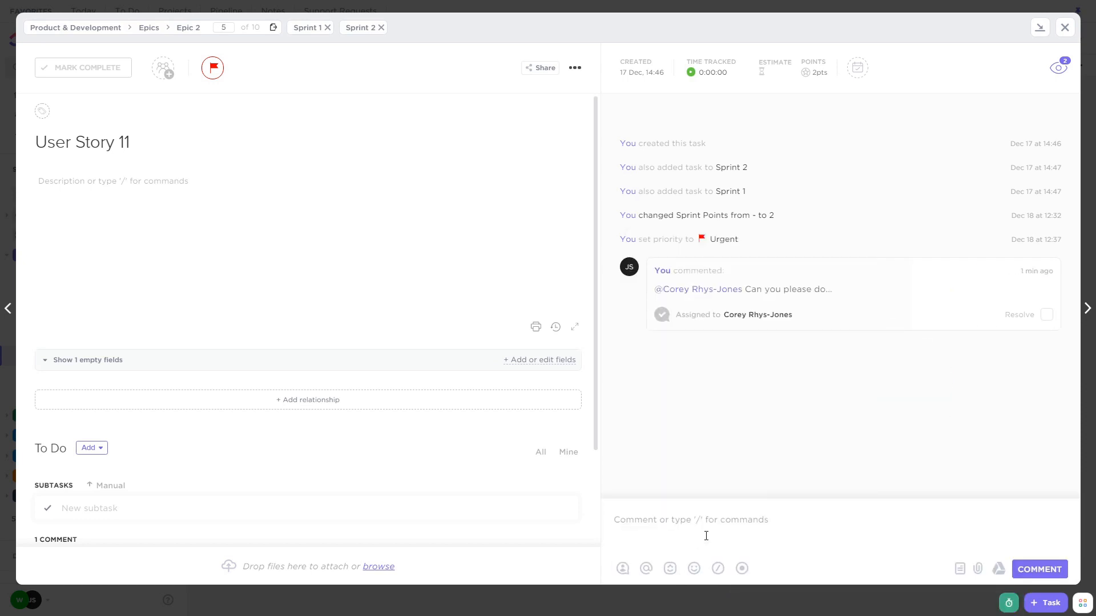
text(@@@)
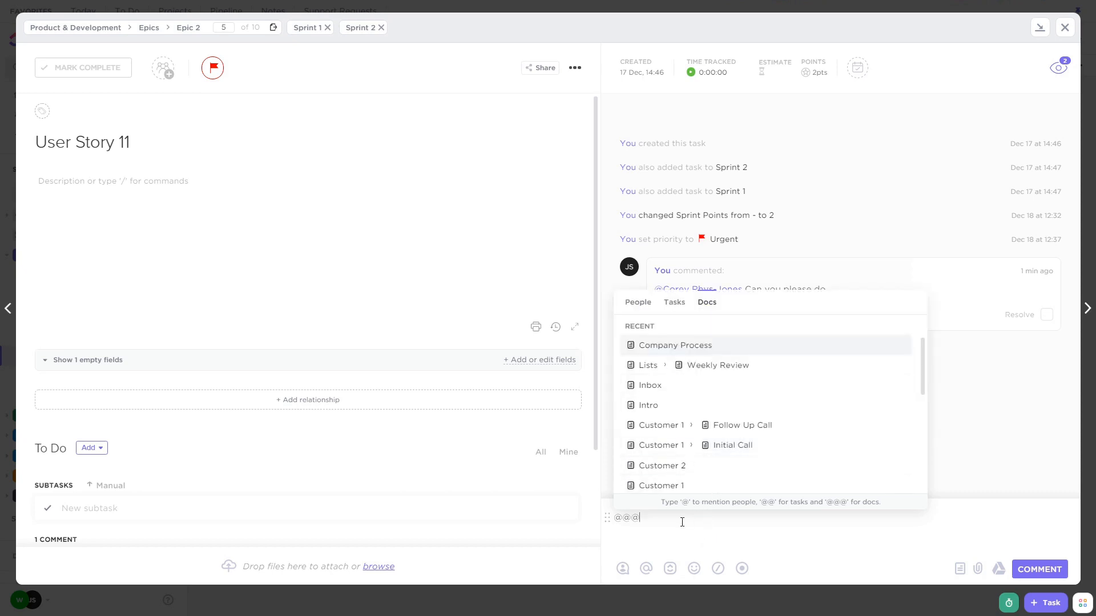
key(BackSpace)
key(BackSpace)
key(BackSpace)
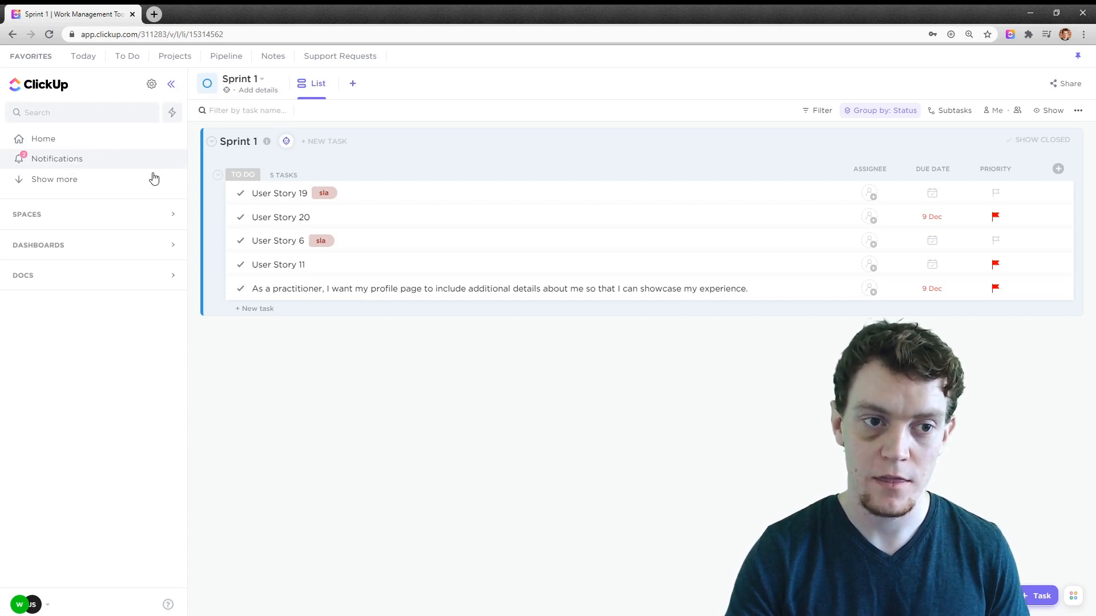
Step: View the people and teams that can be mentioned in a comment on User Story 20, and close the task
click(407, 220)
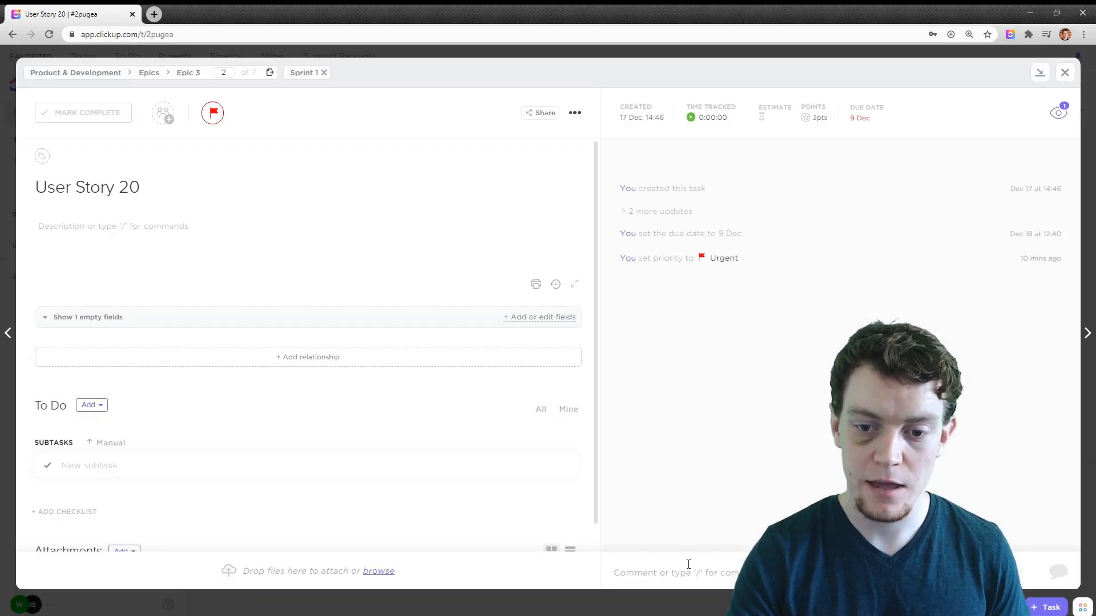
click(685, 556)
text(@)
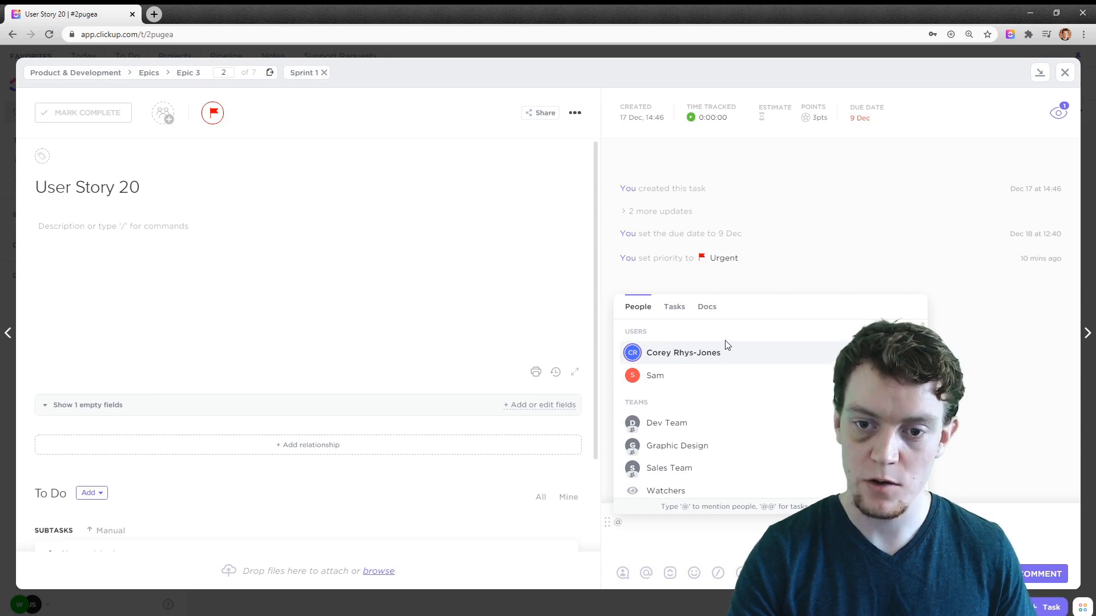
key(BackSpace)
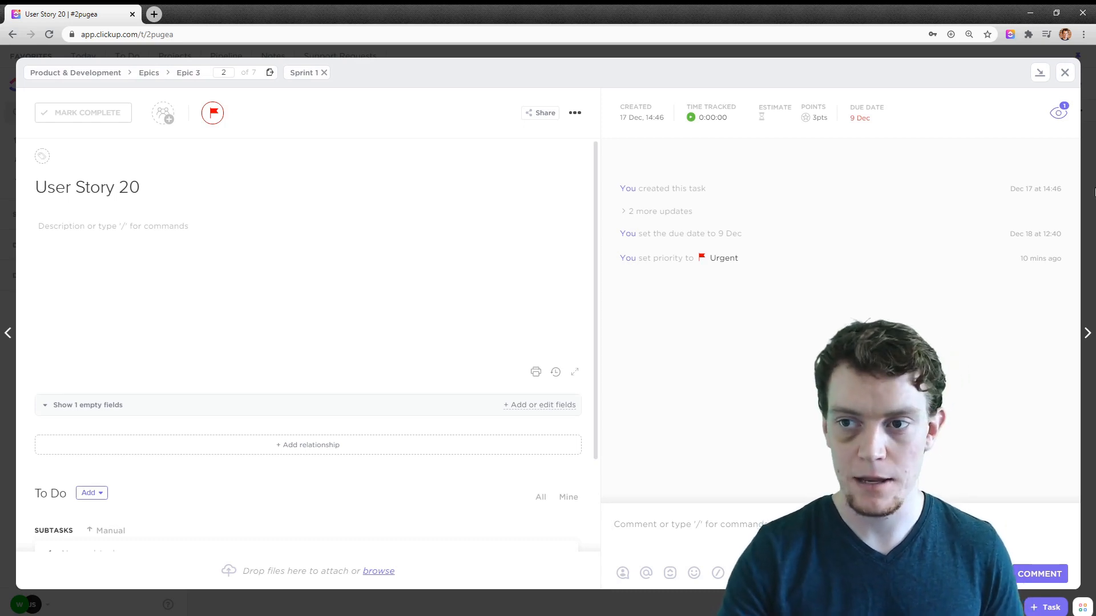
click(1064, 72)
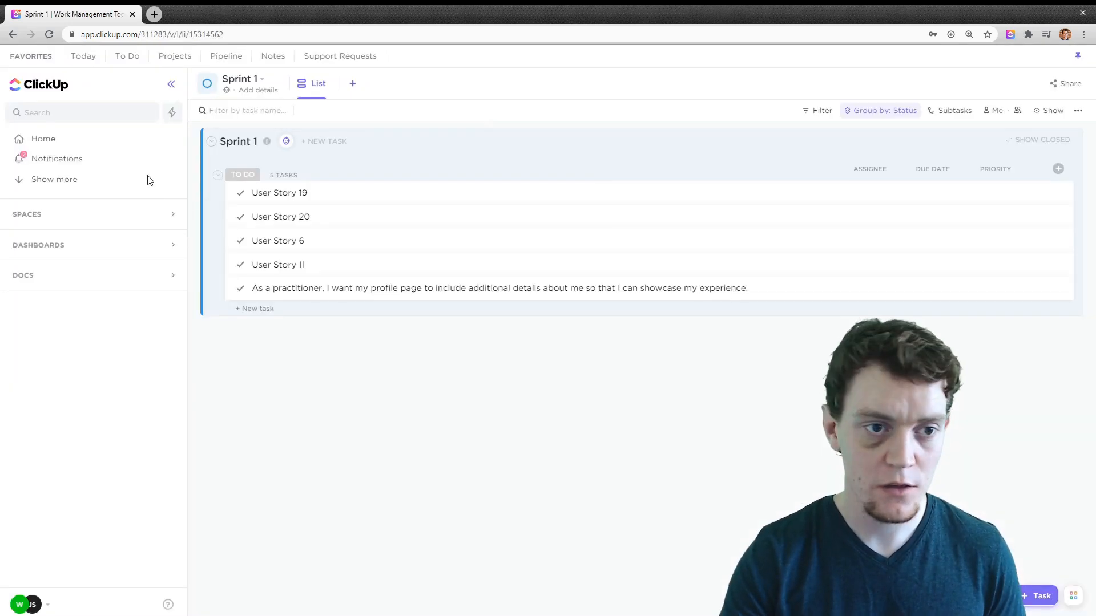
Step: Open the notifications and review the new comments, mentions and task updates
click(79, 165)
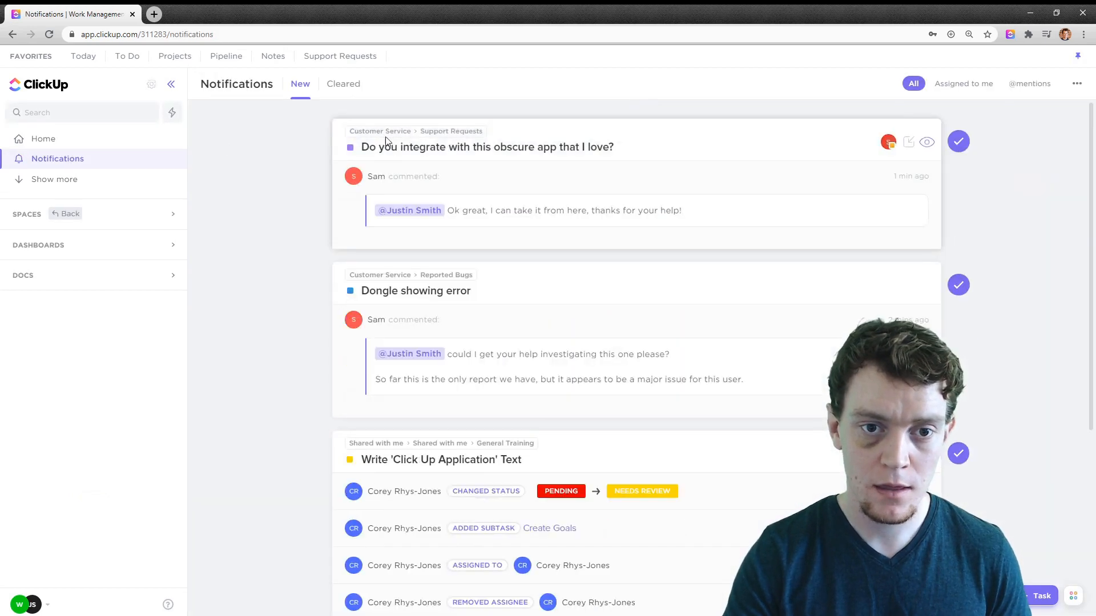
scroll(525, 228, down, 5)
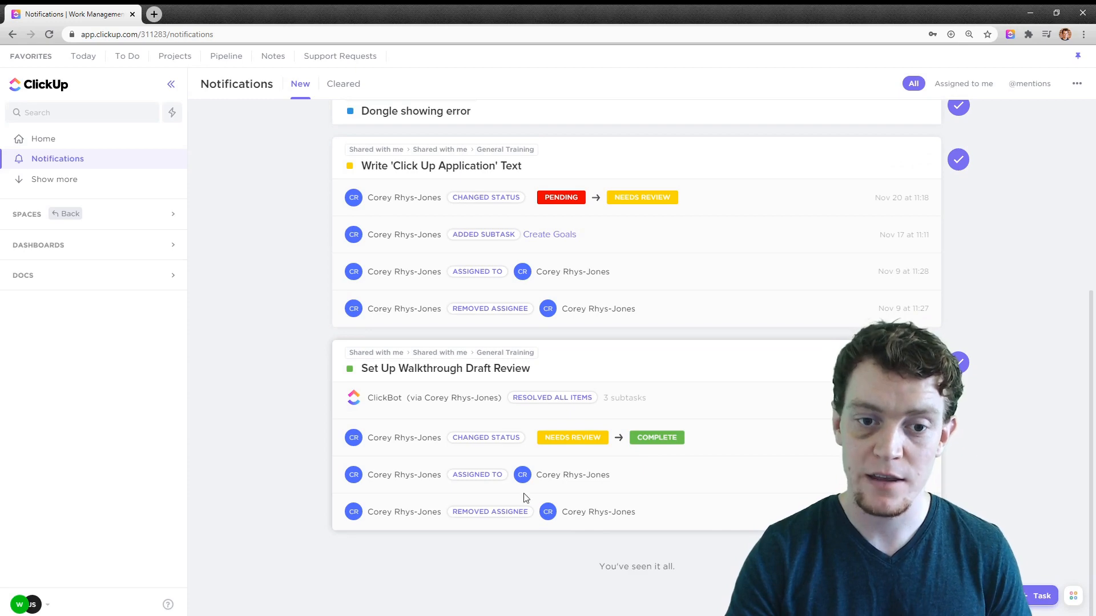
scroll(571, 308, up, 5)
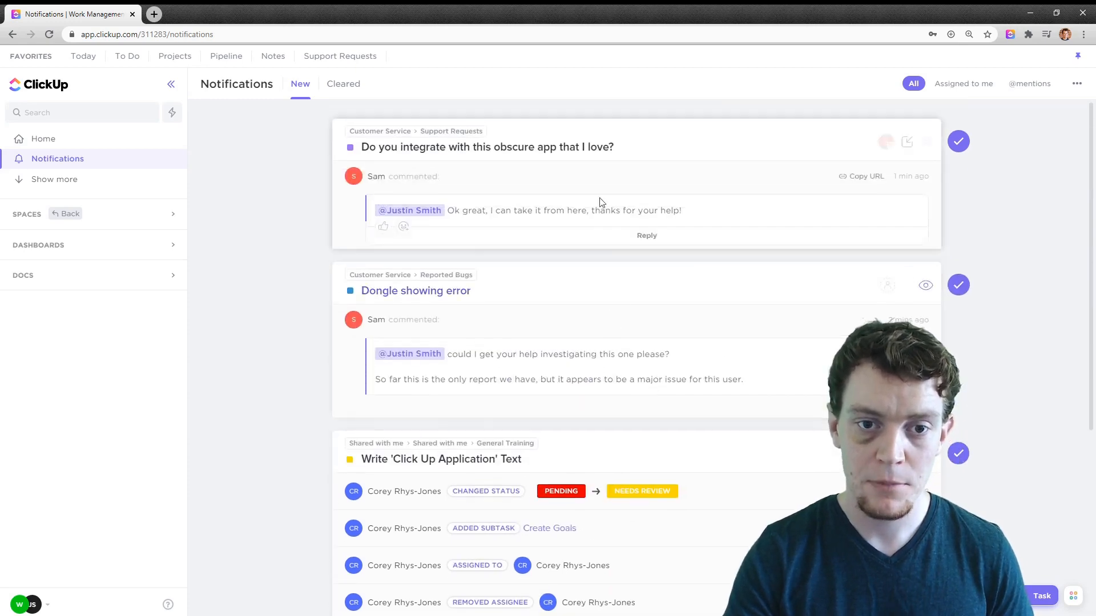
mouse_move(414, 213)
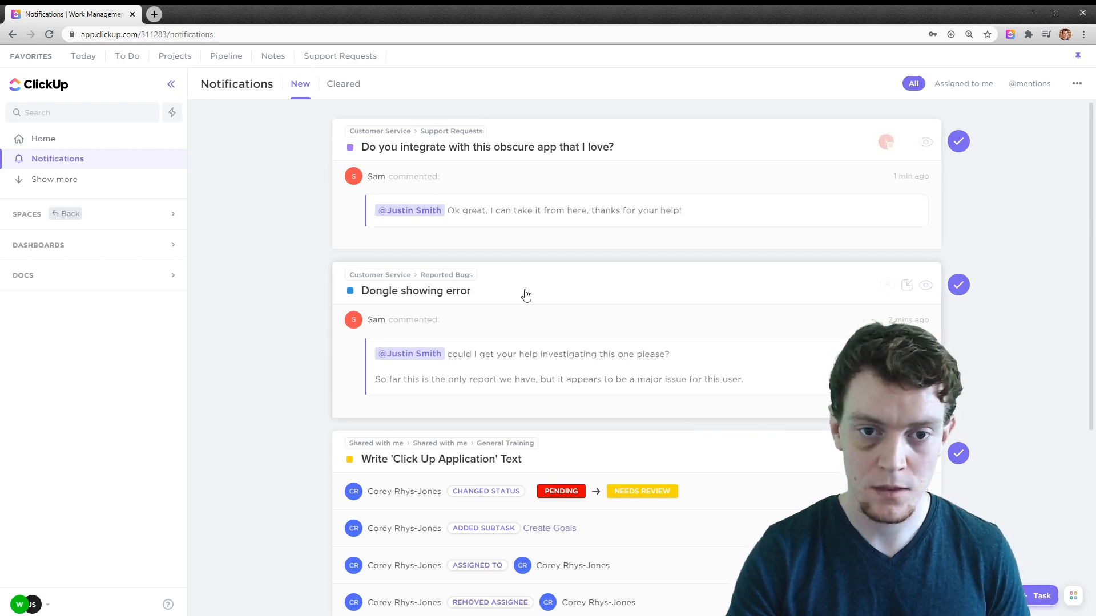
Step: Open the "Dongle showing error" task from its notification, review the comment there, and close the task
mouse_move(467, 382)
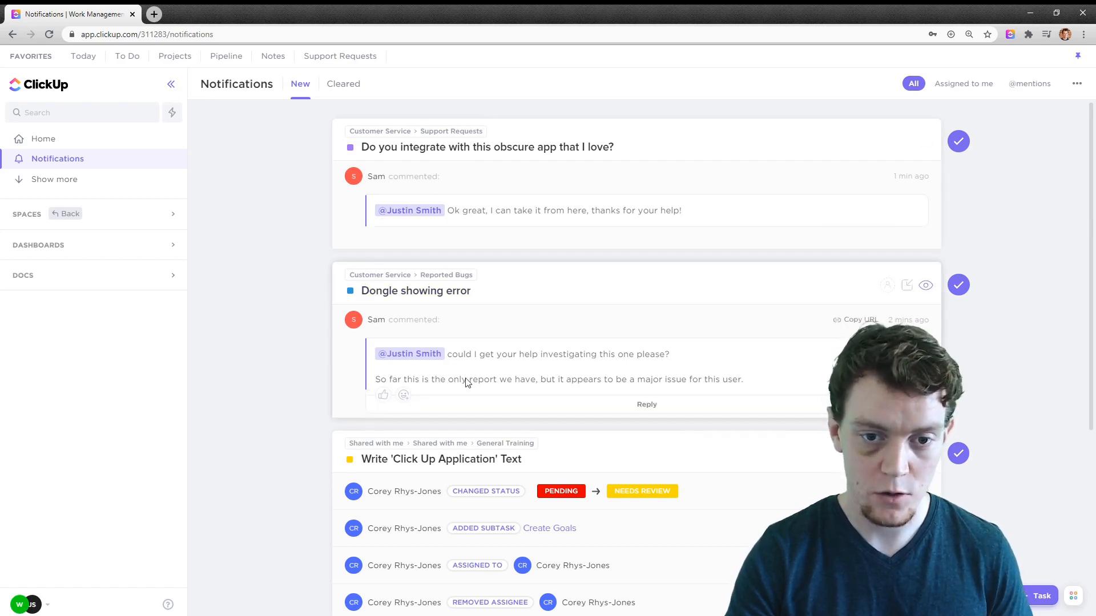
click(402, 290)
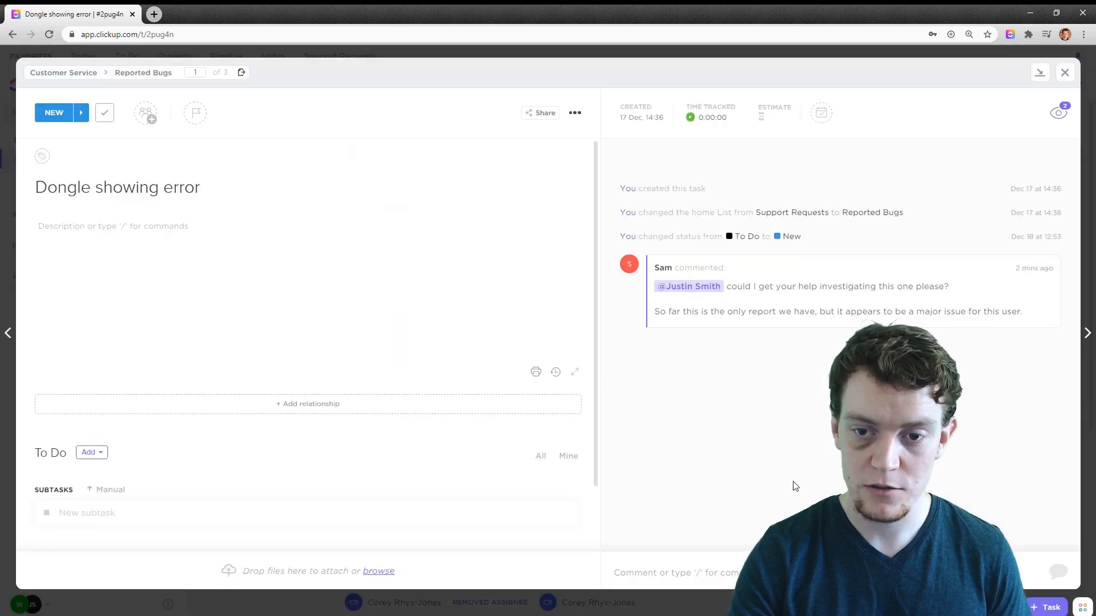
click(1065, 73)
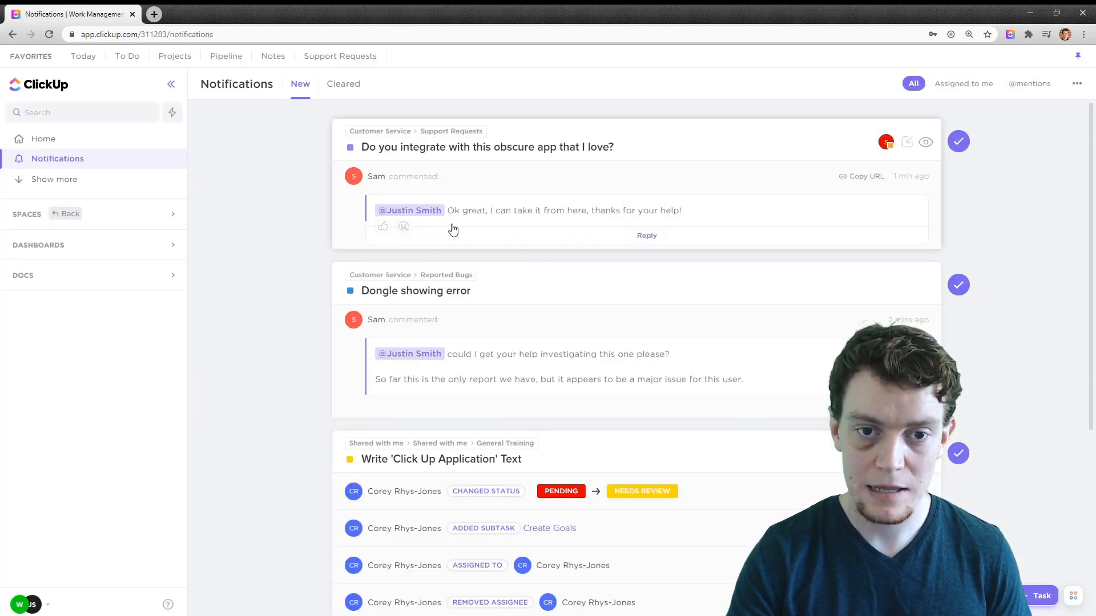
Step: View the reply option on the "Do you integrate with this obscure app that I love?" notification without replying, and clear that notification
click(642, 236)
click(951, 251)
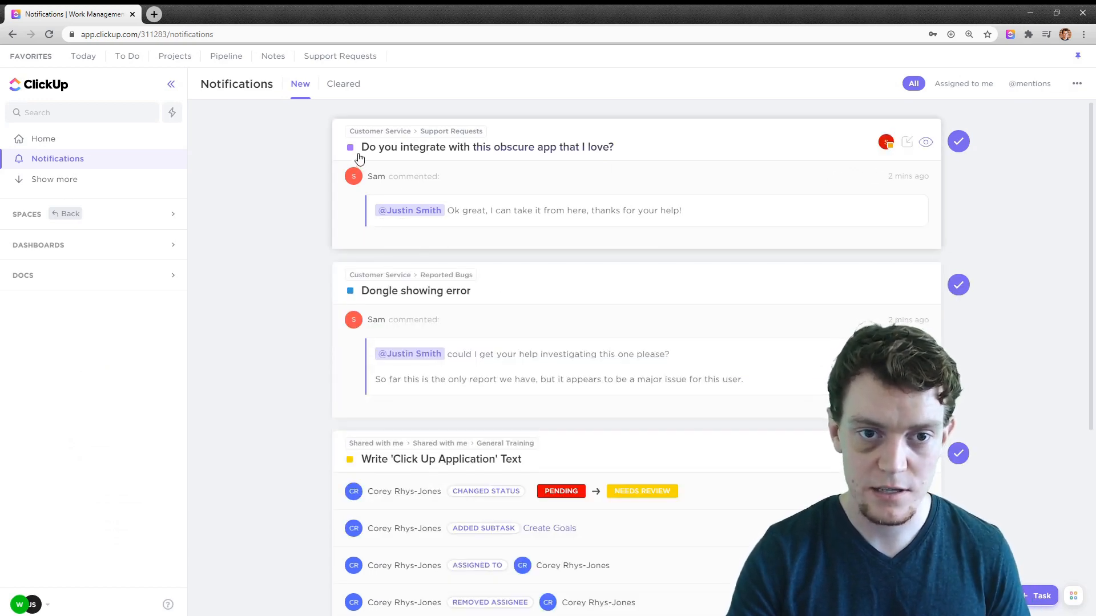
mouse_move(379, 216)
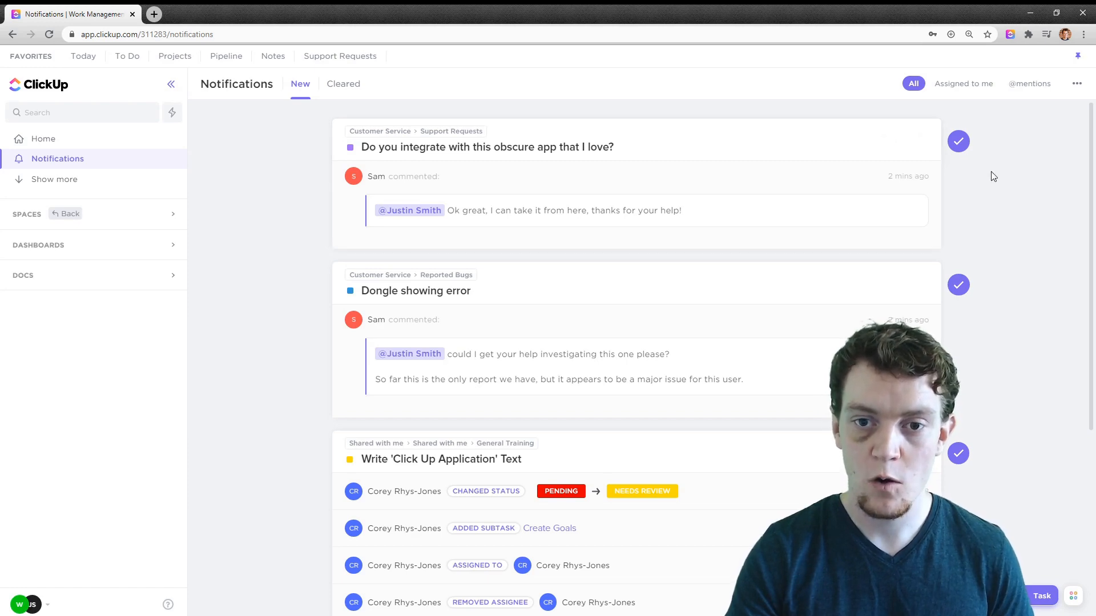
click(959, 143)
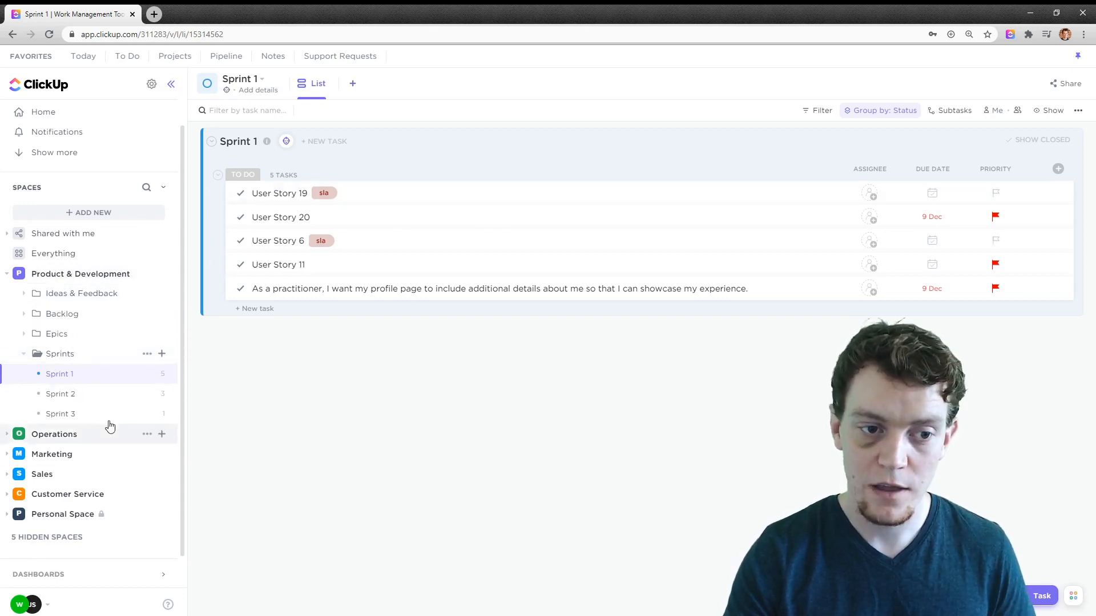
Step: Make the Sprint 1 list private, view the people it can be shared with, and make it public to its folder again
click(161, 375)
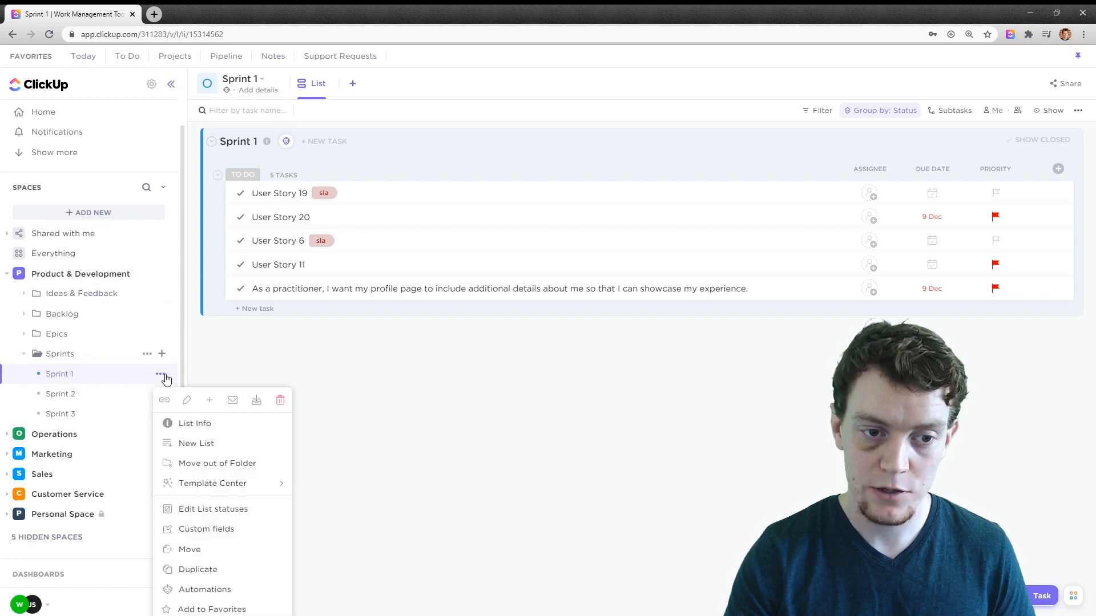
click(259, 598)
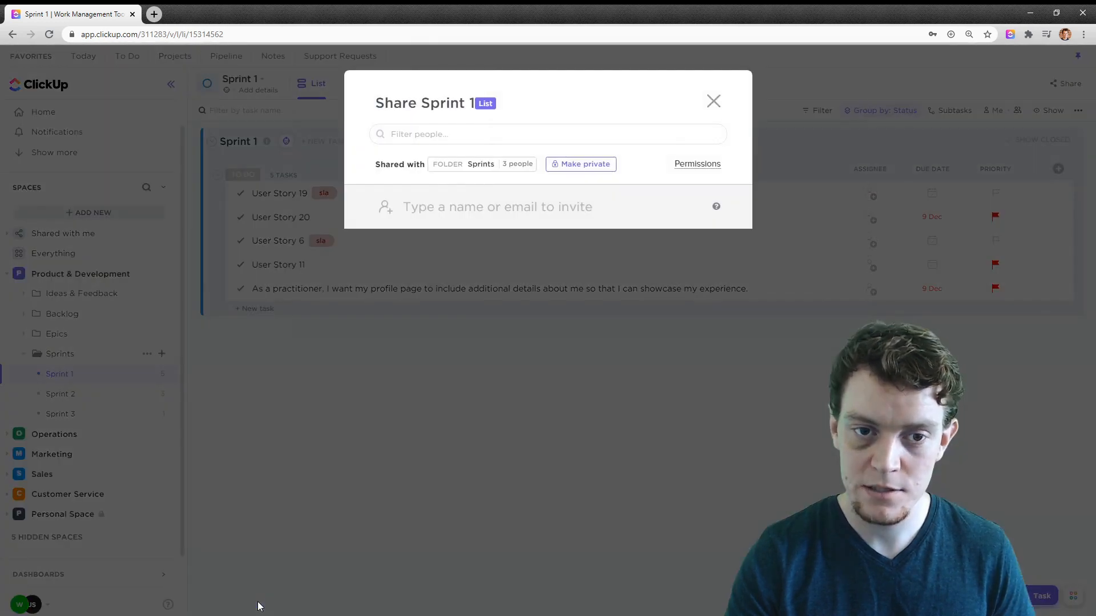
click(593, 166)
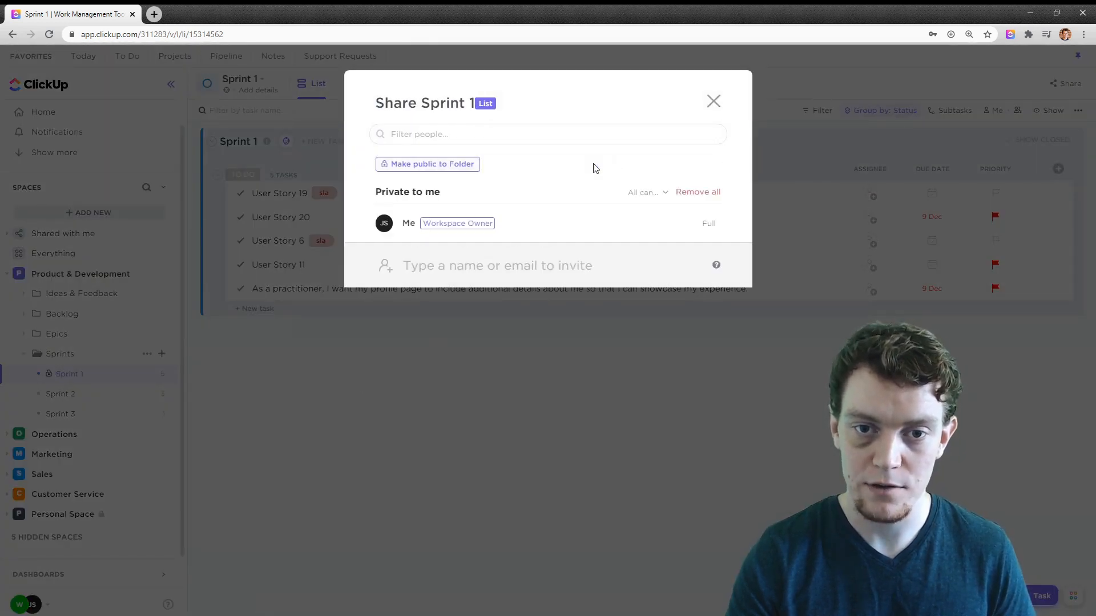
click(451, 260)
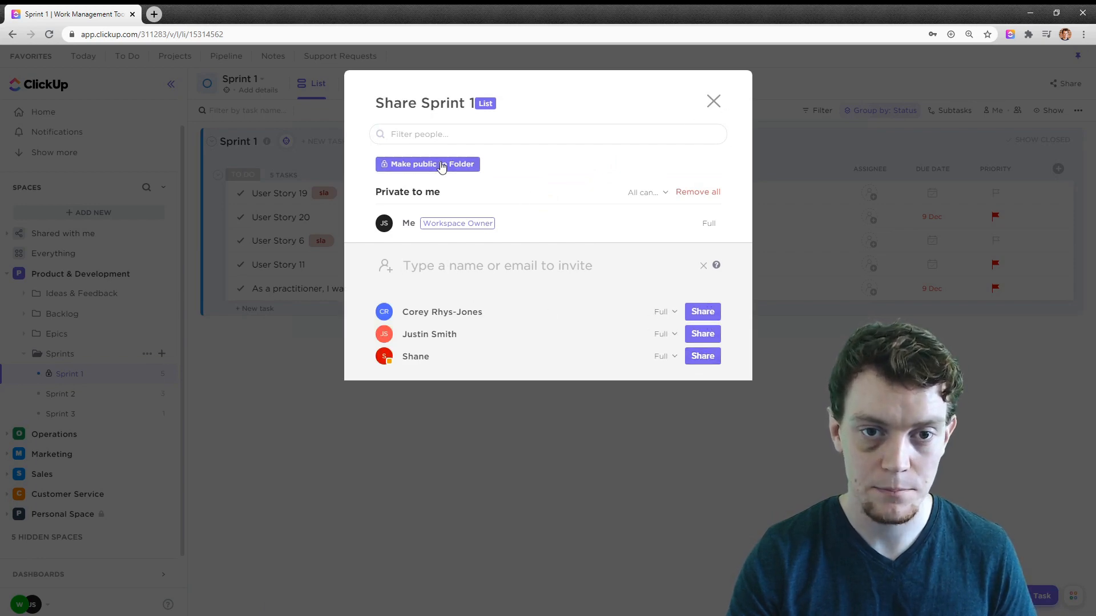
click(442, 165)
click(713, 102)
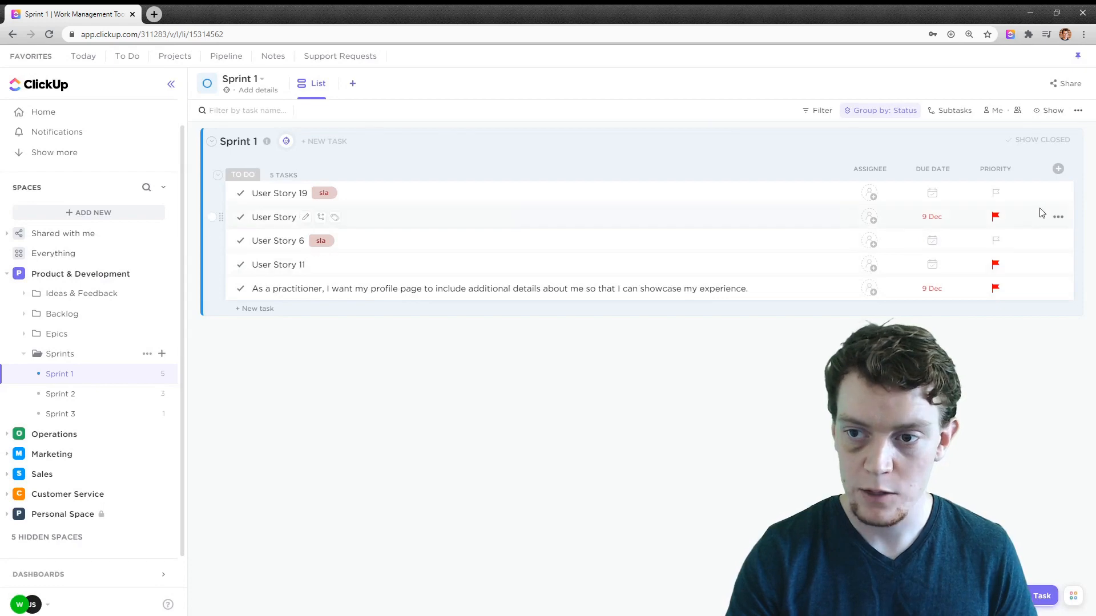
Step: Make the User Story 20 task private and view the people it can be shared with, inviting nobody
click(1058, 217)
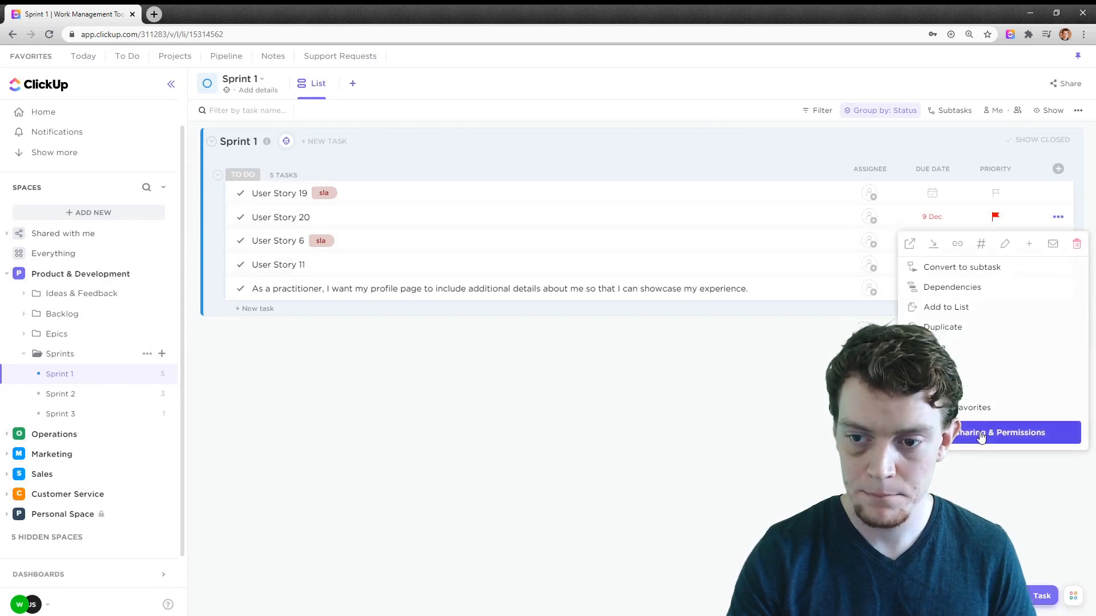
click(981, 435)
click(564, 162)
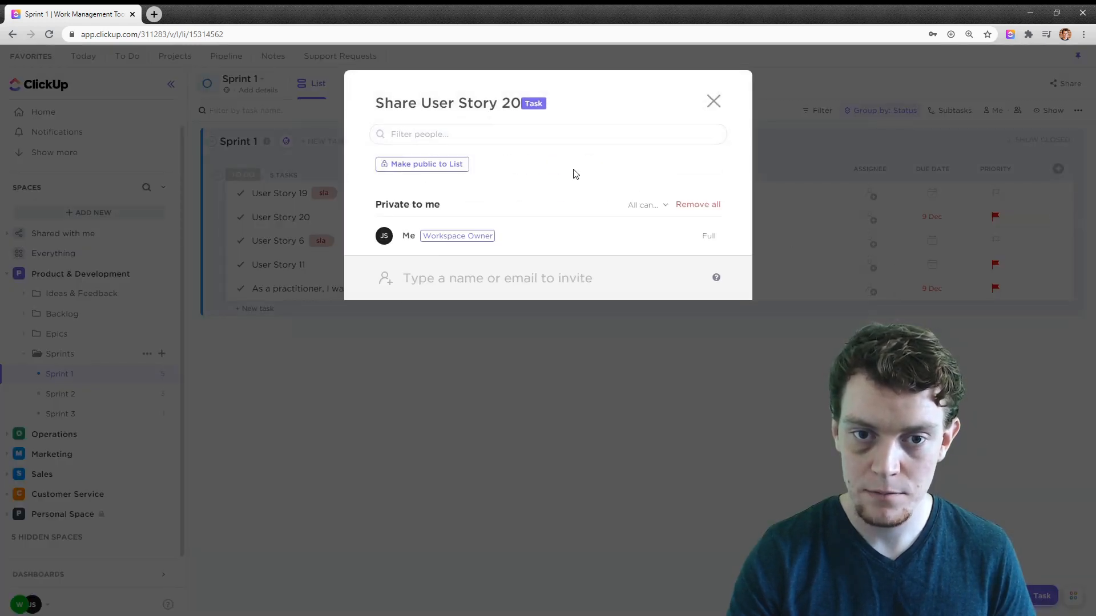
click(457, 278)
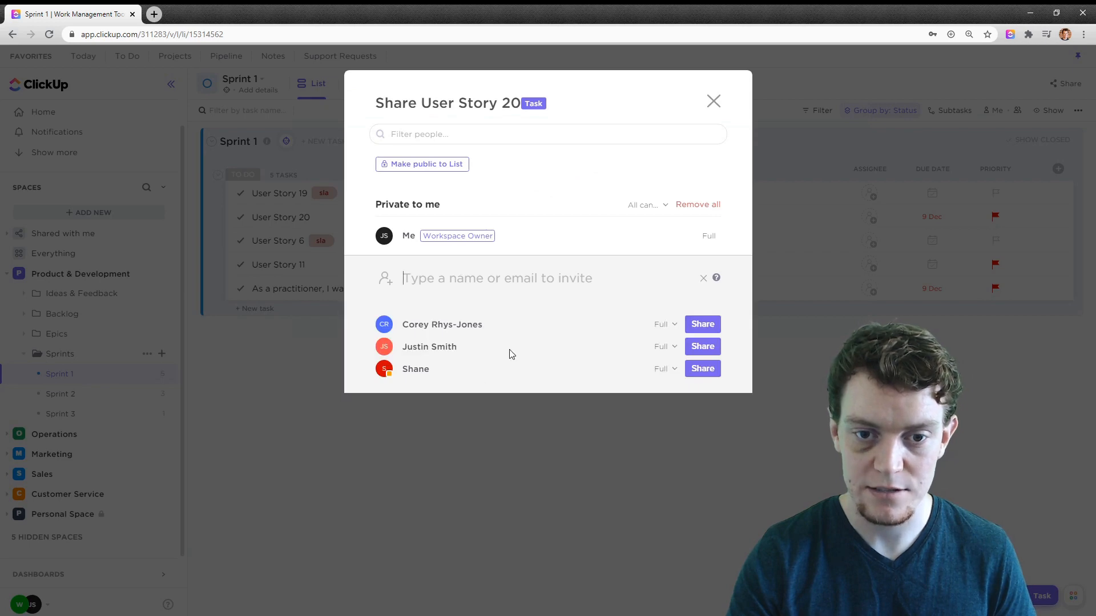
key(Escape)
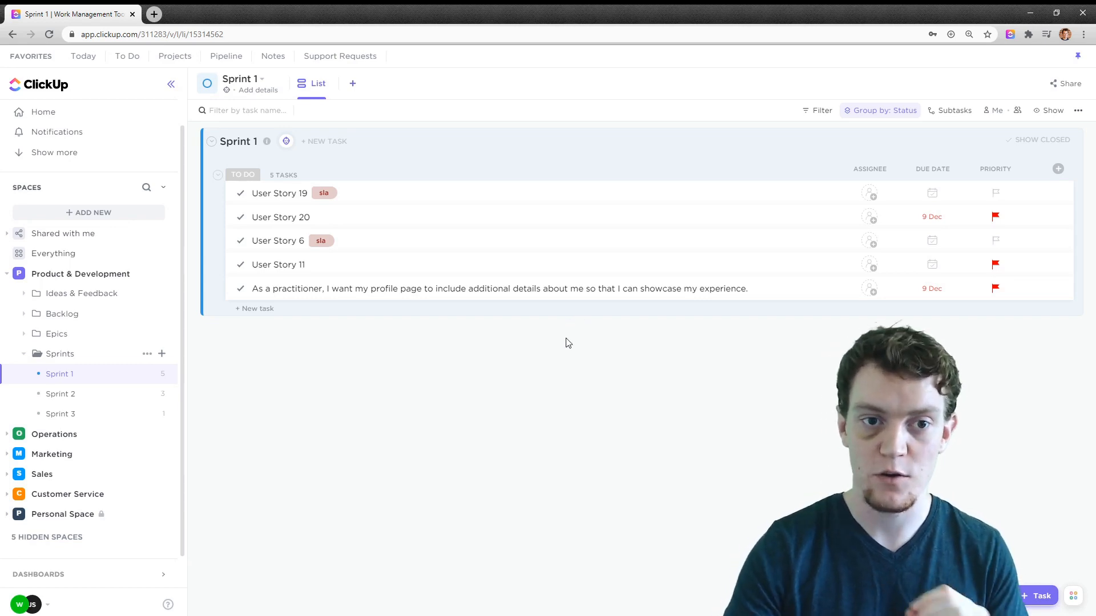
Step: Open the Pipeline list in the Sales space's Sales Funnel folder and examine its status groups and custom field columns
click(135, 273)
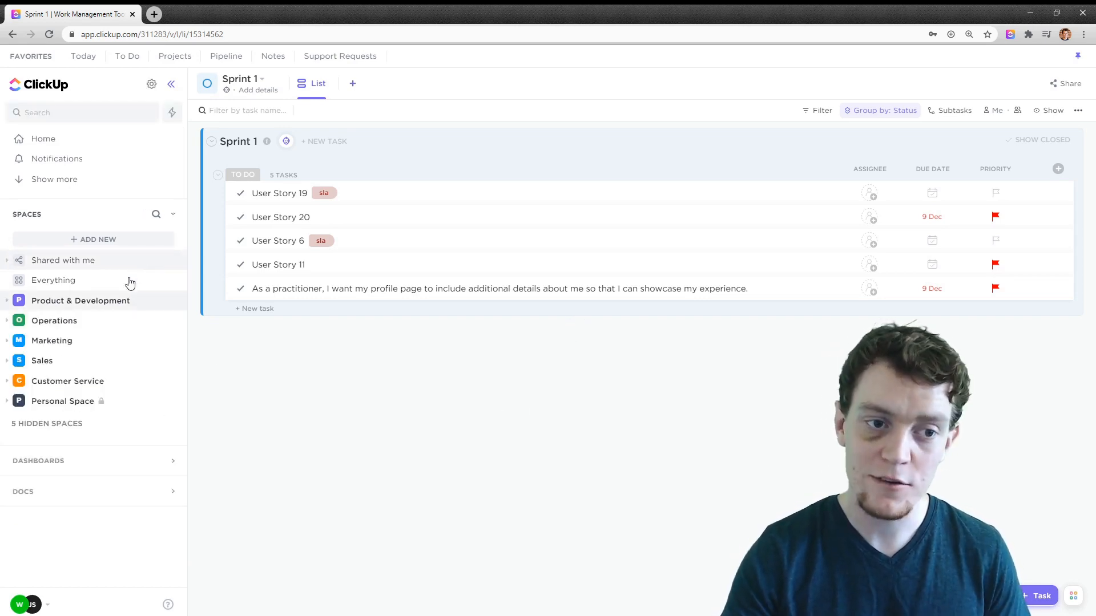
click(45, 363)
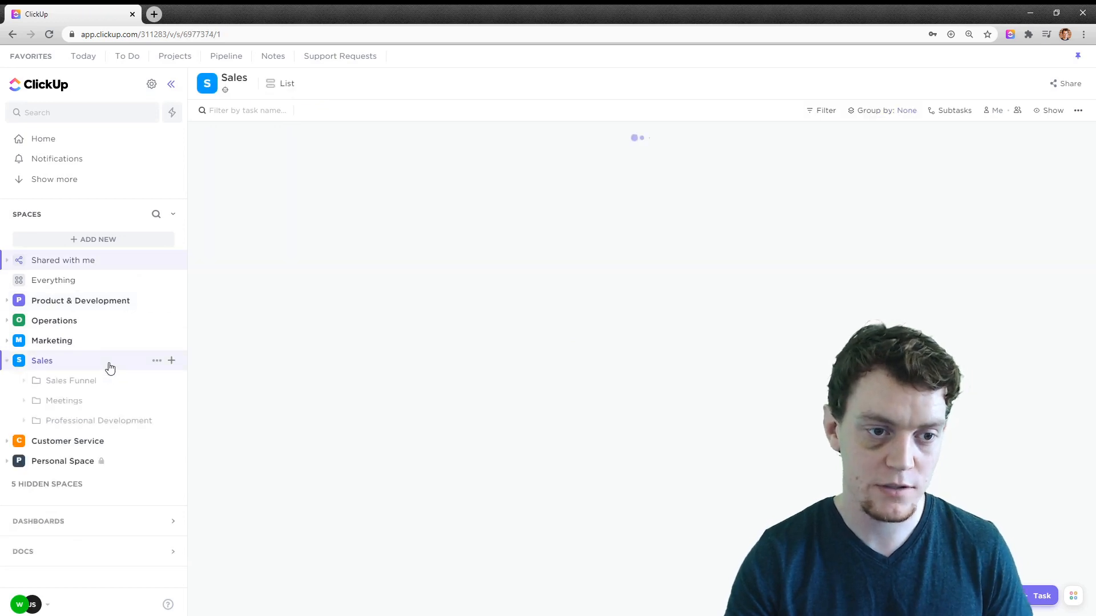
click(71, 381)
click(68, 401)
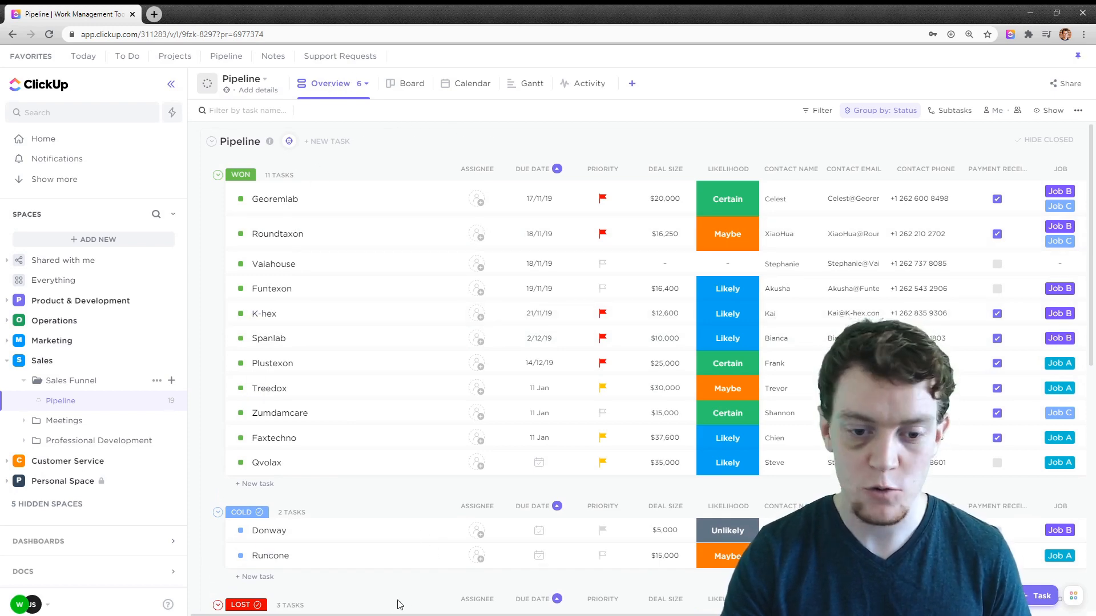
drag(504, 615, 623, 615)
scroll(601, 587, left, 3)
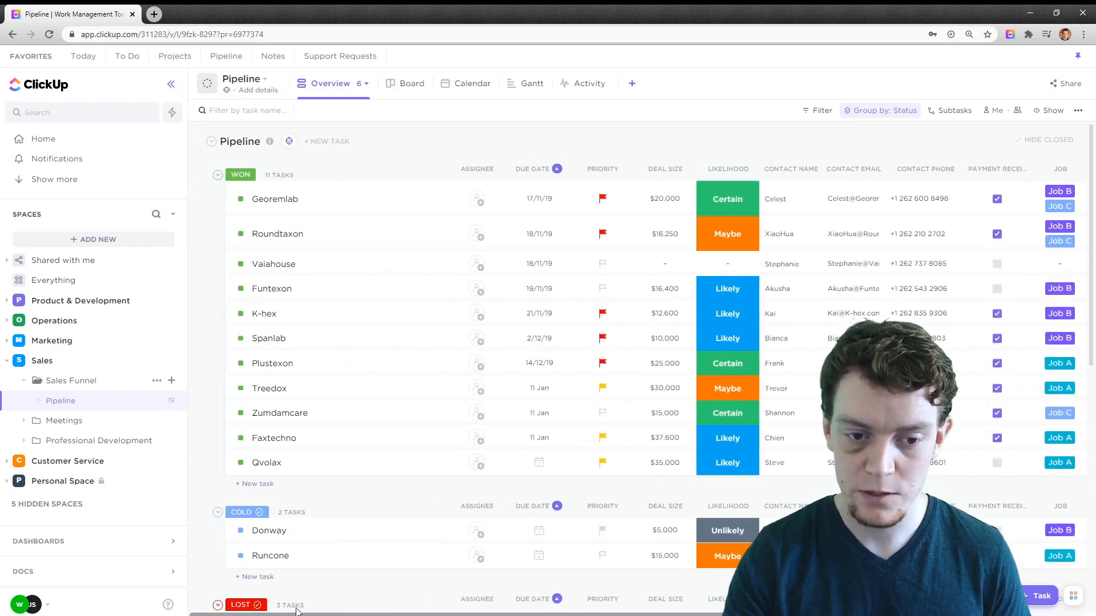
scroll(482, 311, down, 10)
scroll(482, 487, down, 5)
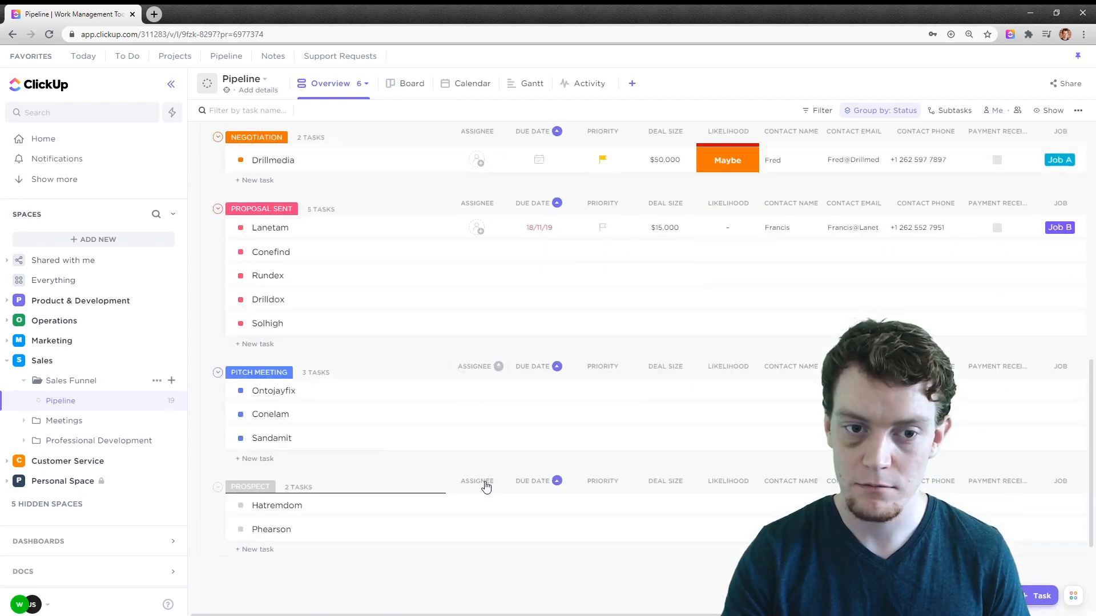
scroll(491, 464, up, 6)
scroll(530, 437, up, 7)
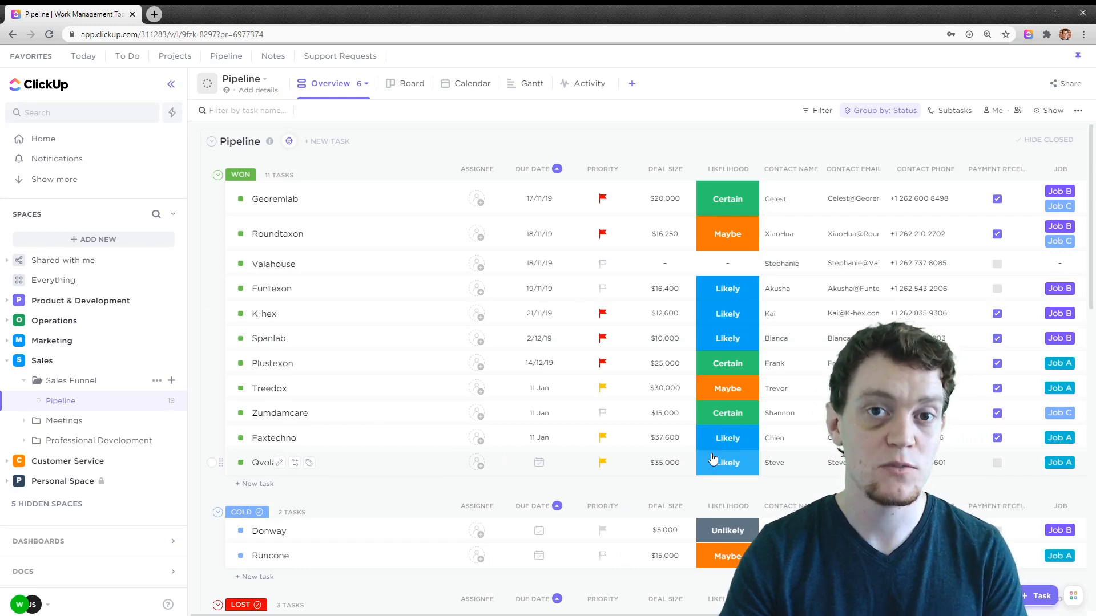
Step: Look at the Pipeline's saved list views and the view types that can be added, without adding one
click(364, 84)
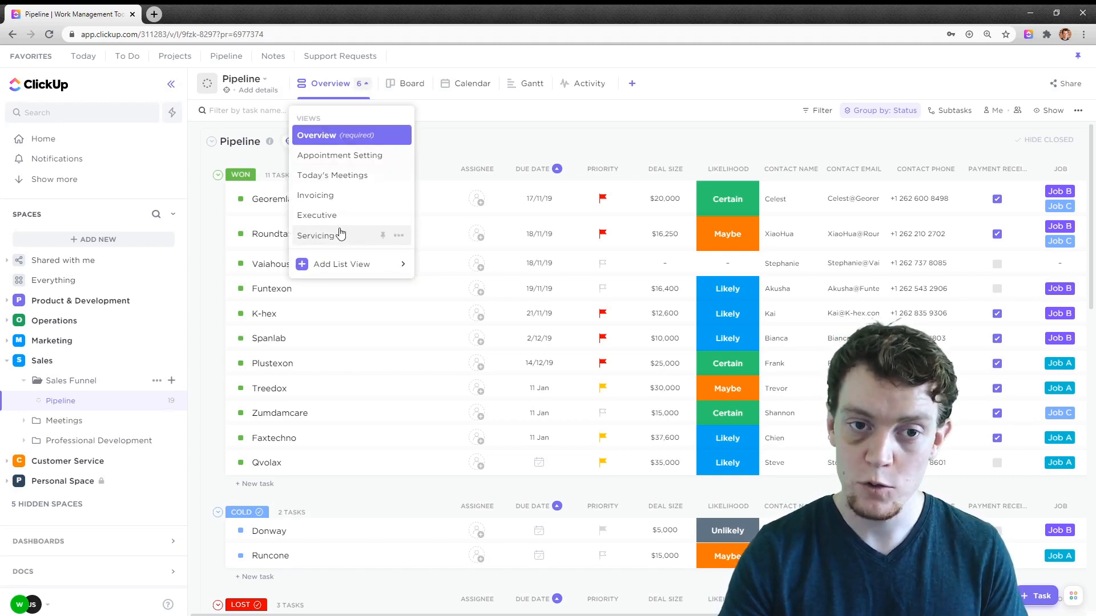
click(516, 116)
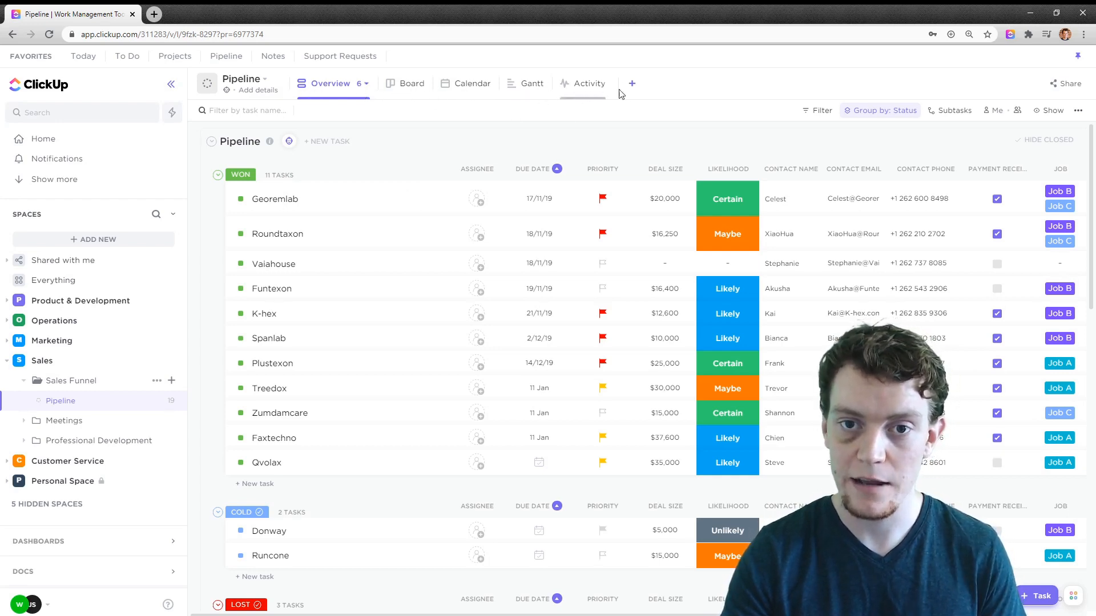
click(633, 84)
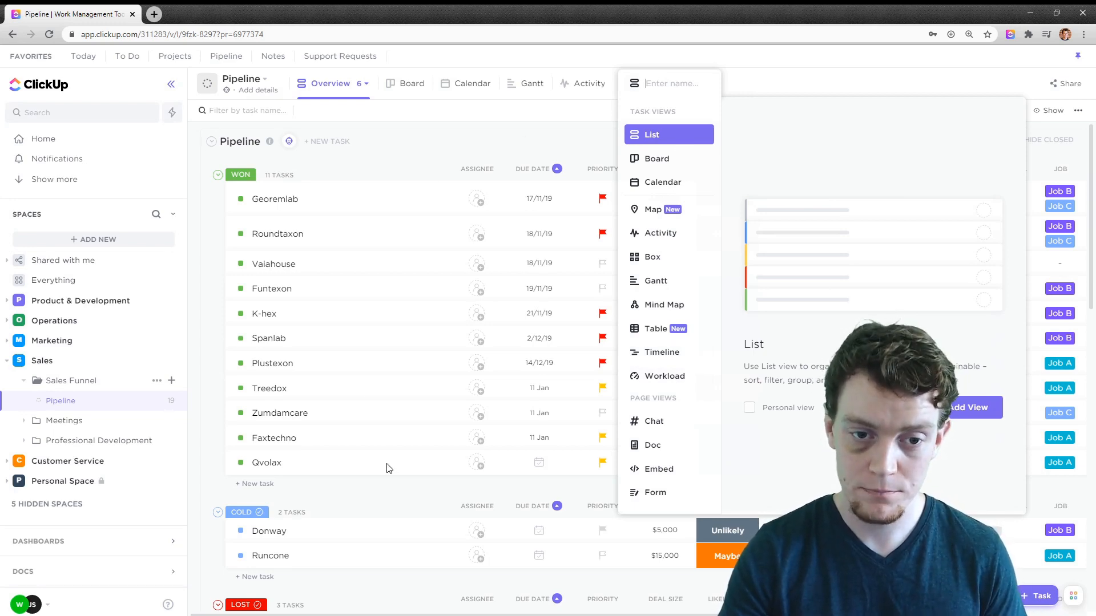
click(419, 91)
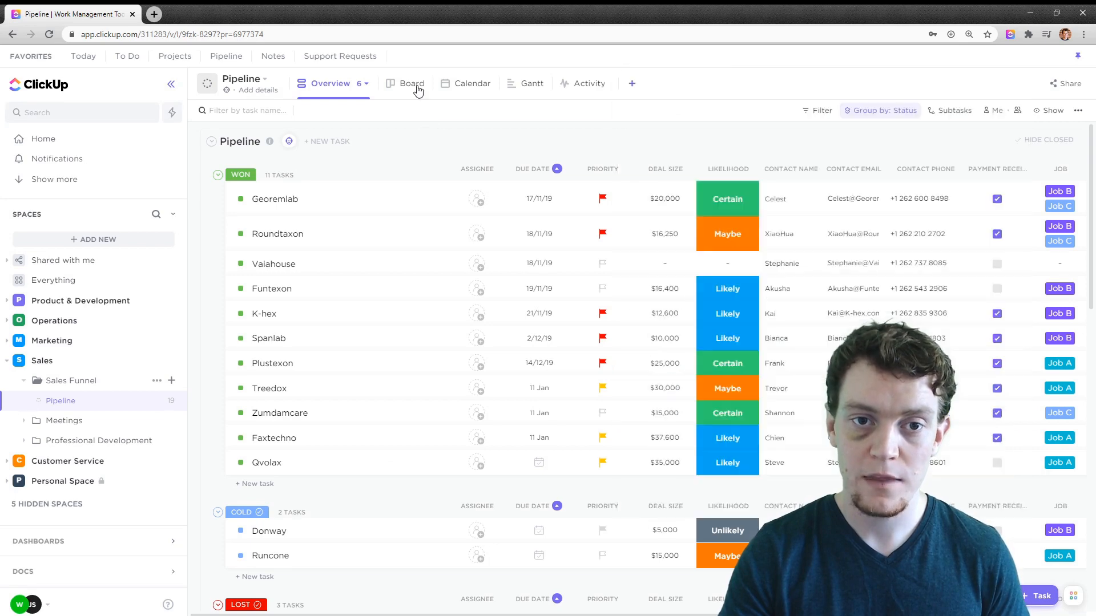
Step: View the Pipeline as a Board, a Calendar and a Gantt chart, and return to the Overview list
click(416, 86)
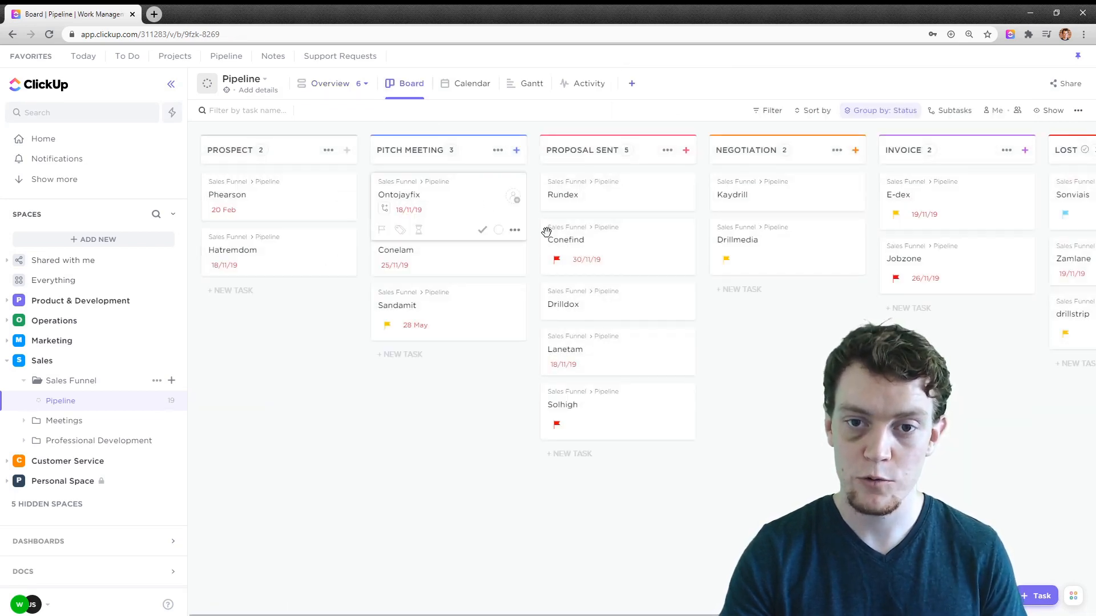
click(458, 92)
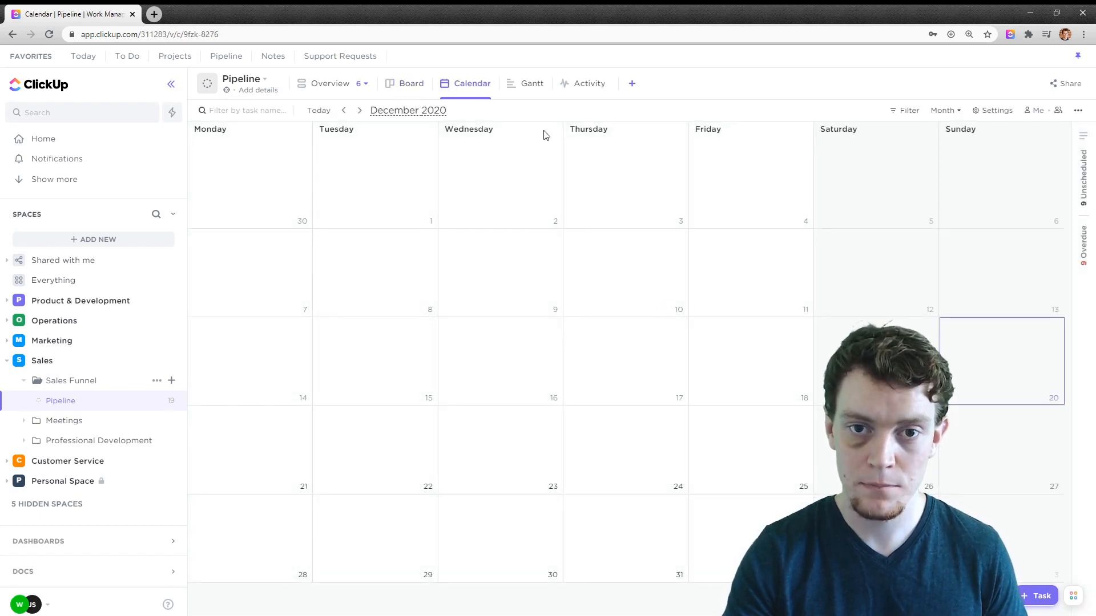
click(534, 97)
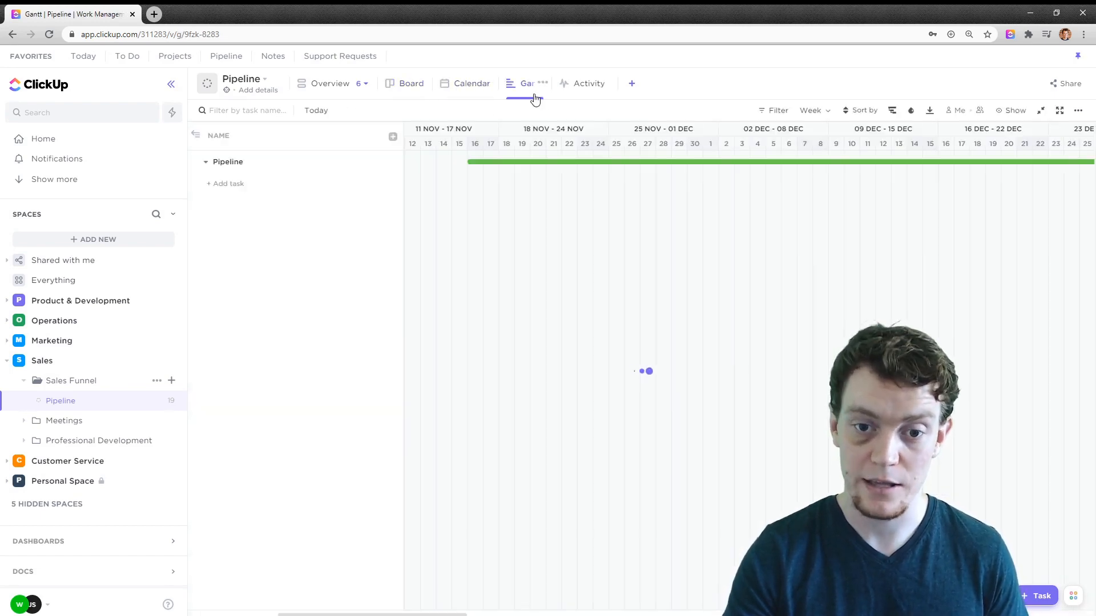
click(344, 97)
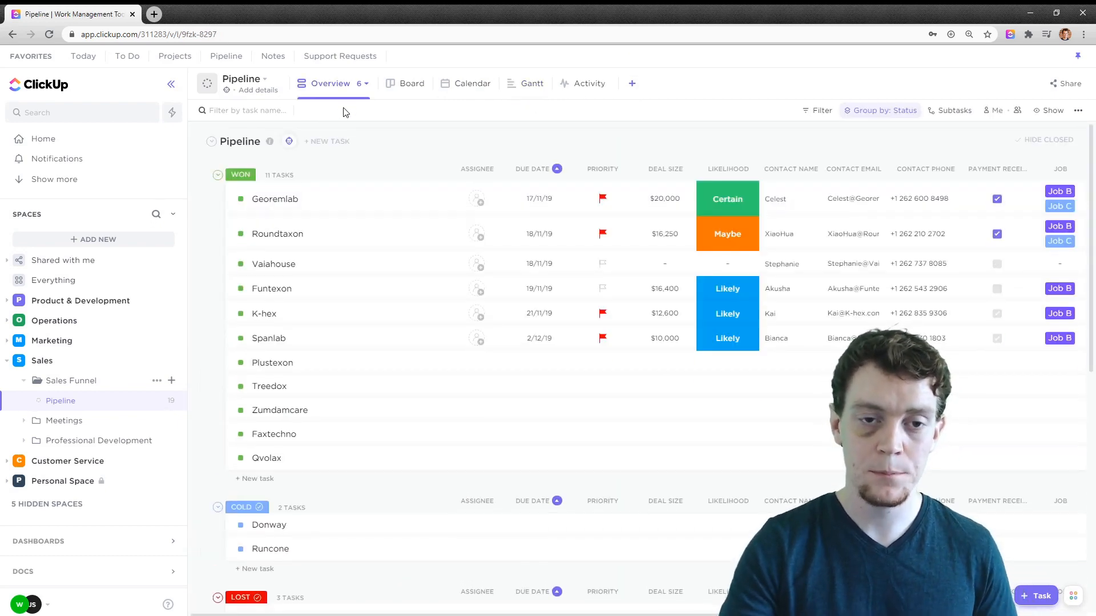
Step: Switch the Pipeline to the Appointment Setting view and look at the status options for Phearson, keeping its current status
click(366, 84)
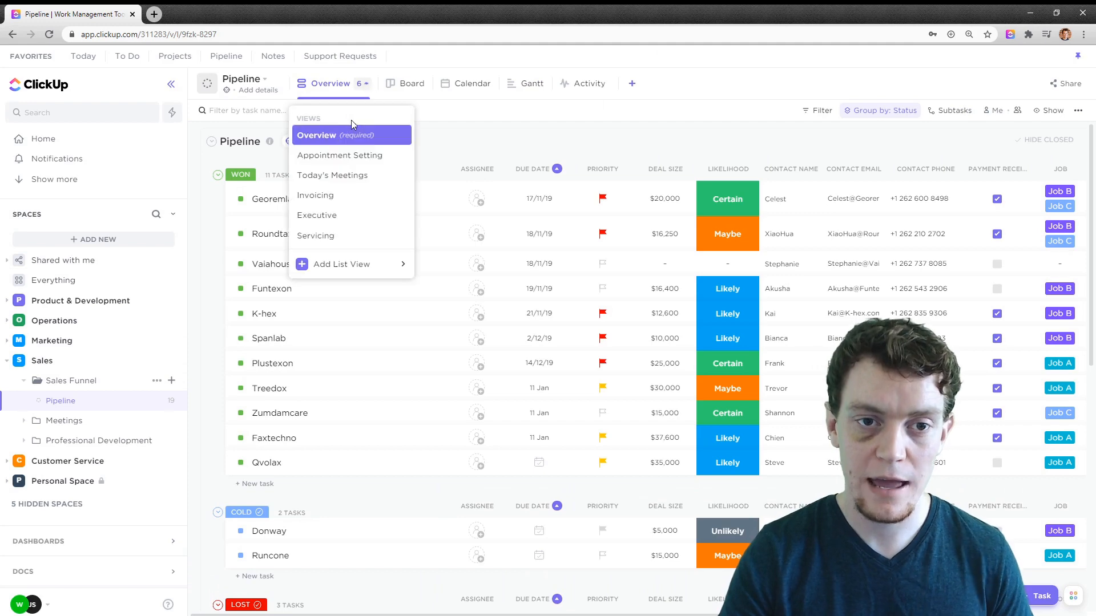
click(338, 157)
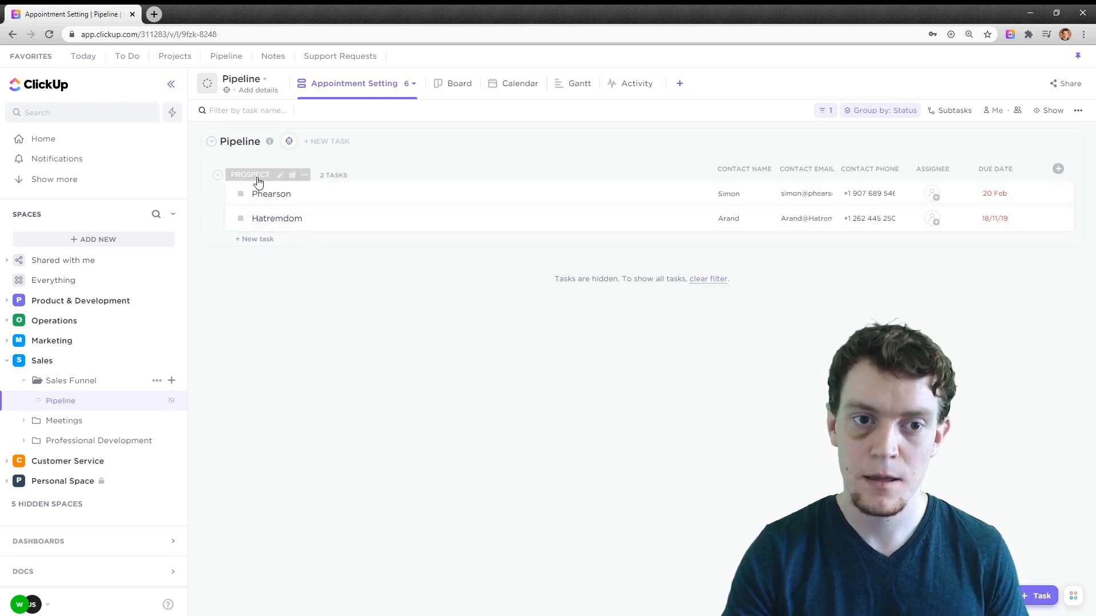
click(240, 194)
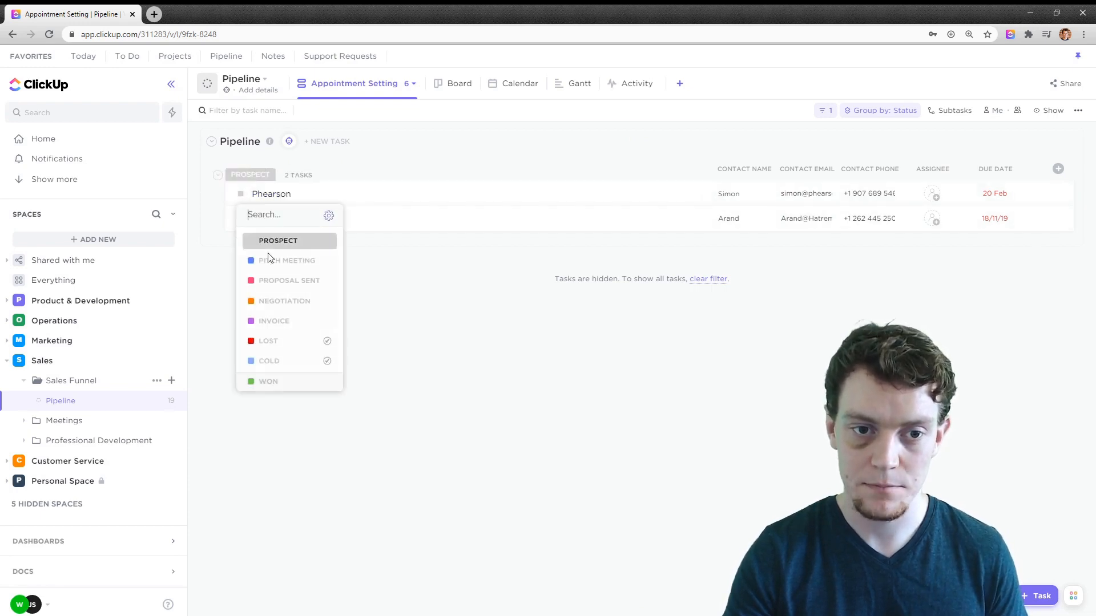
click(711, 393)
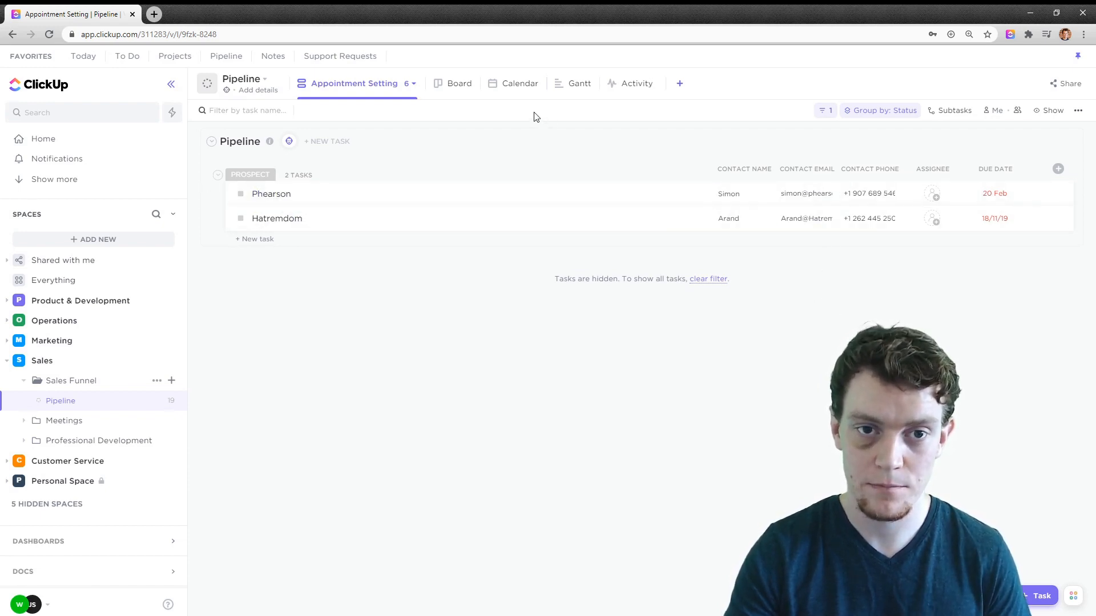
Step: Switch the Pipeline to the Today's Meetings list view
click(387, 87)
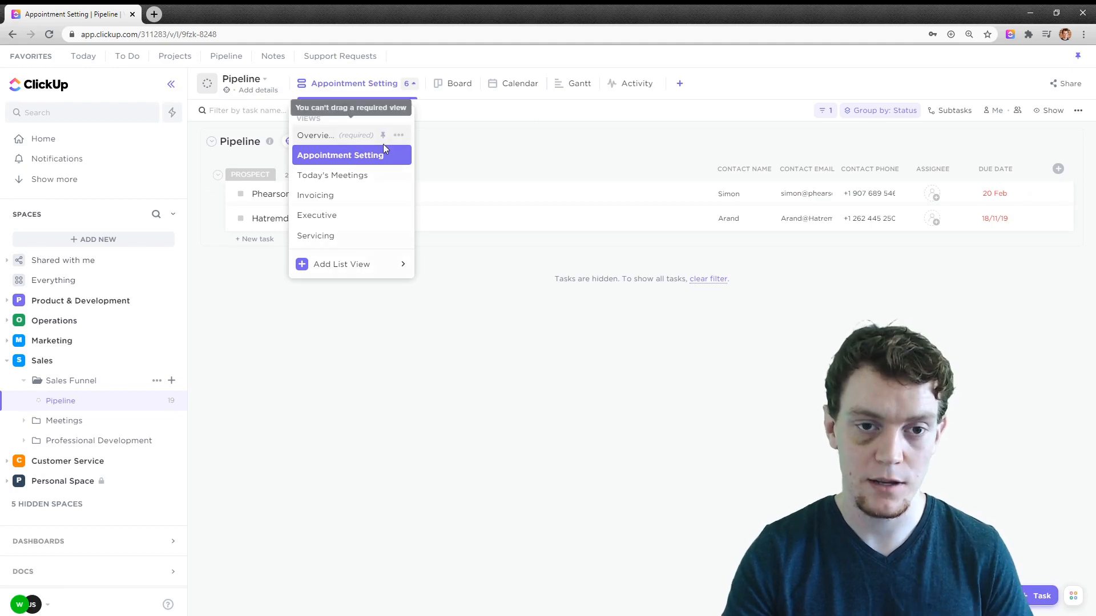
click(355, 176)
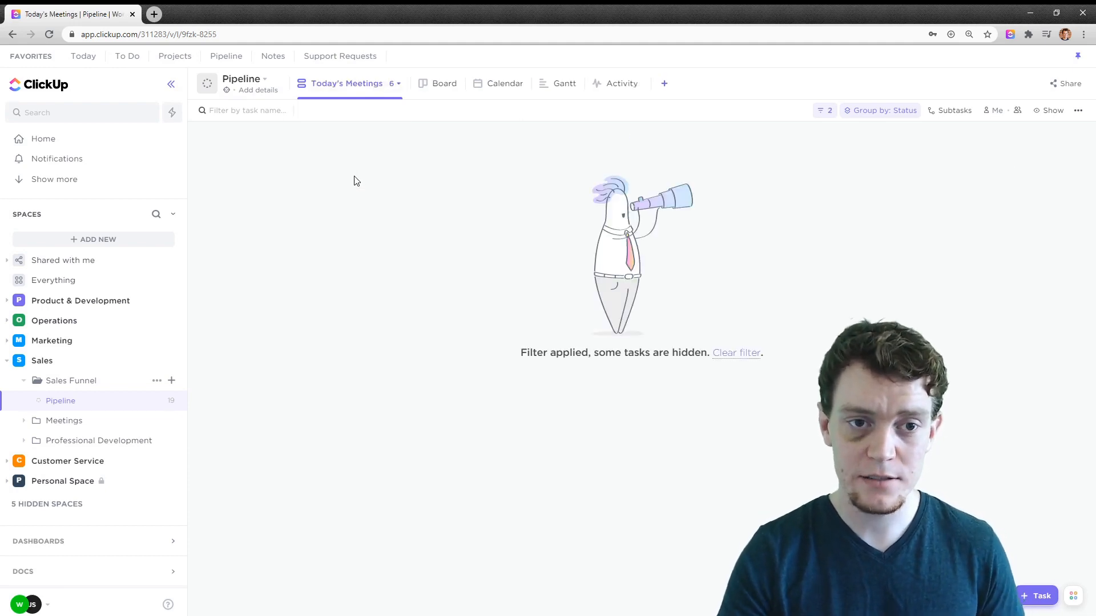
Step: Review the active filters of the Today's Meetings view, and switch the Pipeline to the Invoicing view
click(827, 111)
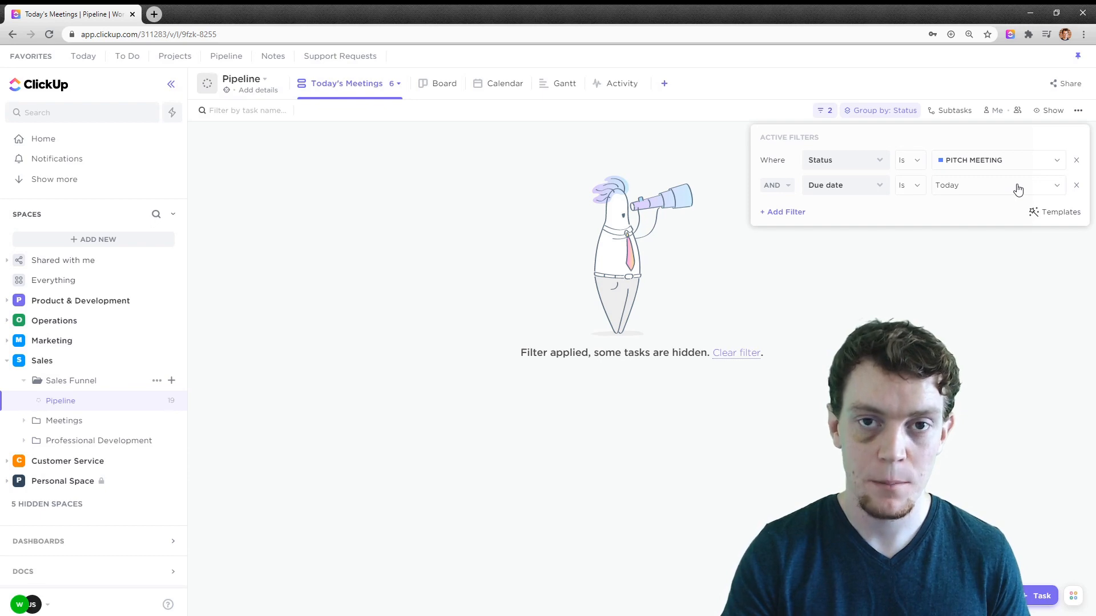
click(735, 253)
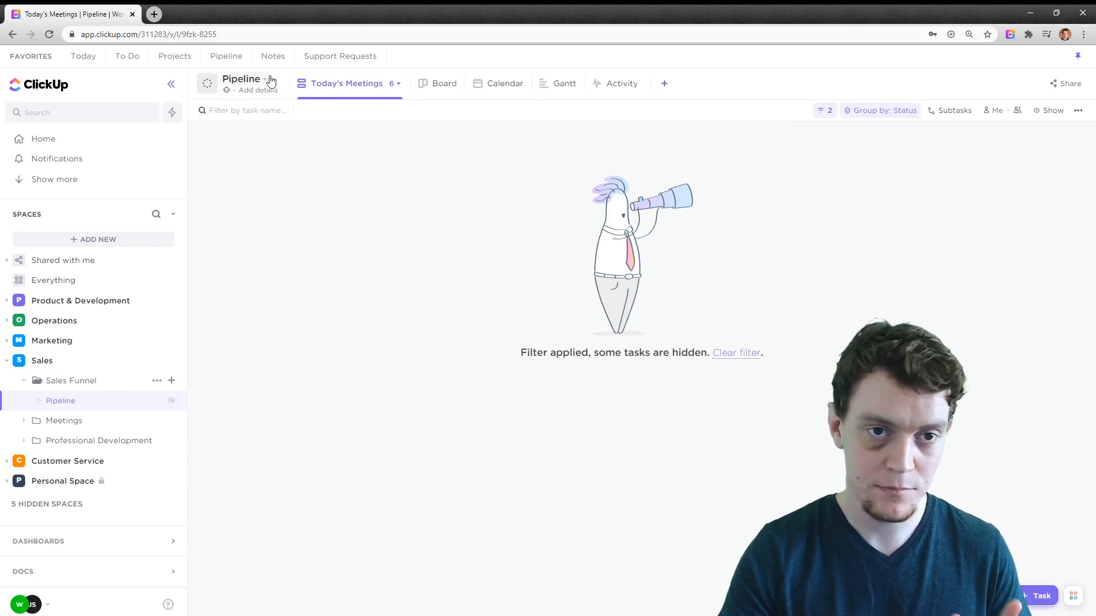
click(386, 91)
click(335, 196)
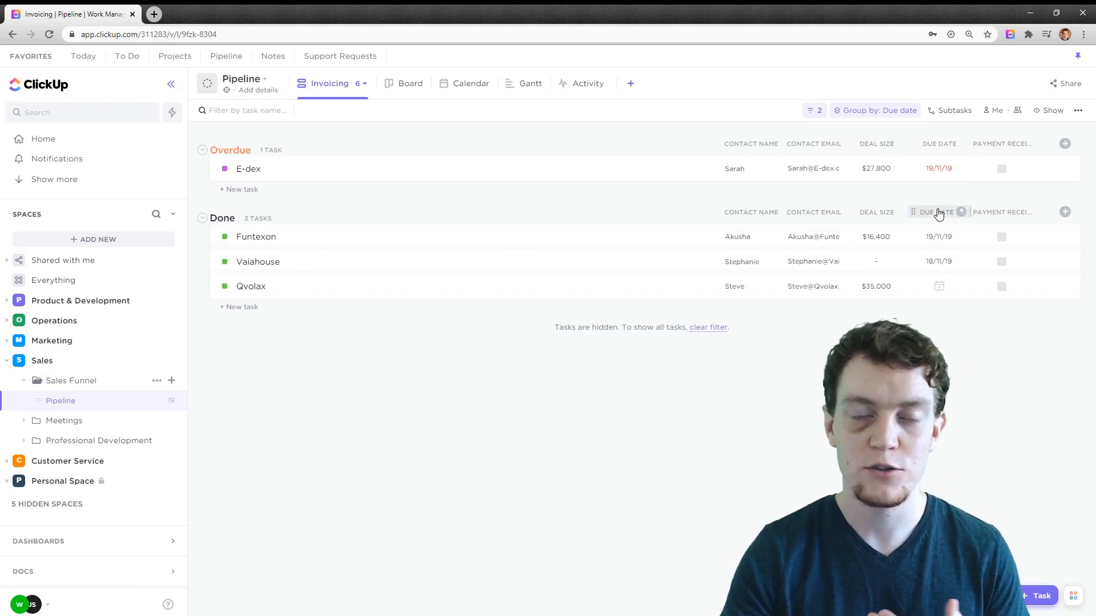
Step: Switch the Pipeline to the Executive view and examine its active Deal Size filter
click(365, 96)
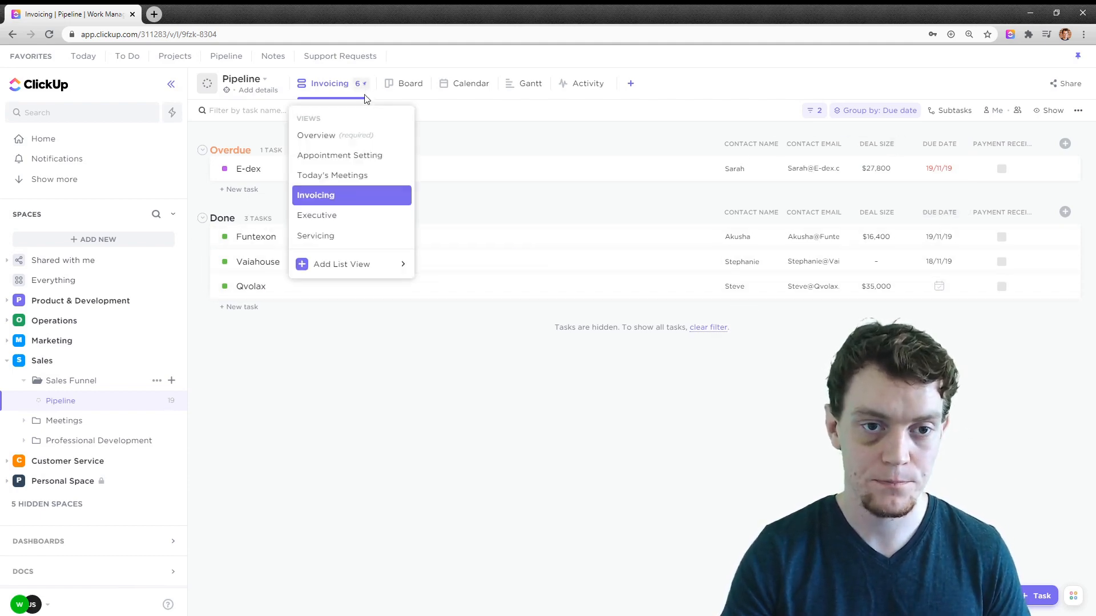
click(321, 220)
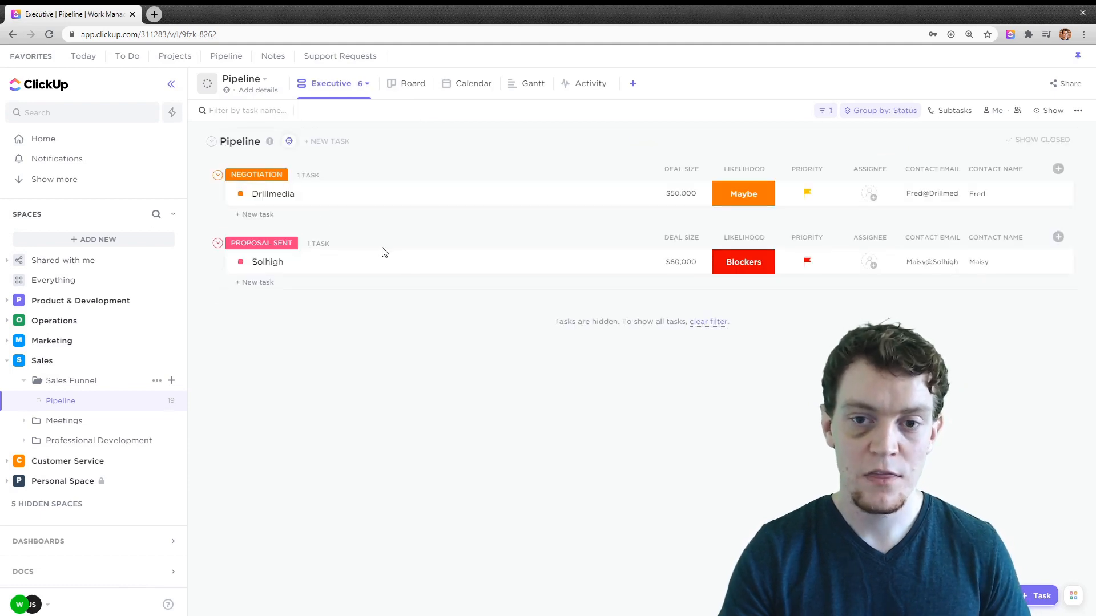
click(825, 110)
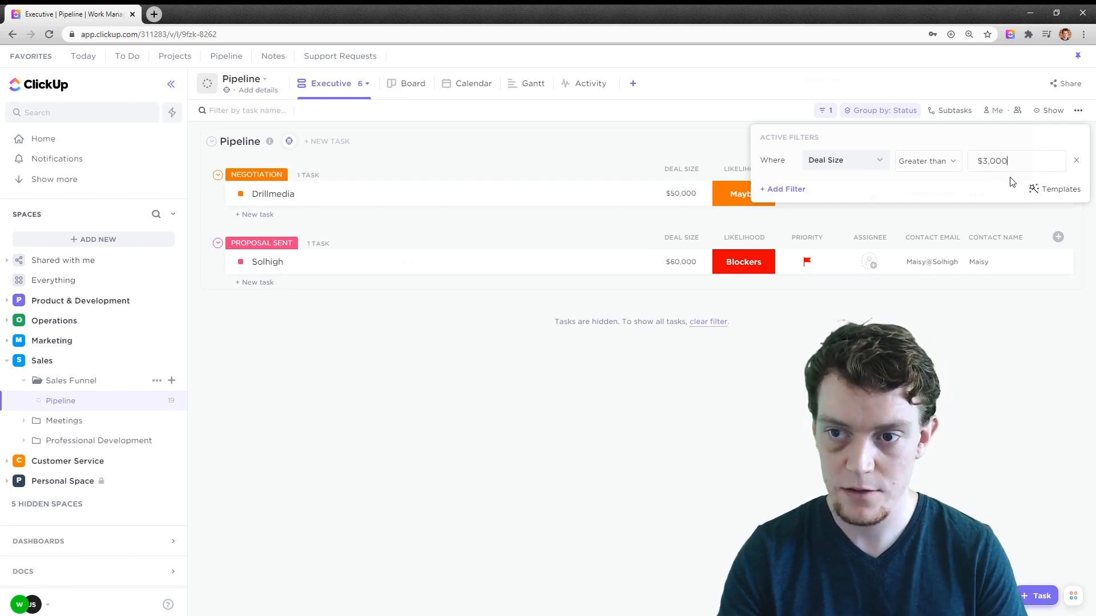
click(826, 325)
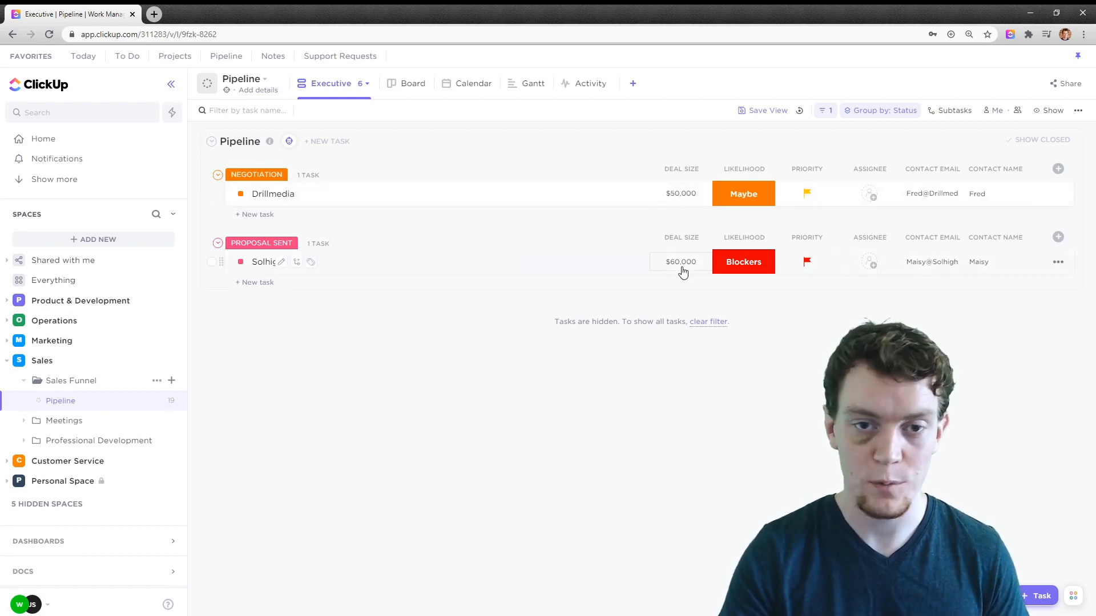
Step: Switch the Pipeline to the Servicing list view
click(361, 86)
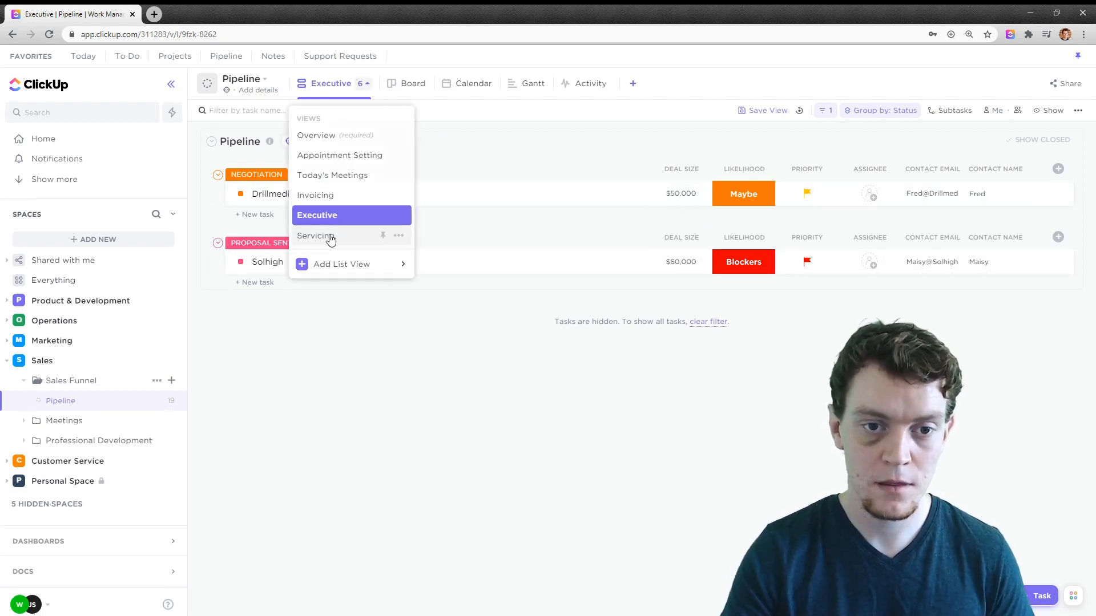
click(330, 237)
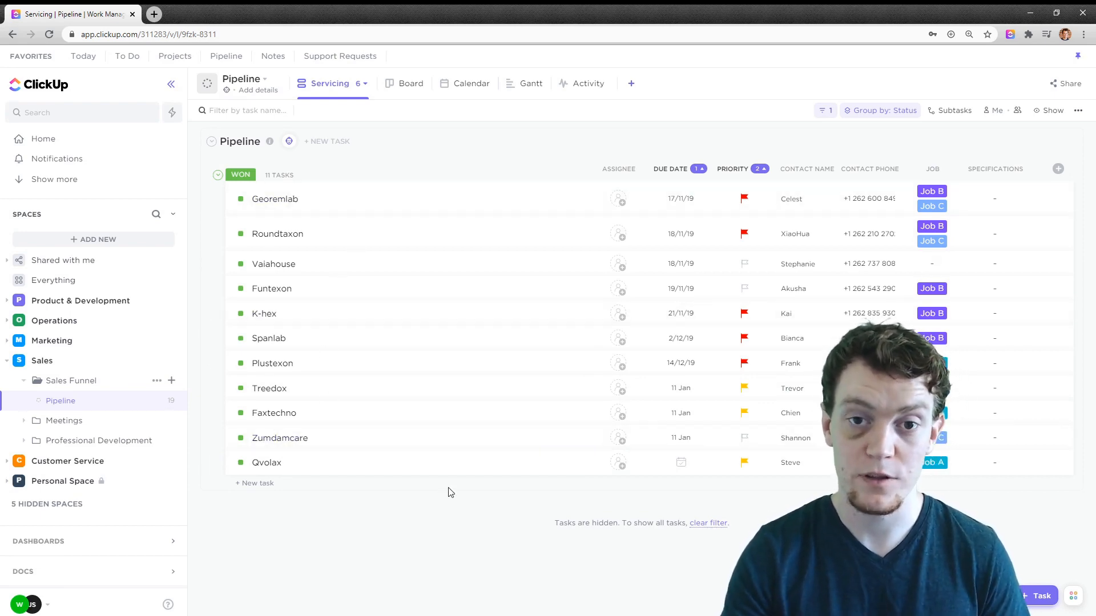
Step: Look through the view types that can be added to the Pipeline and preview the Chat page view
click(634, 83)
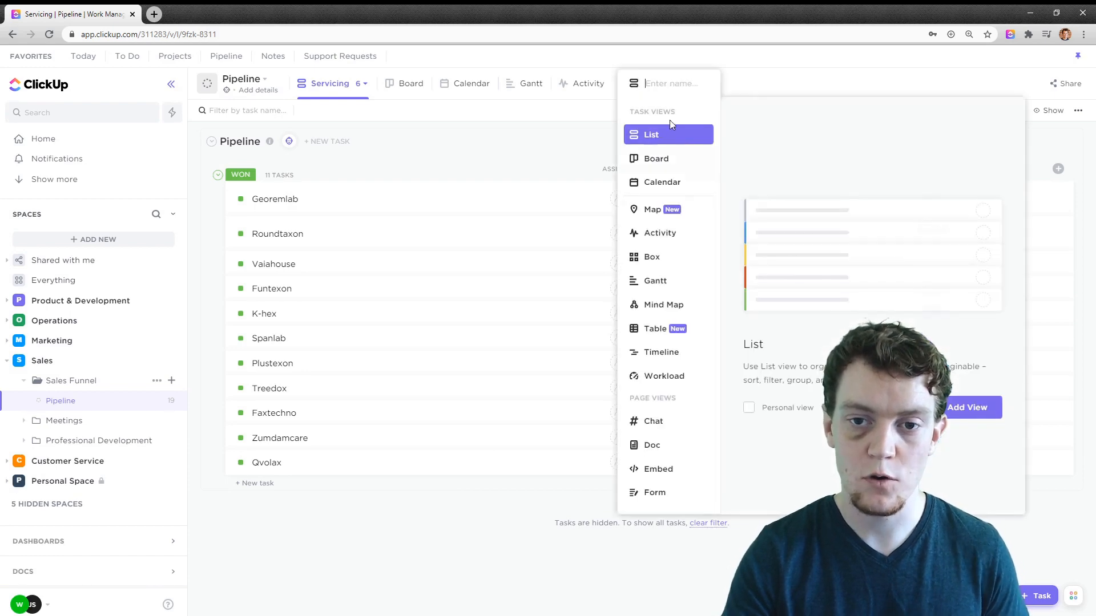
click(685, 425)
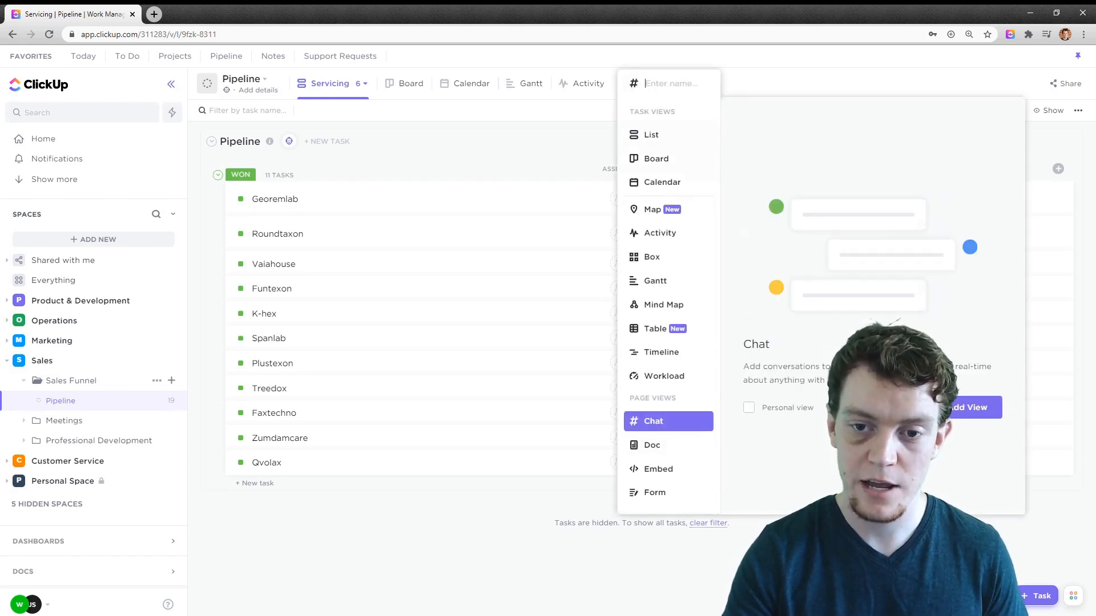
Step: Add a Chat view to the Pipeline list and expand its comment box
click(992, 407)
click(579, 85)
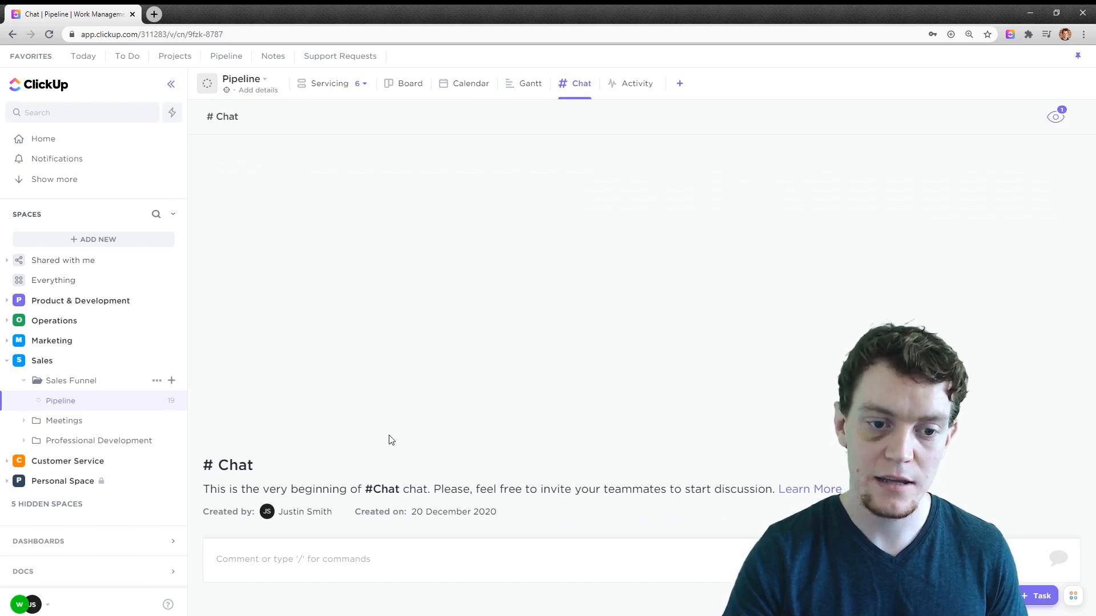
click(302, 558)
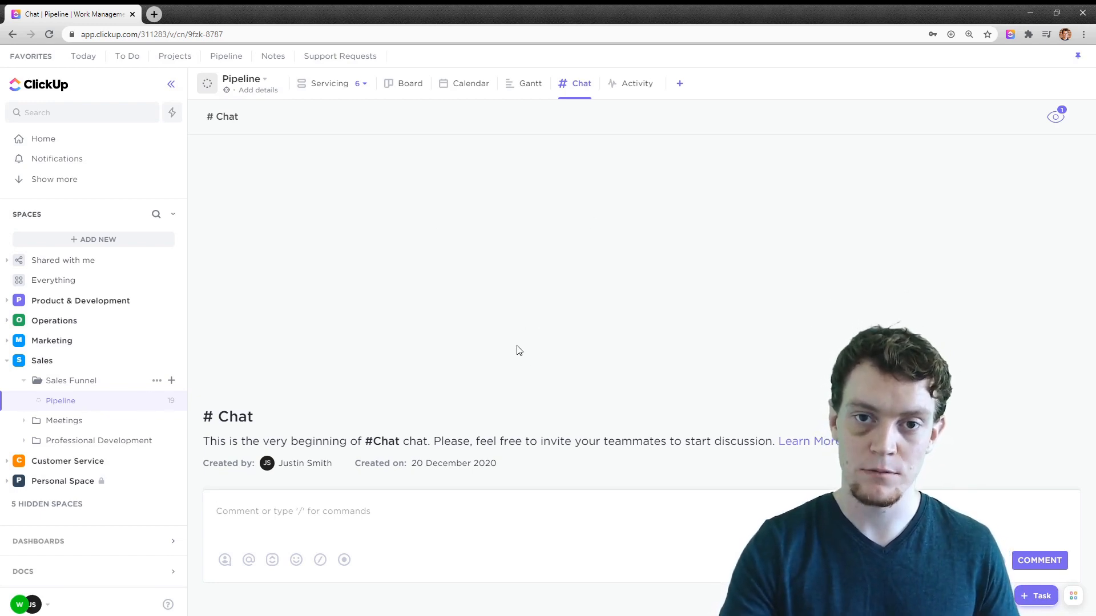
Step: Return to the Servicing view, examine the Georemlab task's name and contact fields, and close the task
click(334, 83)
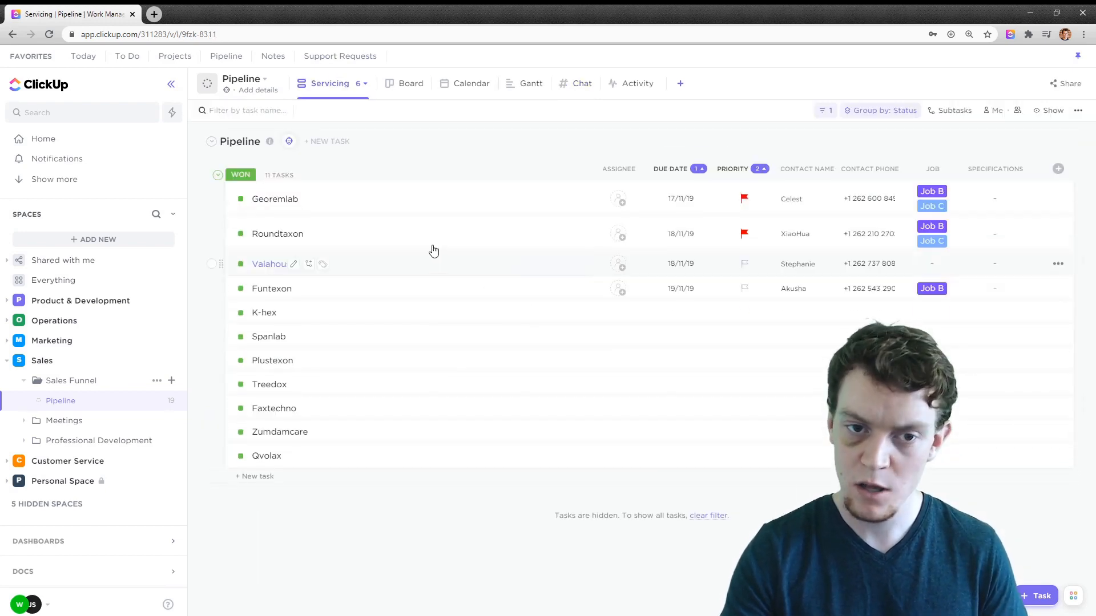
click(393, 206)
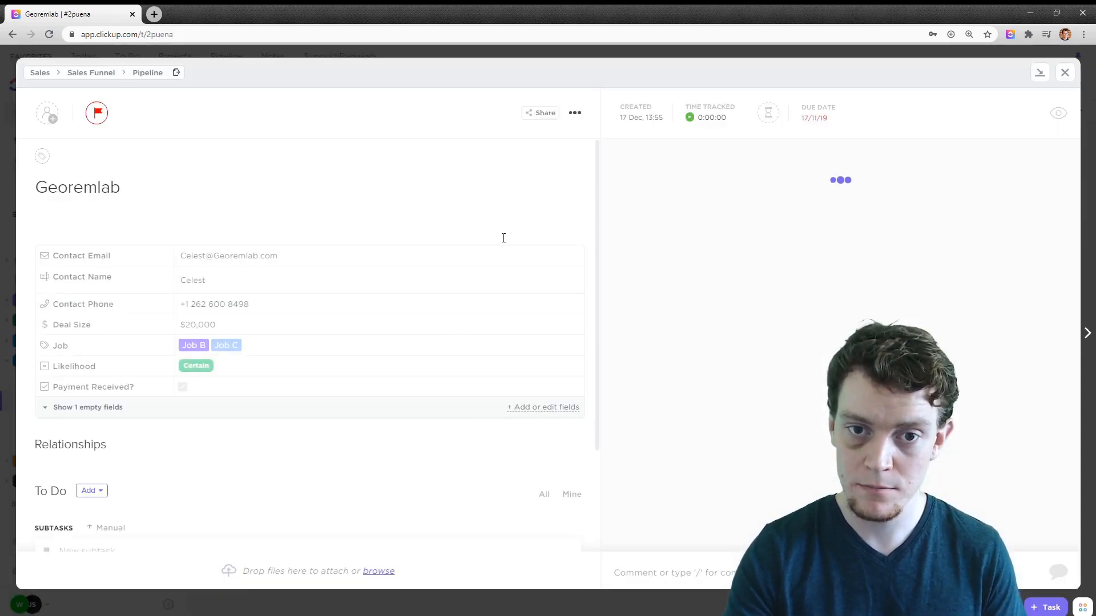
drag(57, 189, 128, 195)
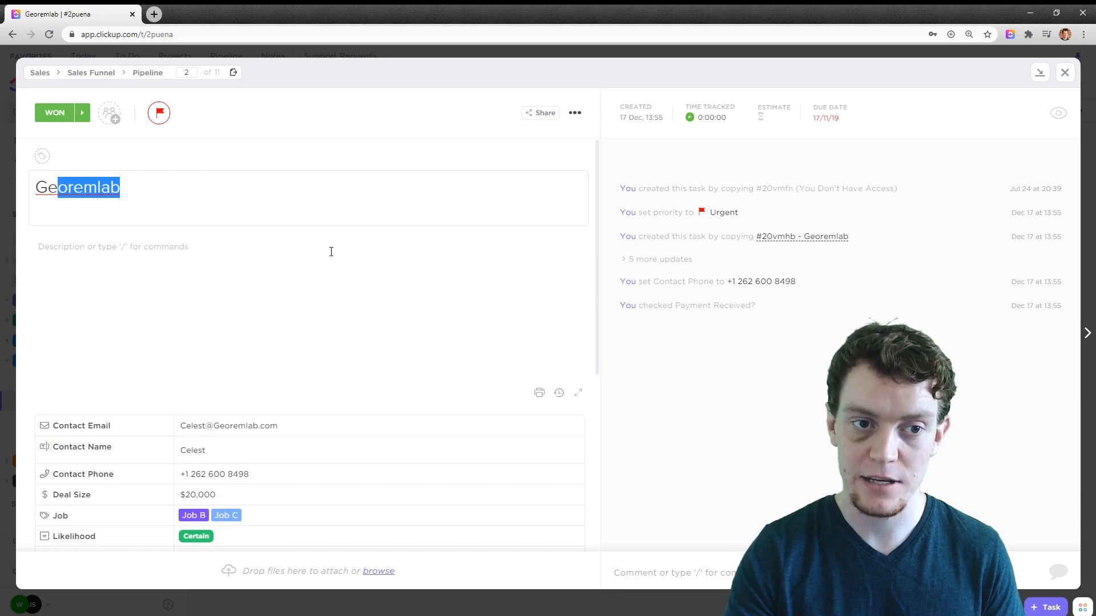
click(1065, 73)
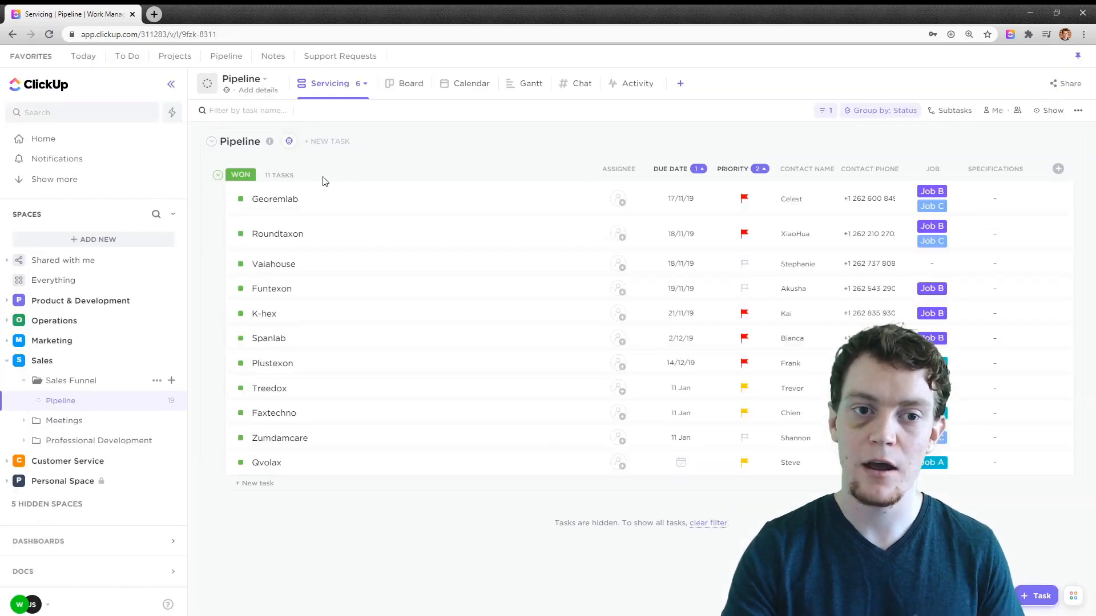
Step: Preview the Embed and Form page view types available for the Pipeline list without adding either
click(682, 84)
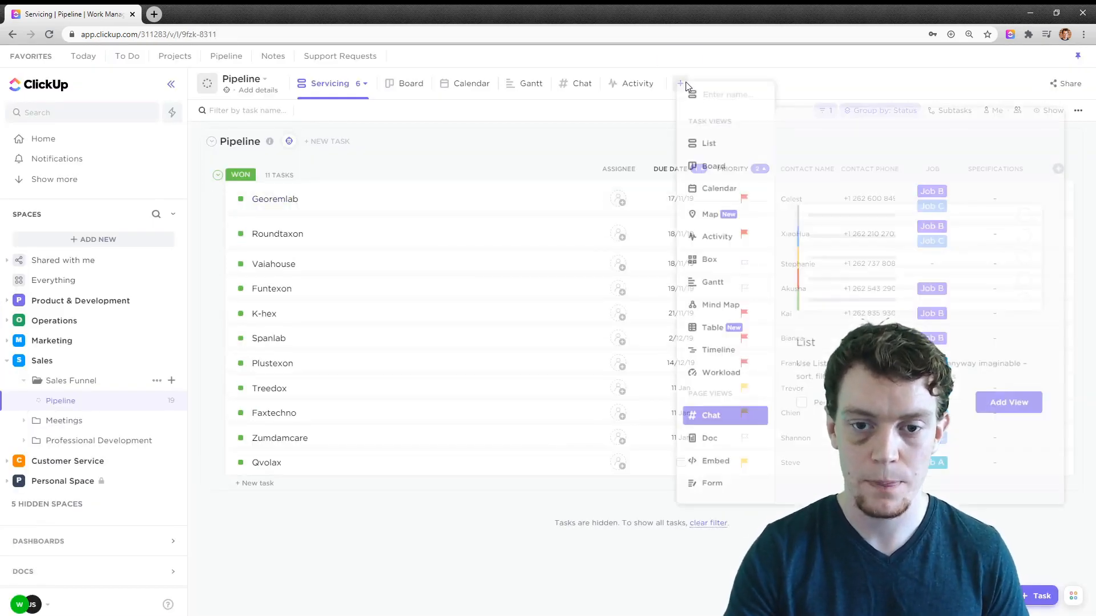
click(714, 467)
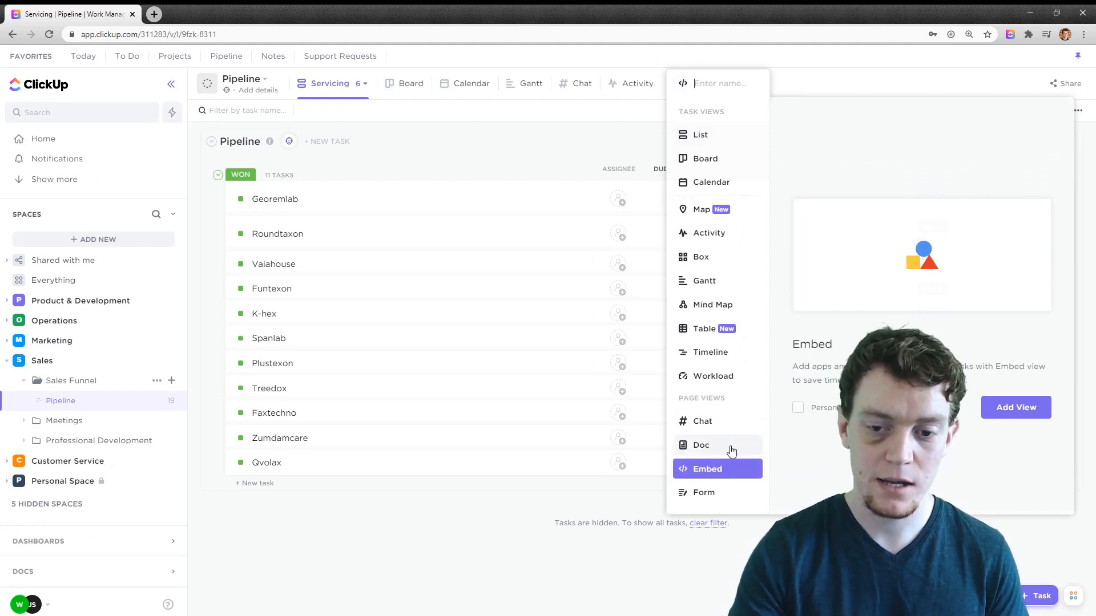
click(724, 500)
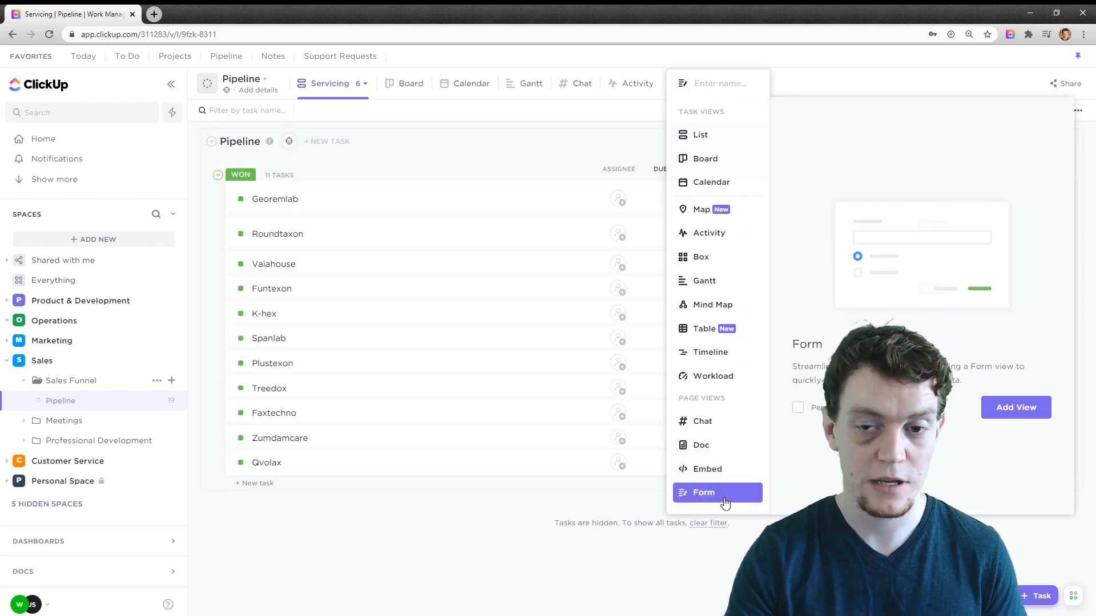
click(511, 531)
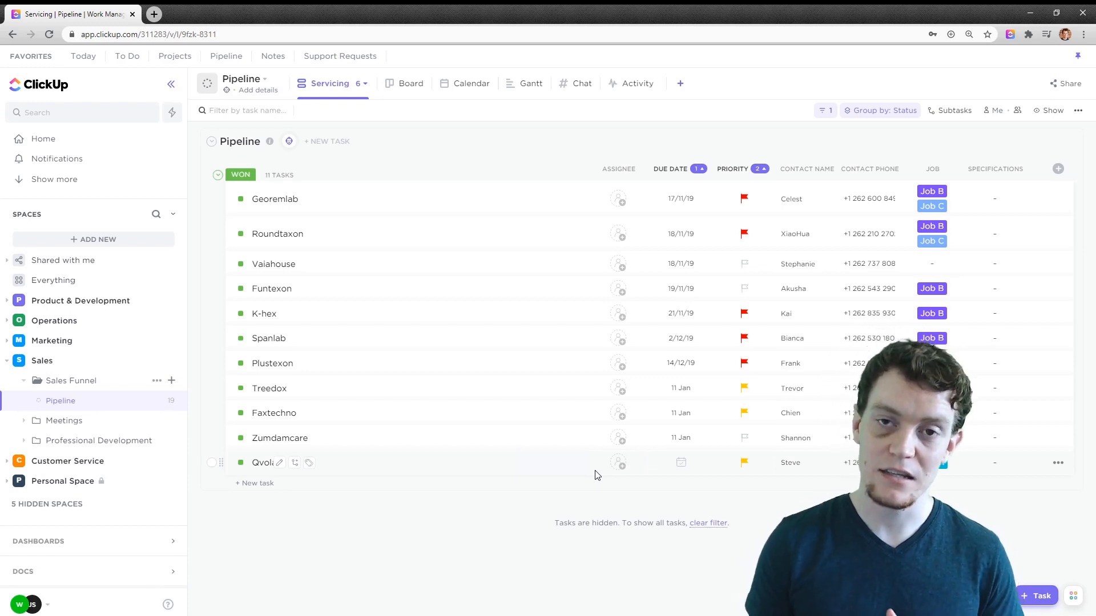
Step: Open the Epic 1 list in the Epics folder of the Product & Development space
click(137, 301)
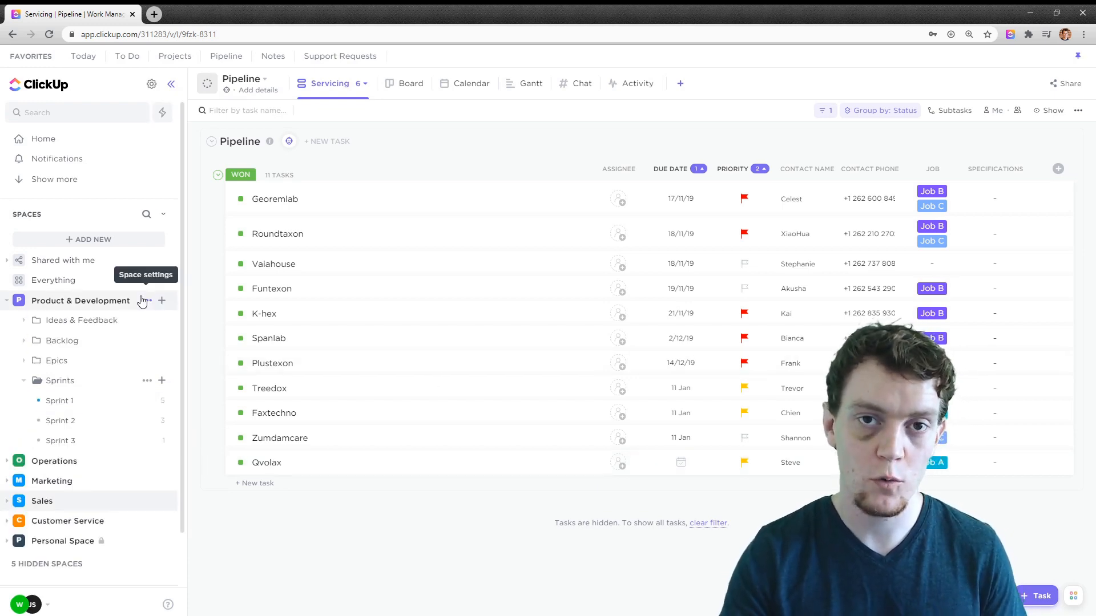
click(96, 362)
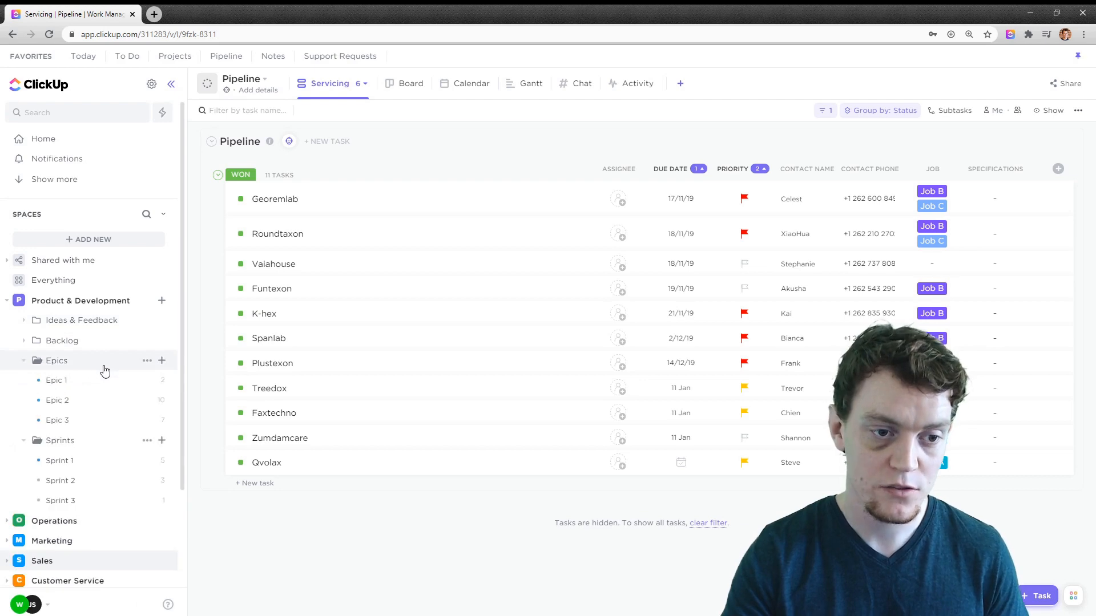
click(78, 382)
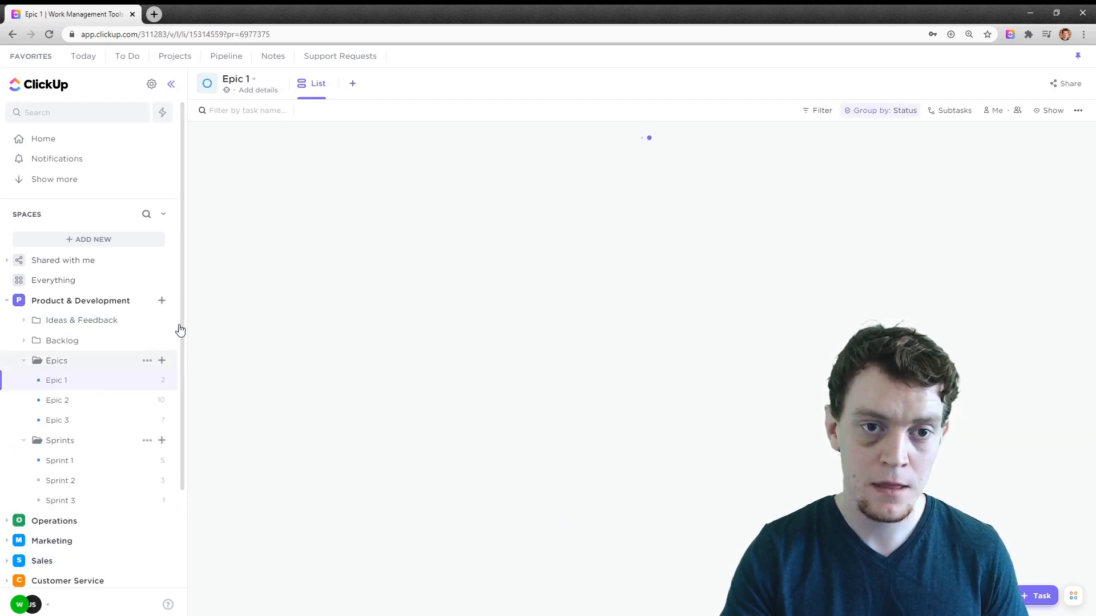
Step: Examine the practitioner profile page story in Epic 1 and the lists it belongs to, then close it
click(379, 194)
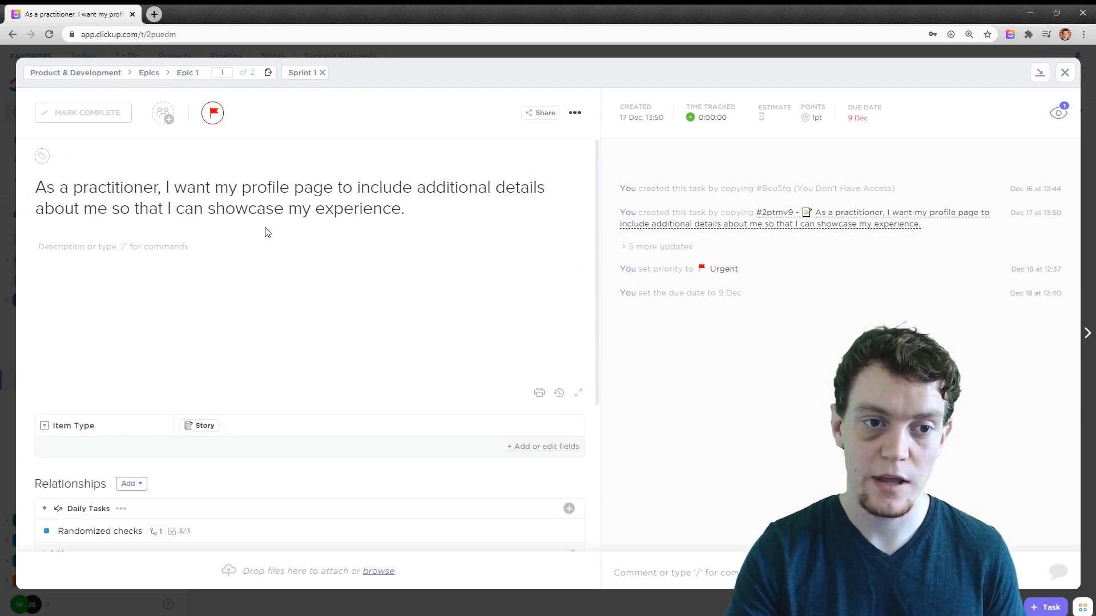
click(416, 204)
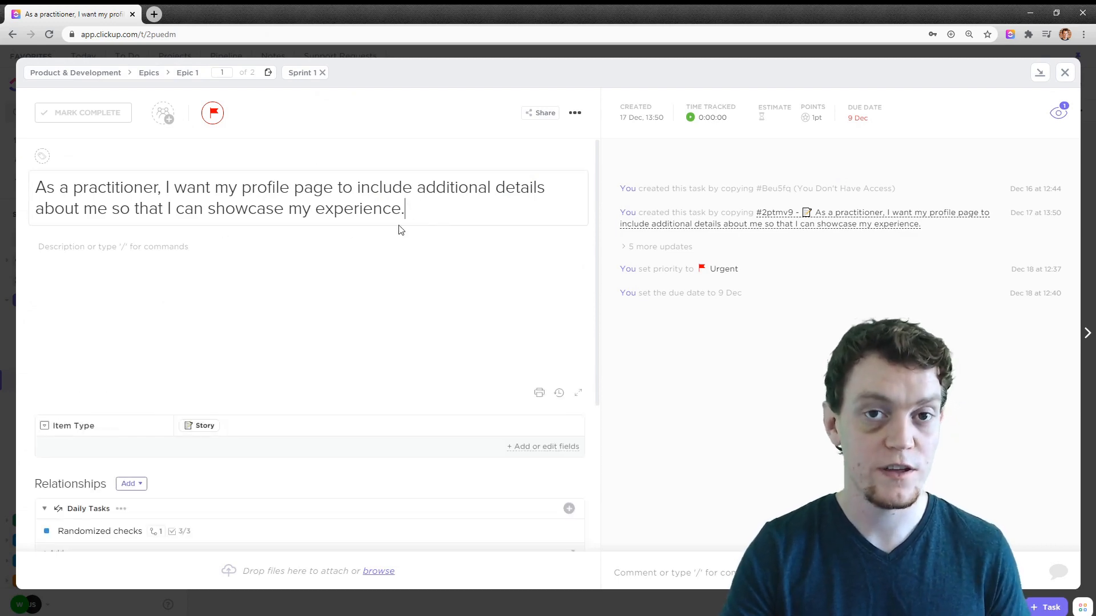
click(770, 377)
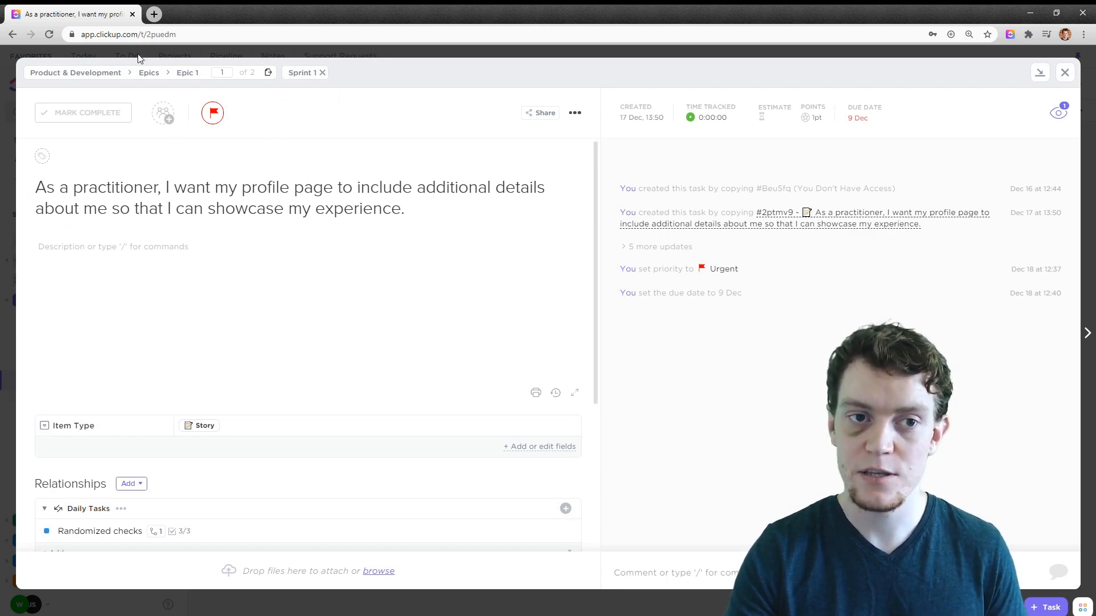
click(1064, 73)
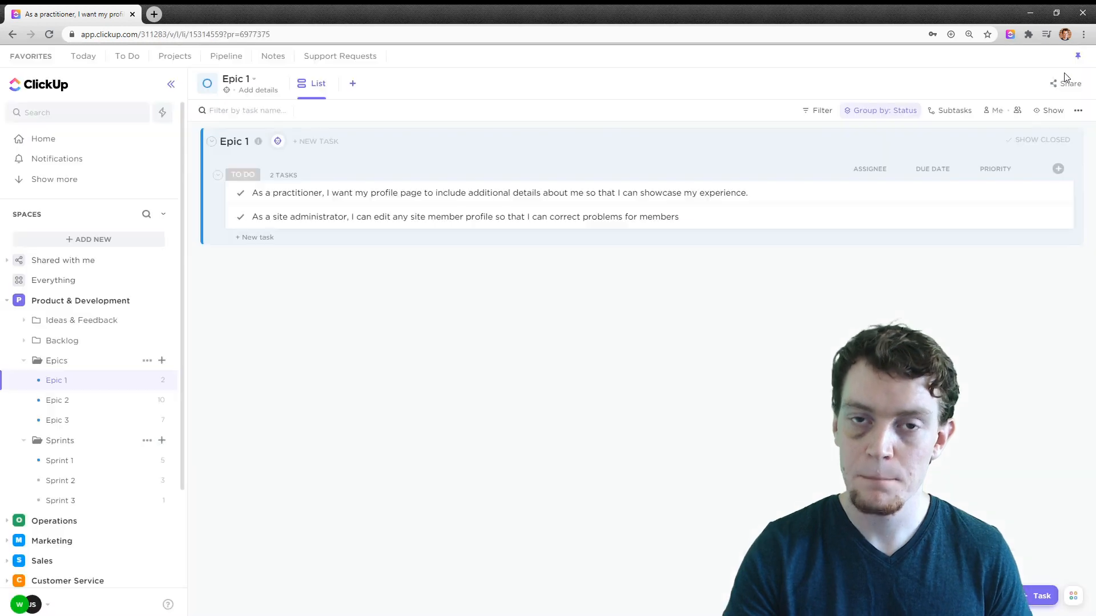
Step: View the user stories in the Epic 2 and Sprint 1 lists and collapse the Sprints folder
click(94, 407)
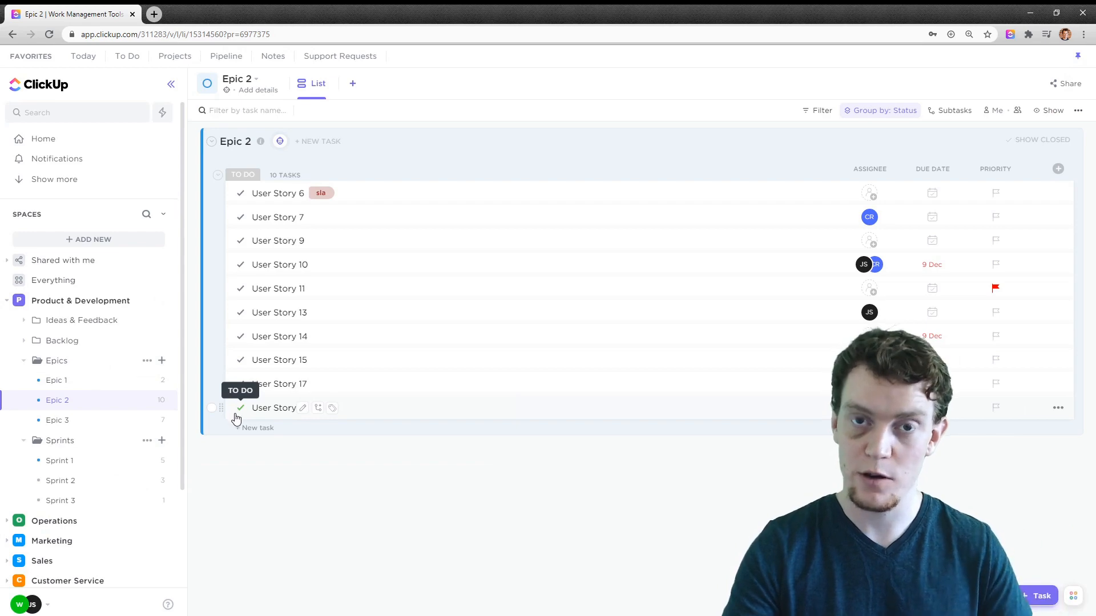
click(76, 463)
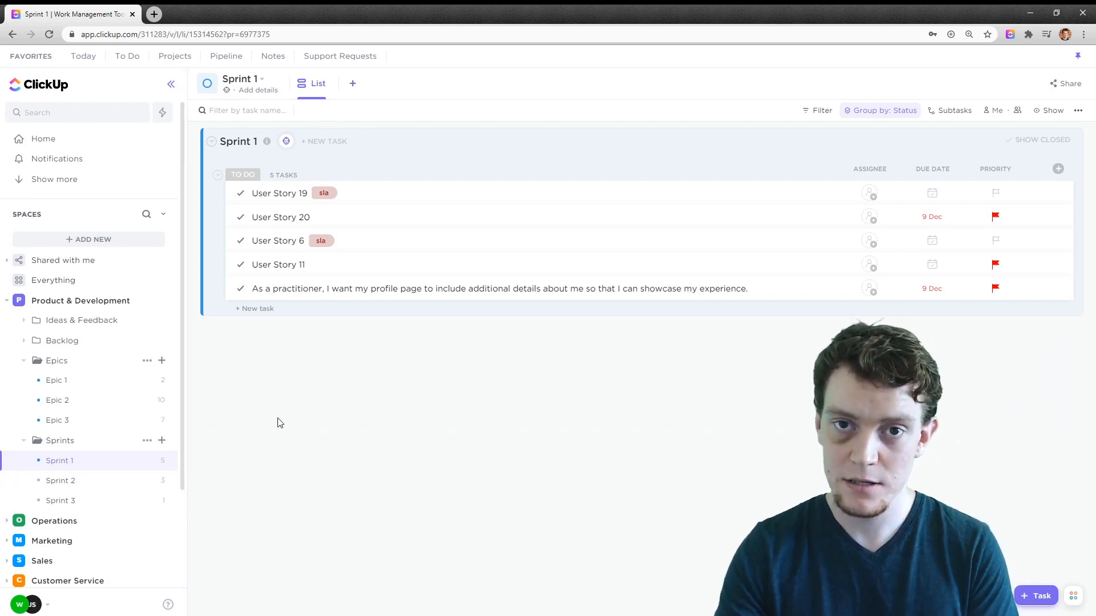
click(110, 440)
click(109, 439)
click(108, 439)
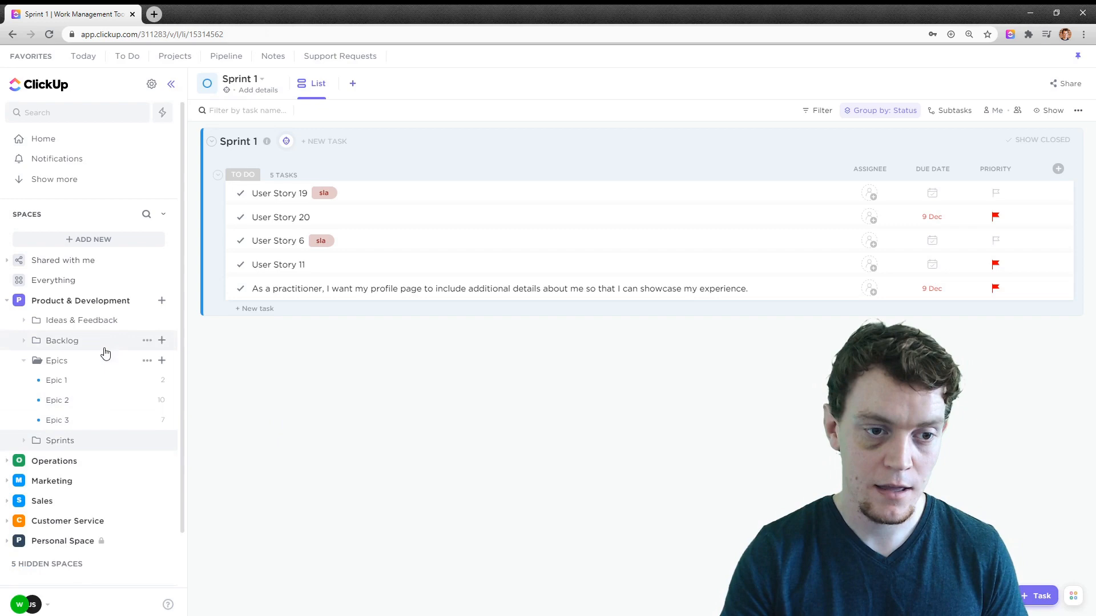
Step: Collapse Product & Development and view the Daily Tasks and Support Requests lists in the Customer Service space
click(131, 300)
click(80, 381)
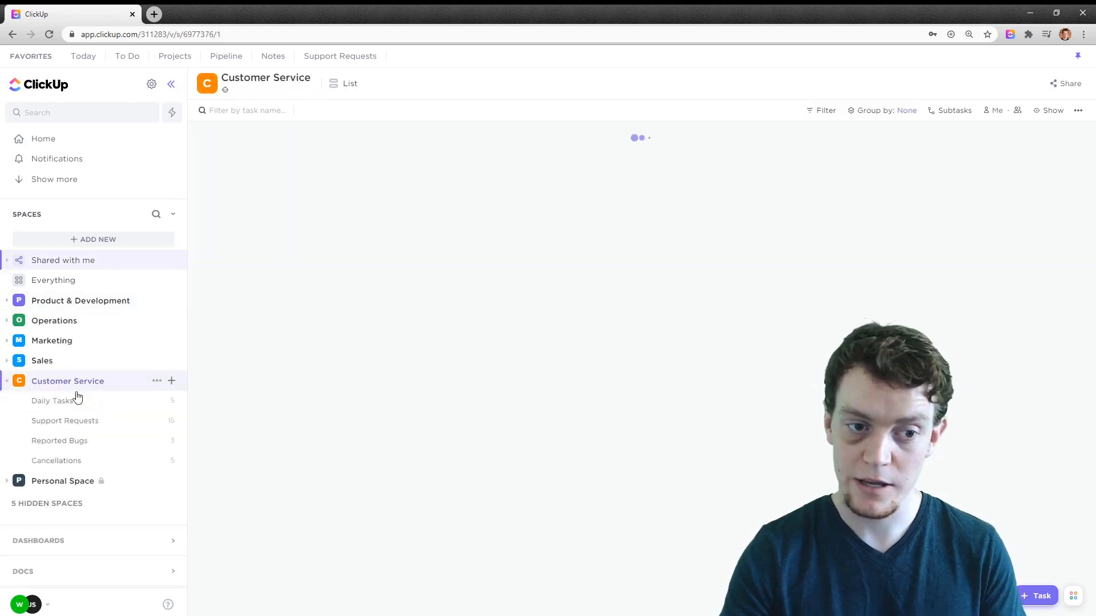
click(79, 402)
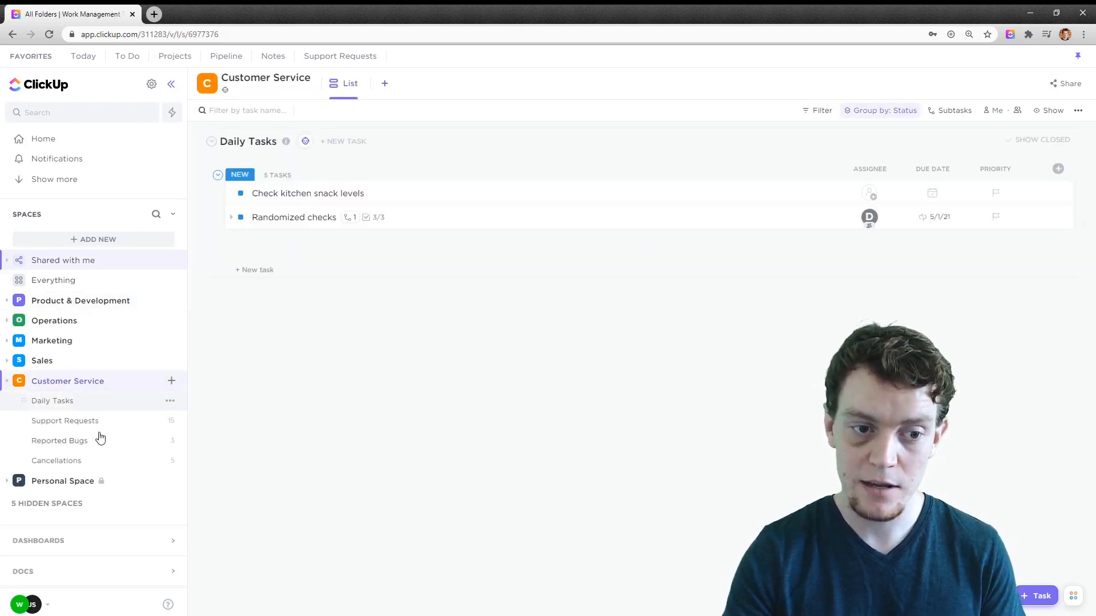
click(87, 423)
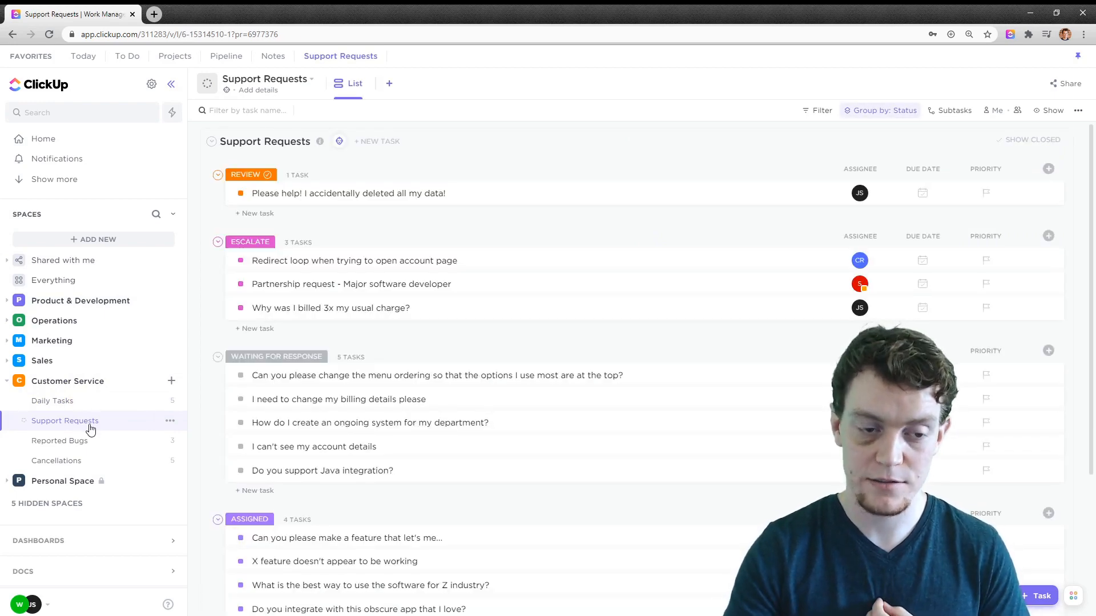
Step: Check which lists User Story 6, User Story 10 and Check kitchen snack levels belong to from Personal Space's My To-Do List
click(71, 481)
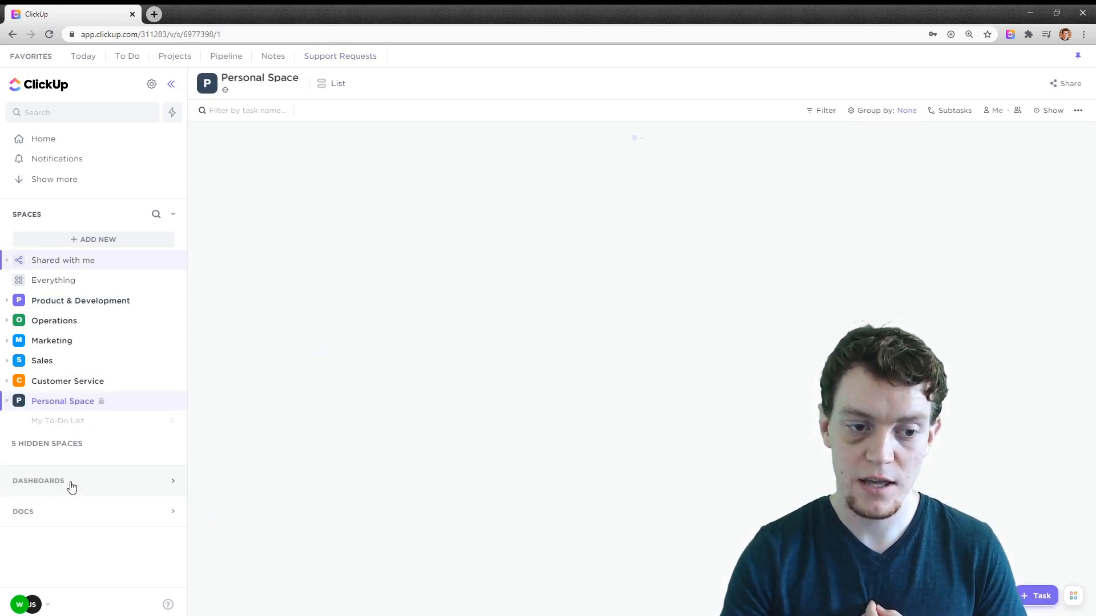
click(50, 422)
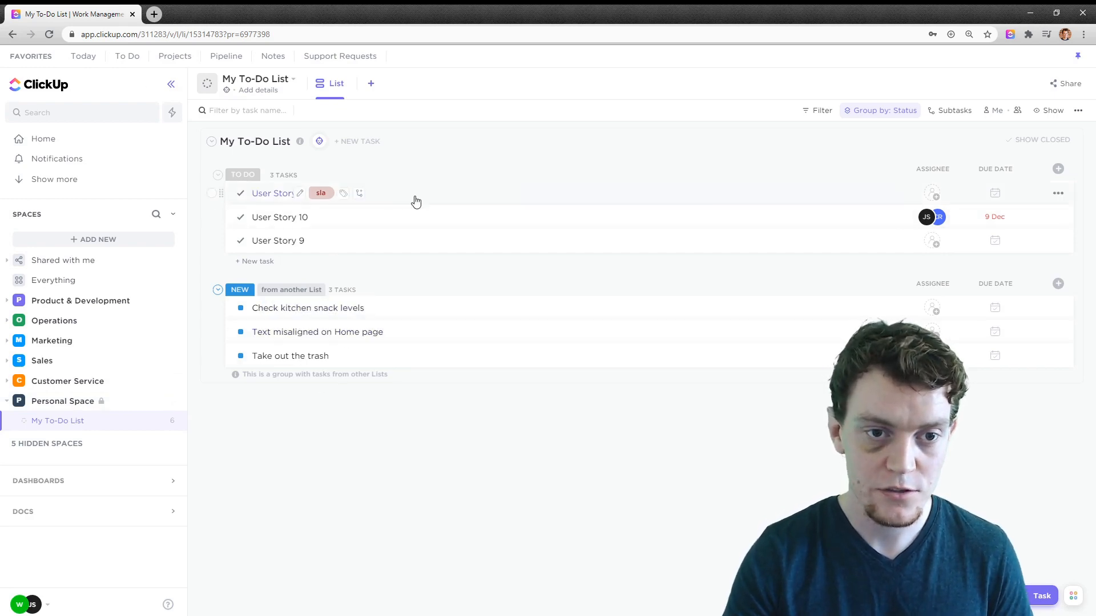
click(307, 203)
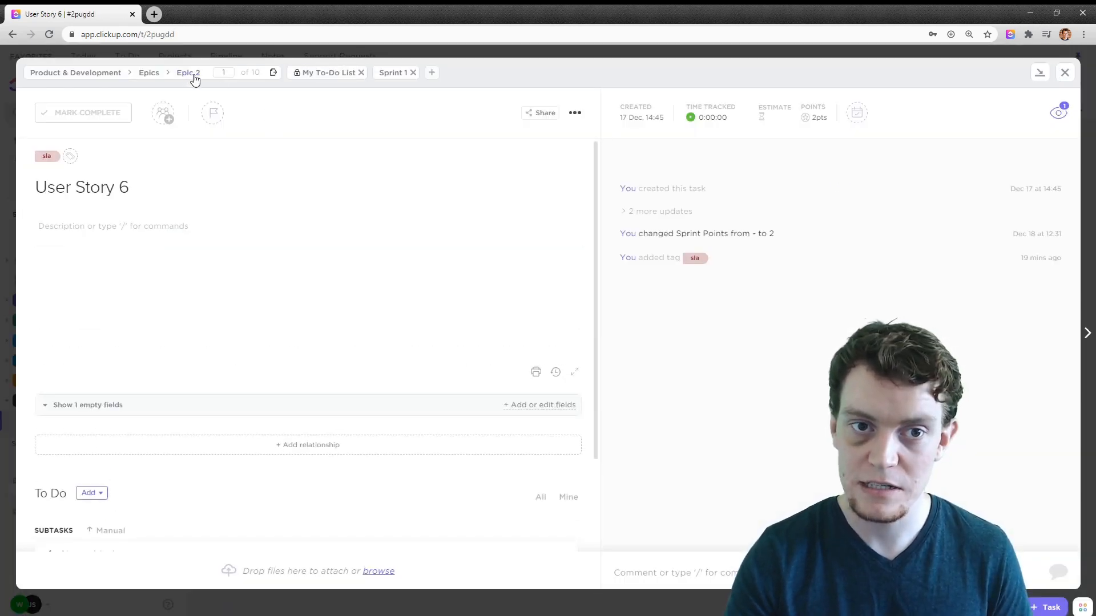
click(1087, 333)
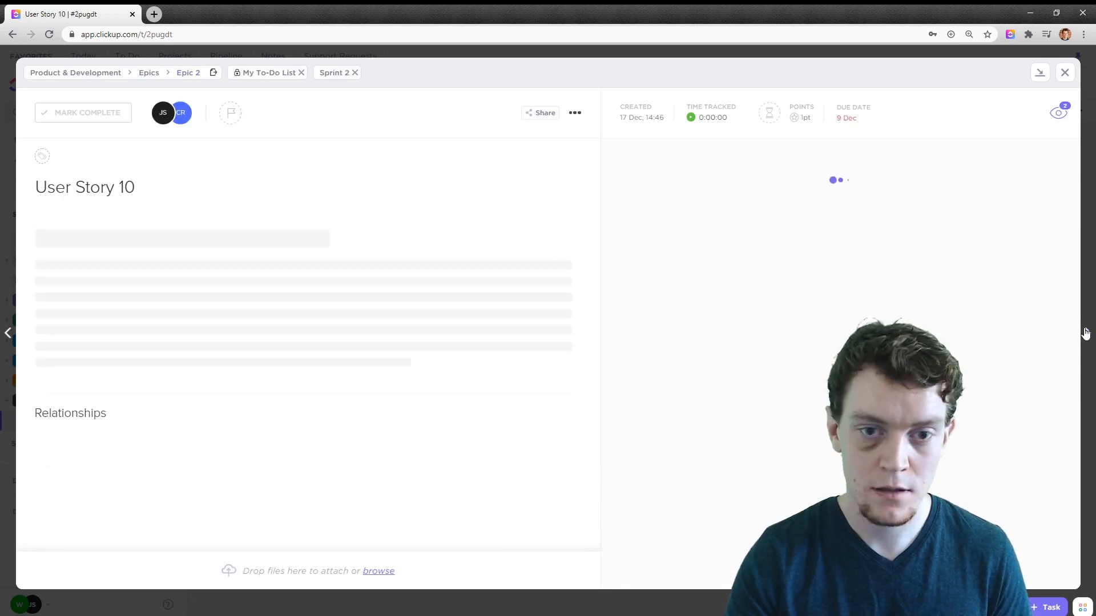
click(1086, 334)
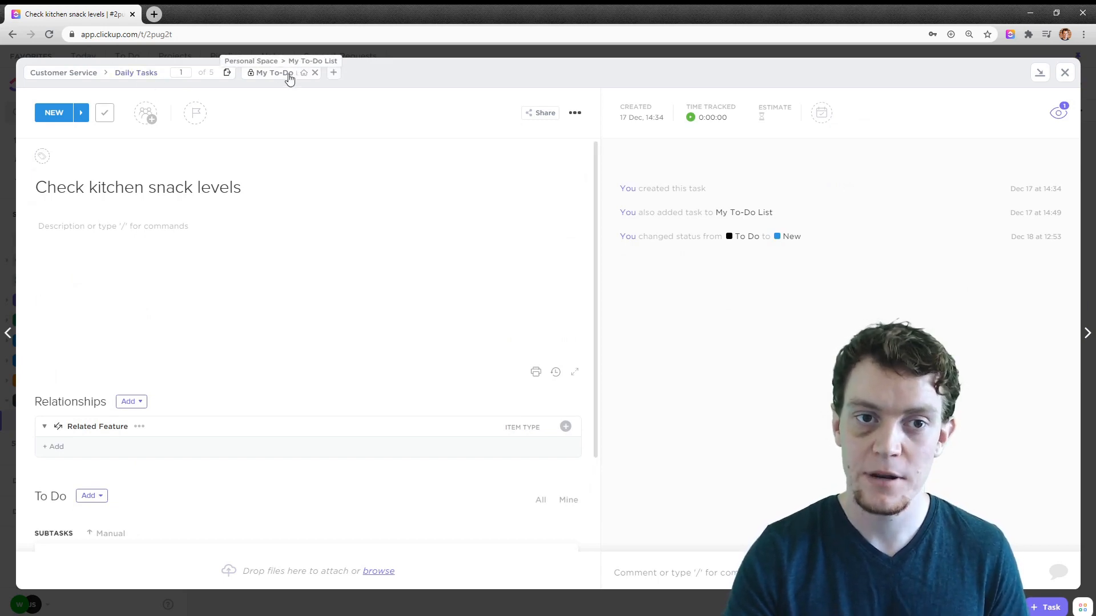
click(1065, 73)
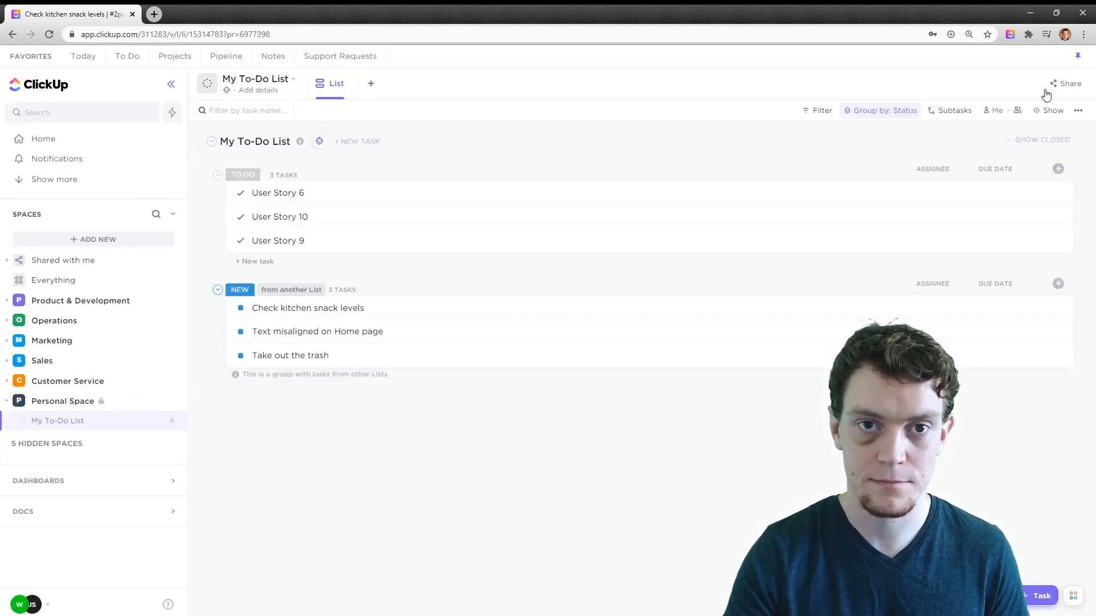
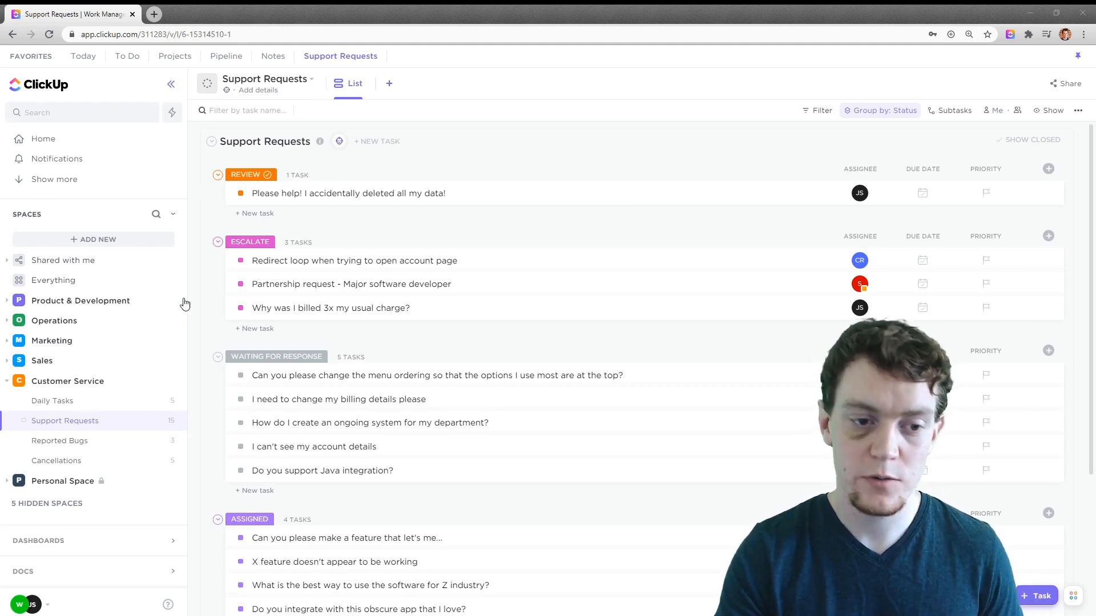
Step: Collapse Customer Service and open the Submit A Bug form of the Bugs list in the Product & Development Backlog
click(122, 381)
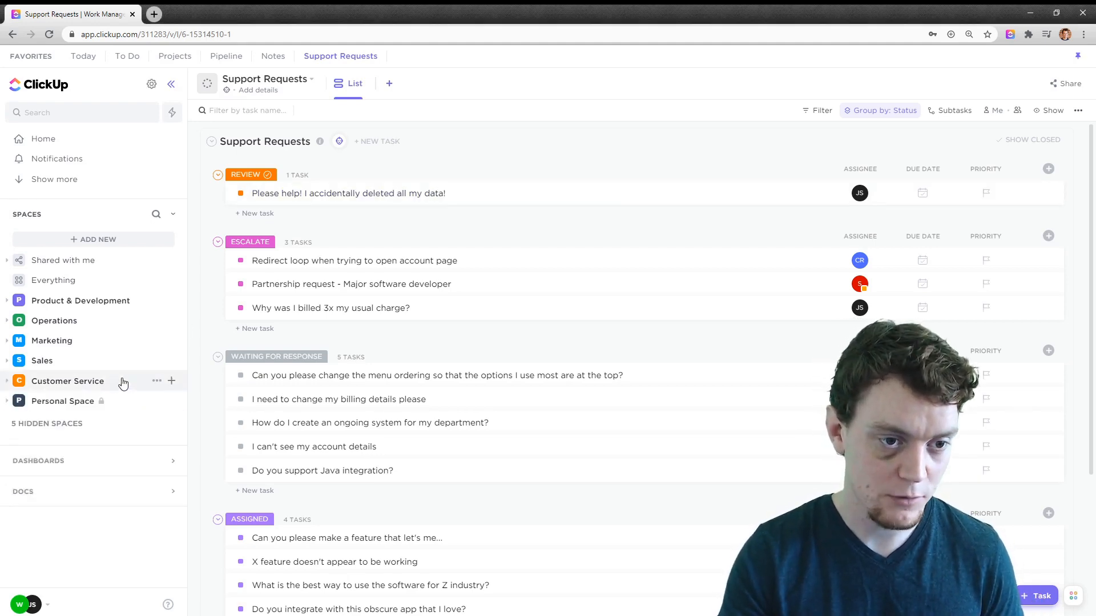
click(124, 308)
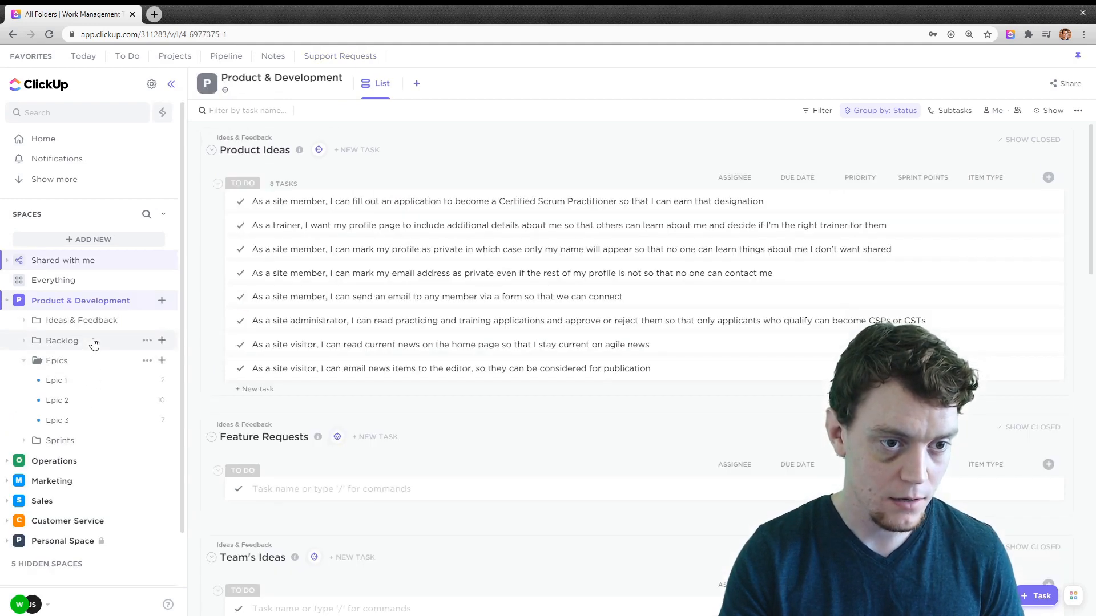
click(94, 342)
click(90, 402)
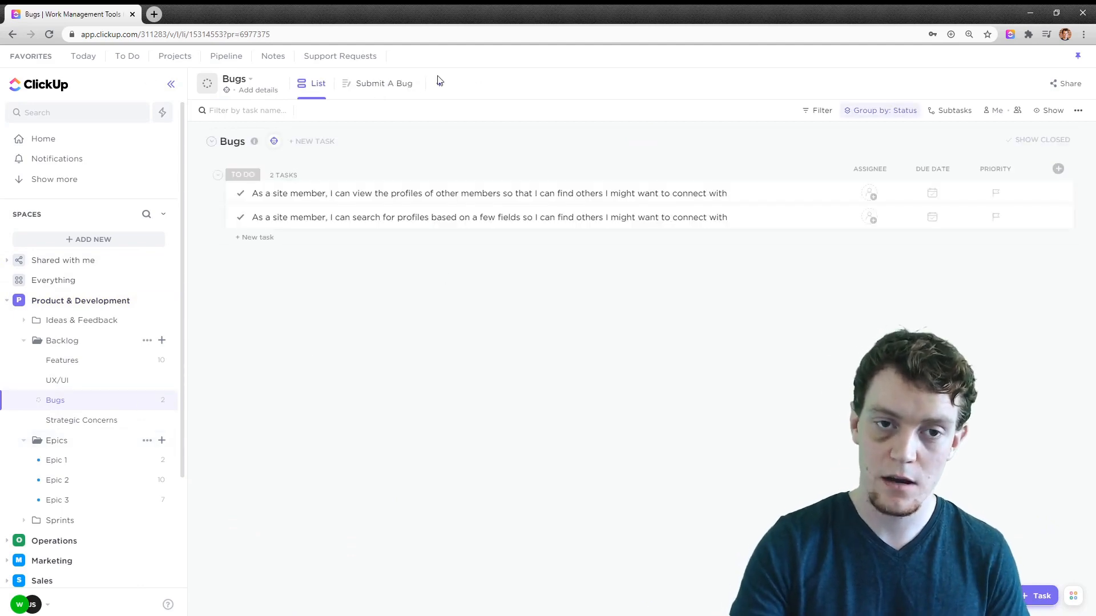
click(378, 83)
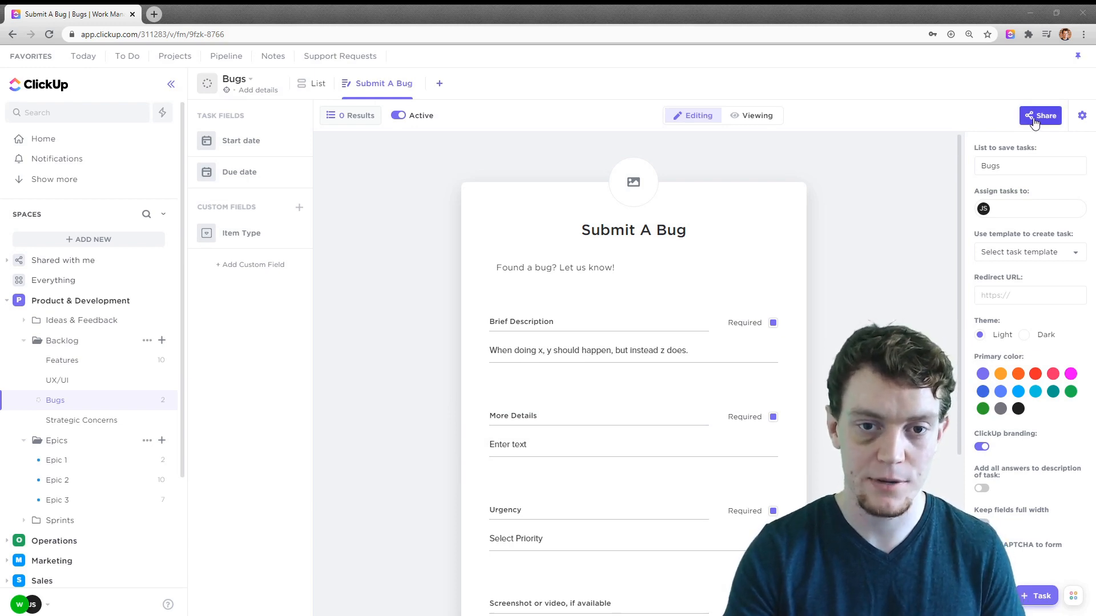
click(881, 324)
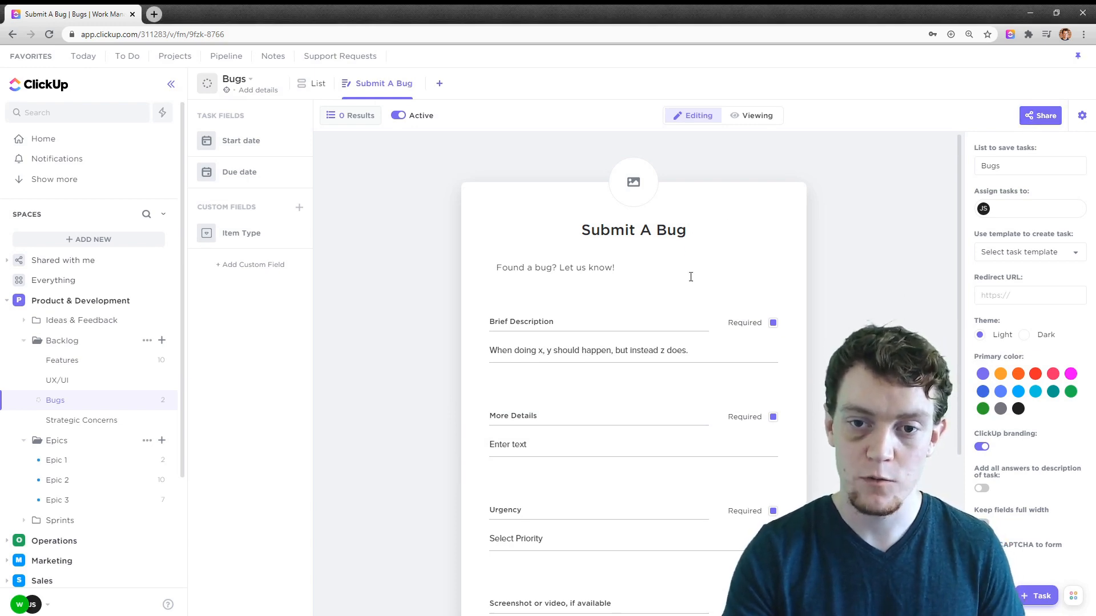
Step: Preview the Submit A Bug form as respondents see it, from the Brief Description question down to the end
scroll(675, 435, down, 4)
click(747, 116)
scroll(636, 434, down, 3)
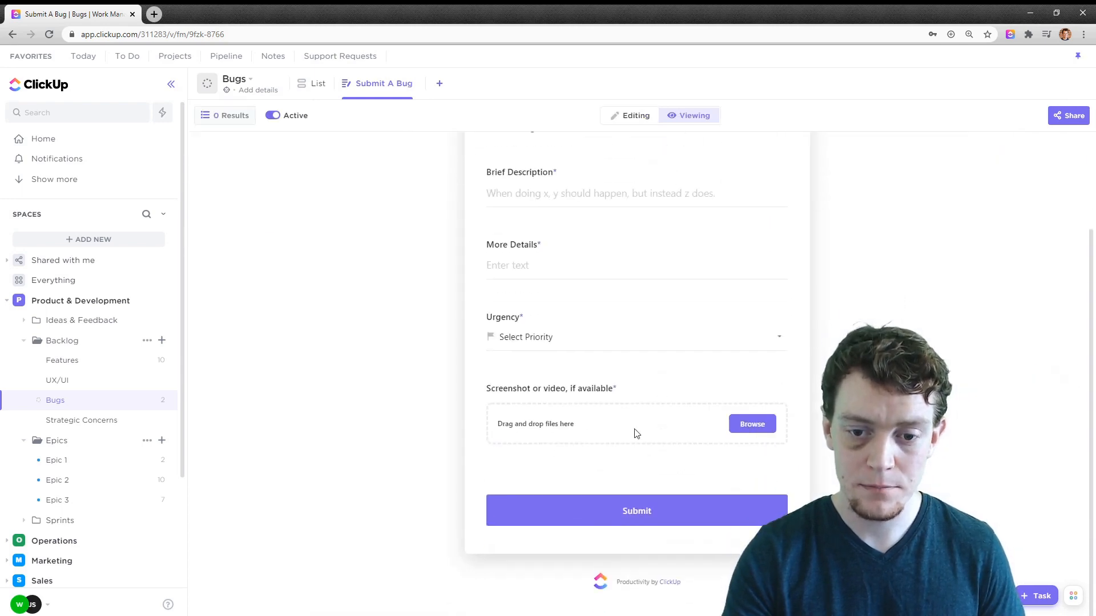
Step: View the Bugs list, check the details of the task about searching for member profiles and close it
click(313, 91)
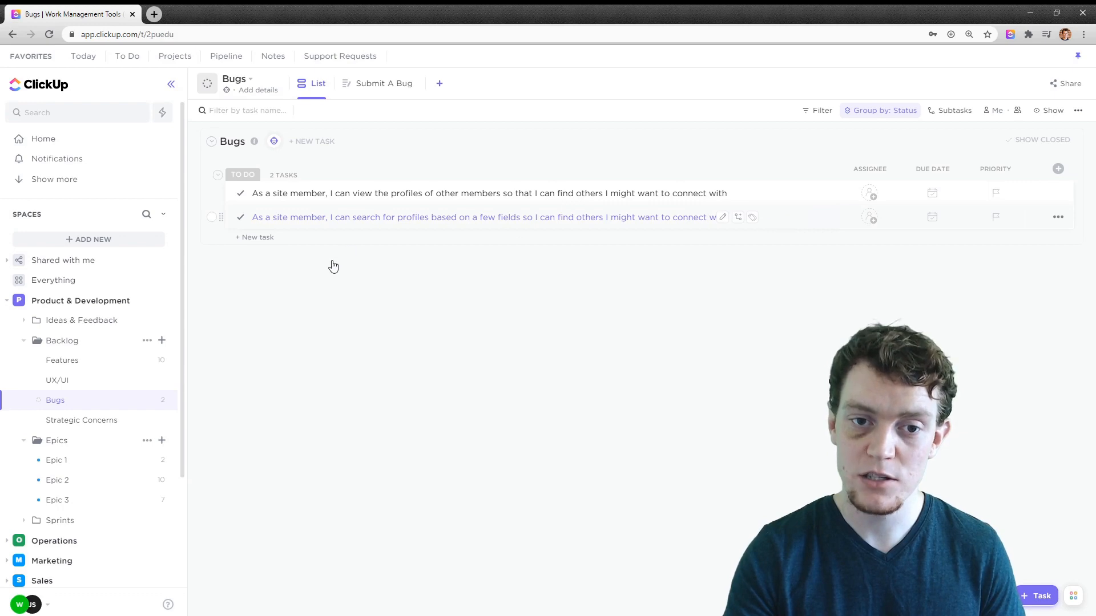
scroll(268, 335, down, 1)
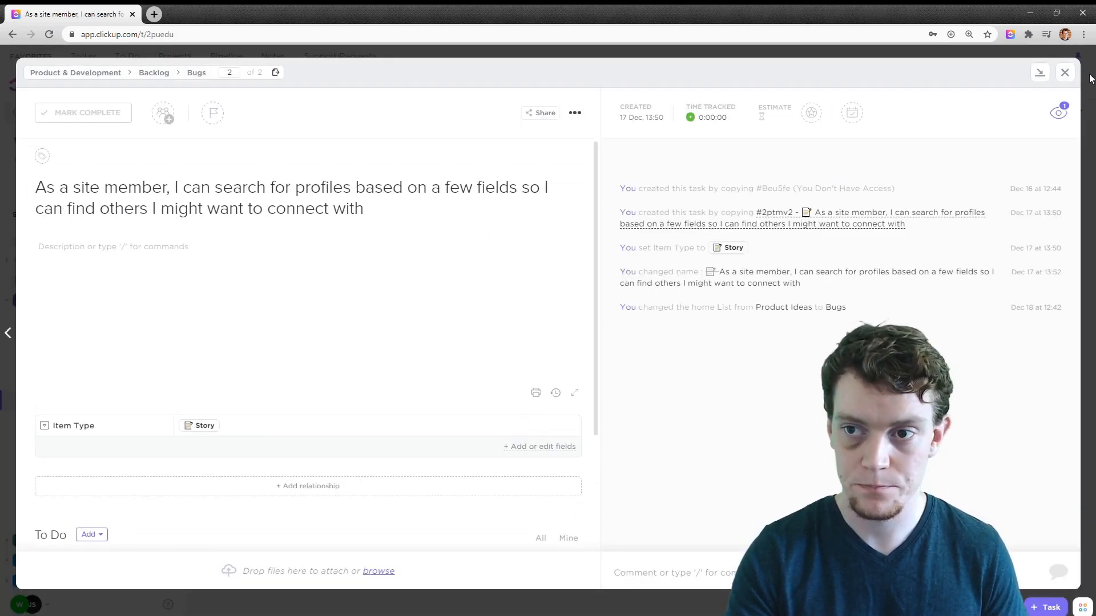
key(Escape)
Step: Return to editing the Submit A Bug form, review its questions and view the available custom field types
click(378, 84)
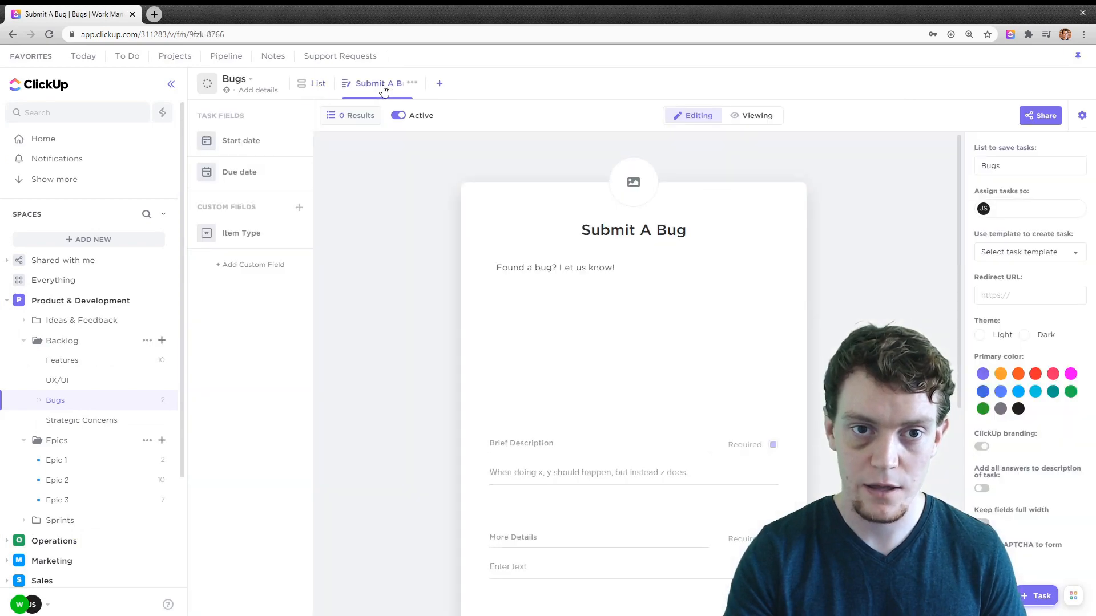
scroll(492, 140, down, 2)
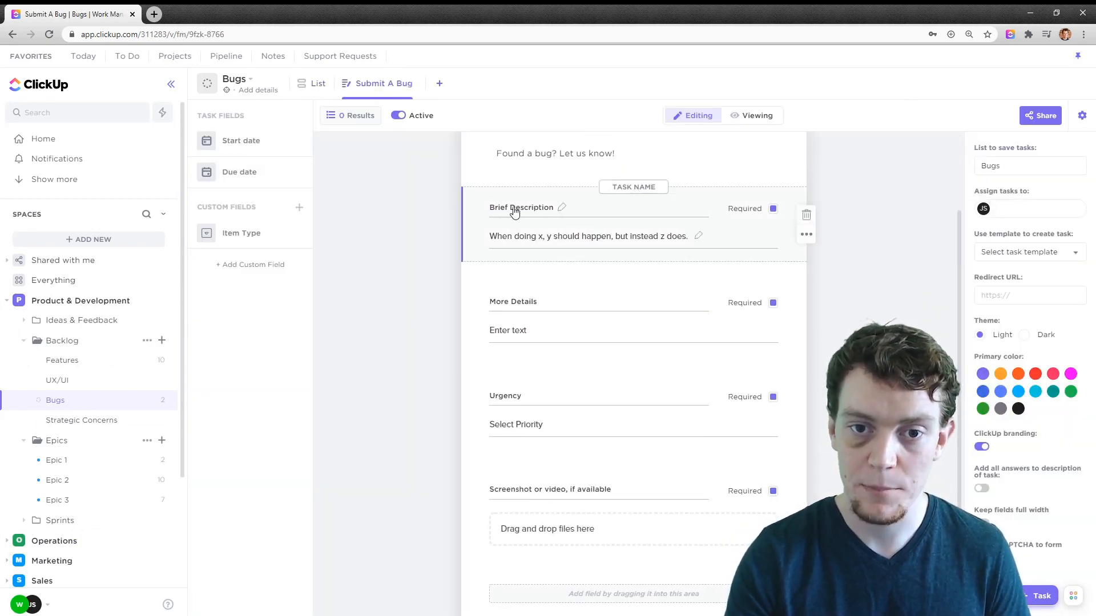
drag(511, 210, 547, 206)
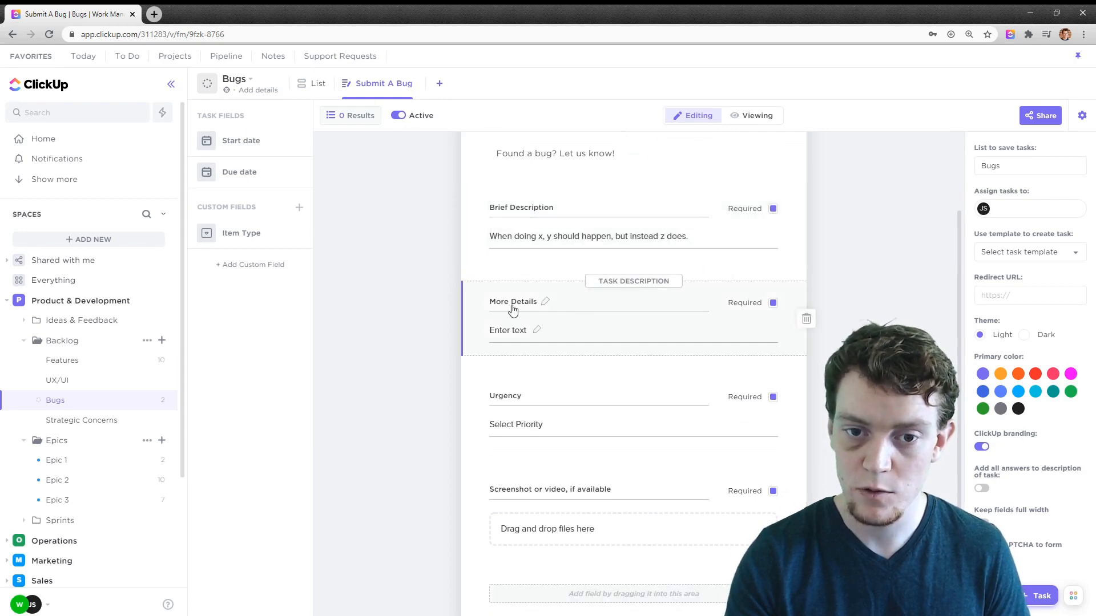
scroll(531, 319, down, 3)
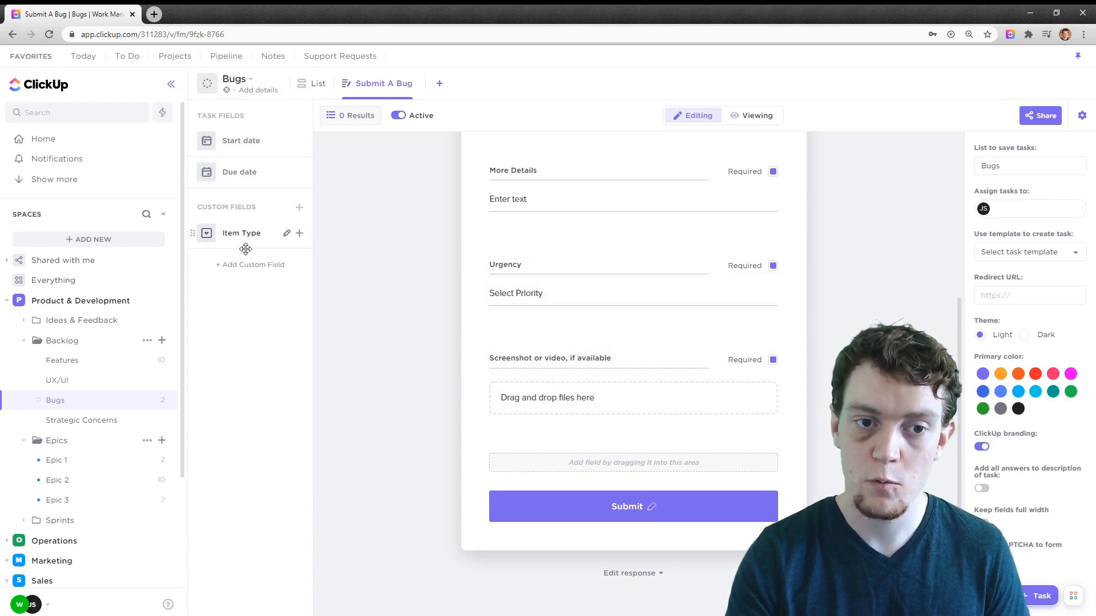
click(260, 266)
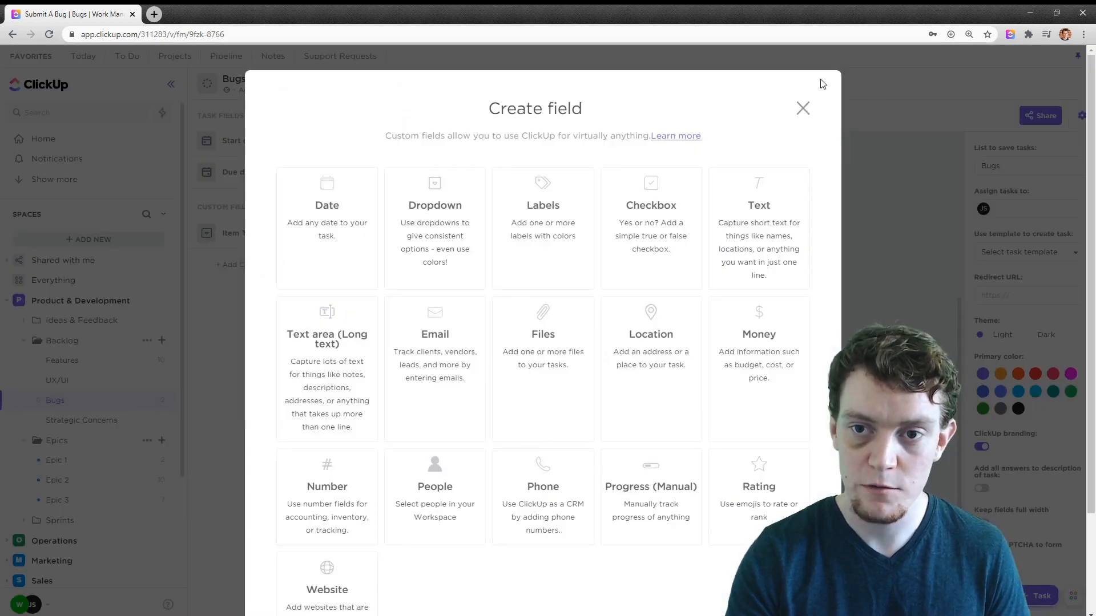
click(802, 108)
Step: Add the Item Type custom field below the form's attachment question and relabel it "What are you reporting?"
drag(223, 238, 560, 451)
click(536, 468)
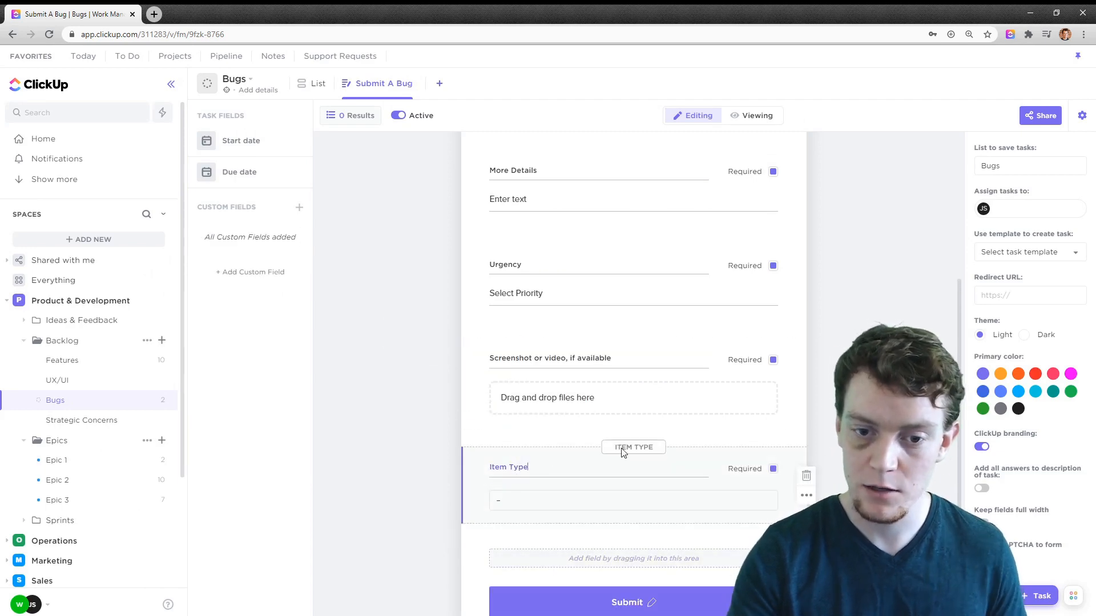
key(BackSpace)
key(BackSpace)
key(BackSpace)
key(BackSpace)
key(BackSpace)
key(BackSpace)
key(BackSpace)
key(BackSpace)
key(BackSpace)
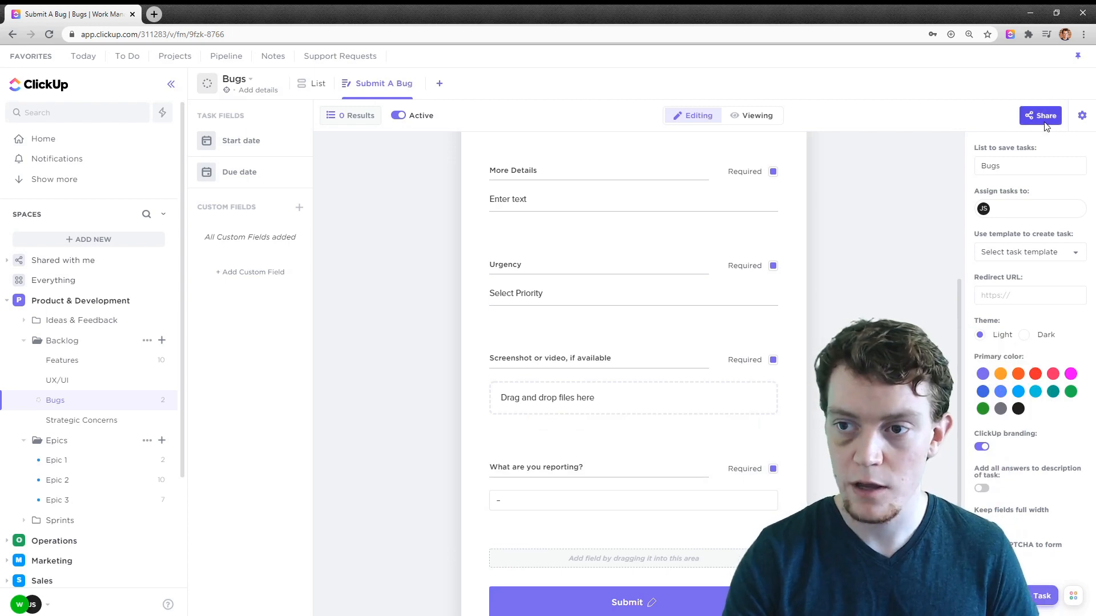
Step: Copy the direct link from the Submit A Bug form's sharing options and open the shared form
click(1045, 123)
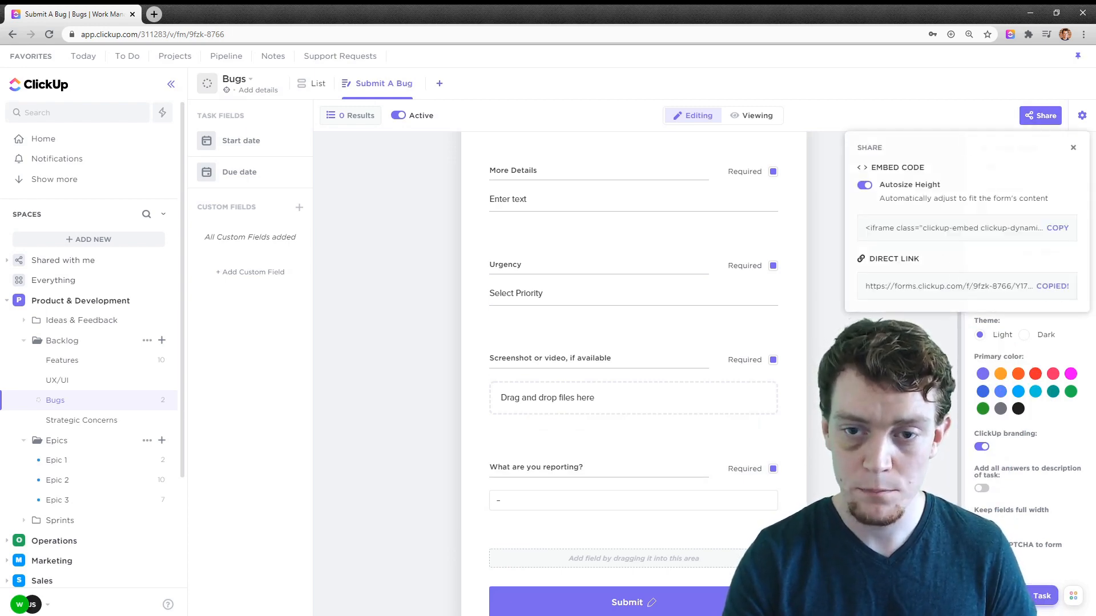
click(1058, 287)
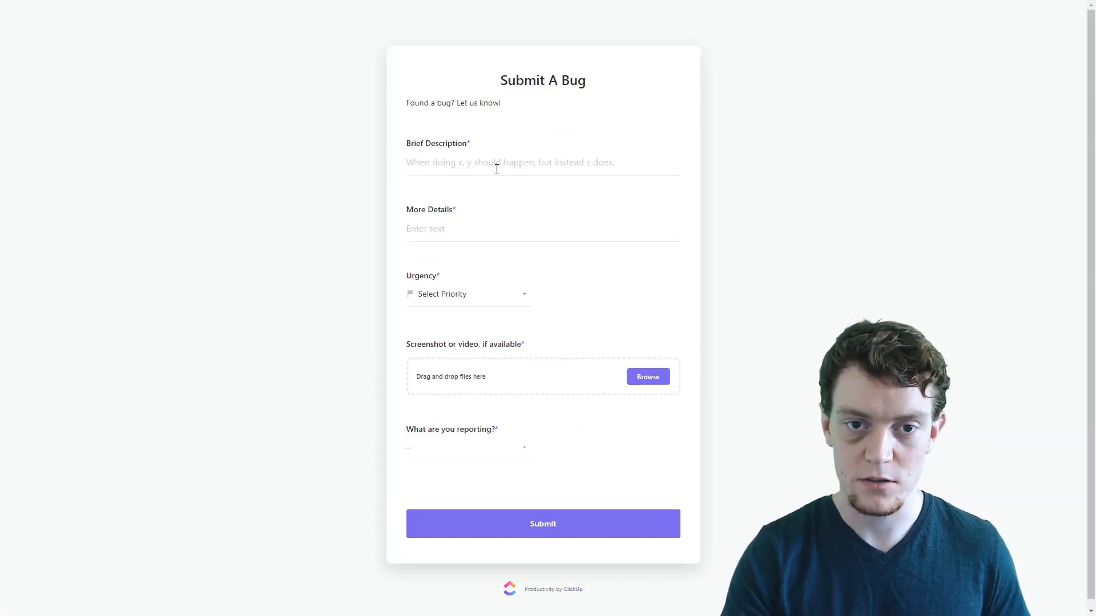
Step: Try out the shared form's text questions, set Urgency to High and open the attachment browser without adding a file
click(467, 163)
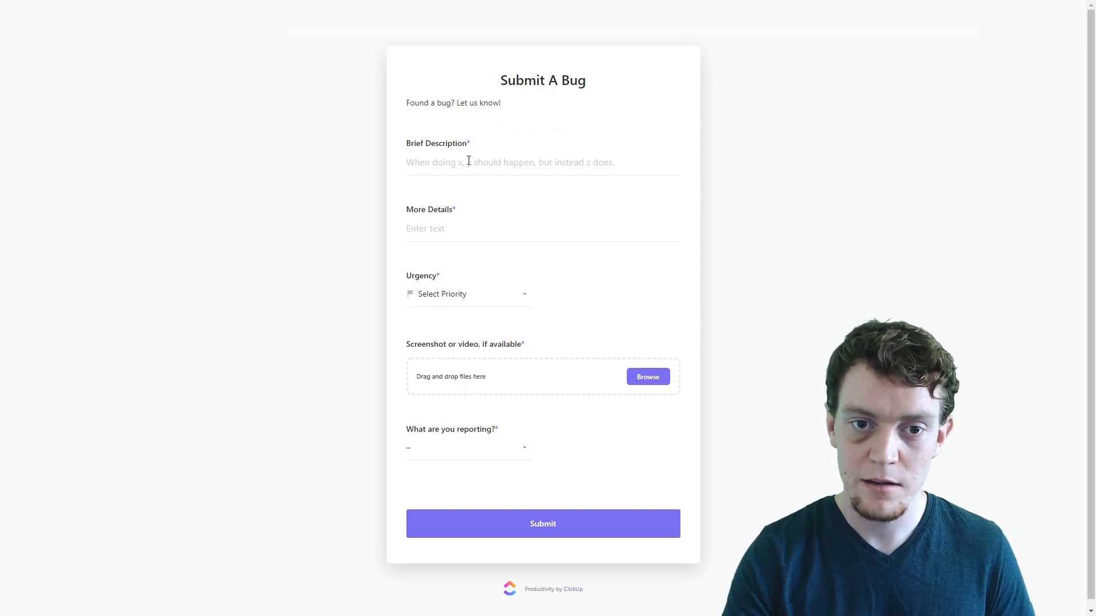
click(450, 229)
click(463, 295)
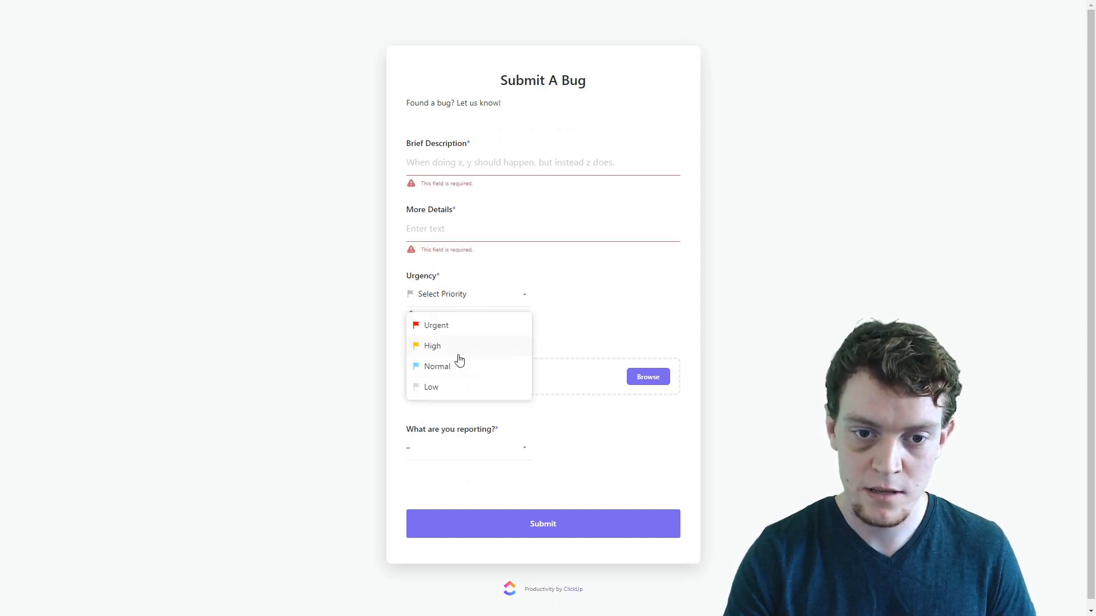
click(457, 345)
click(648, 376)
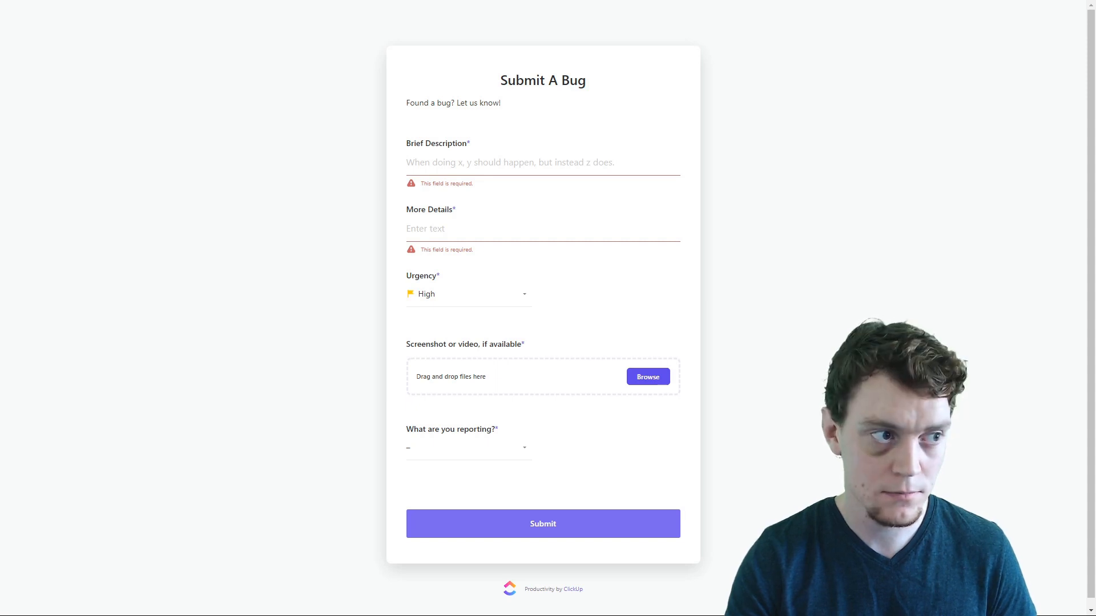
click(775, 413)
Step: Look through the answer options of the "What are you reporting?" question on the shared form without choosing one
click(436, 447)
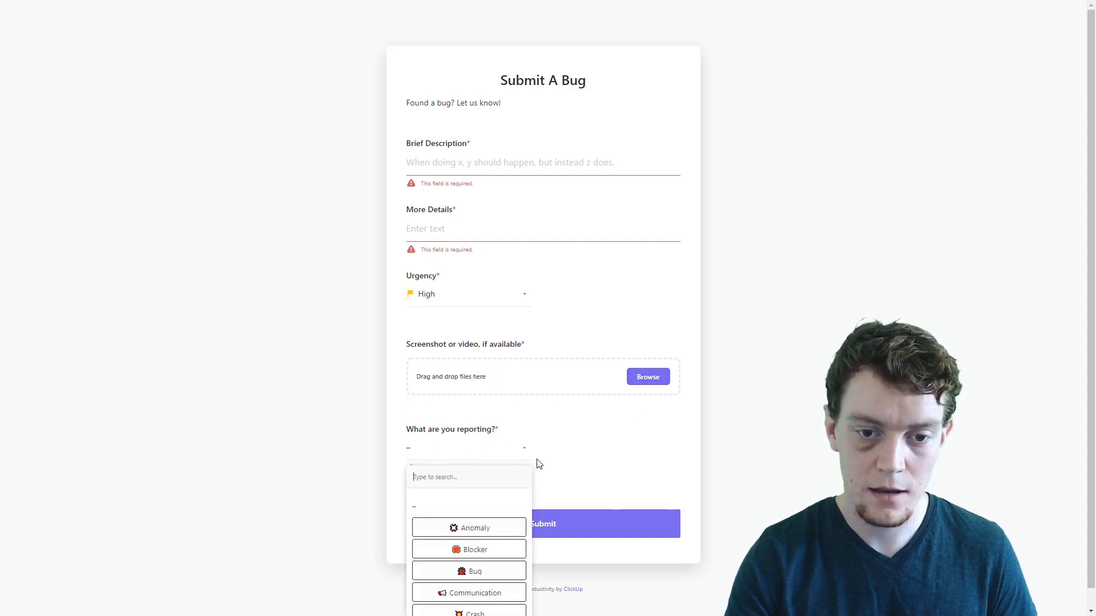
scroll(504, 557, down, 2)
scroll(505, 555, down, 8)
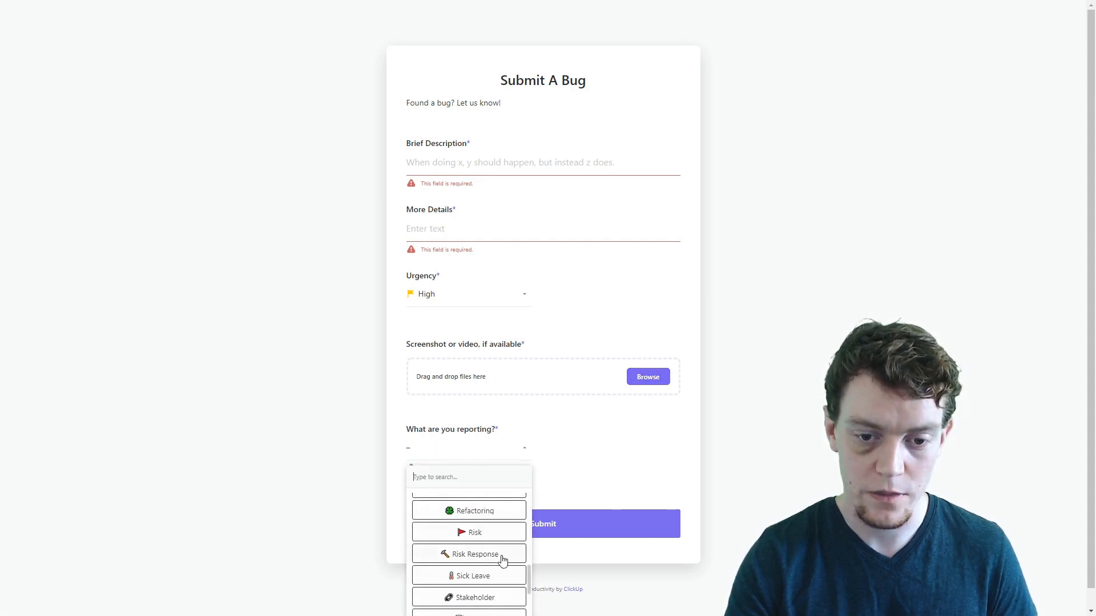
scroll(499, 574, up, 5)
click(538, 540)
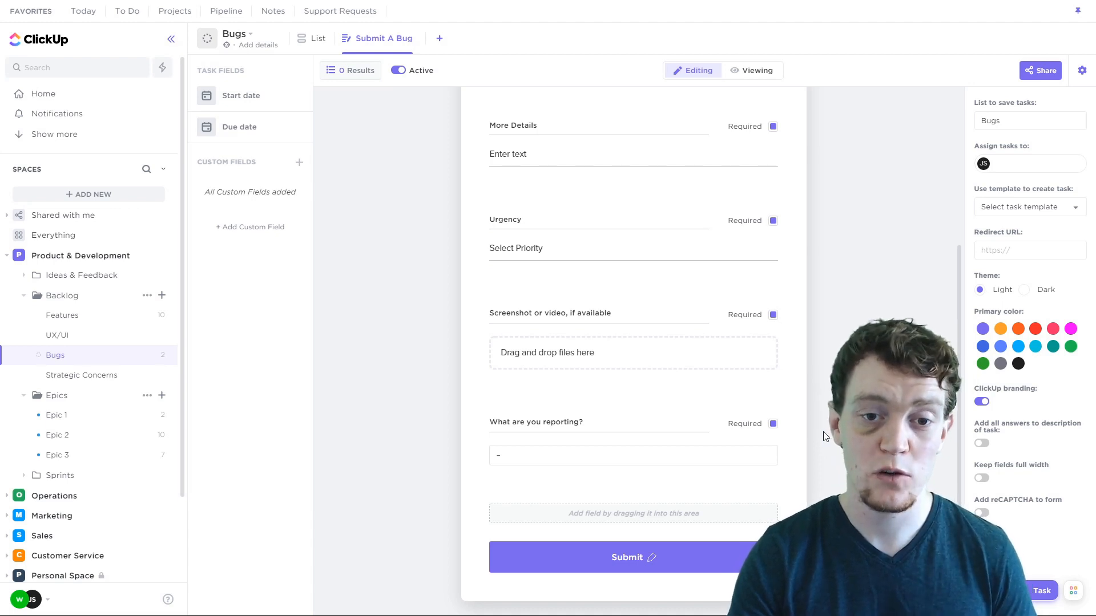
Step: Preview the Custom, Content and Scrum status sets in the Bugs list's status settings and close them without saving
click(299, 37)
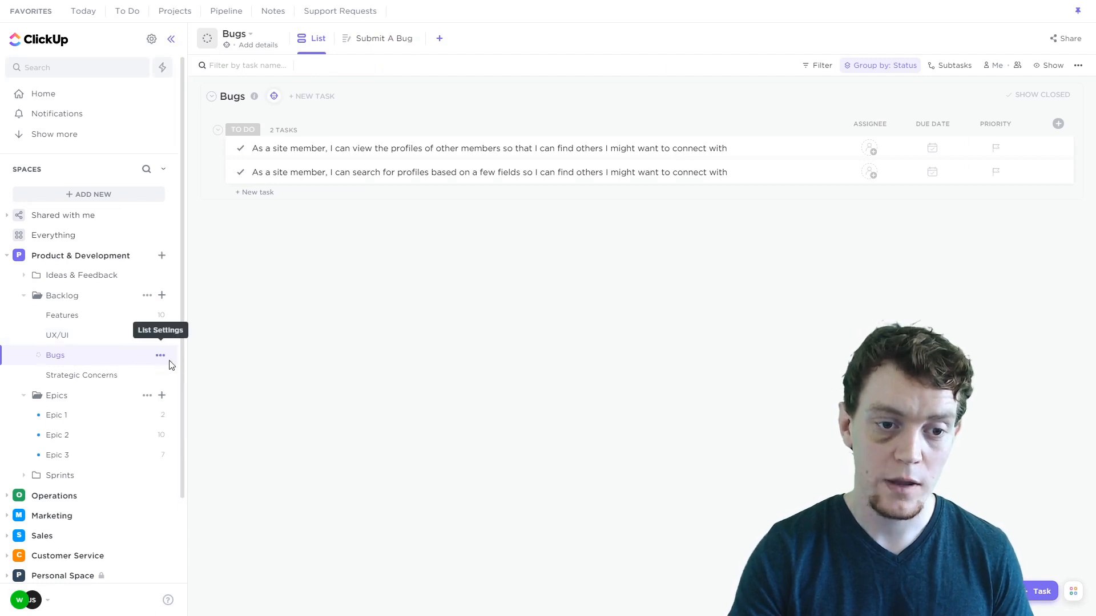
click(160, 355)
click(220, 468)
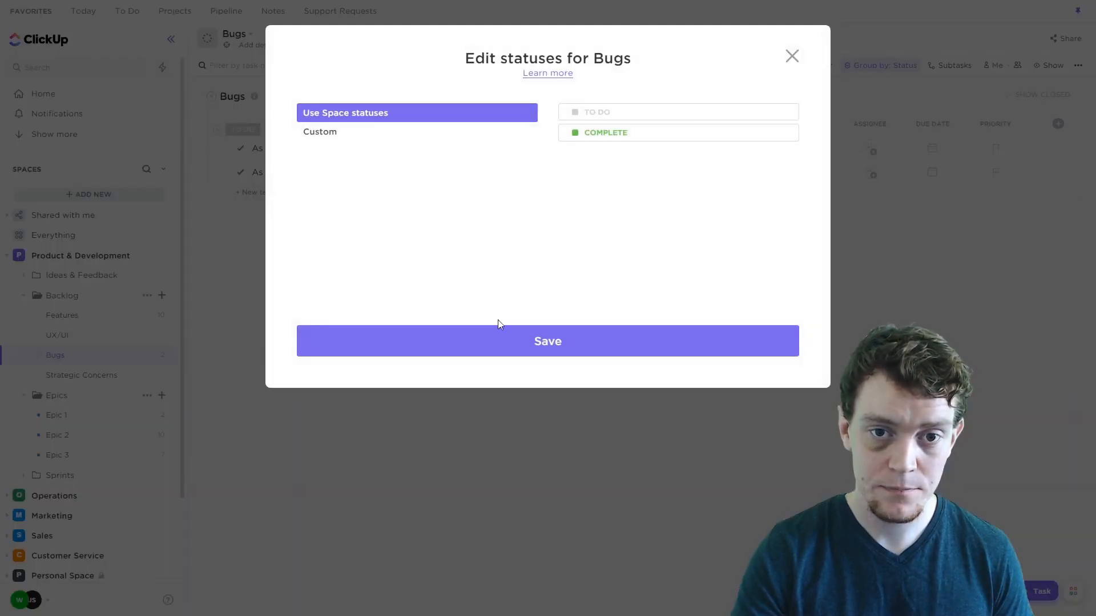
click(354, 132)
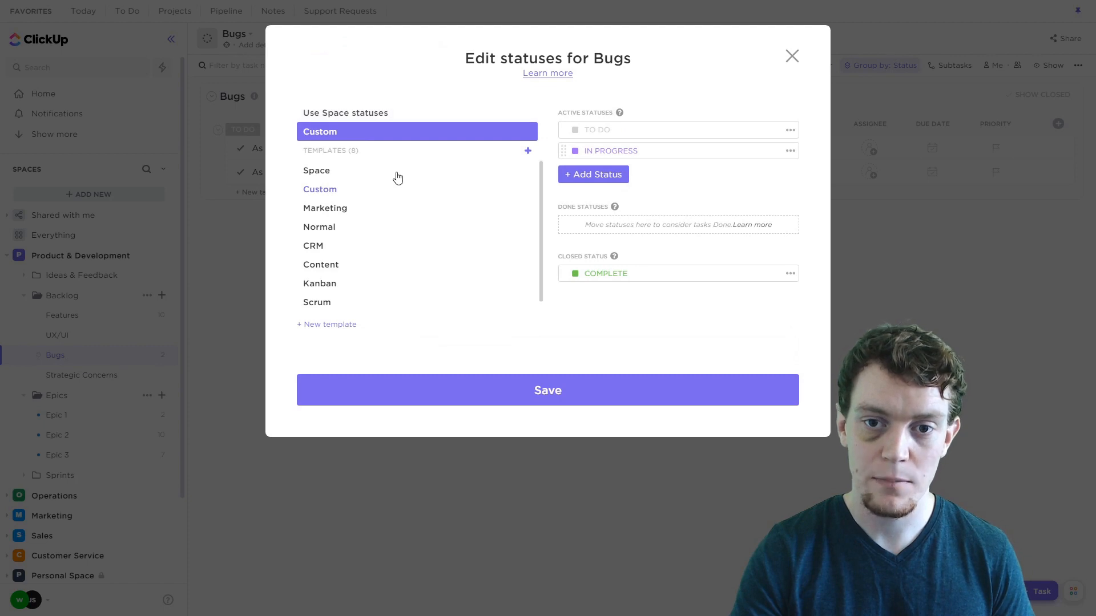
click(348, 266)
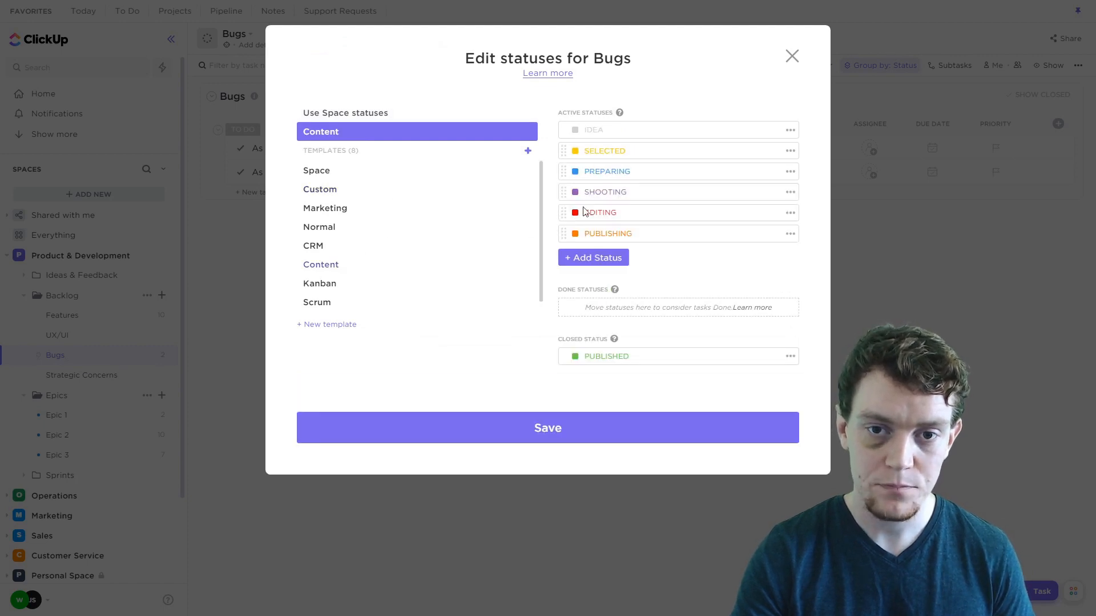
click(318, 303)
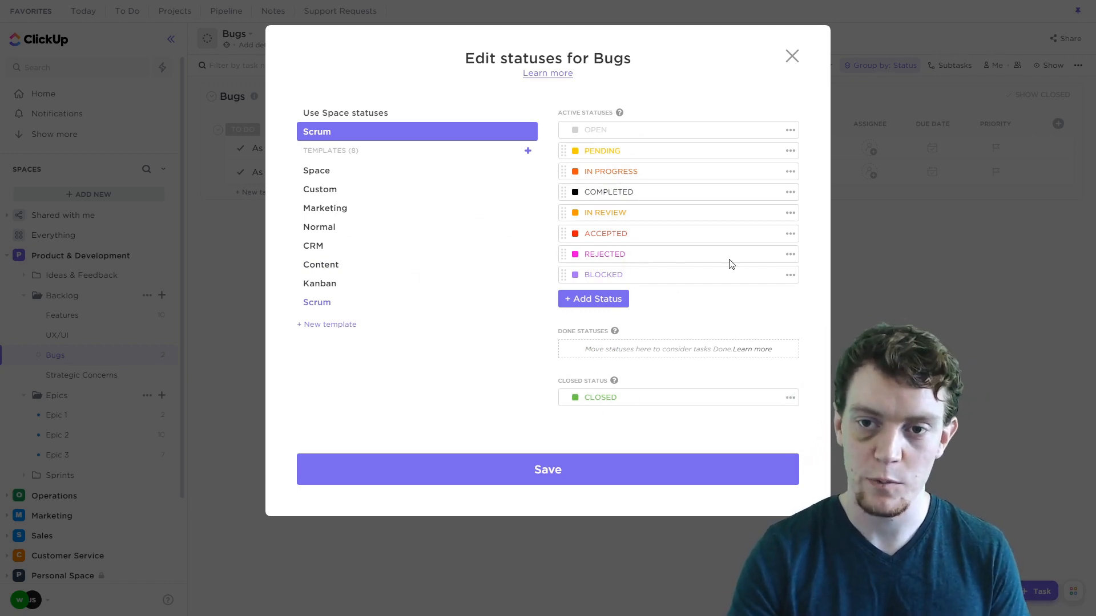
click(791, 56)
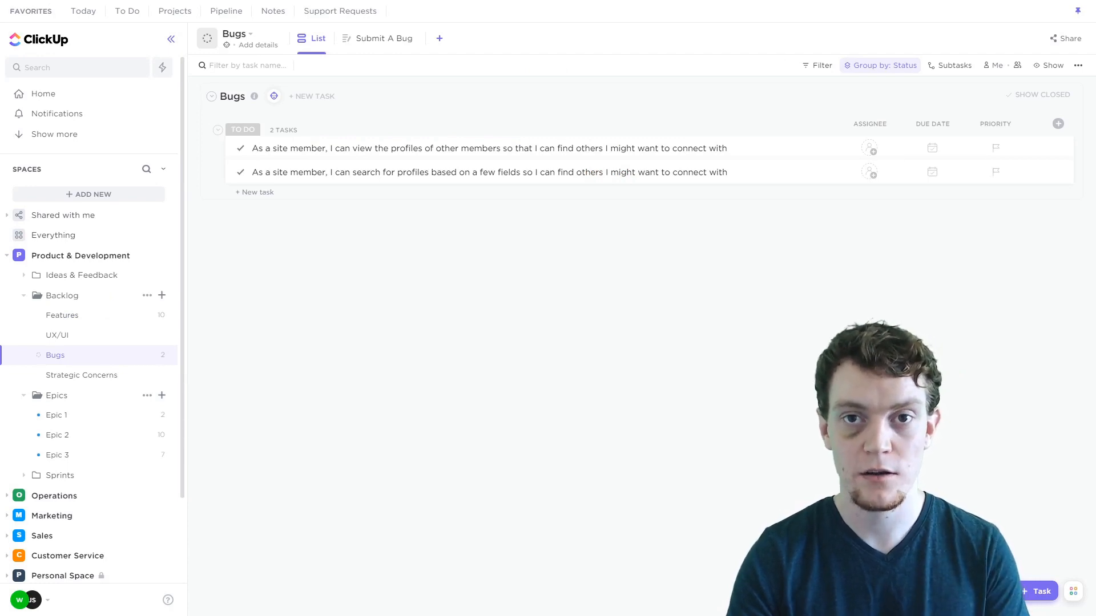
Step: Open Customer Service's Support Requests list and view the due date options of the menu ordering request without setting a date
click(101, 298)
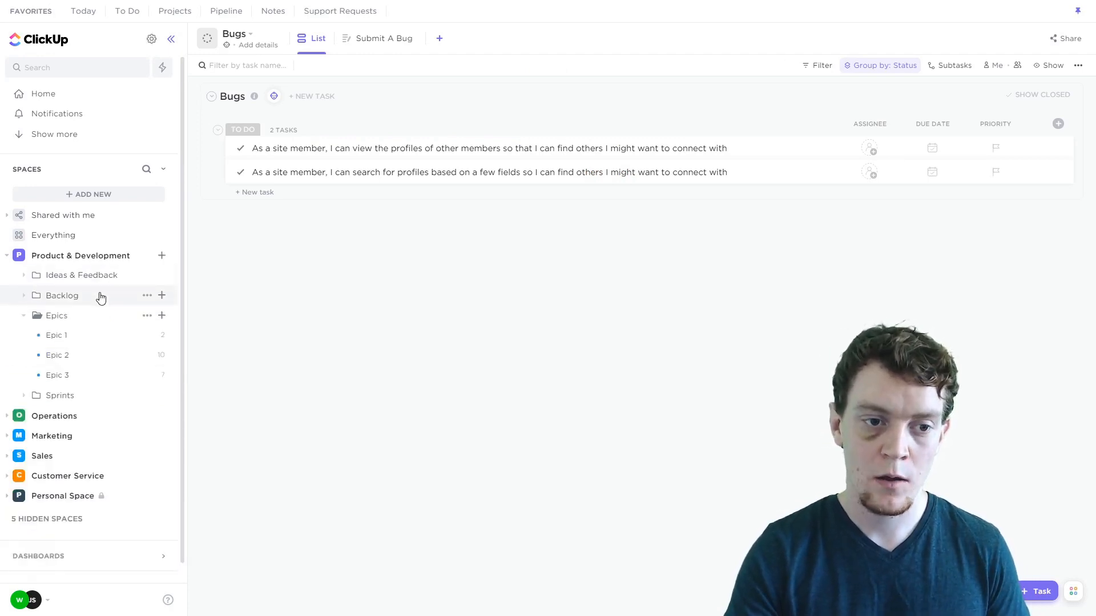
click(103, 477)
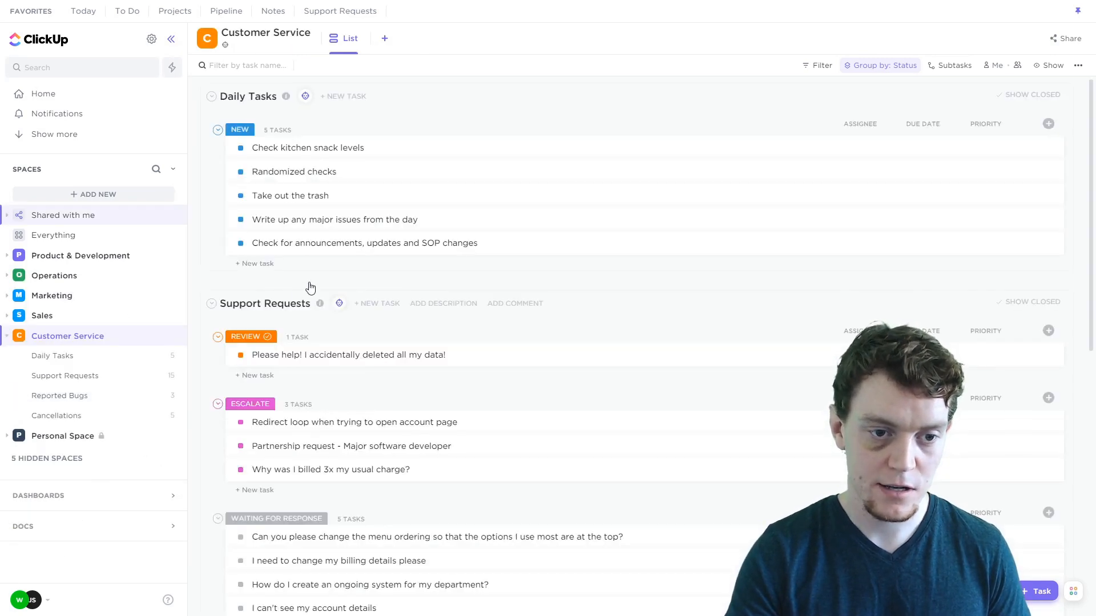
click(72, 382)
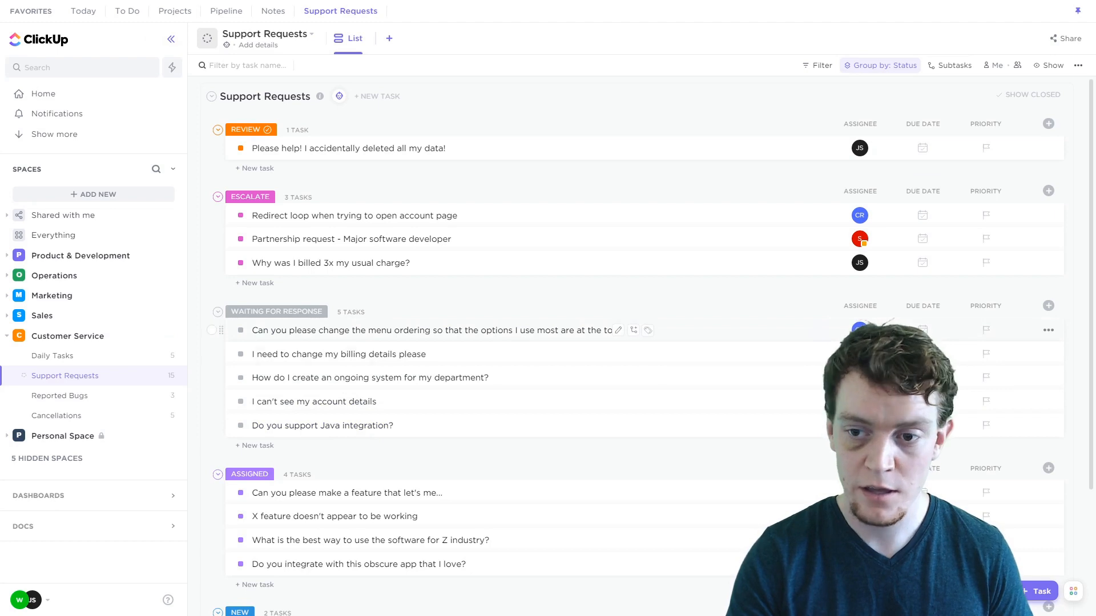
click(923, 331)
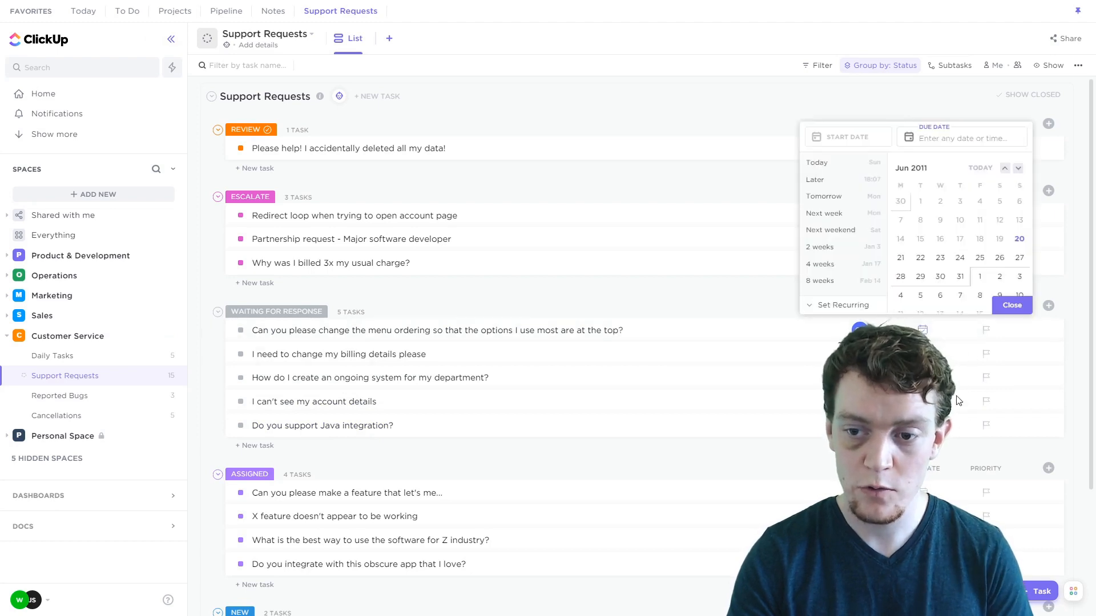
click(1012, 306)
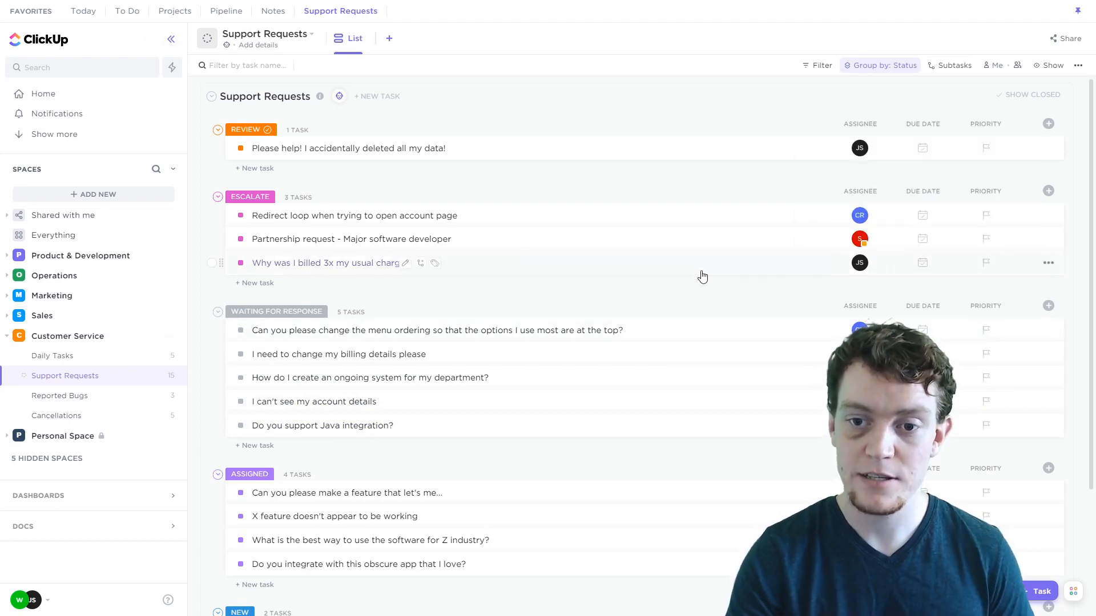
Step: Select the support requests from the Review task through the last Assigned task and set their due date to December 23, 2020
click(212, 148)
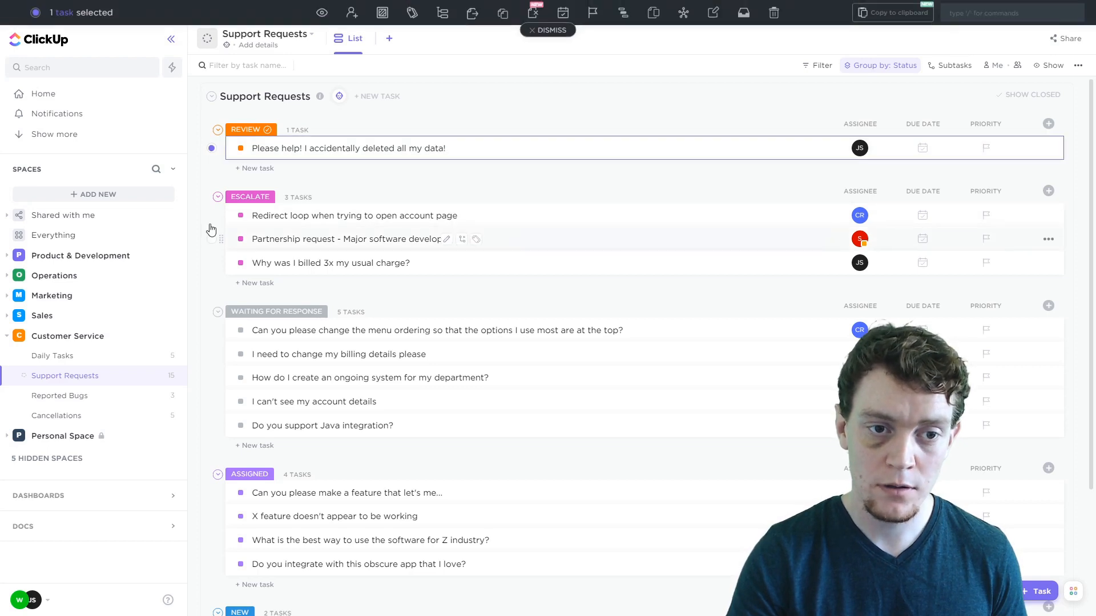
click(211, 215)
click(211, 239)
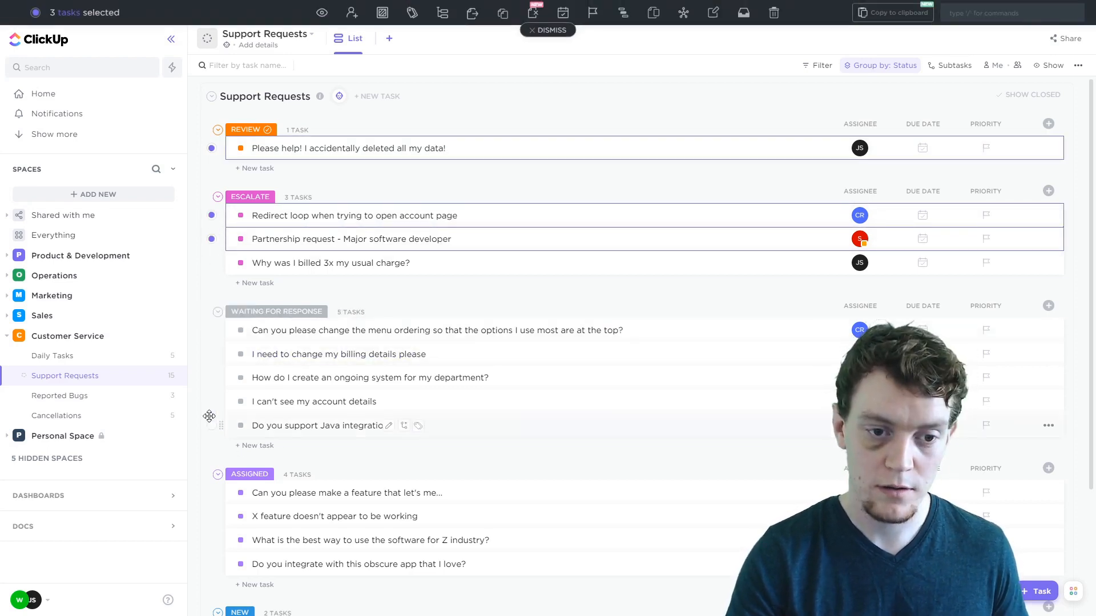
shift+click(212, 565)
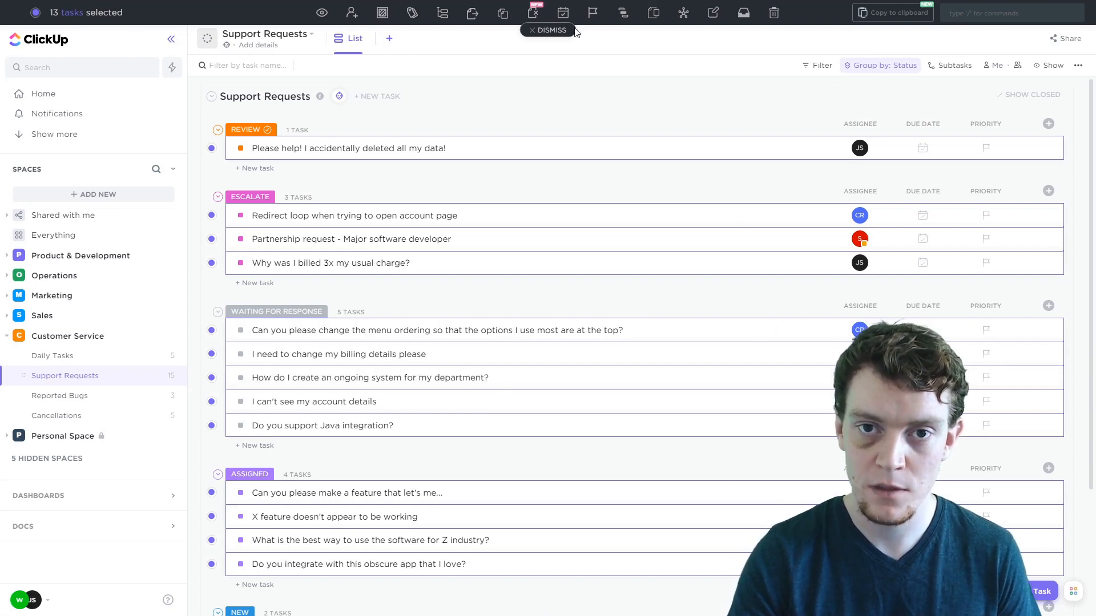
click(564, 14)
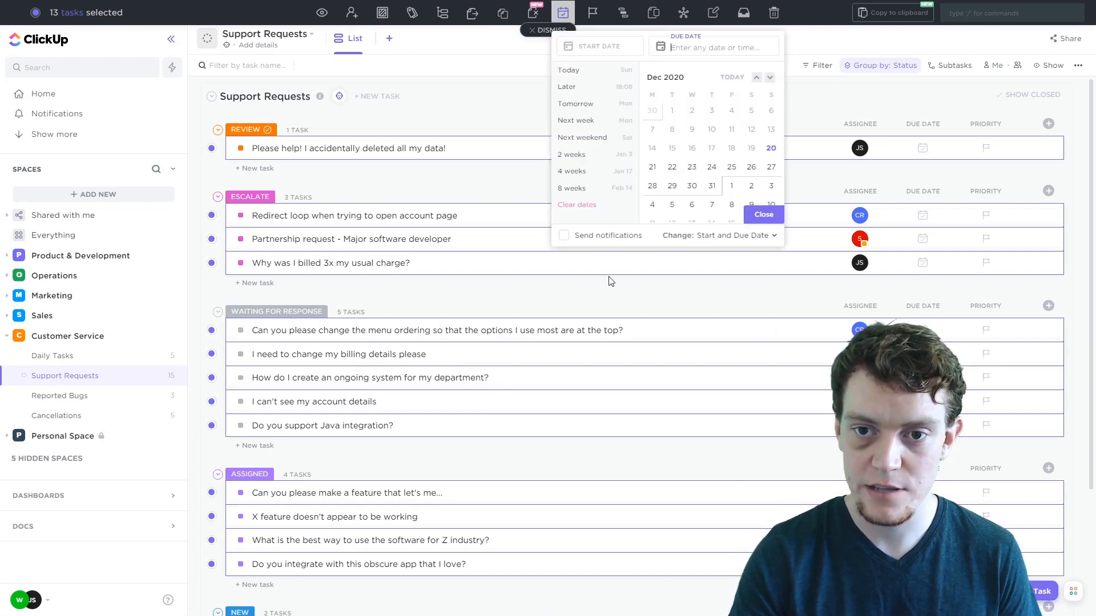
click(691, 167)
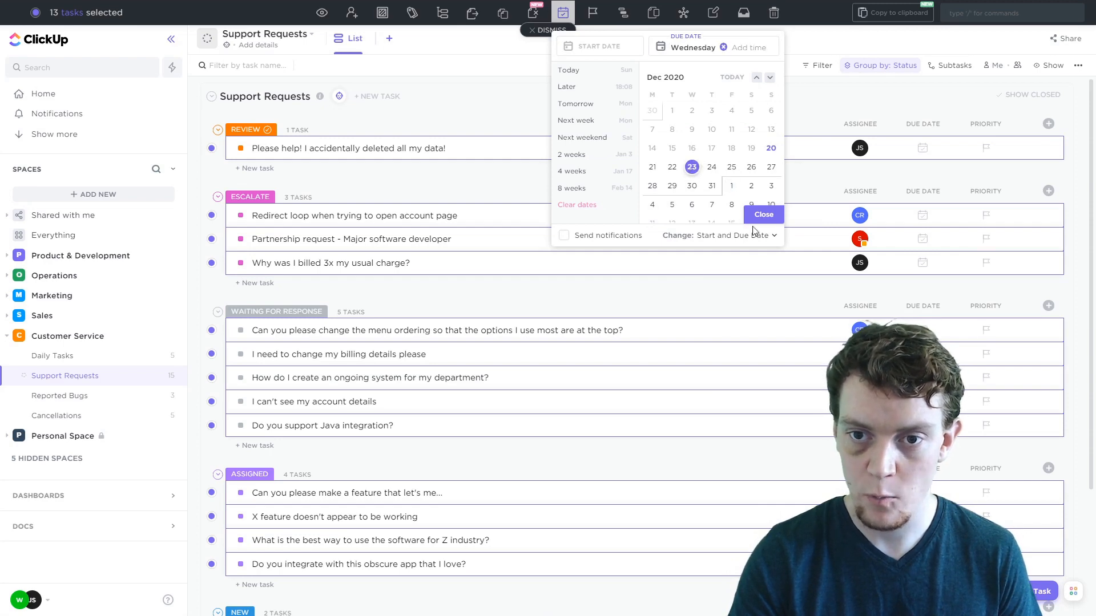
click(763, 216)
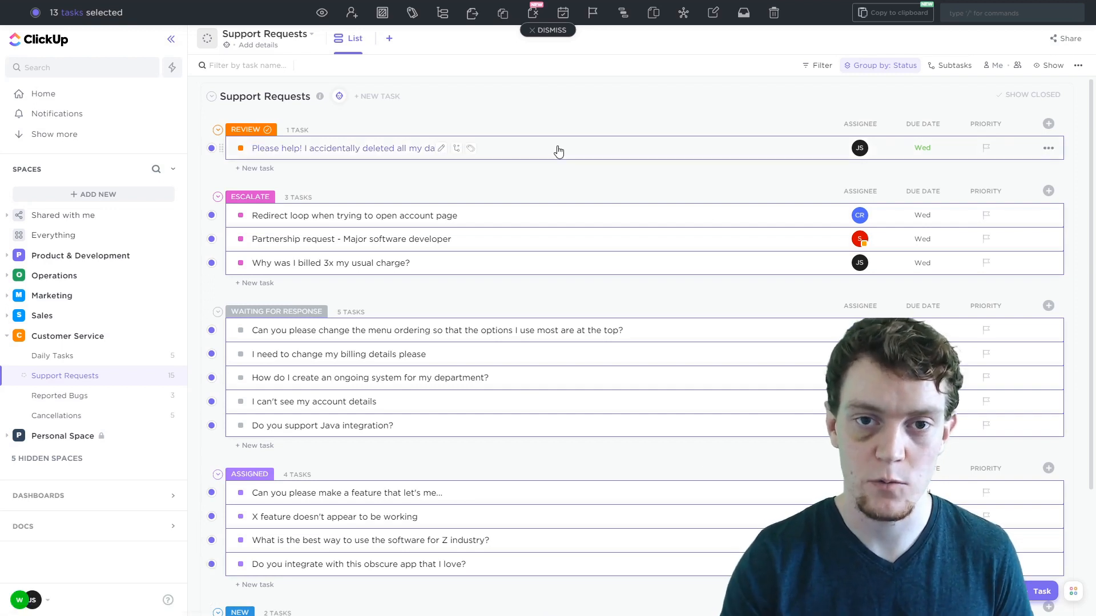
Step: Clear the task selection, view the available options of the Review task about accidentally deleted data, and close the task
key(Escape)
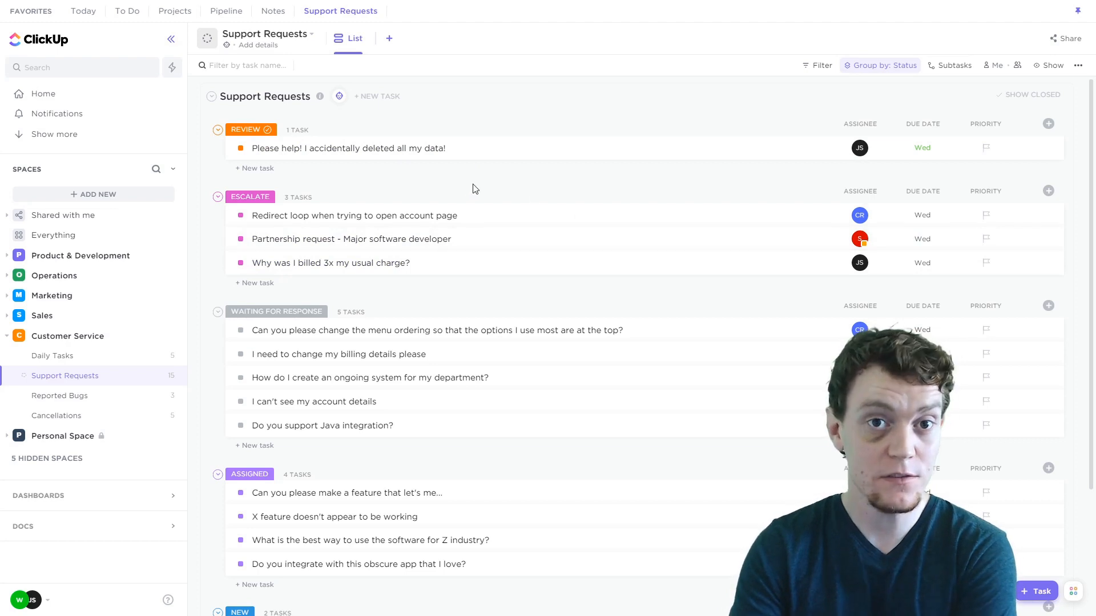
click(317, 148)
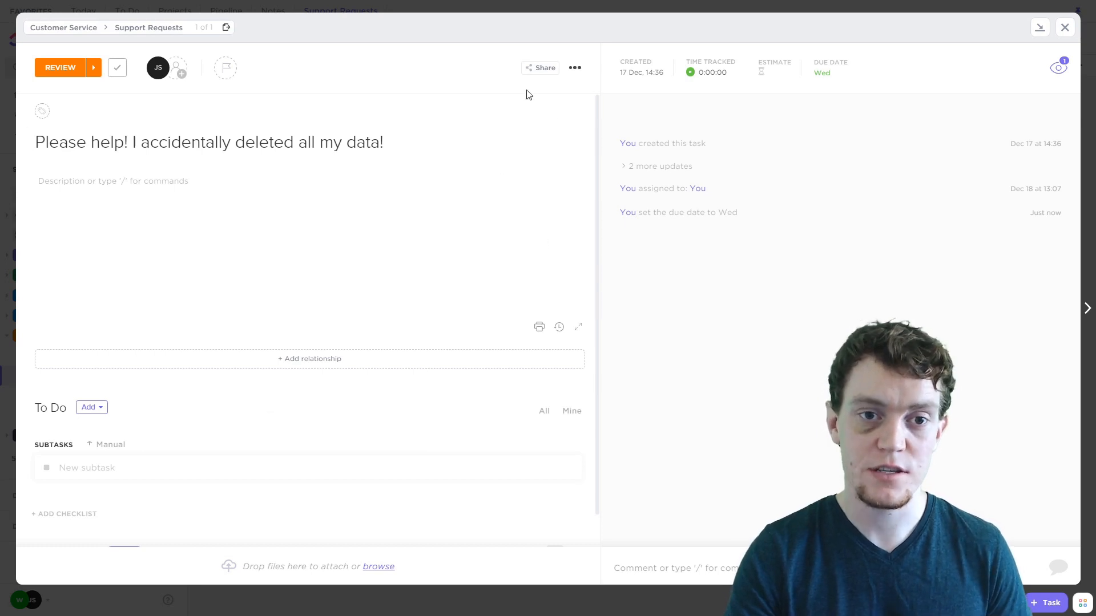
click(575, 68)
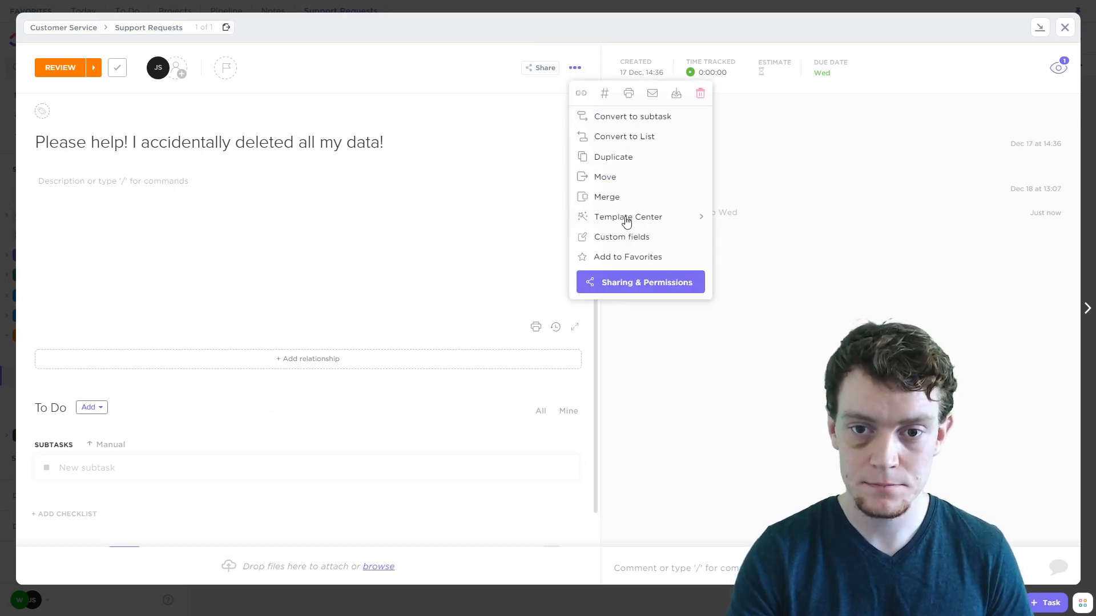
mouse_move(626, 222)
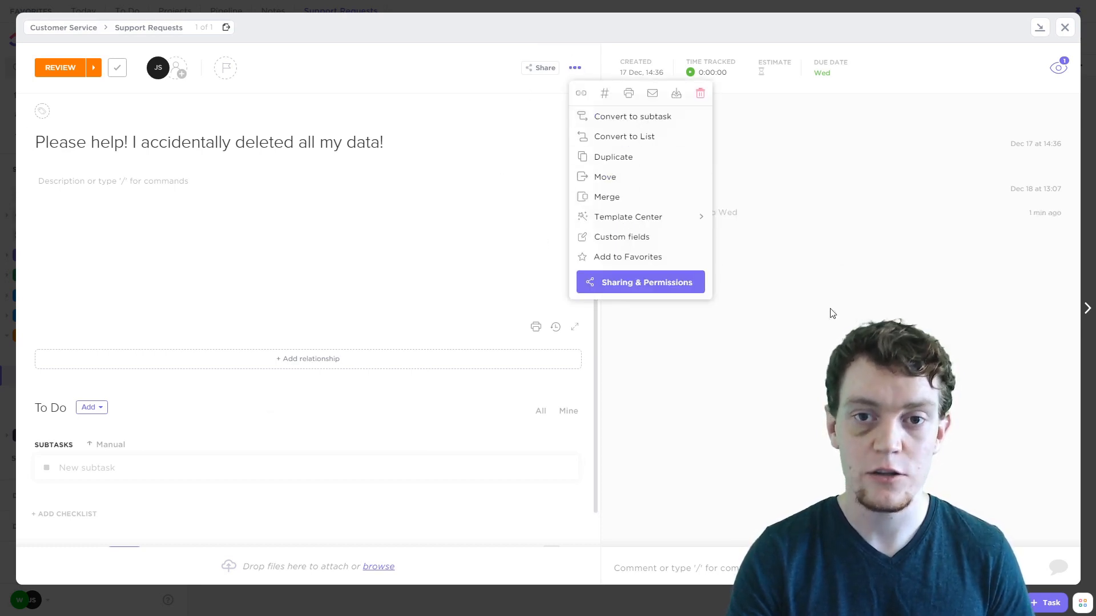
click(1065, 28)
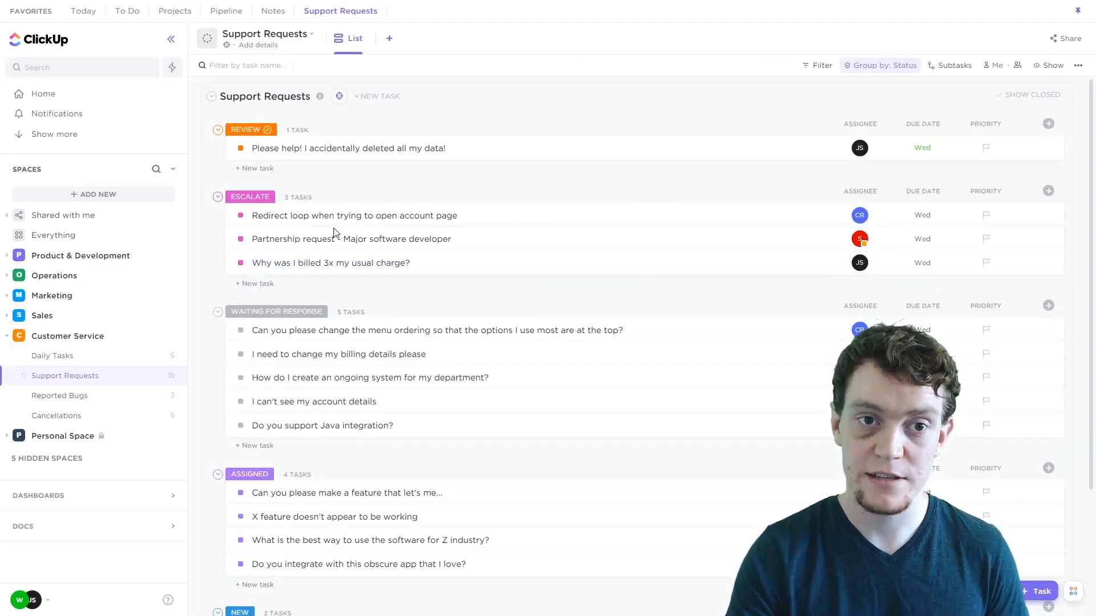
Step: View the options of the Support Requests List view and the settings of the Customer Service space, including their Template Center entries
click(363, 38)
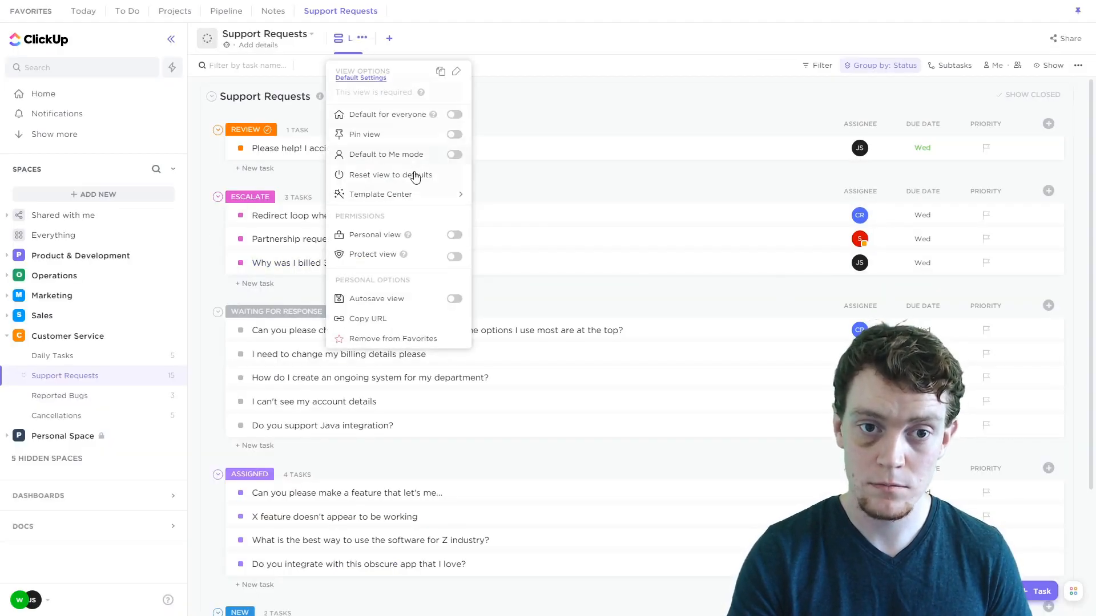
click(204, 392)
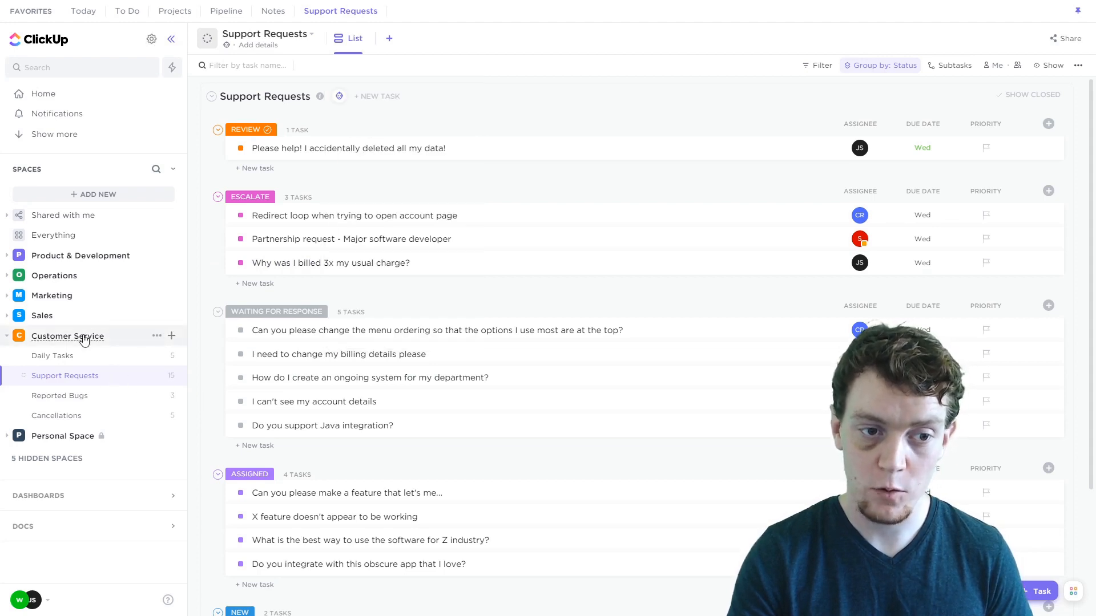
click(155, 338)
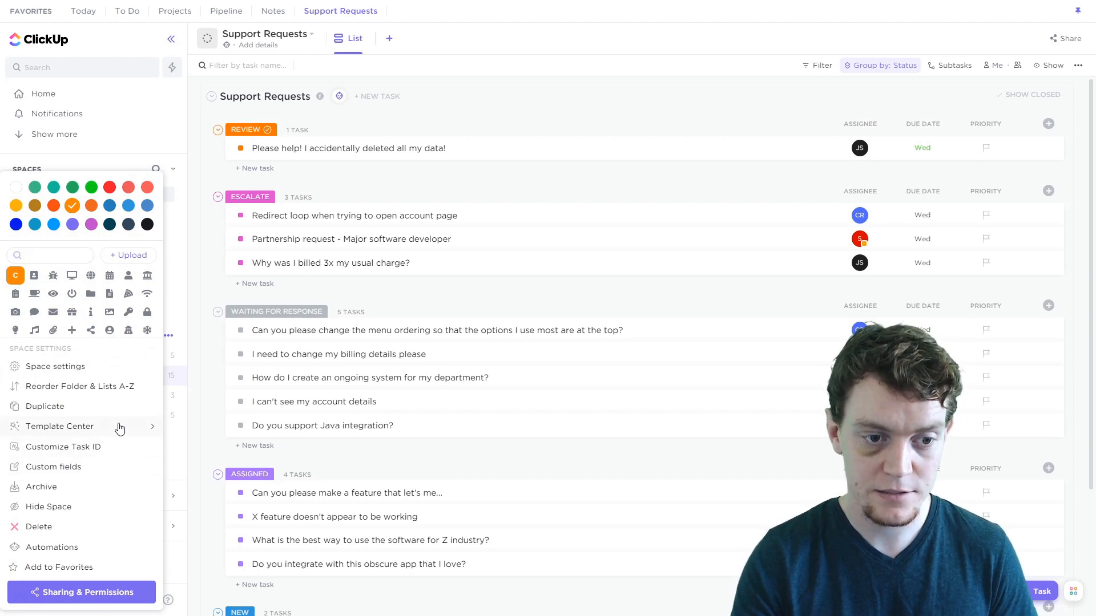
mouse_move(117, 431)
click(590, 99)
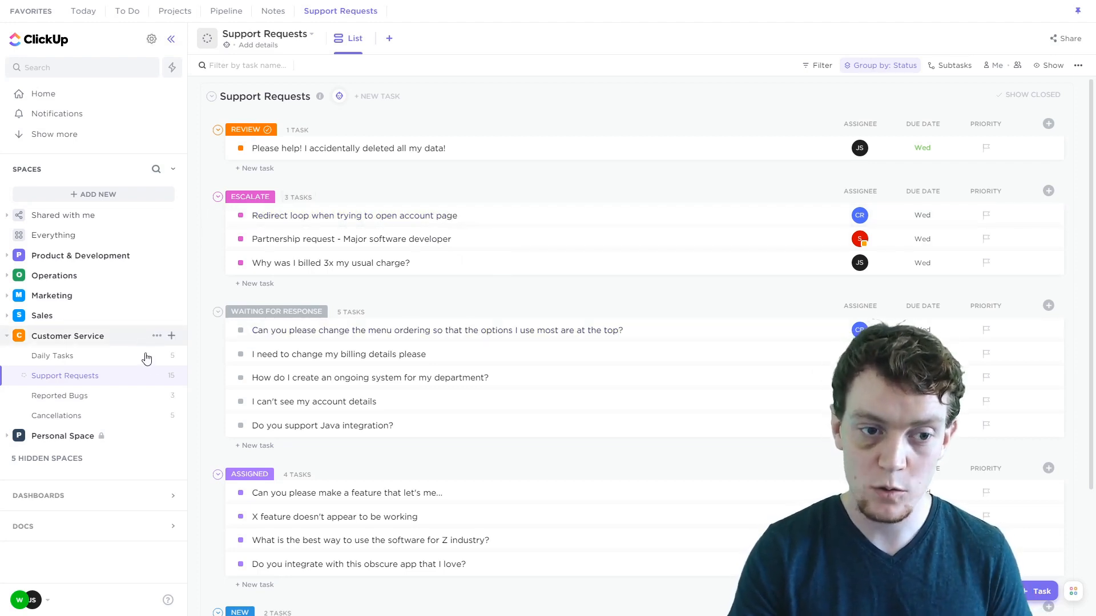
Step: Browse templates from the Support Requests list and look through the workspace's own templates with Space, Folder, Task, Doc and View types also included
click(170, 376)
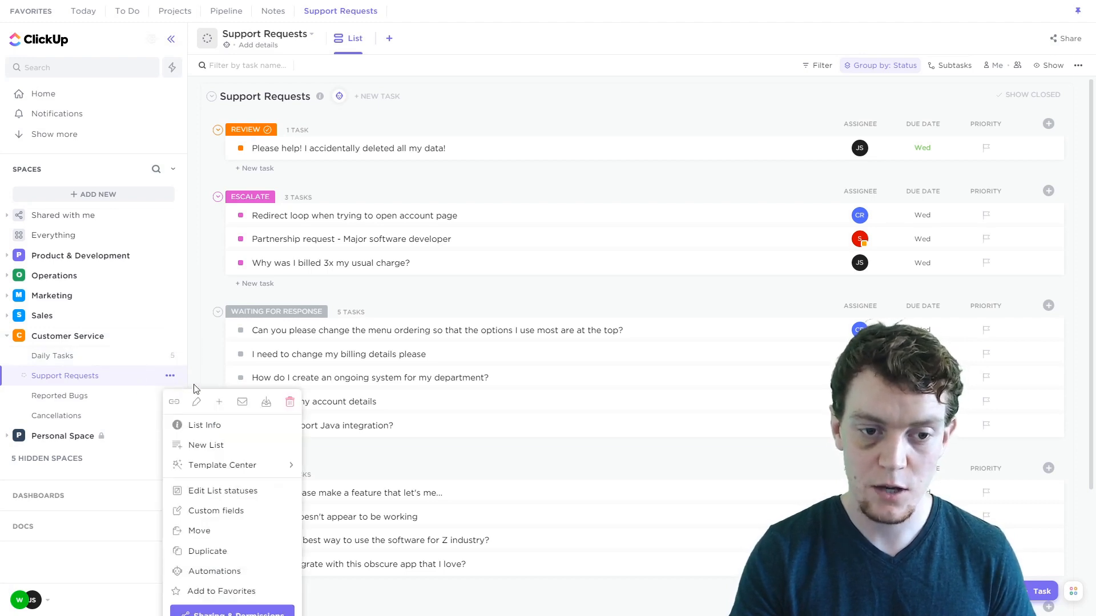
mouse_move(257, 450)
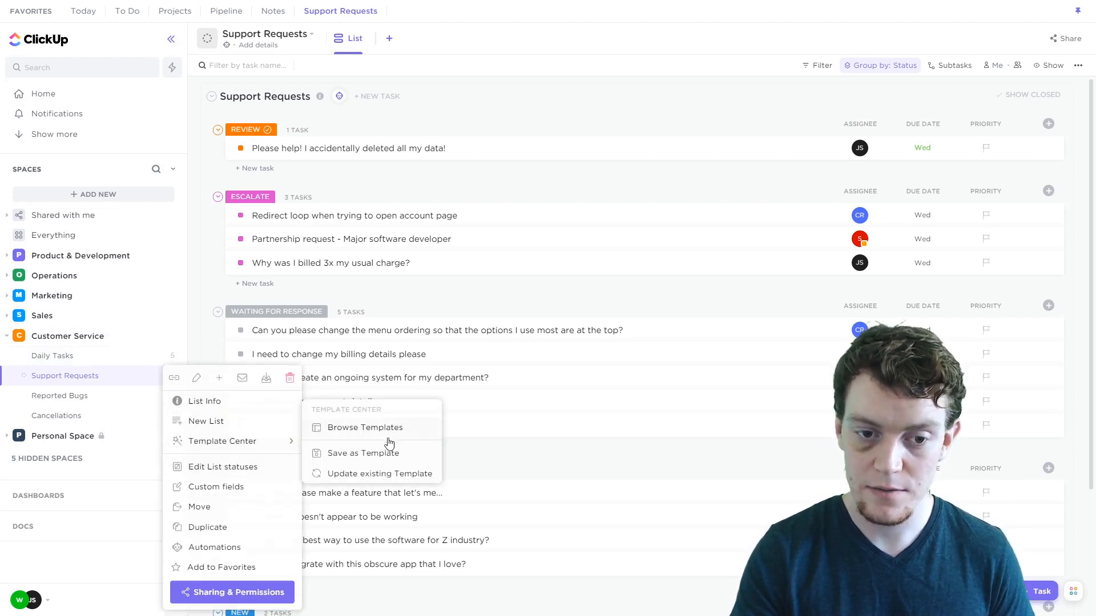
click(365, 428)
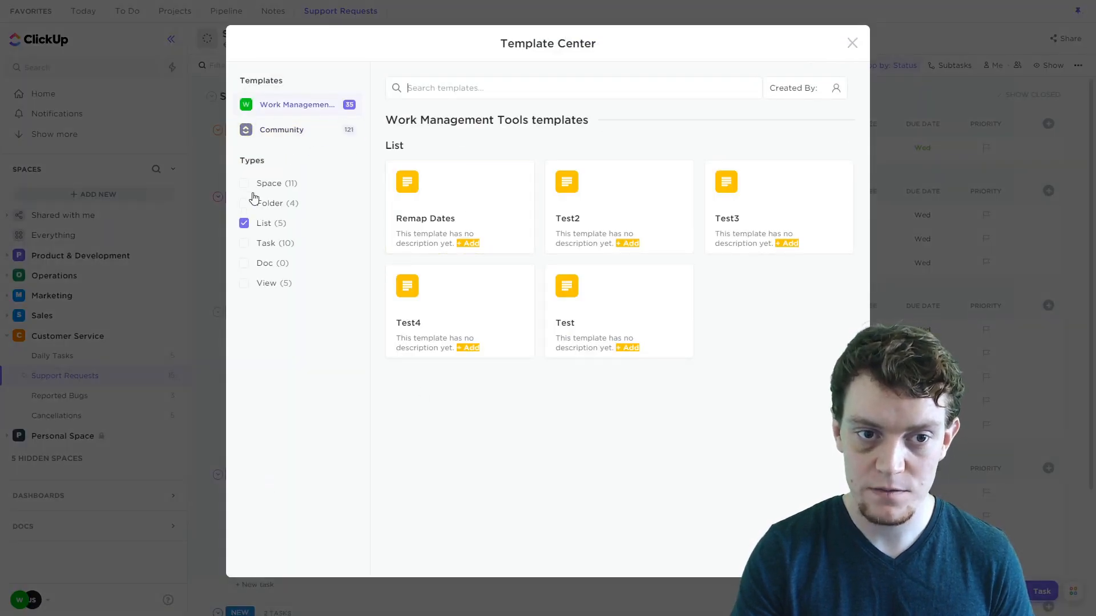
click(245, 183)
click(244, 203)
click(245, 243)
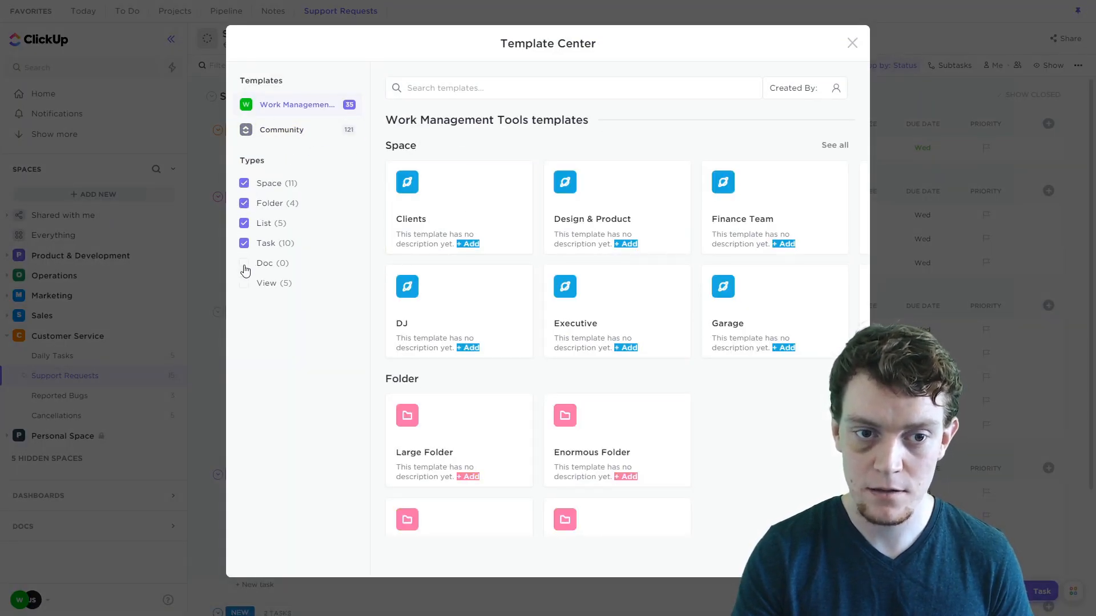
click(244, 263)
click(244, 284)
scroll(680, 242, down, 15)
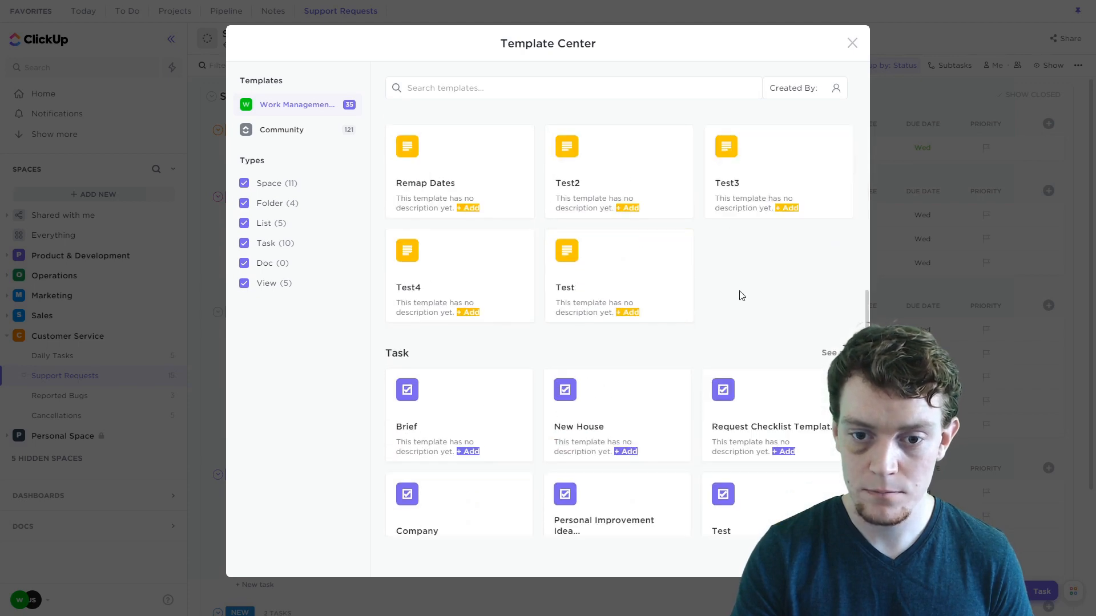
scroll(571, 245, up, 15)
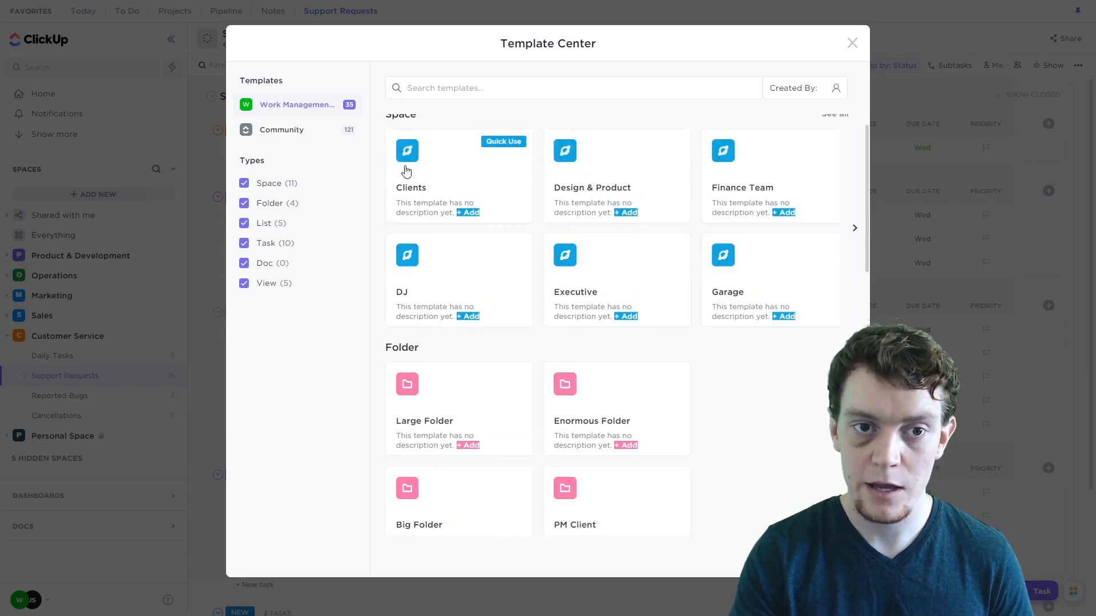
Step: Look through the Community templates and their use case filters, and close the Template Center without applying a template
click(308, 133)
scroll(603, 186, up, 1)
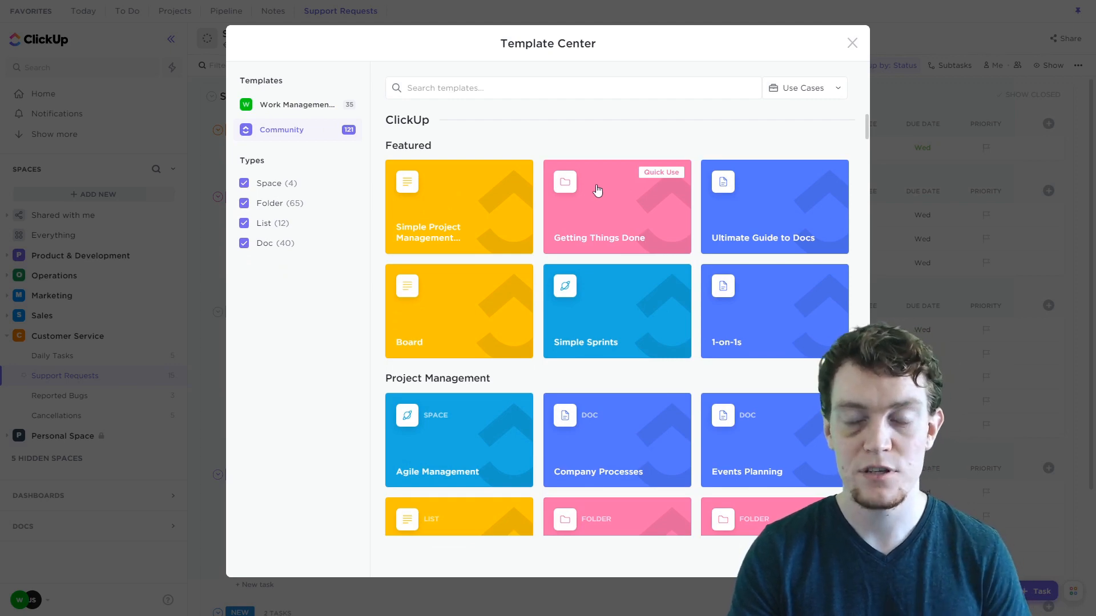
click(835, 89)
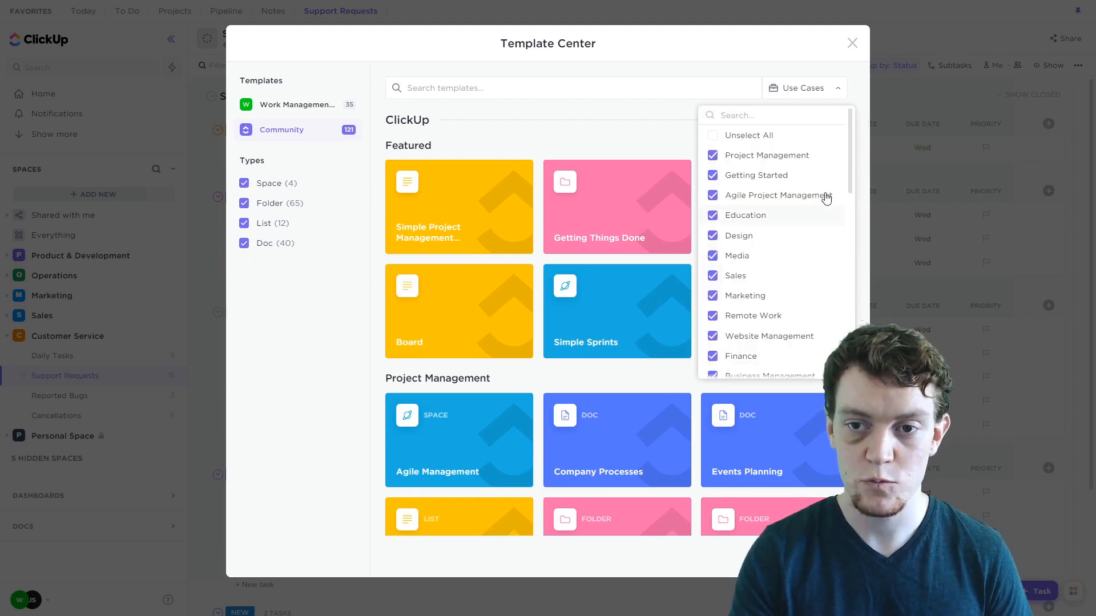
scroll(821, 286, down, 4)
scroll(822, 314, up, 4)
click(643, 139)
scroll(690, 172, down, 15)
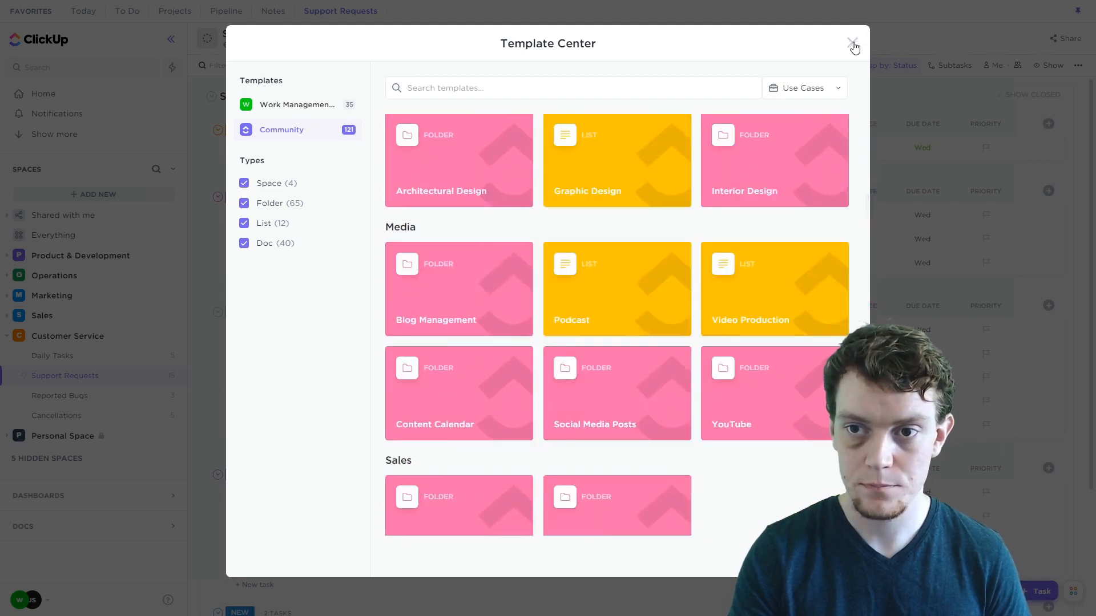
click(852, 43)
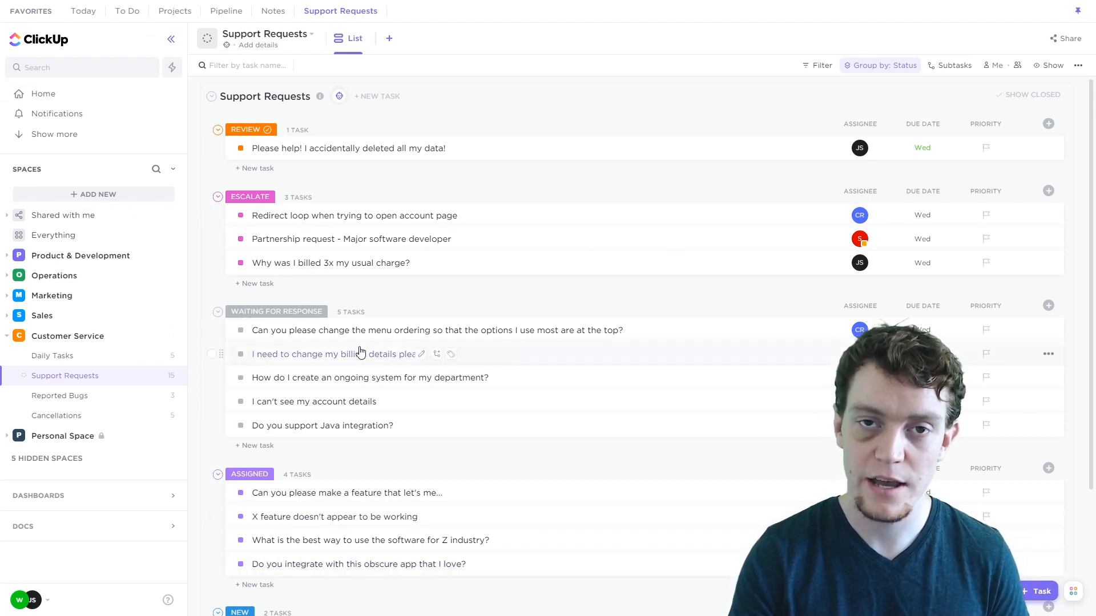
Step: Glance at the Product & Development space, then open the Customer Service space and view its automation, default assignee and watcher options
click(112, 341)
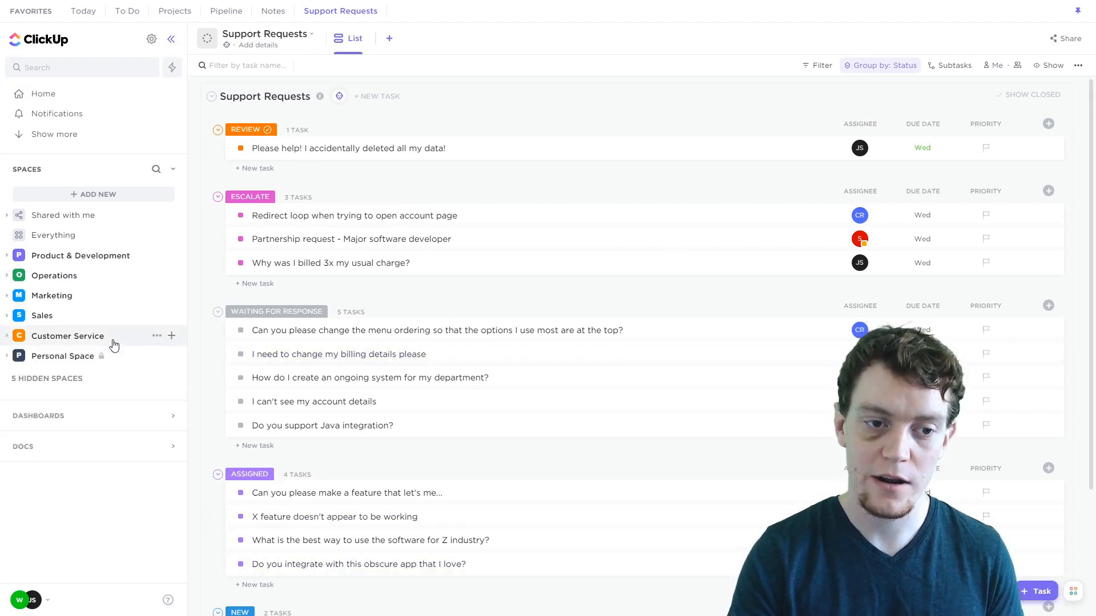
click(65, 258)
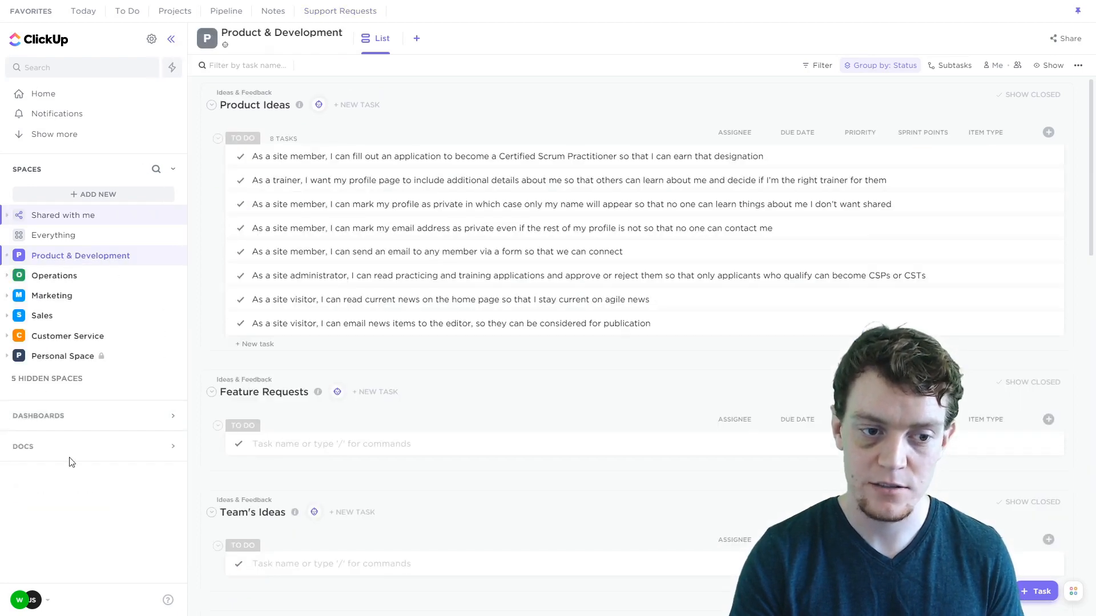
click(77, 338)
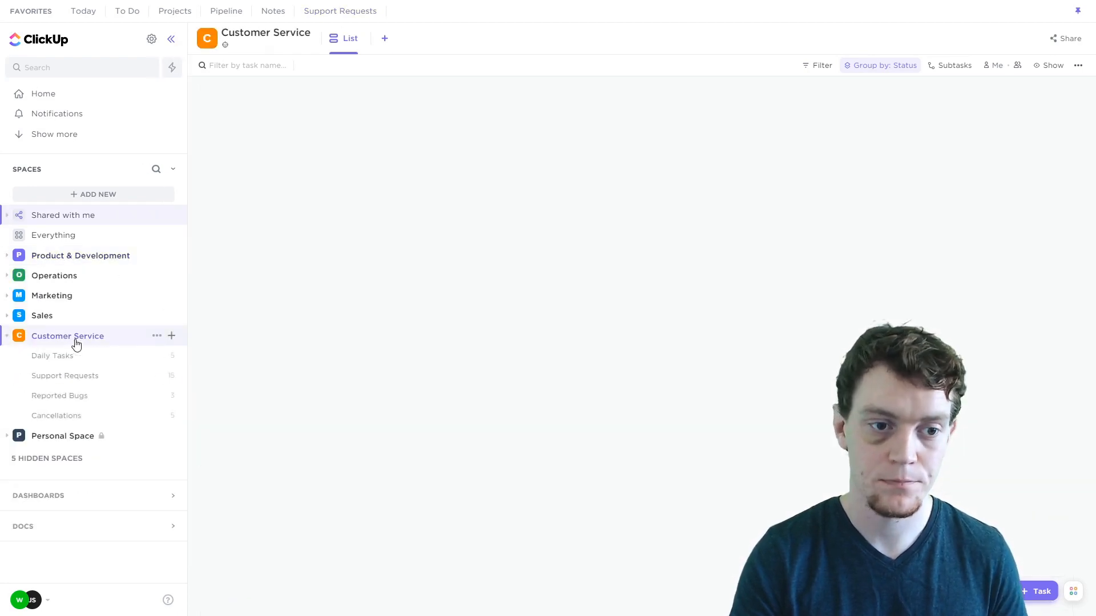
click(227, 46)
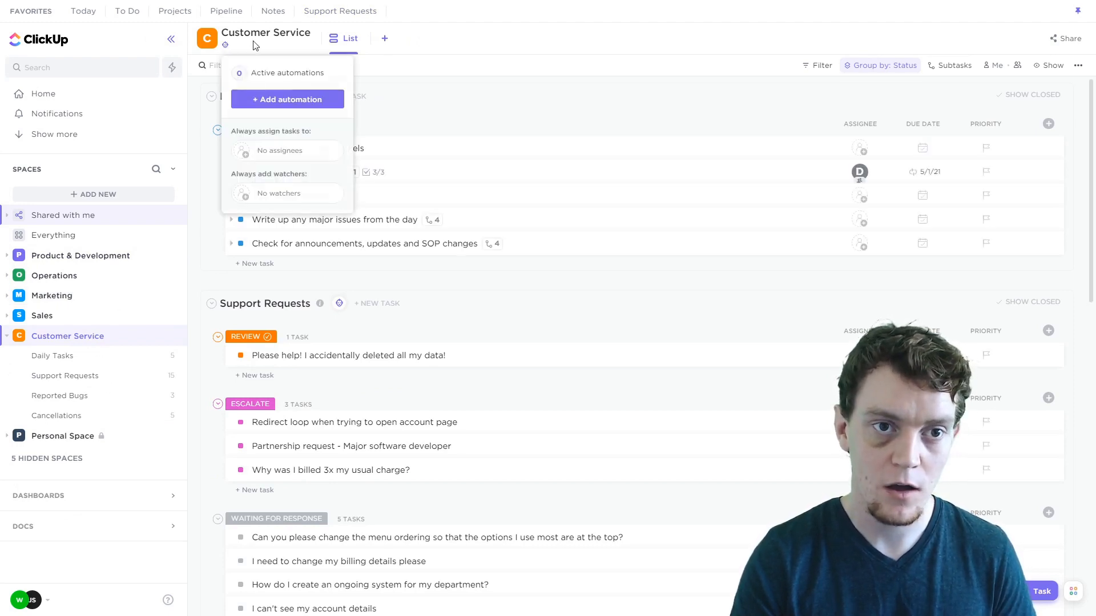
click(287, 48)
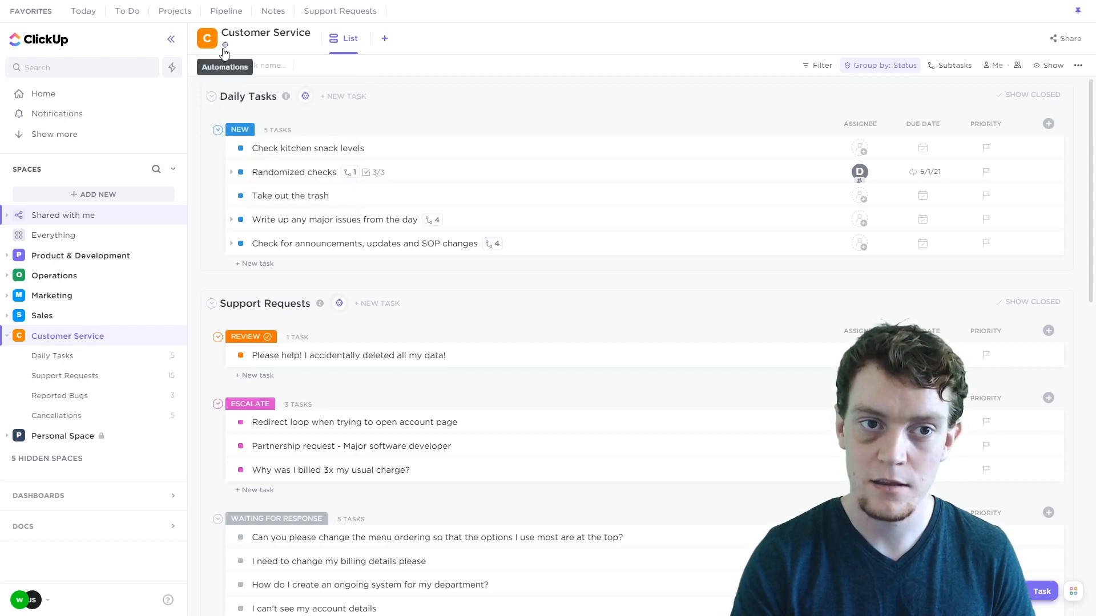
click(226, 47)
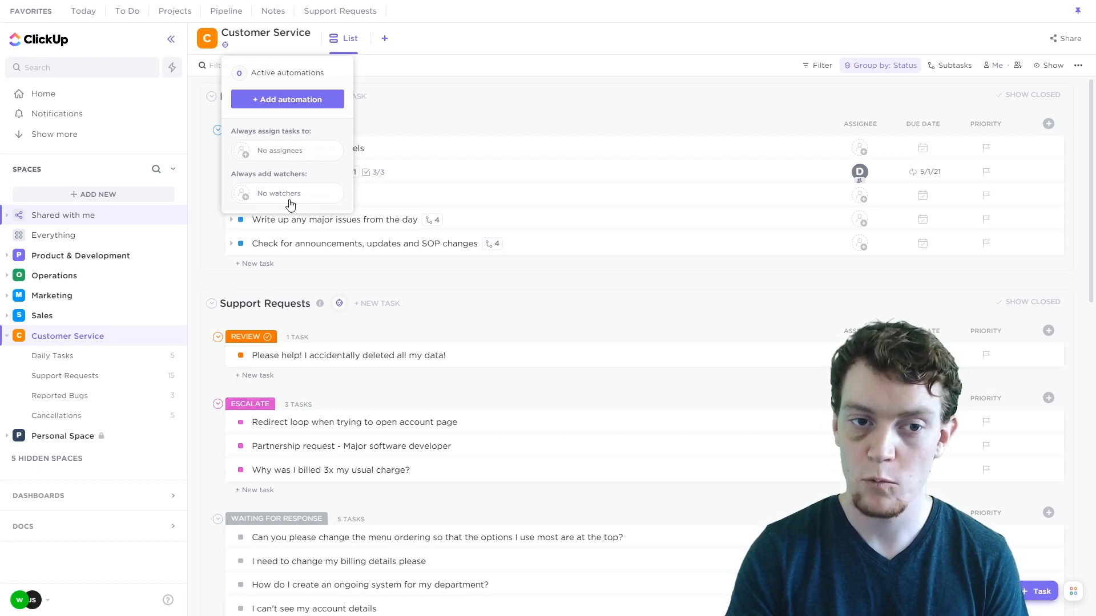
Step: Open the automation library for Customer Service and look through the ready-made automations, including the Calendly and GitHub integrations
click(331, 108)
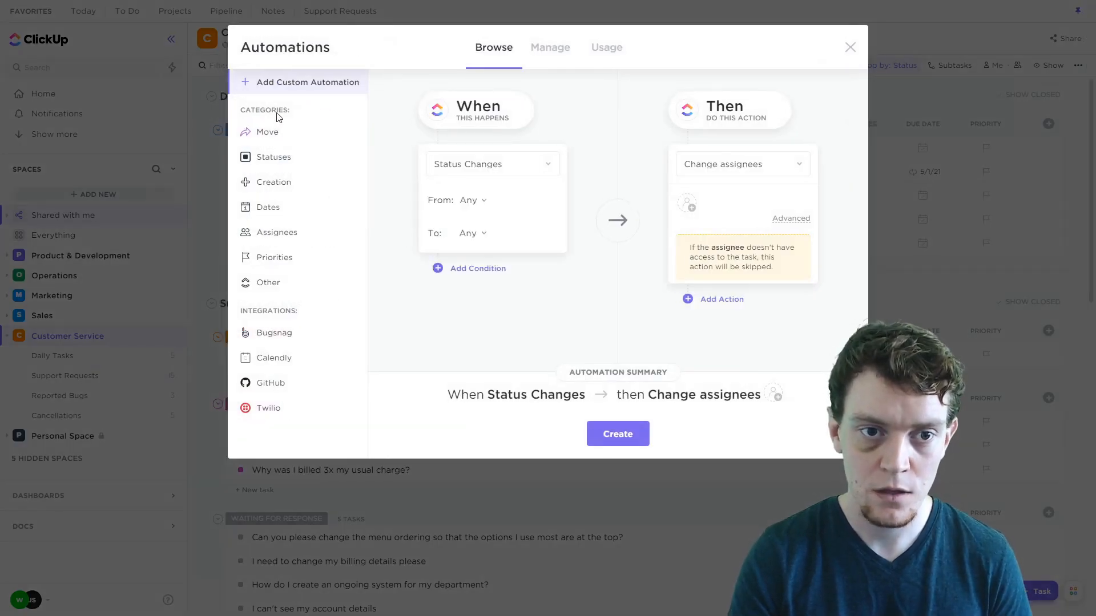
click(311, 166)
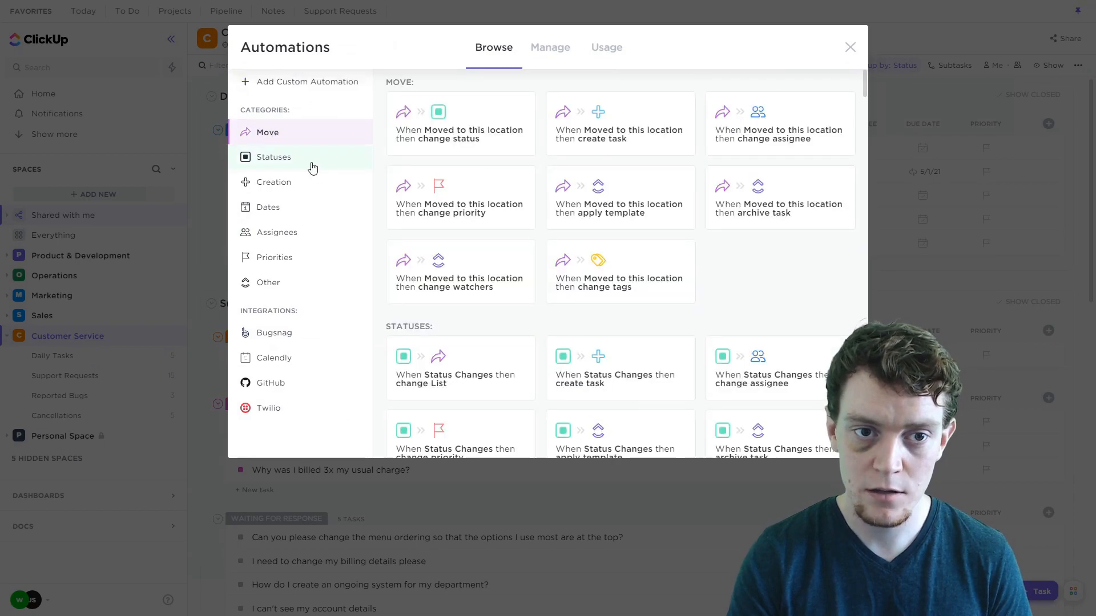
scroll(521, 225, down, 15)
scroll(574, 187, down, 20)
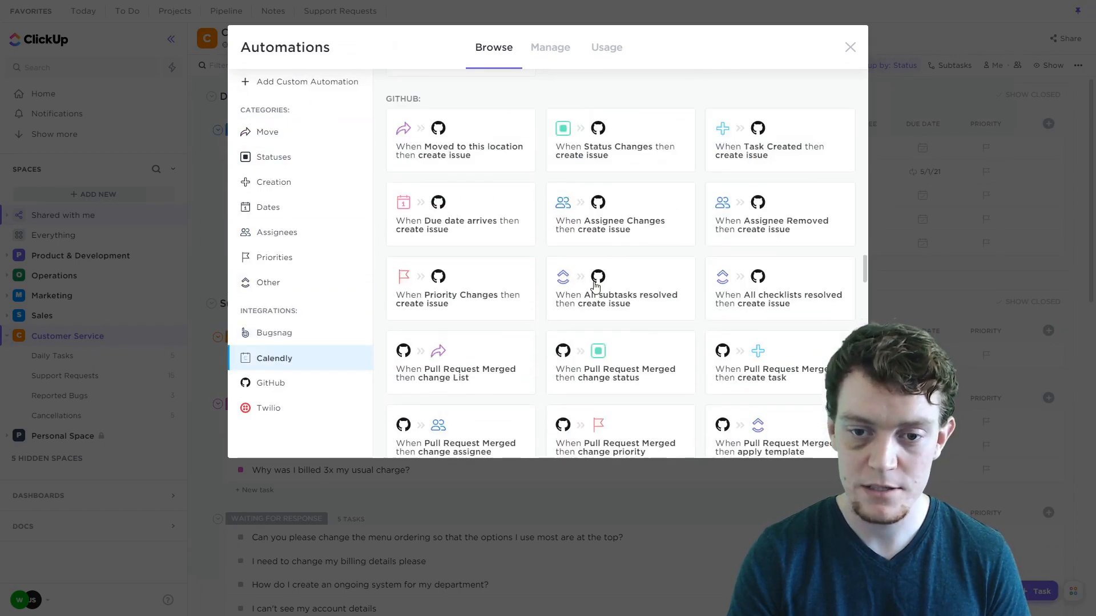
scroll(505, 280, down, 10)
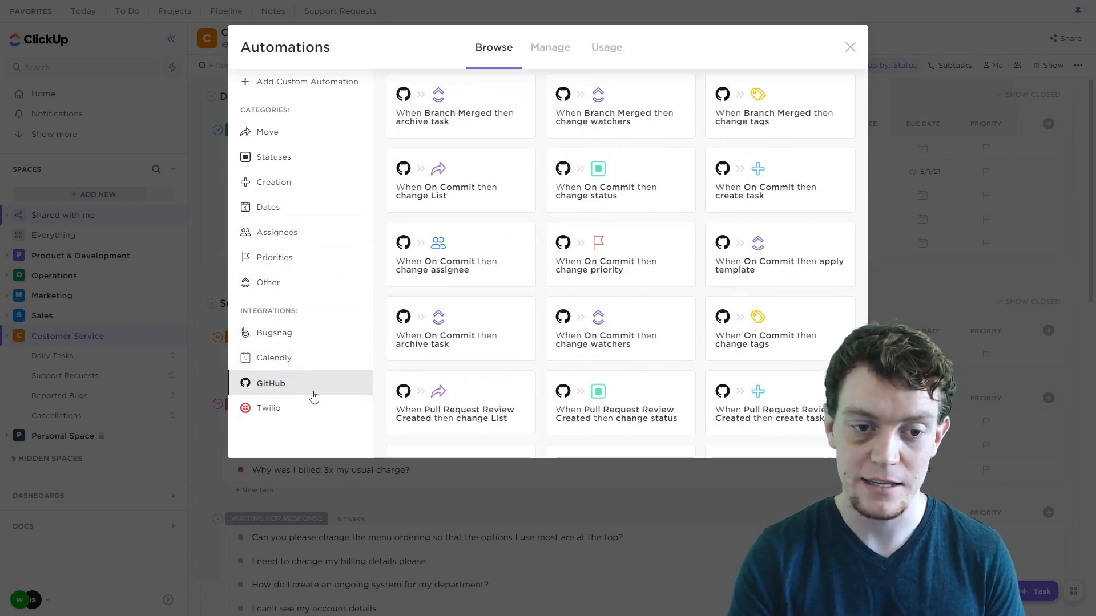
scroll(675, 311, up, 5)
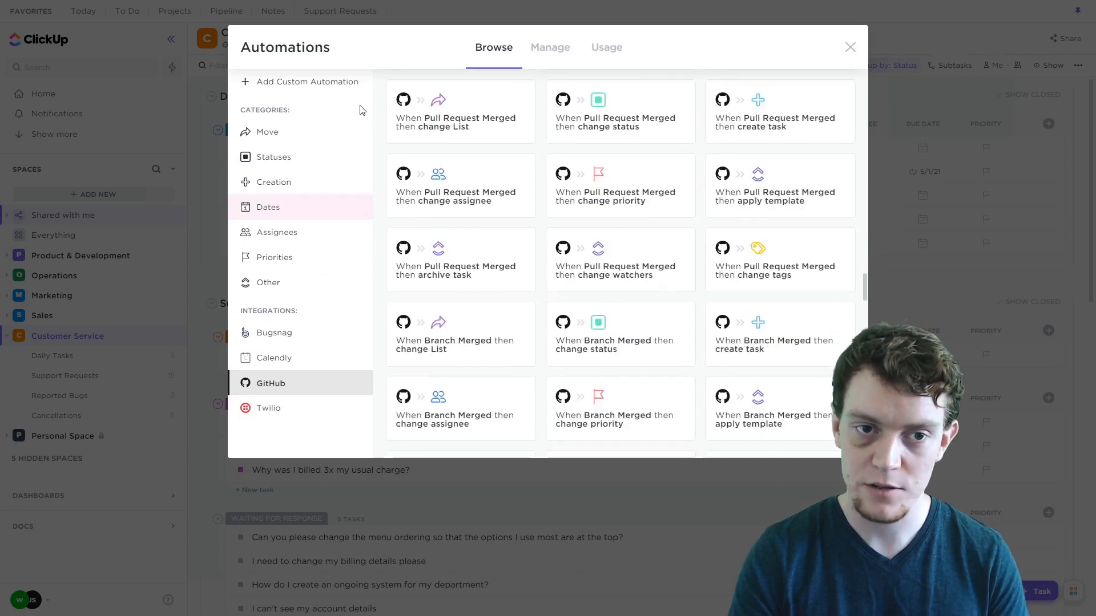
scroll(280, 101, up, 4)
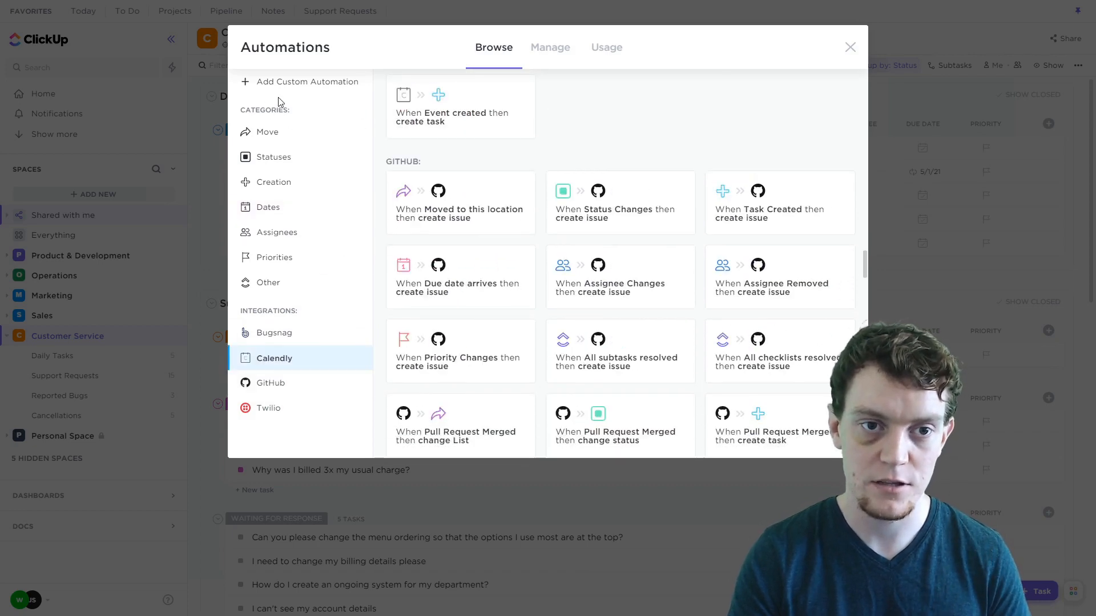
Step: Start a custom automation in Customer Service and look through its trigger and action options, with Status Changes as the trigger
click(306, 90)
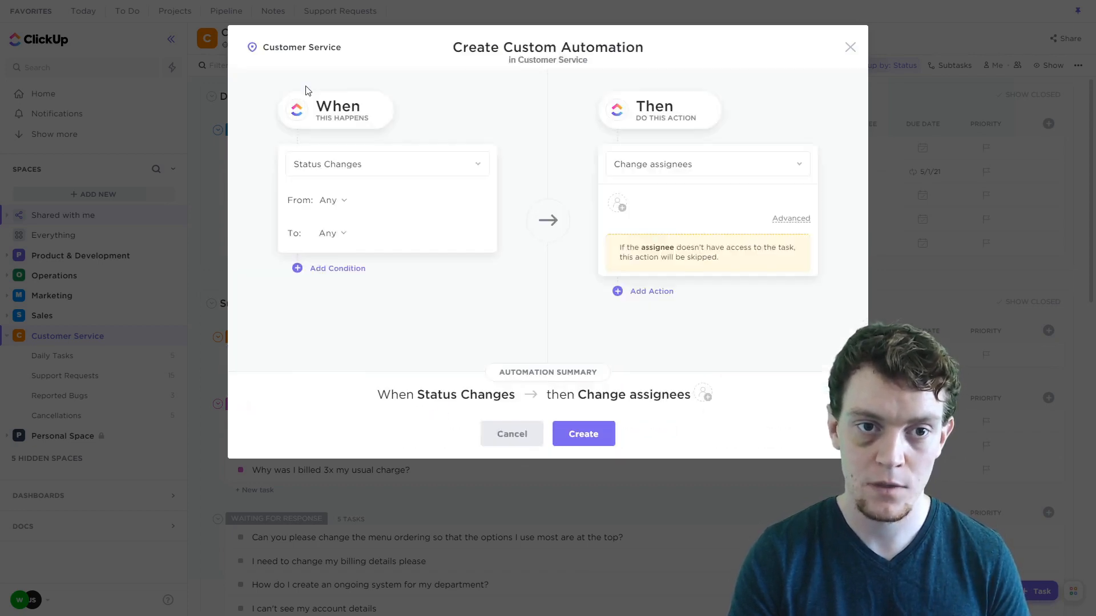
click(438, 174)
scroll(374, 320, down, 2)
click(700, 182)
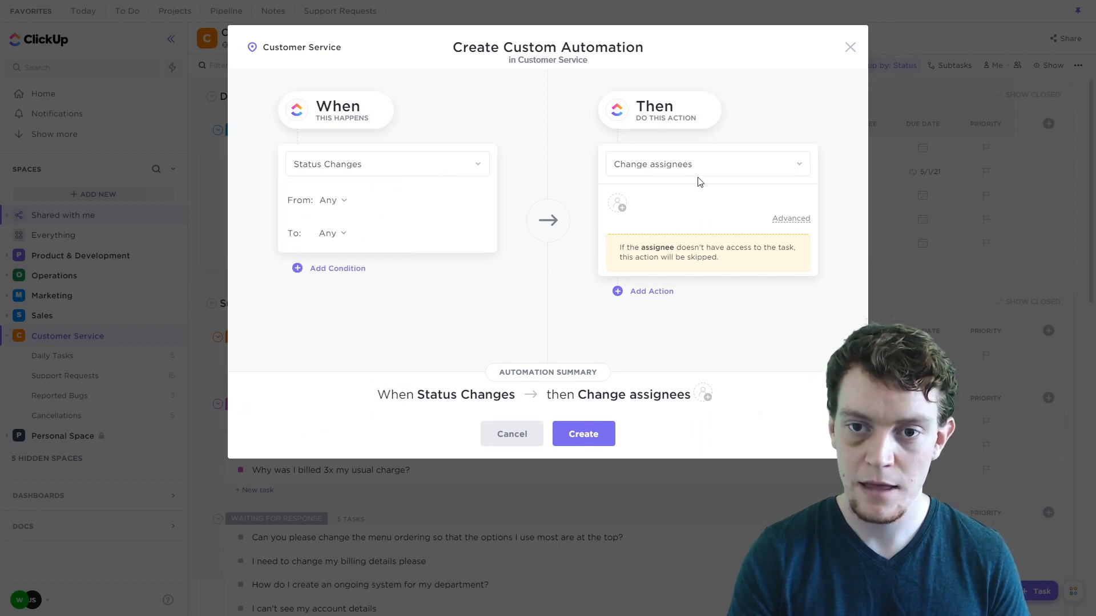
click(692, 171)
click(416, 172)
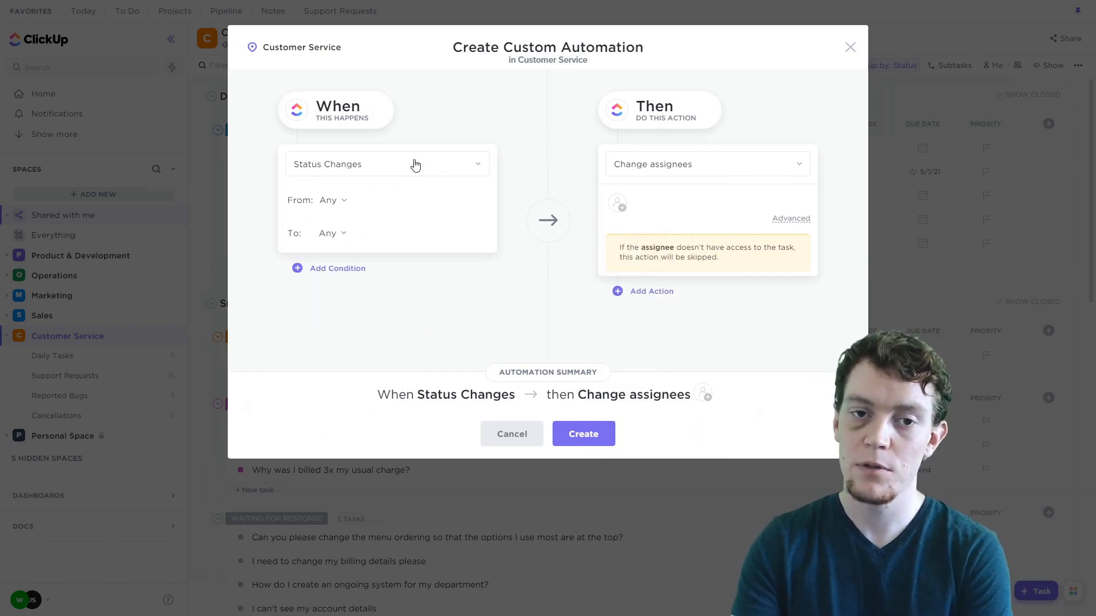
click(415, 165)
click(408, 204)
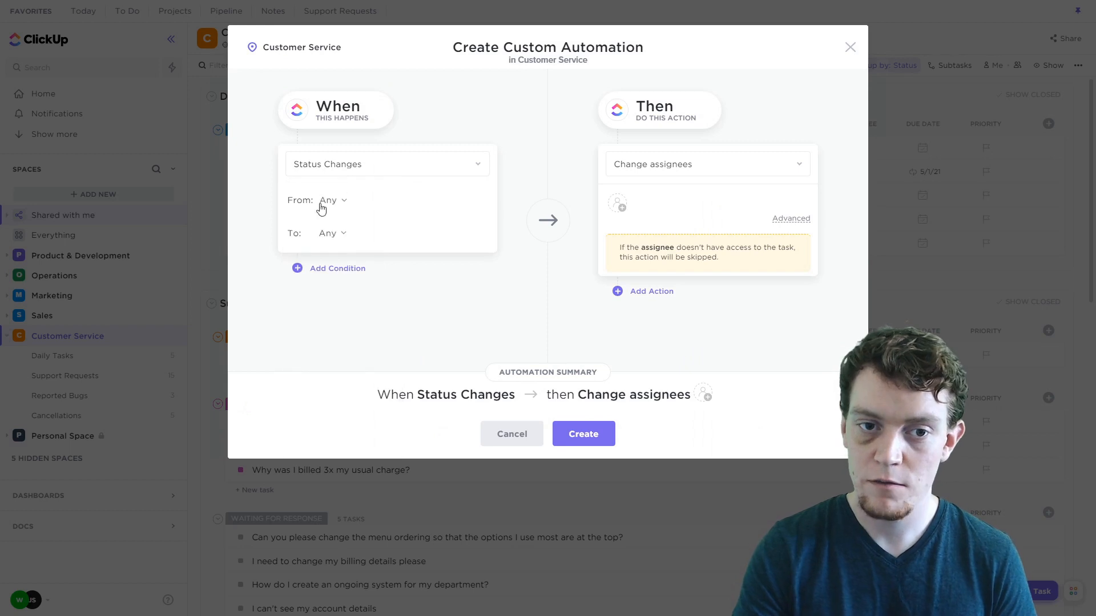
Step: Restrict the Status Changes trigger to tasks moving to the ESCALATE status from any status
click(330, 234)
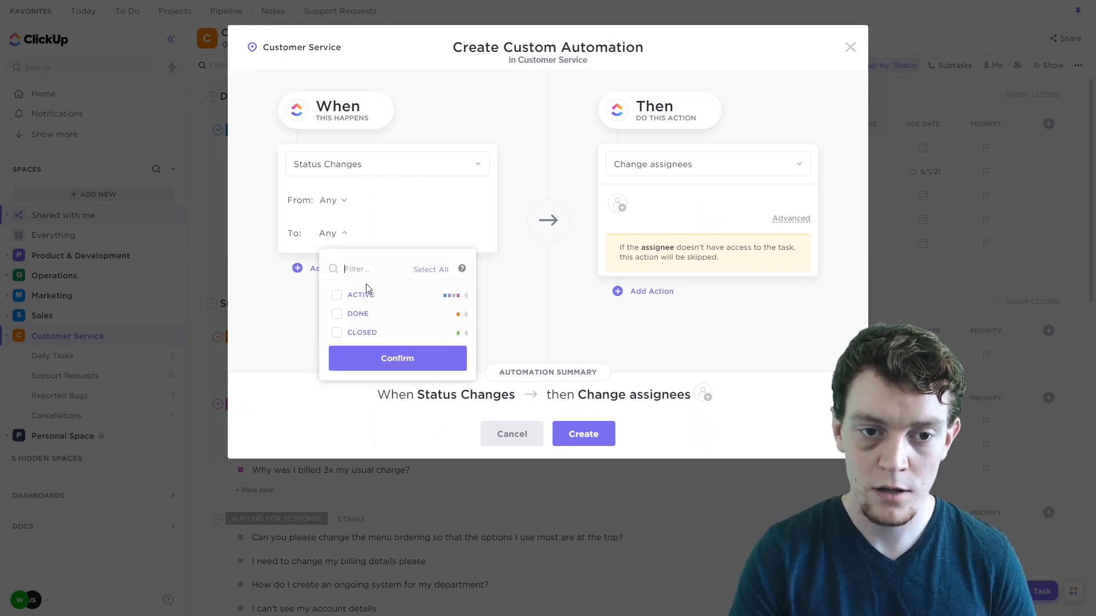
click(466, 296)
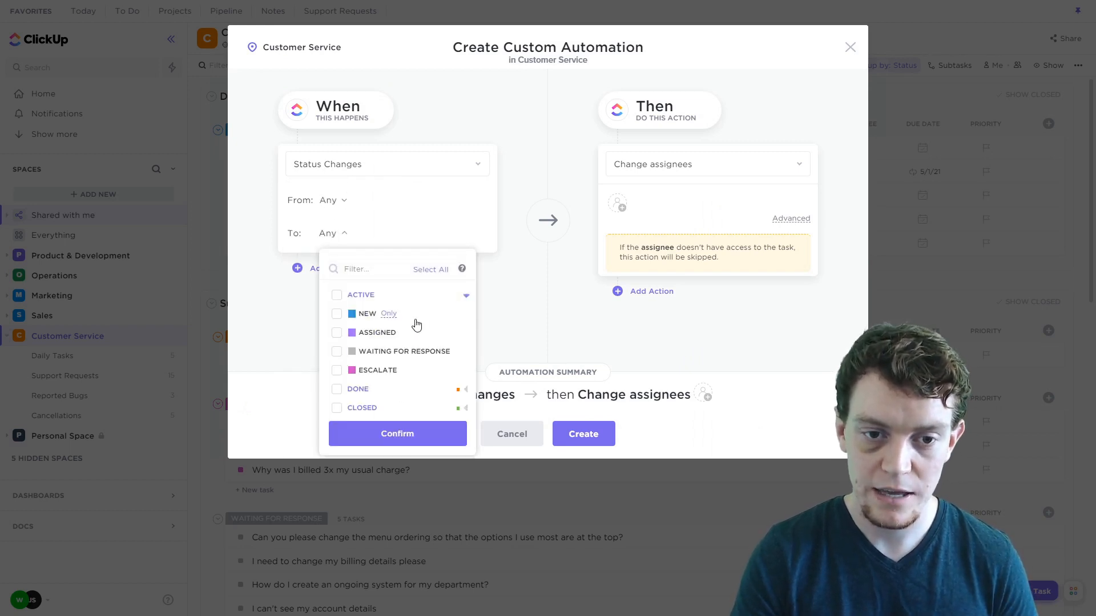
click(337, 371)
click(722, 228)
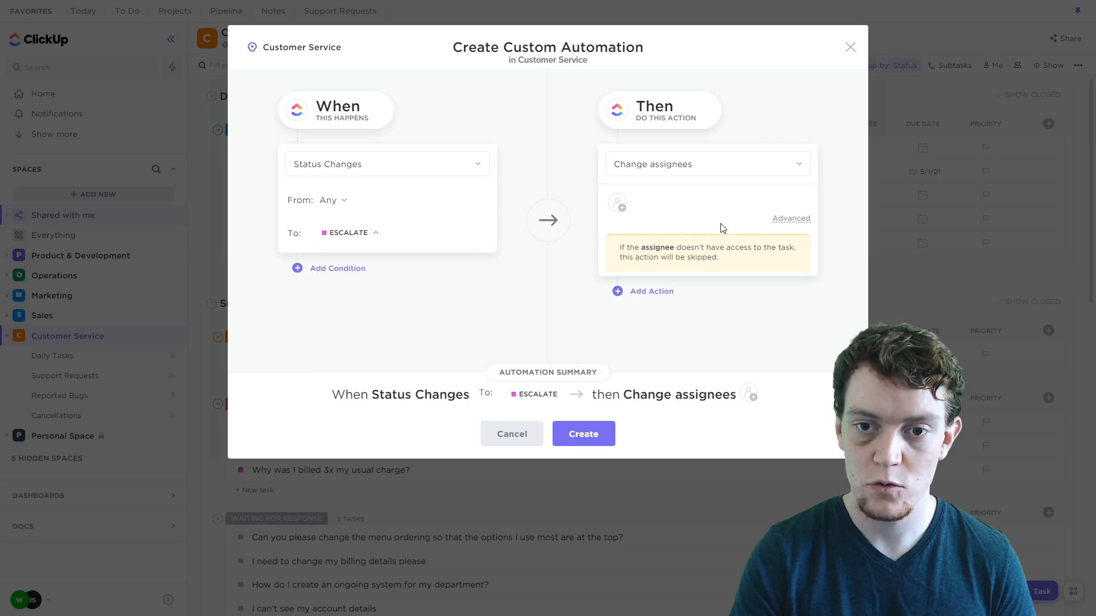
Step: Look through the available actions and change the automation's action to Add a comment
click(737, 166)
scroll(696, 303, down, 3)
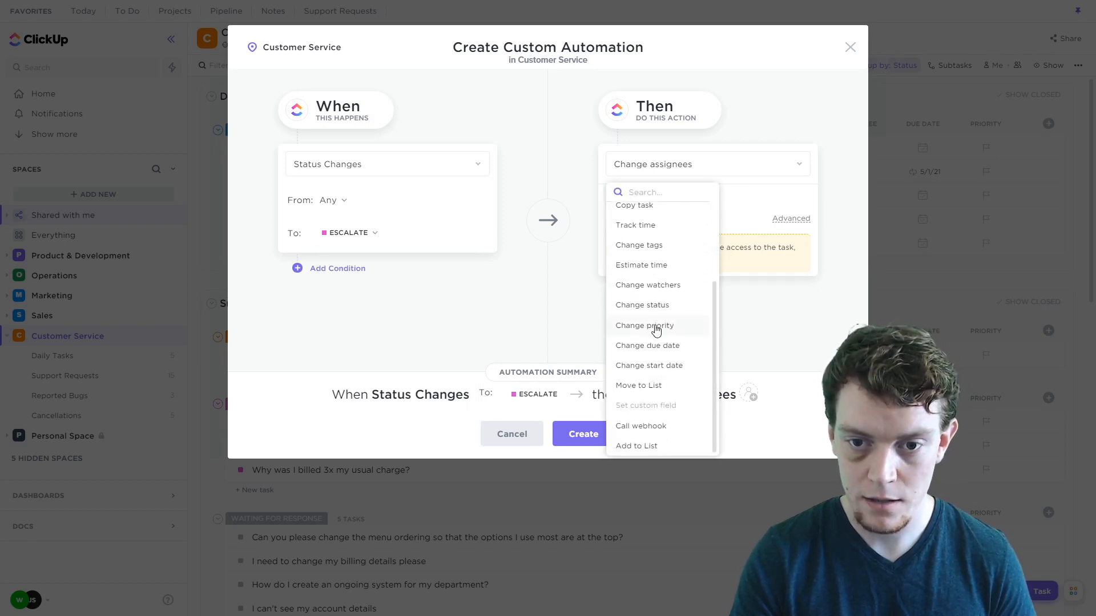
scroll(662, 320, up, 3)
click(677, 294)
Step: Write a comment mentioning a team member with "This task is being escalated, please review." and create the automation
click(739, 196)
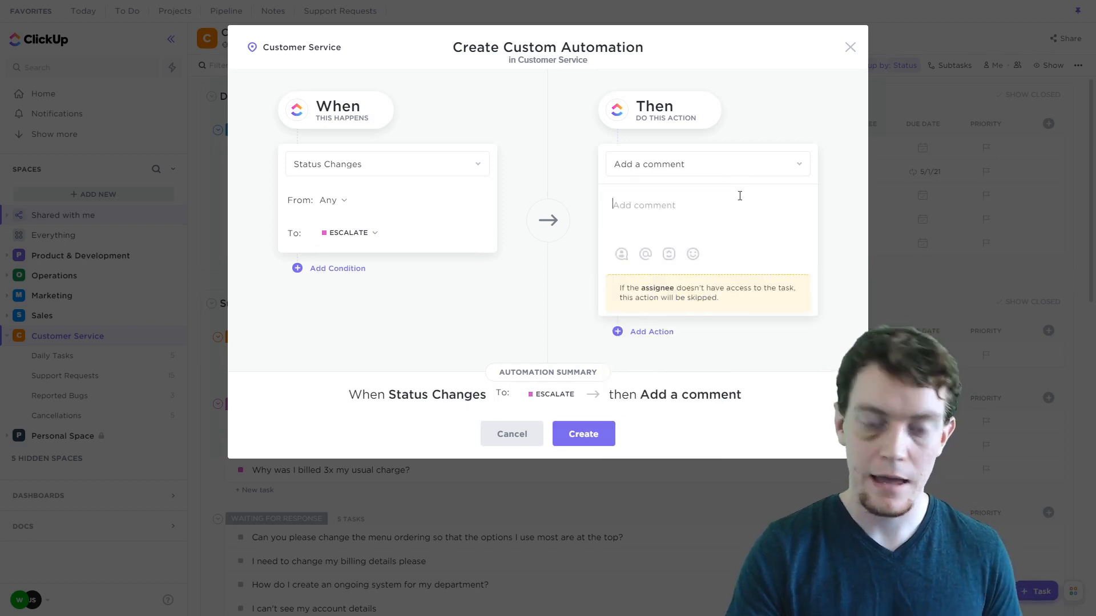
text(@)
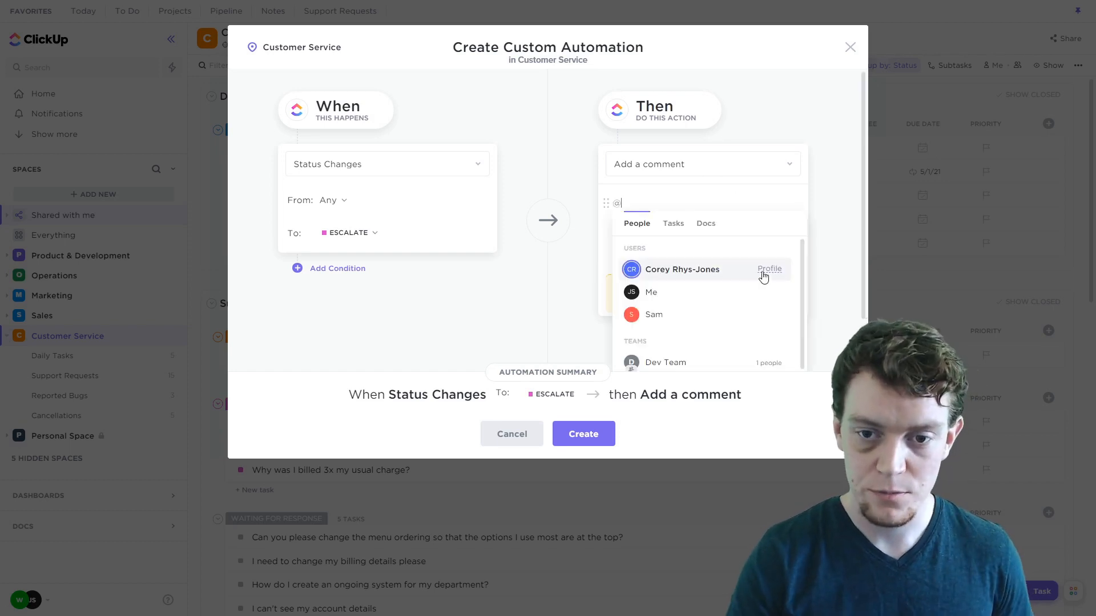
click(702, 317)
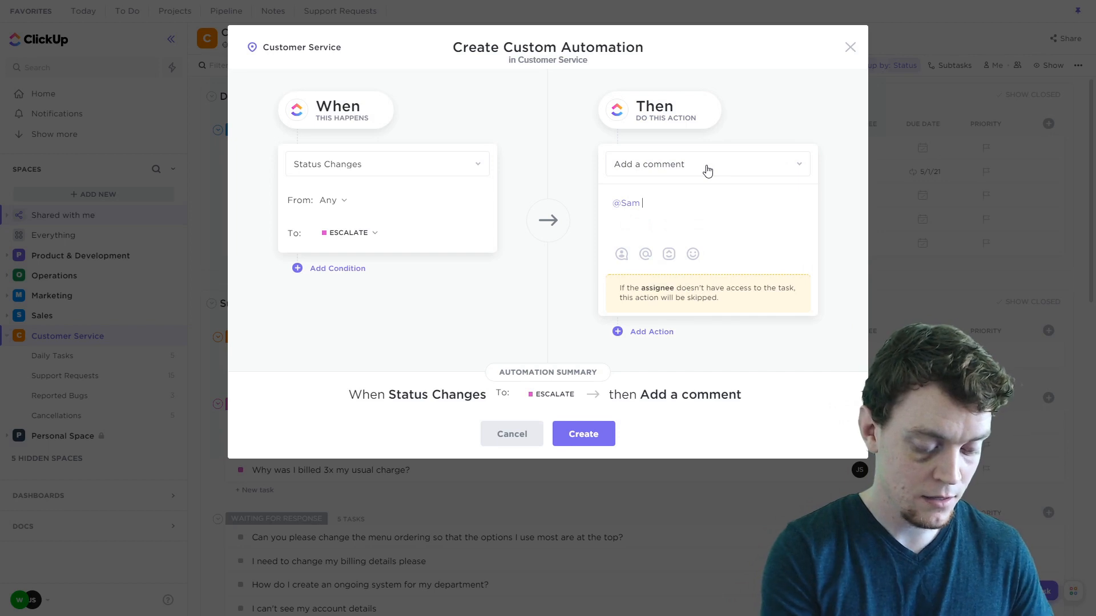
text(This task is bei)
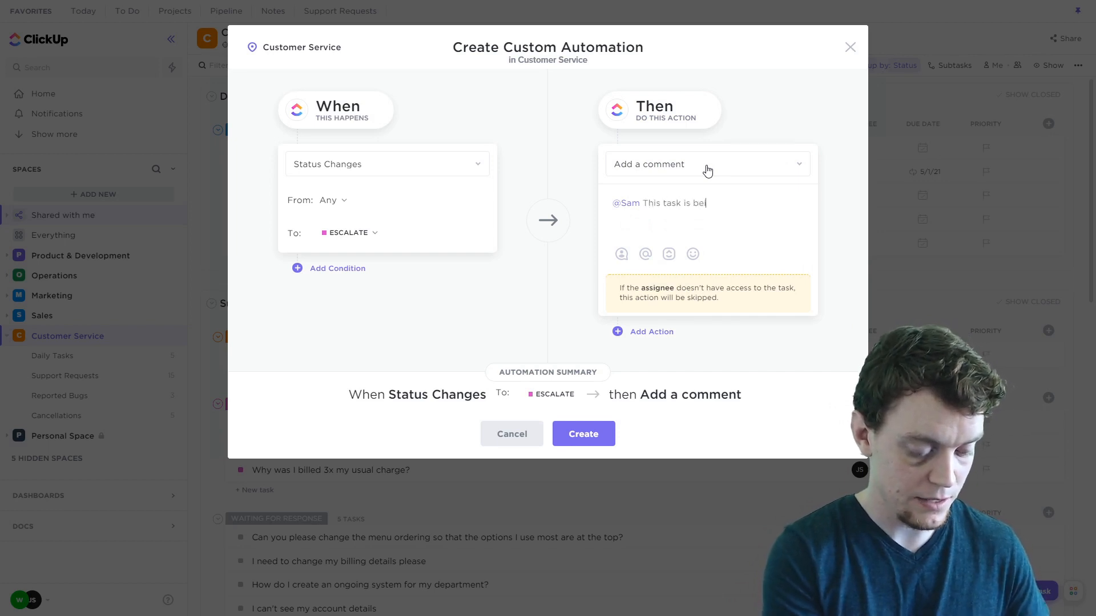
text(ng escalated)
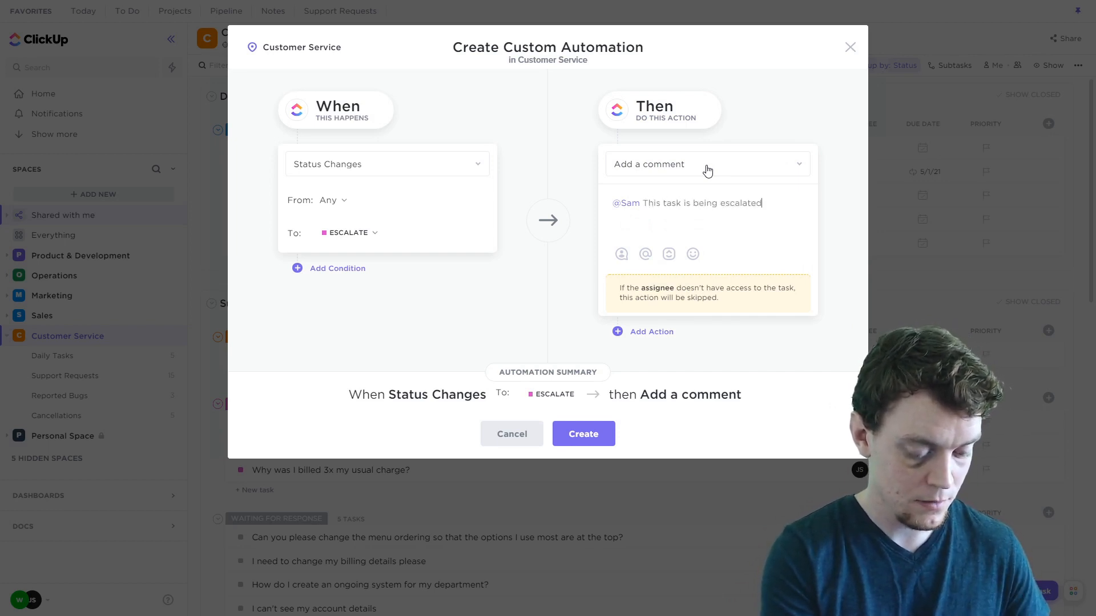
text(, please review)
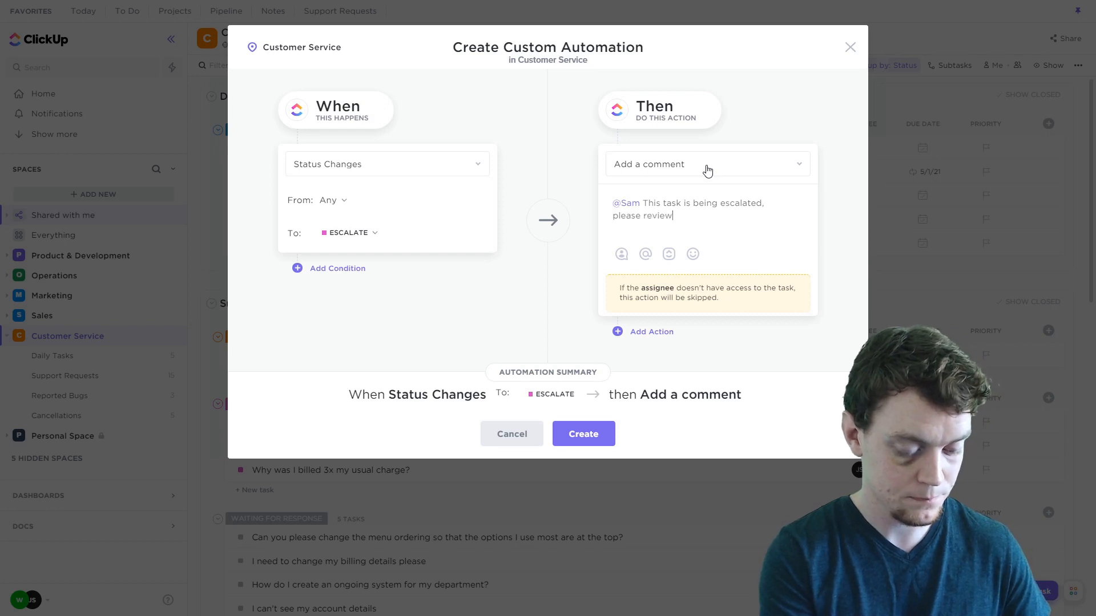
text(.)
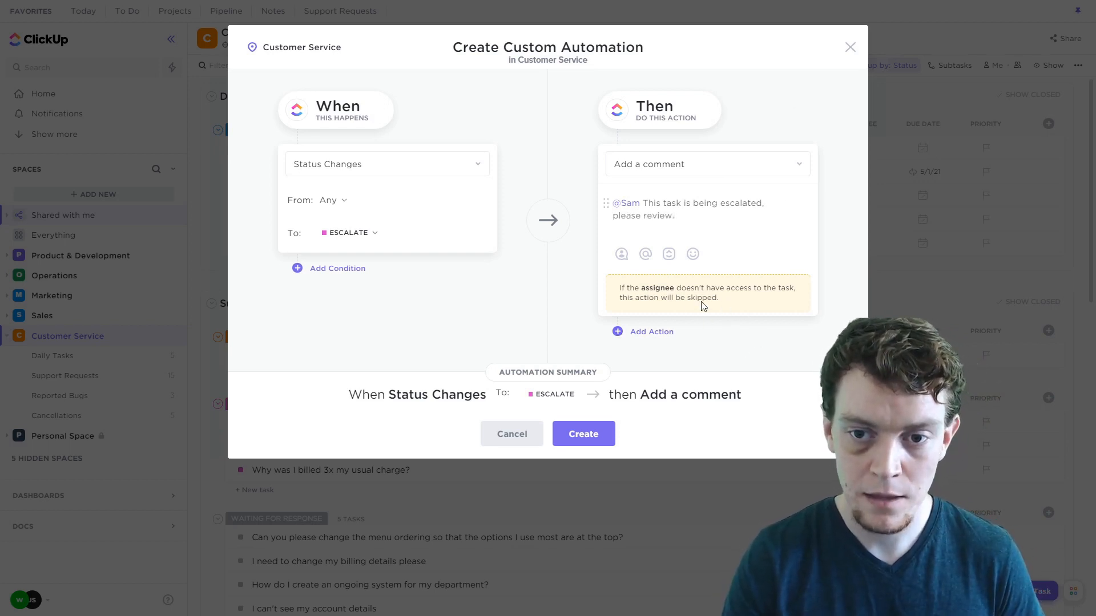
click(598, 441)
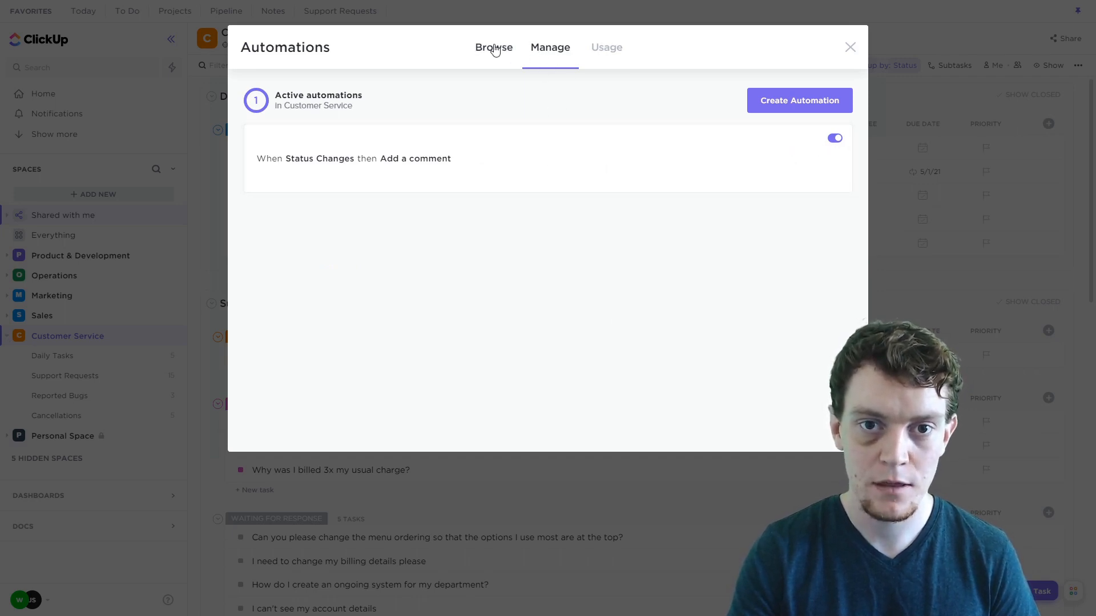
Step: Start another custom automation for Customer Service with the Priority Changes trigger set to High as the new priority
click(475, 69)
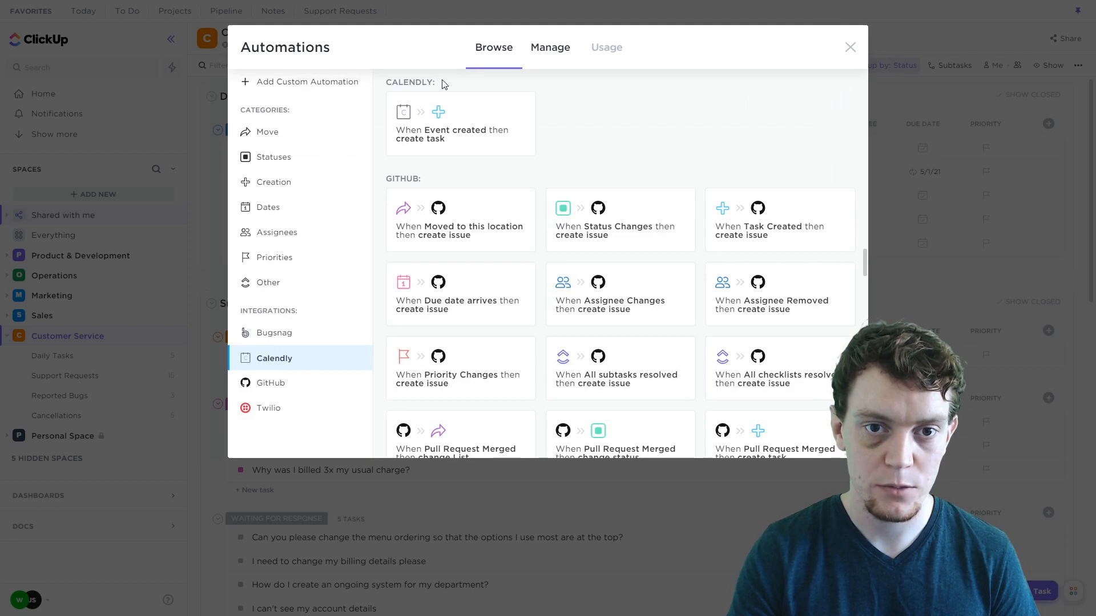
click(321, 83)
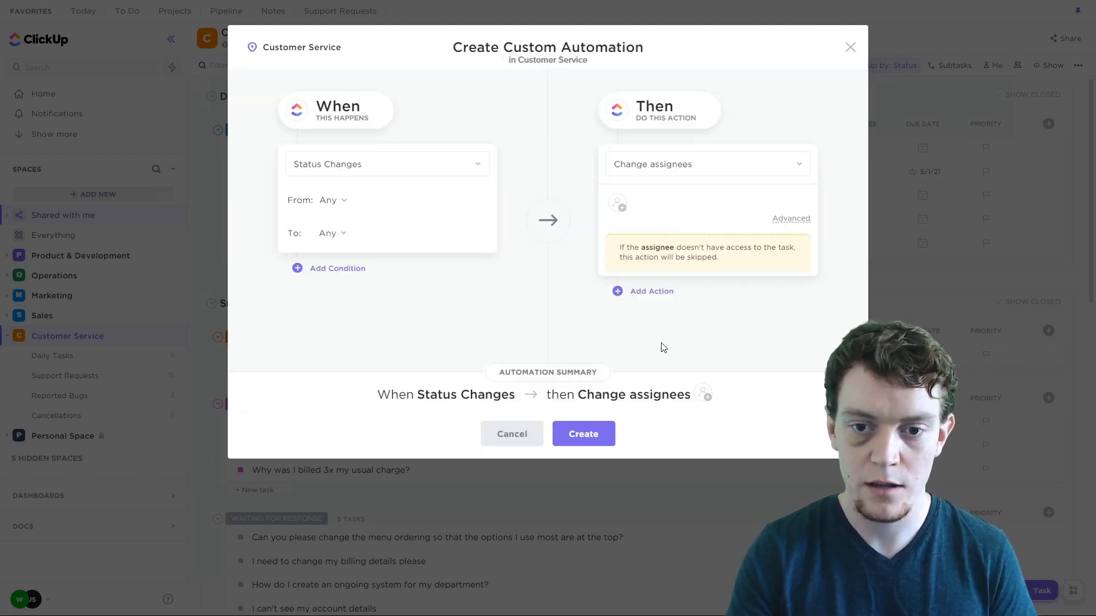
click(448, 173)
click(327, 234)
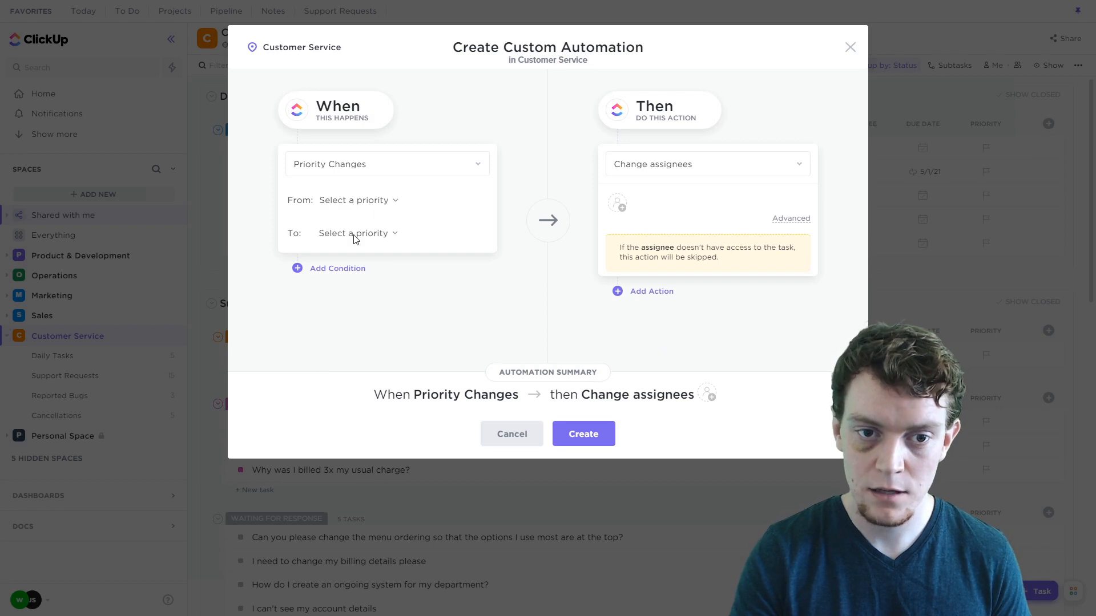
click(355, 234)
click(387, 283)
click(696, 181)
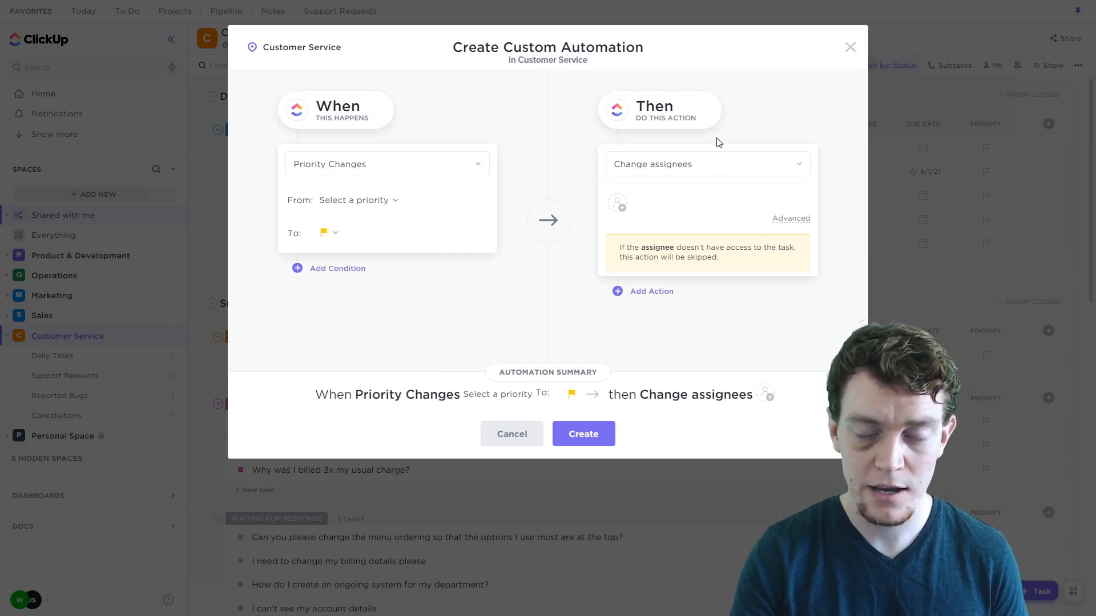
Step: Keep Change assignees as the action, choose a team member as the assignee, and create the automation
click(677, 167)
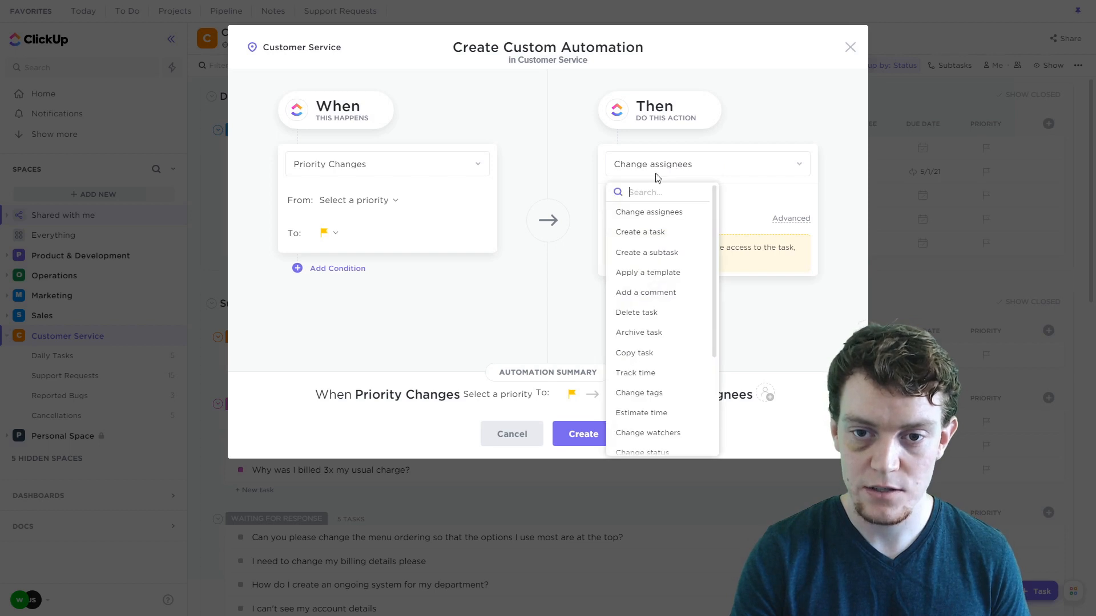
click(649, 212)
click(617, 209)
click(677, 285)
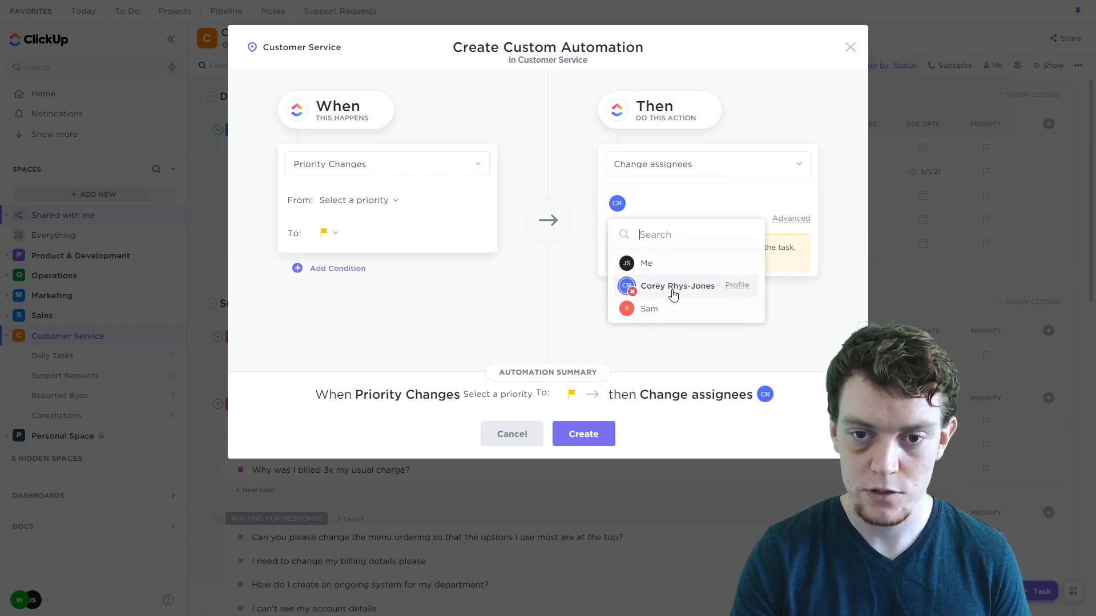
click(788, 362)
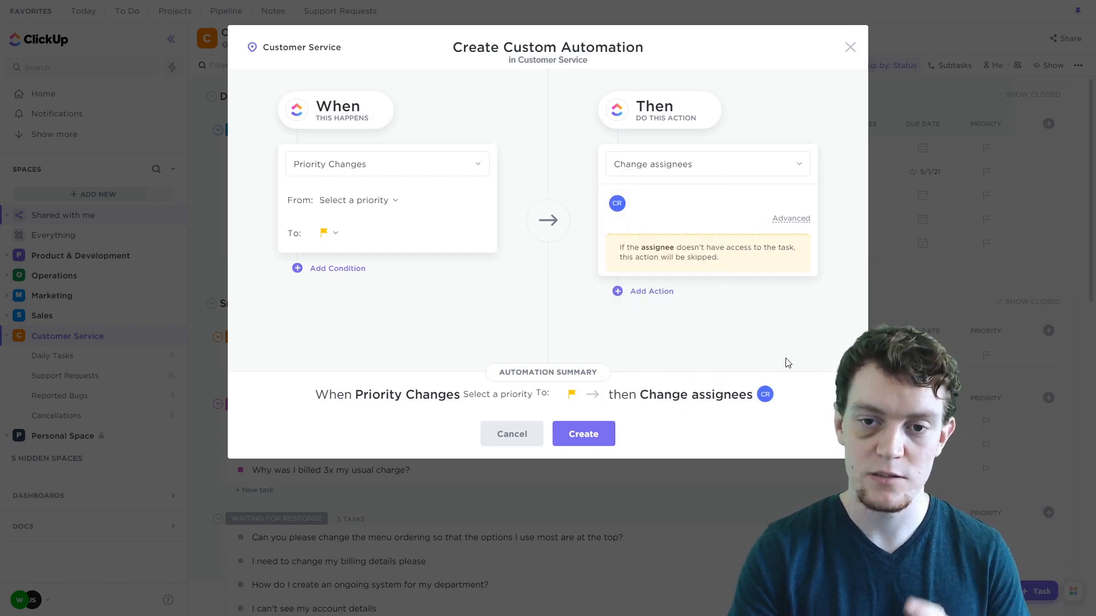
click(590, 443)
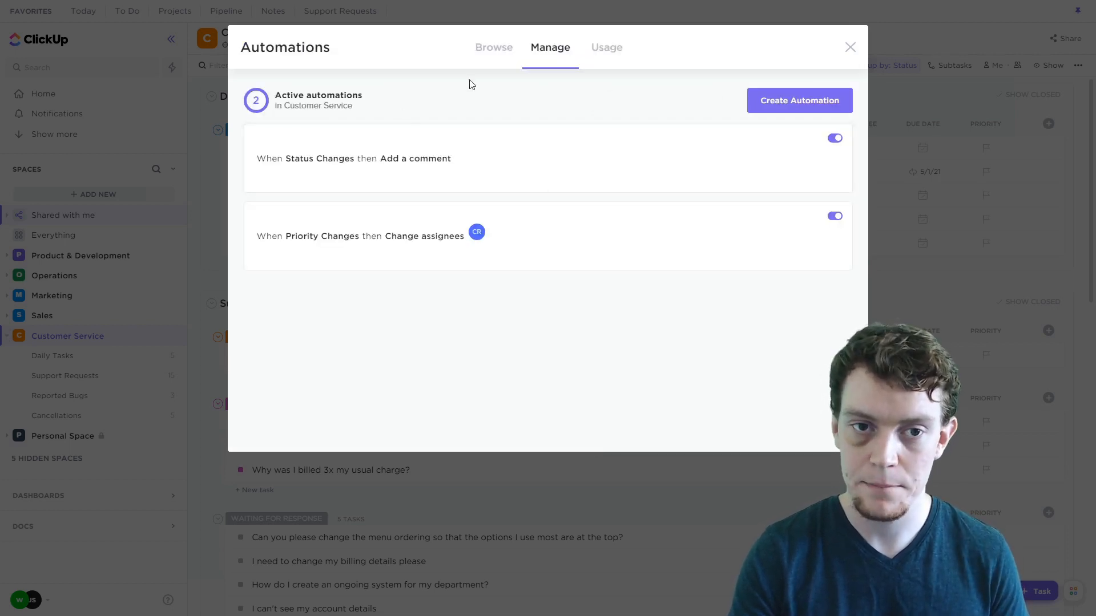
Step: Start a third custom automation for Customer Service with Task Created as the trigger
click(793, 101)
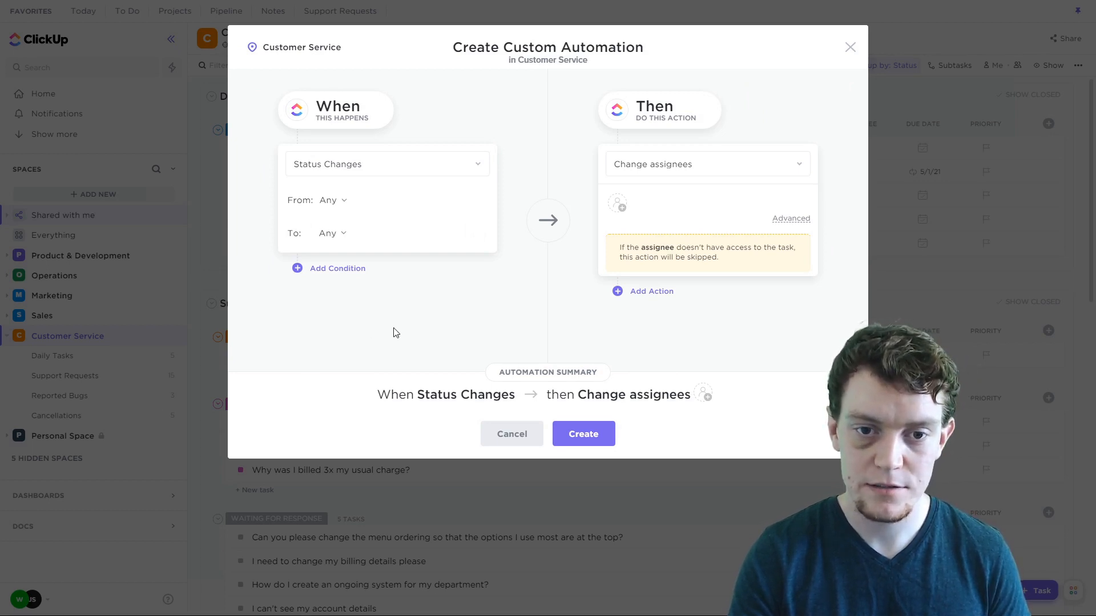
click(449, 176)
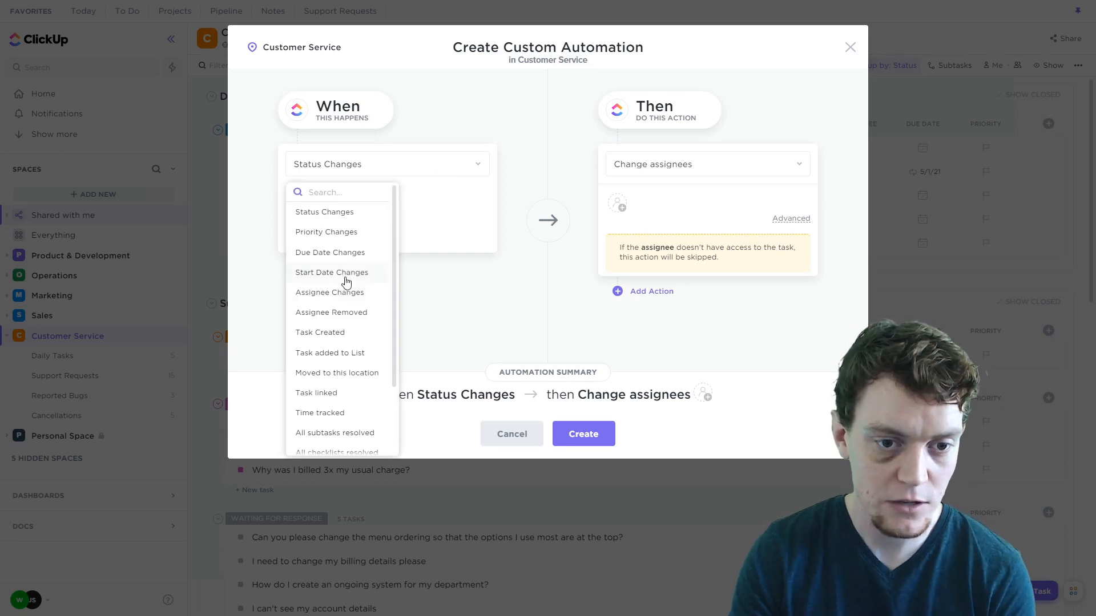
click(331, 332)
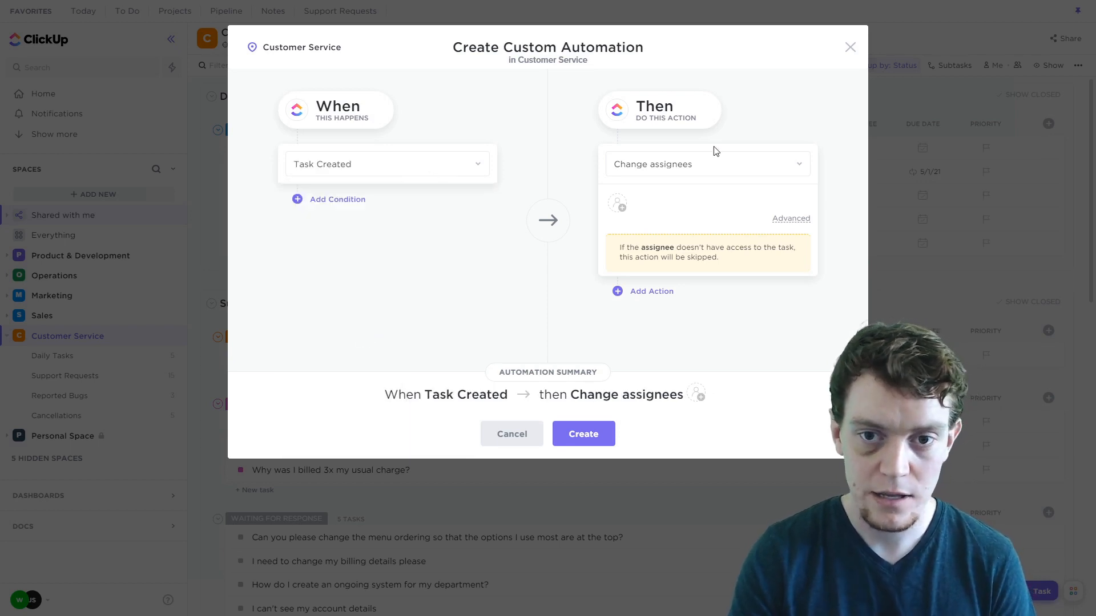
Step: Set the action to Change watchers and add yourself and one team member as watchers
click(699, 166)
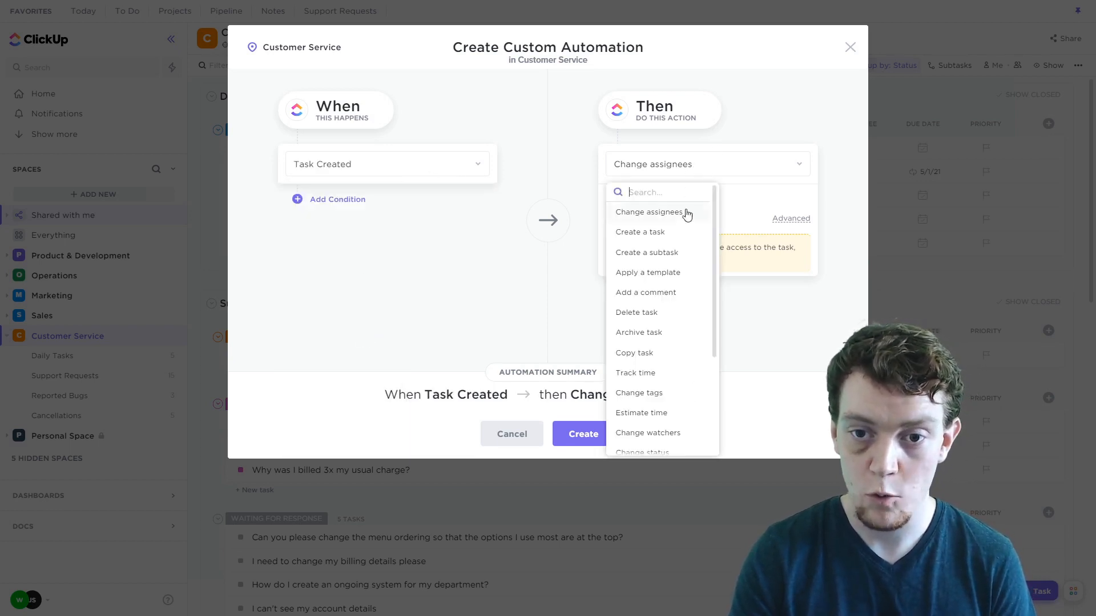
scroll(673, 274, down, 2)
click(661, 378)
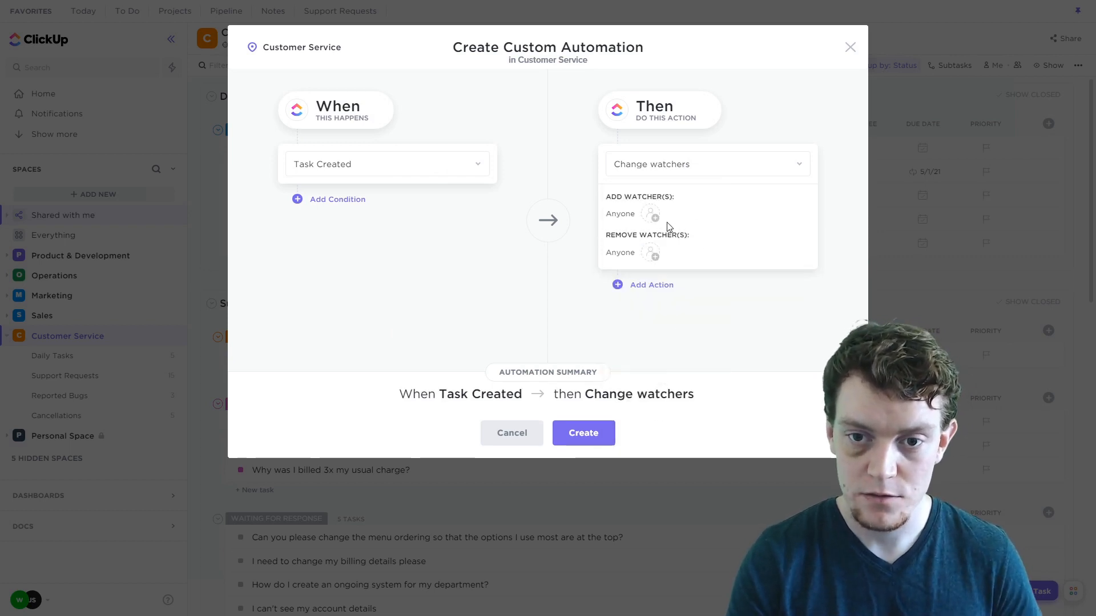
click(651, 216)
click(674, 280)
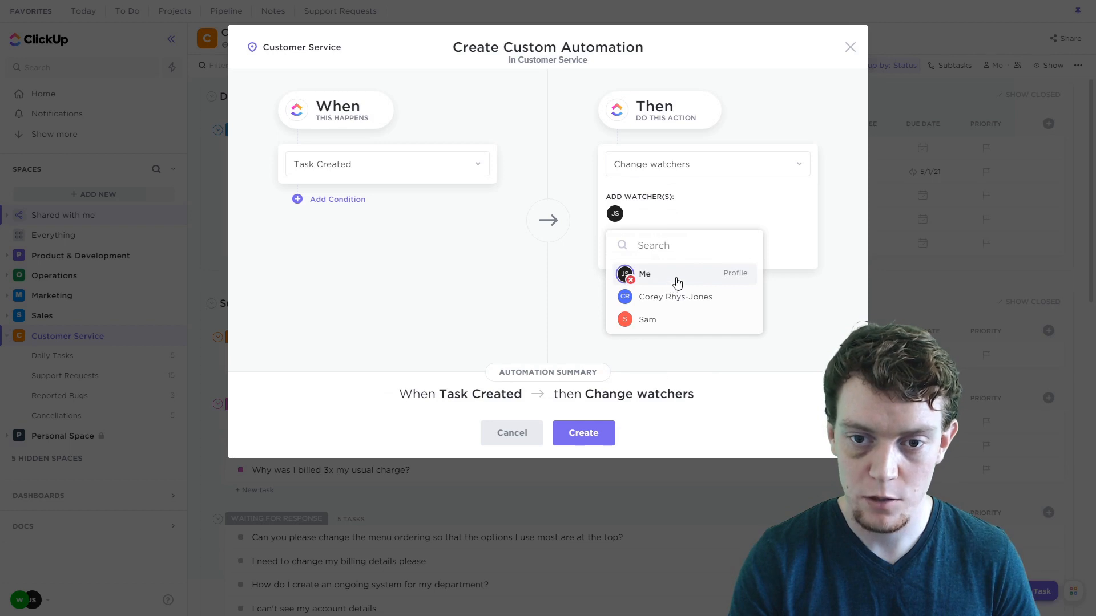
click(685, 318)
click(668, 188)
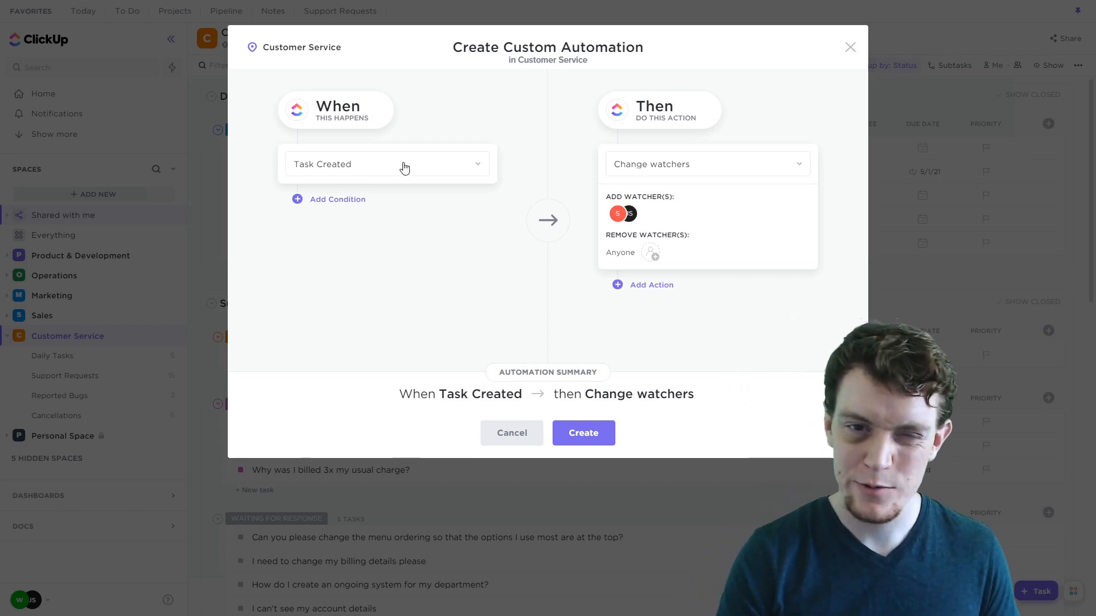
Step: Add the condition that Priority is equal to Urgent, create the automation, and close the Automations window
click(357, 200)
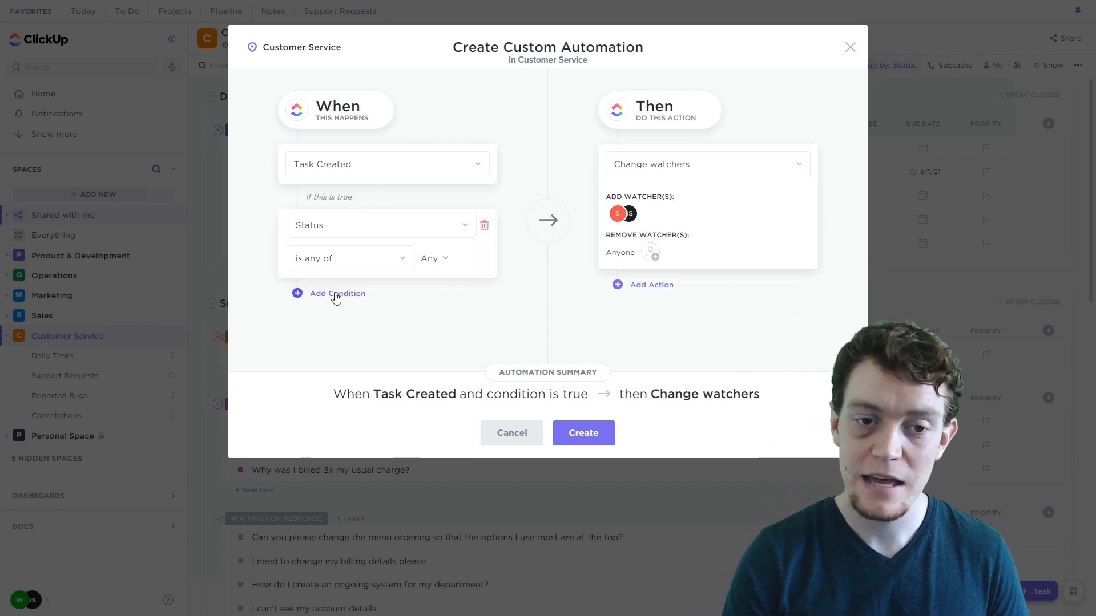
click(414, 231)
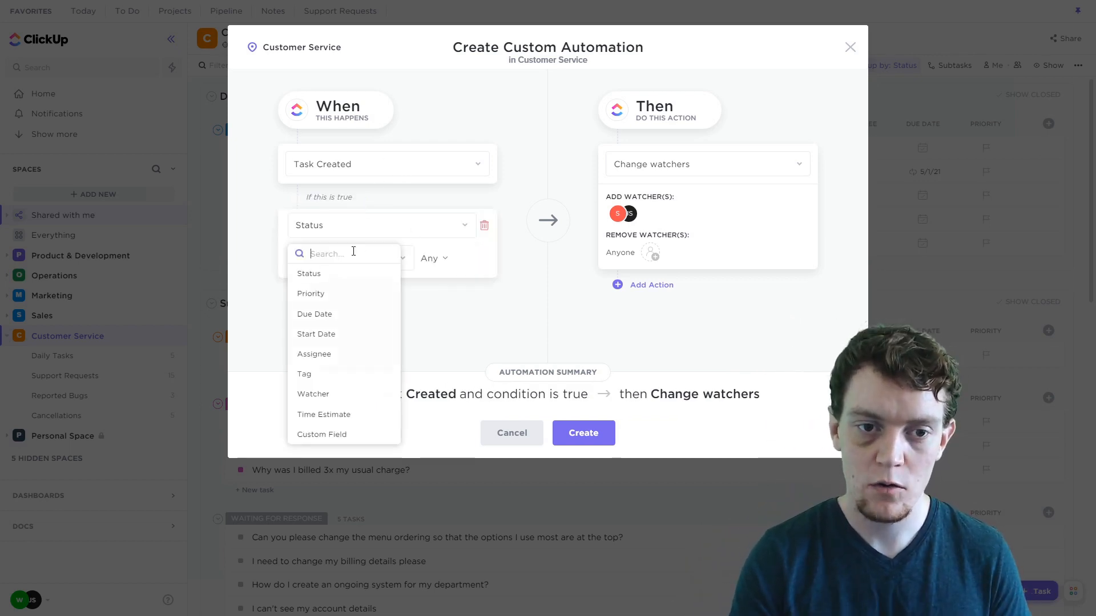
click(336, 297)
click(374, 259)
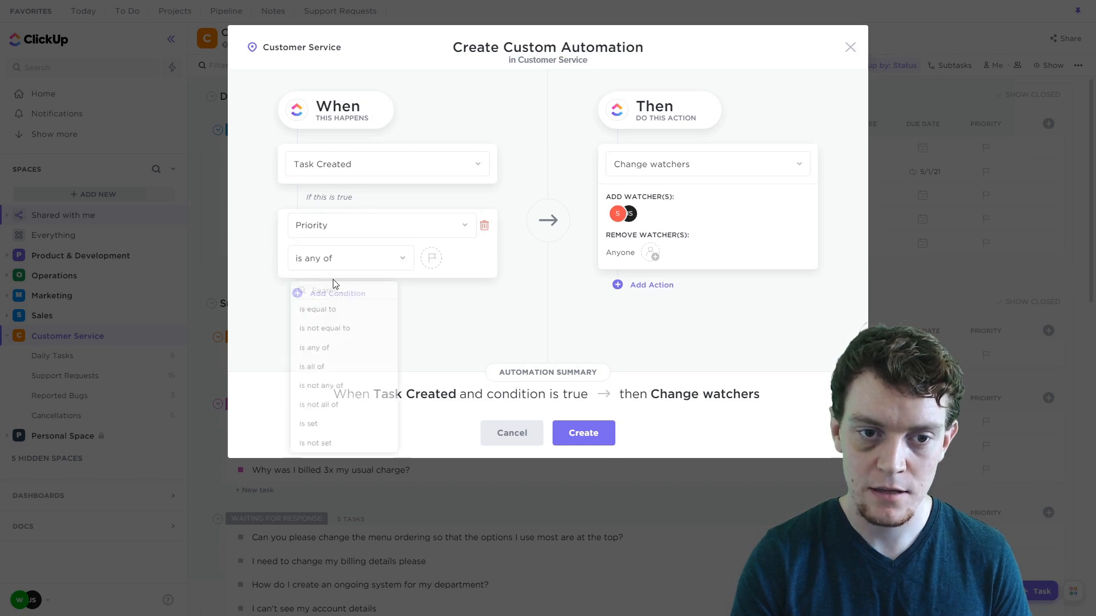
click(308, 308)
click(429, 256)
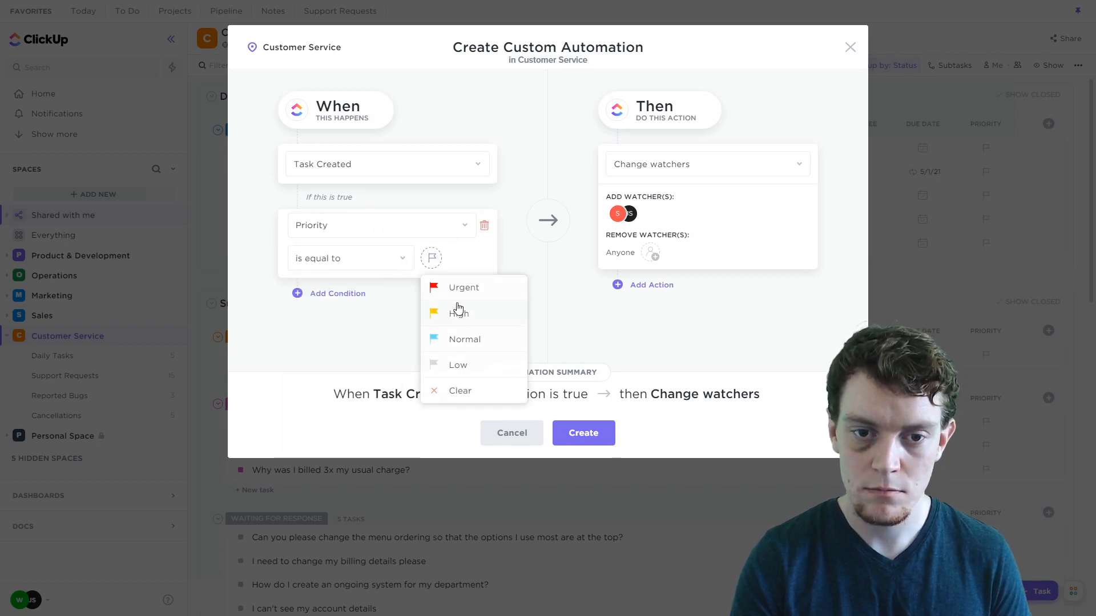
click(476, 292)
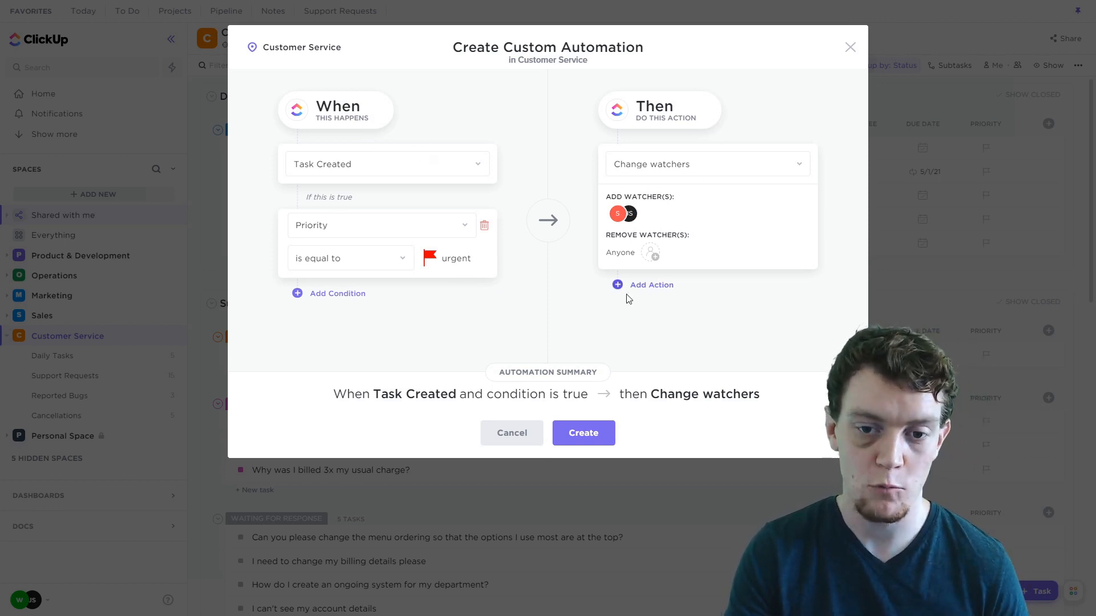
click(584, 433)
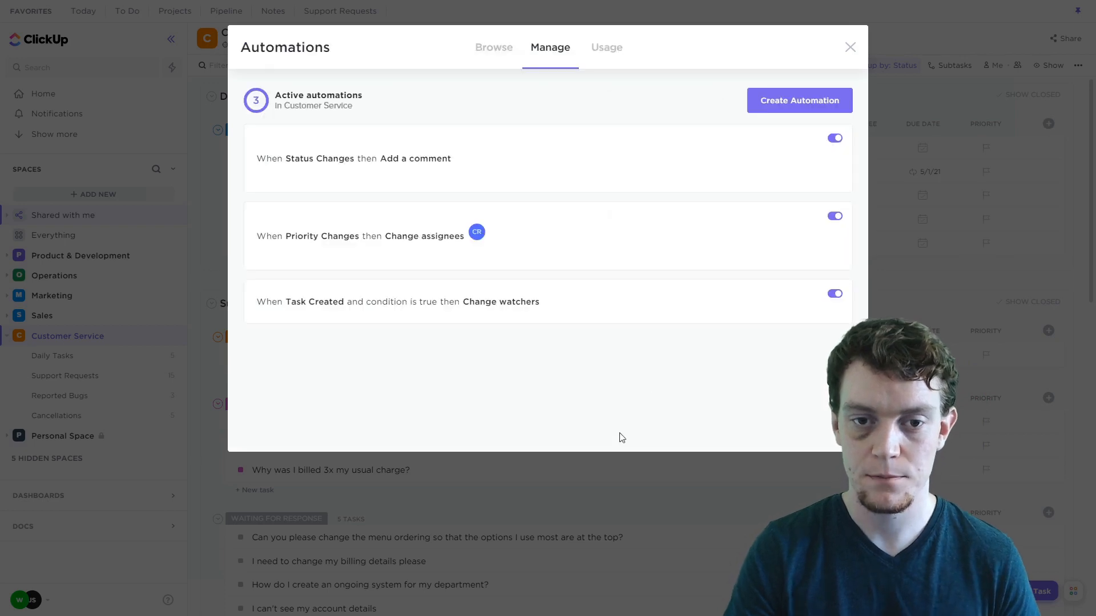
click(850, 47)
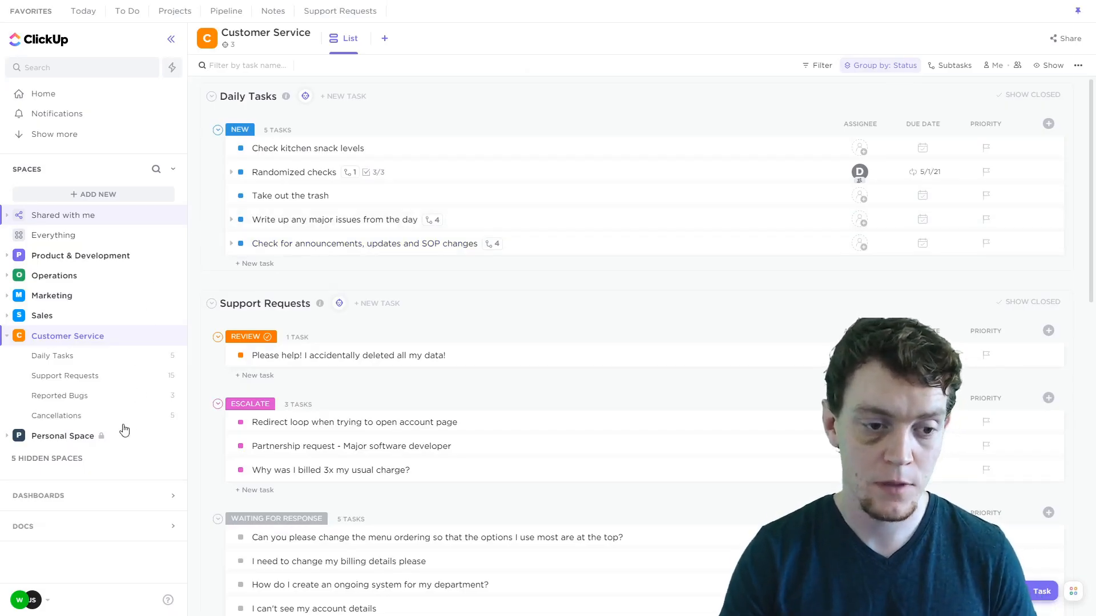
Step: Create a new Doc titled "Company SOPs"
click(86, 526)
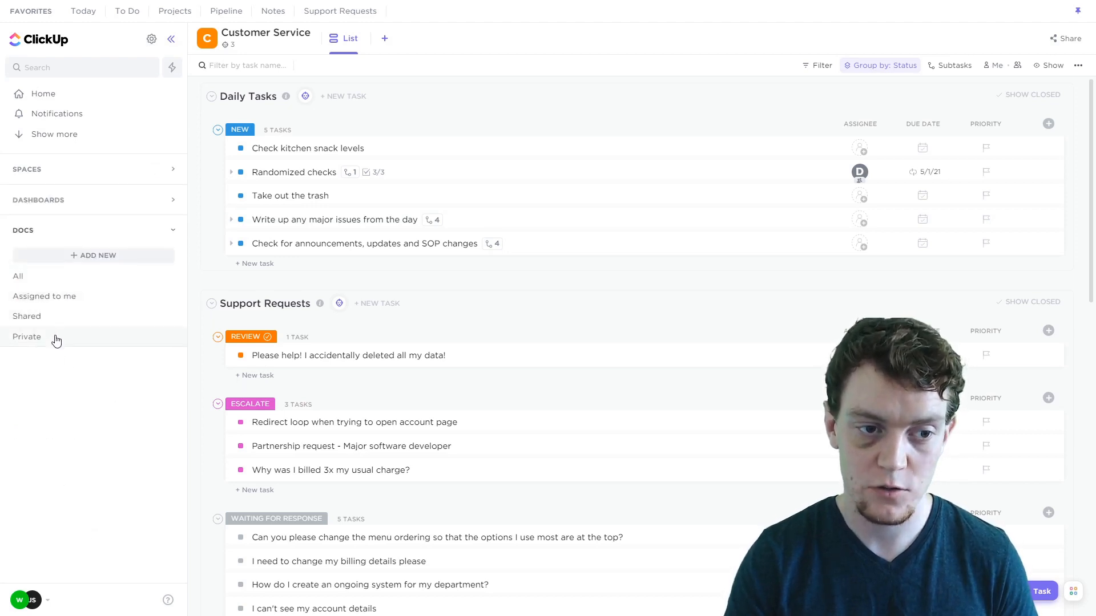
click(126, 259)
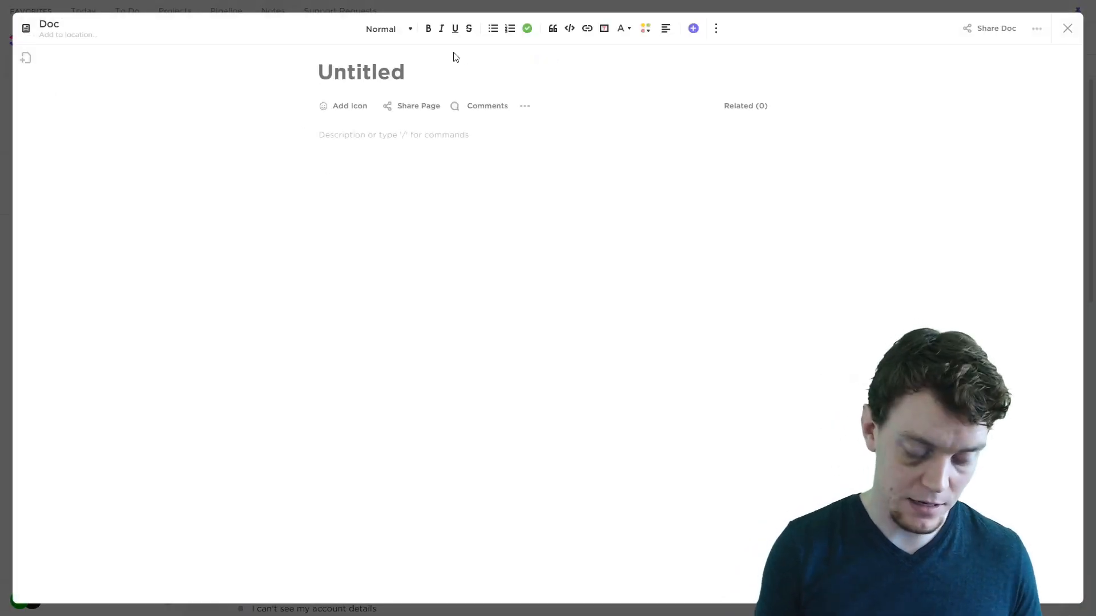
text(Company SOPs)
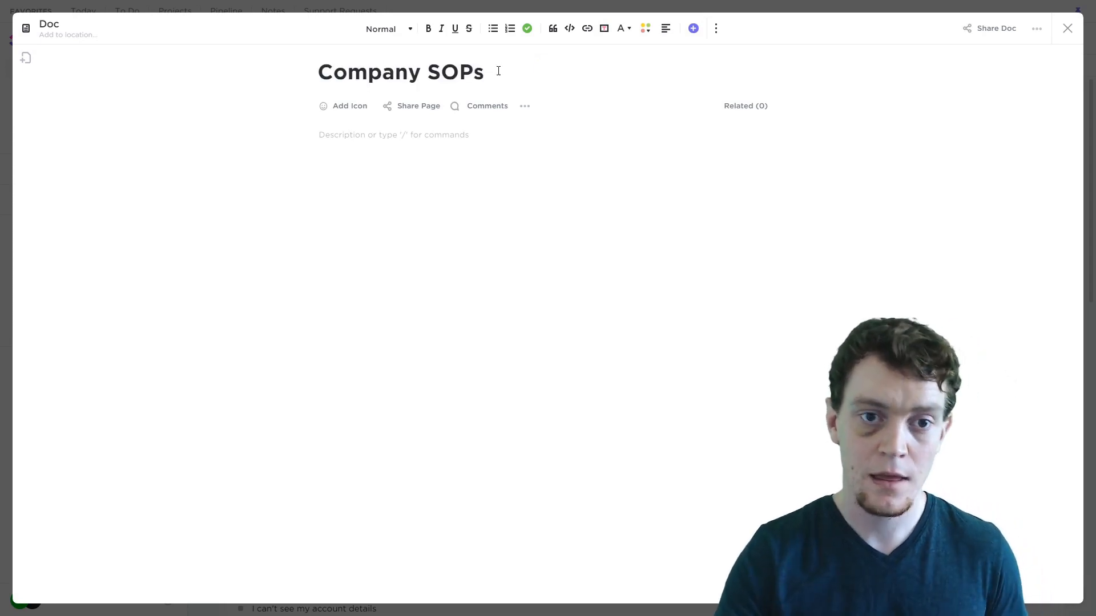
key(Return)
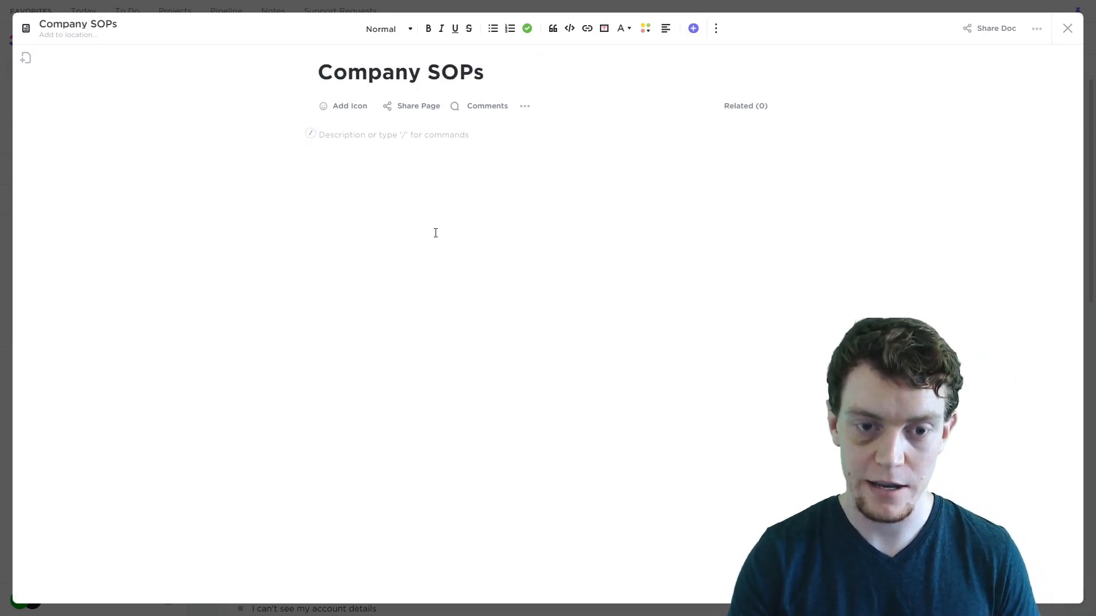
Step: Bring up the embed command in the doc body and clear it without inserting anything
text(/embed)
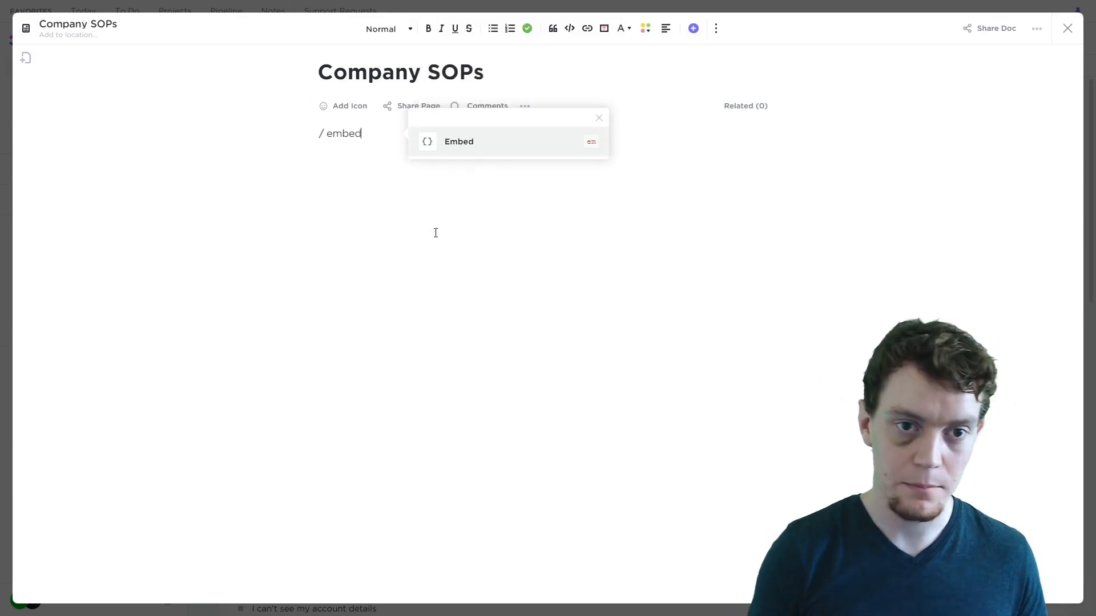
key(BackSpace)
key(BackSpace)
key(BackSpace)
key(BackSpace)
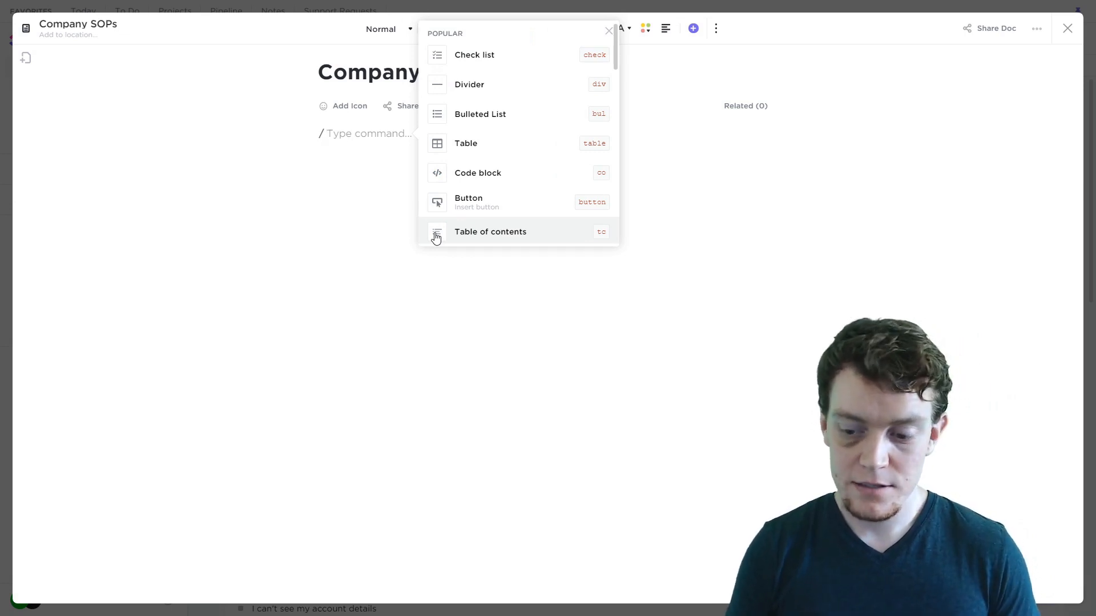
key(BackSpace)
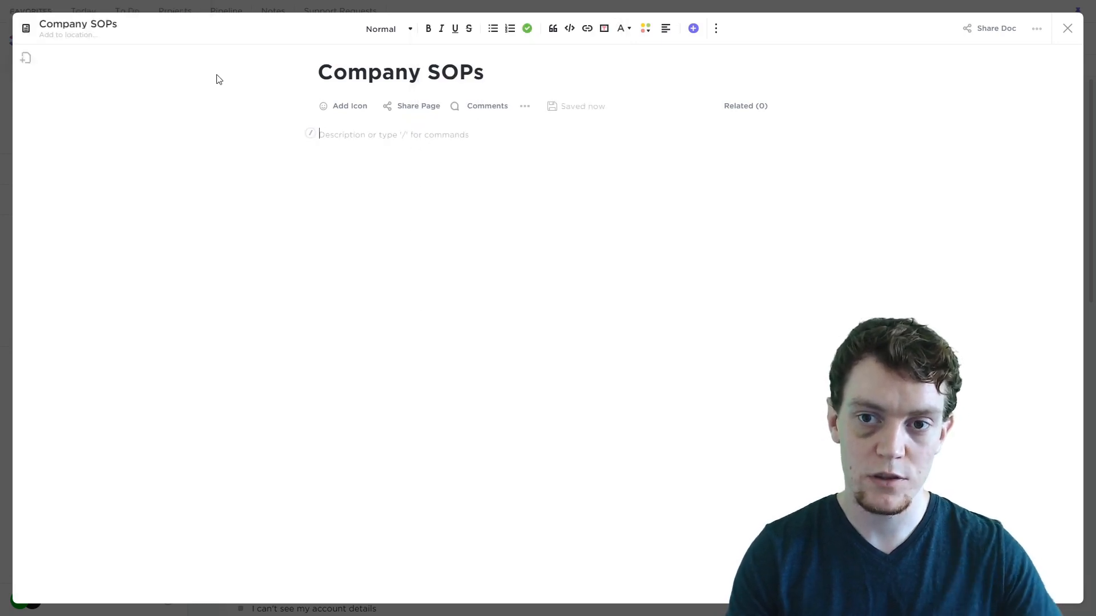
Step: Add two pages named "Page 2" and "Page 3" to the Company SOPs doc
click(25, 58)
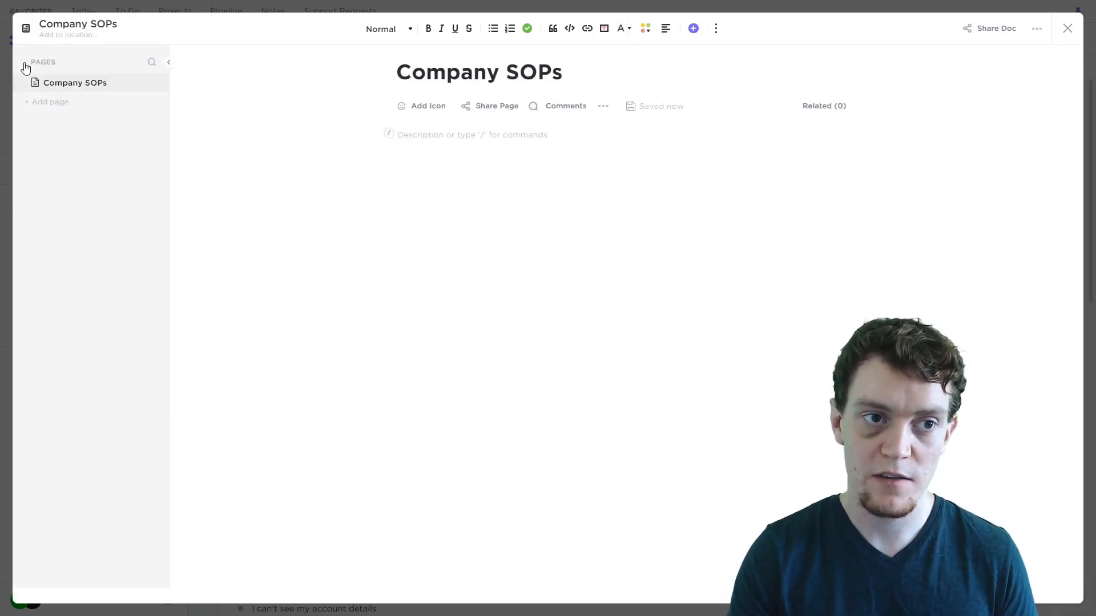
click(65, 103)
text(Page )
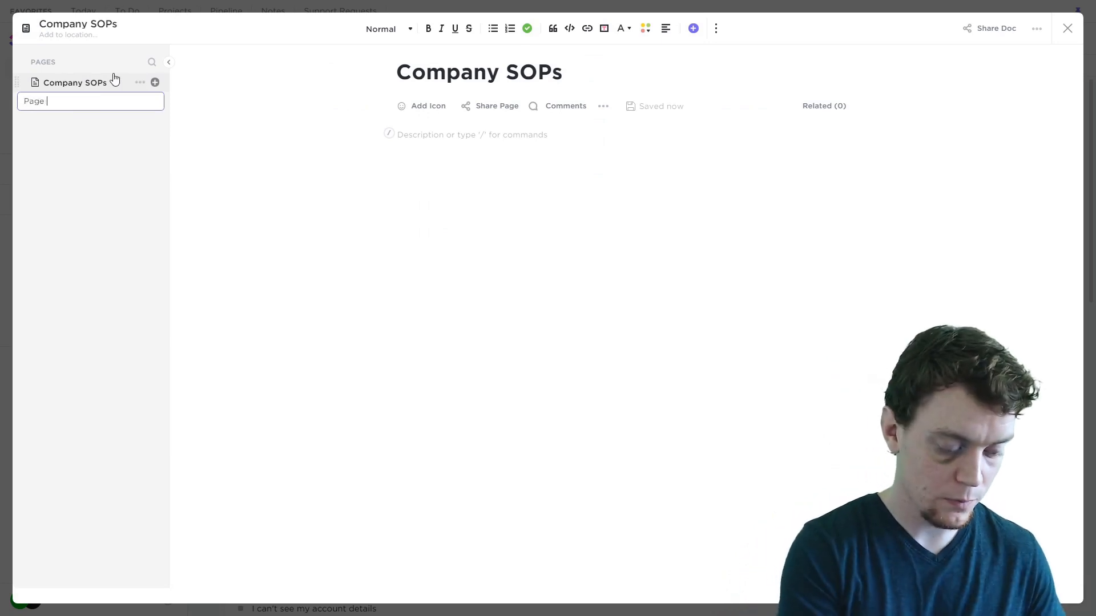
text(2)
key(Return)
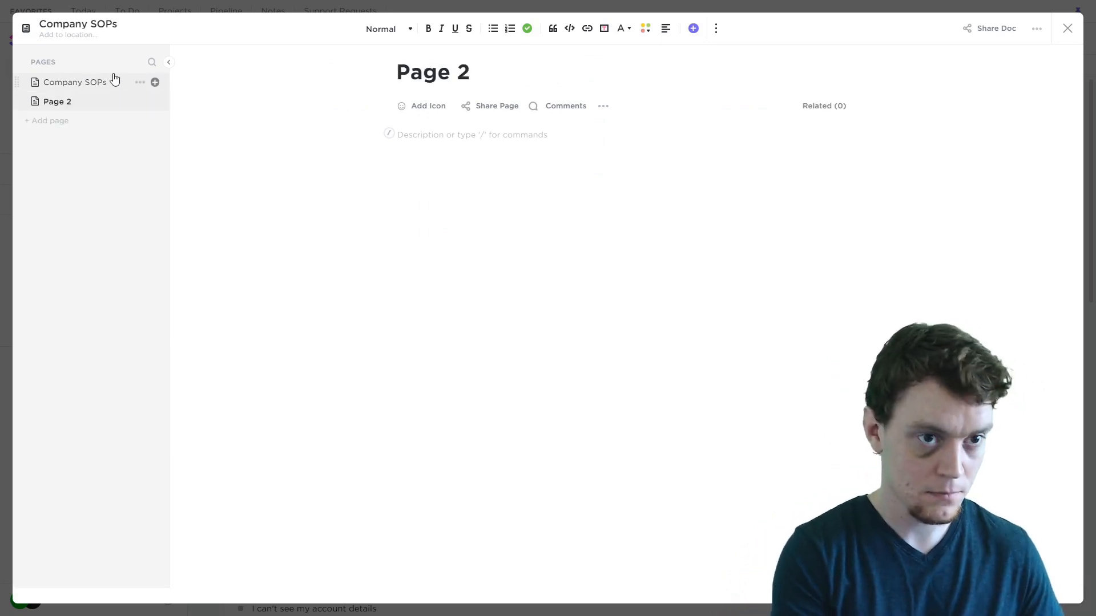
click(52, 120)
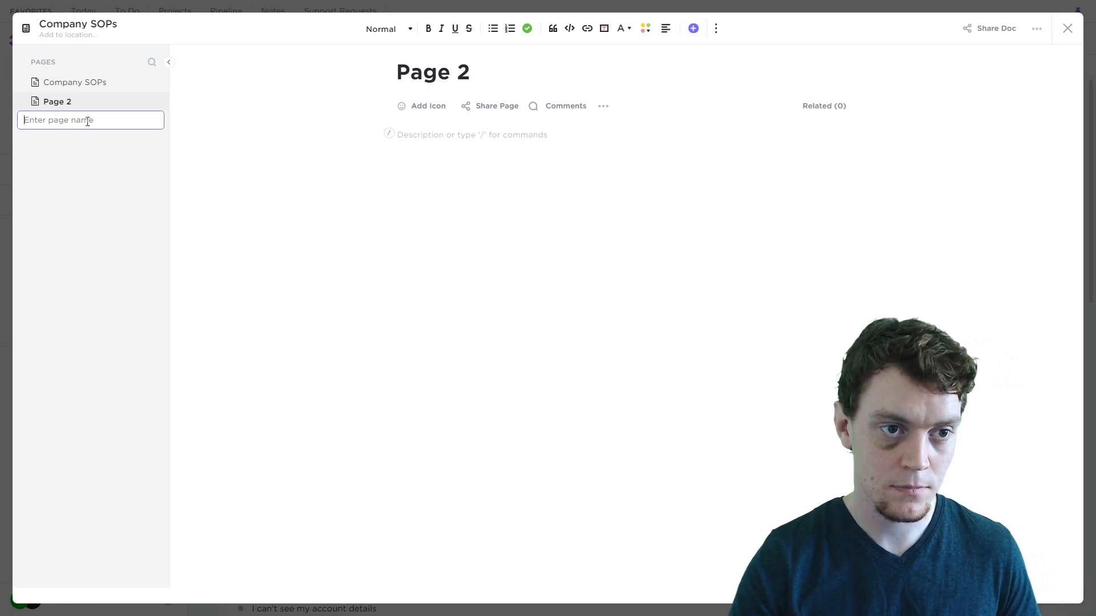
text(Page 3)
key(Return)
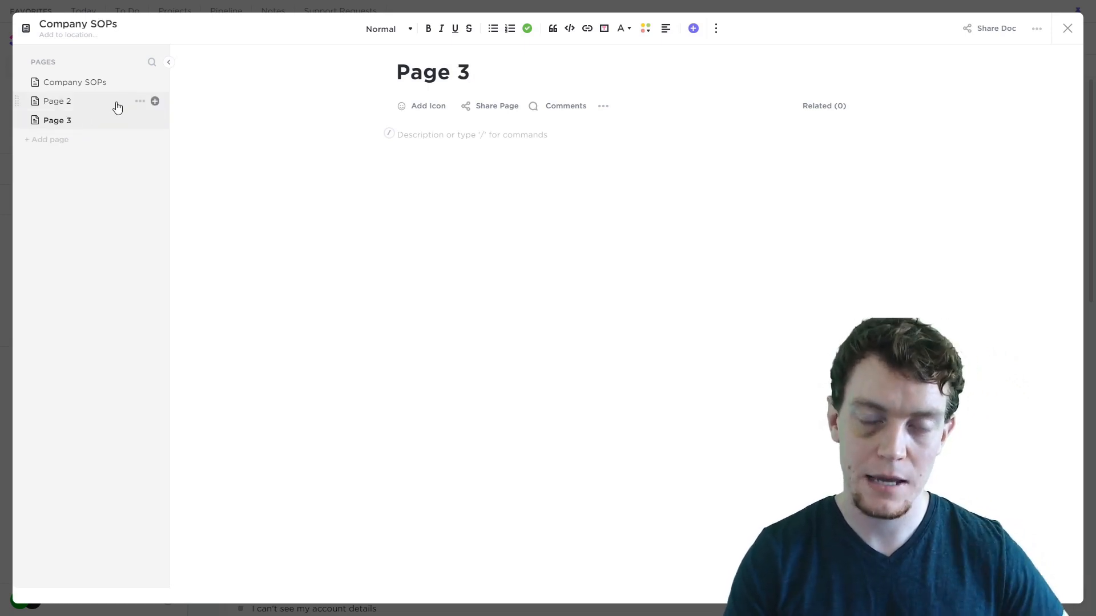
Step: Add a subpage "Page 2.1" inside Page 2 and nest "Page 2.1.1" inside that subpage
click(154, 101)
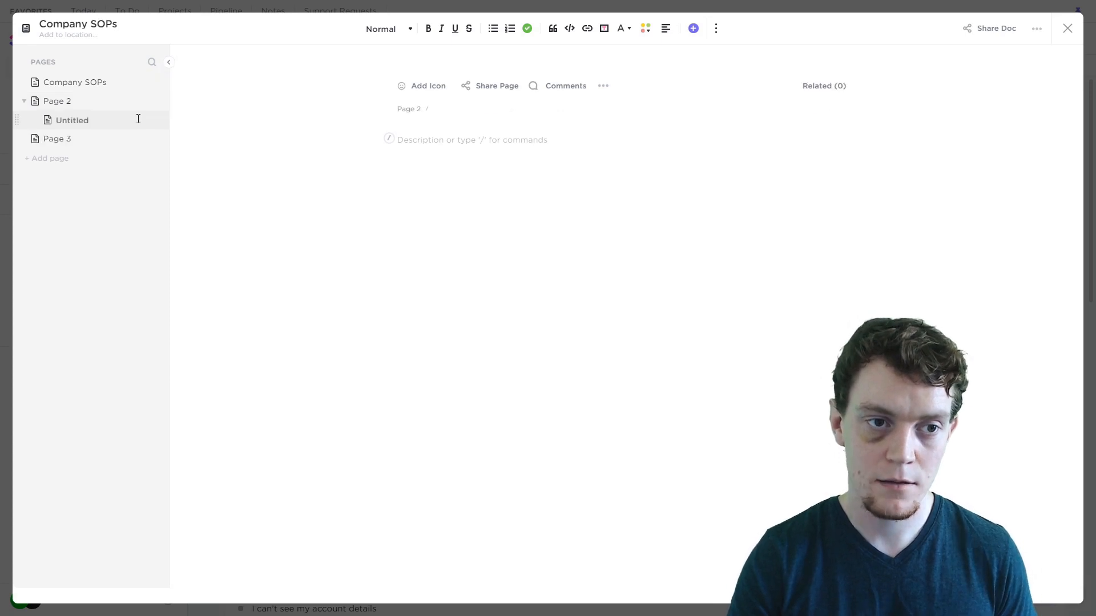
text(Page 2.1)
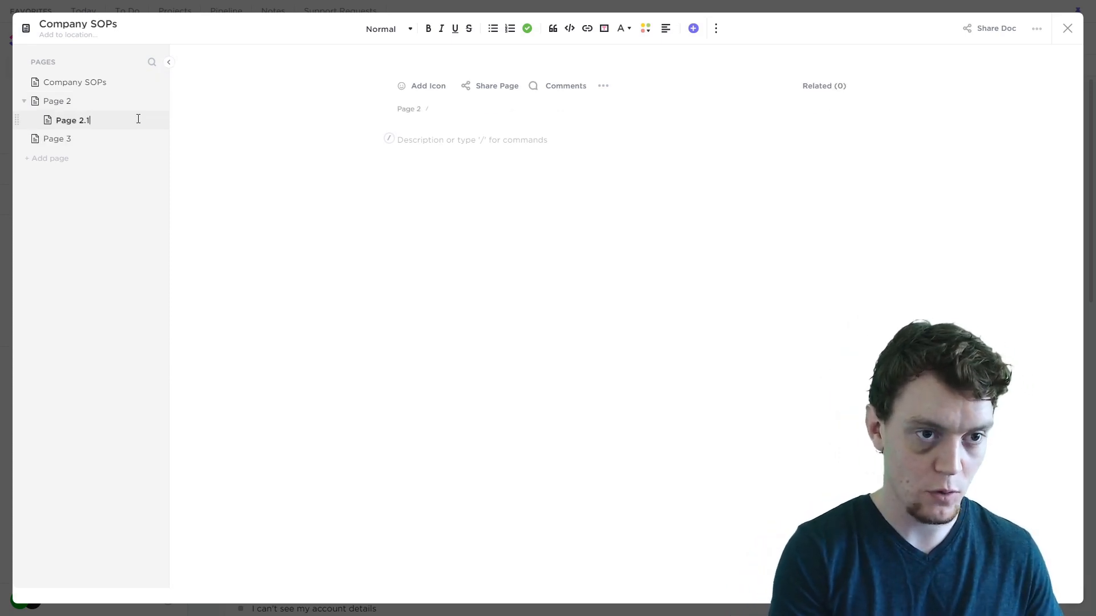
key(Return)
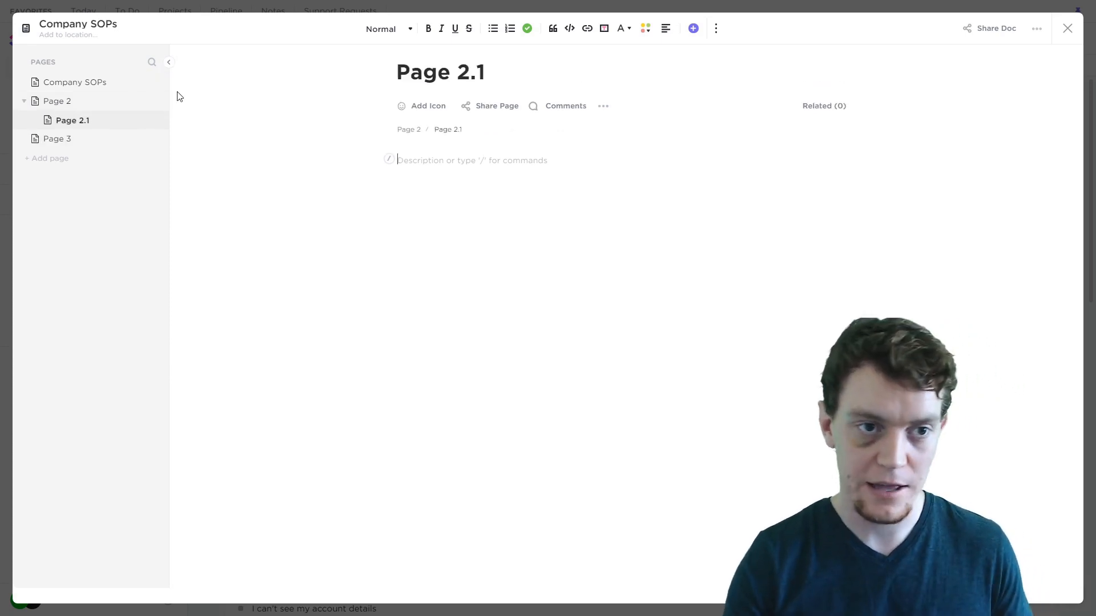
click(157, 120)
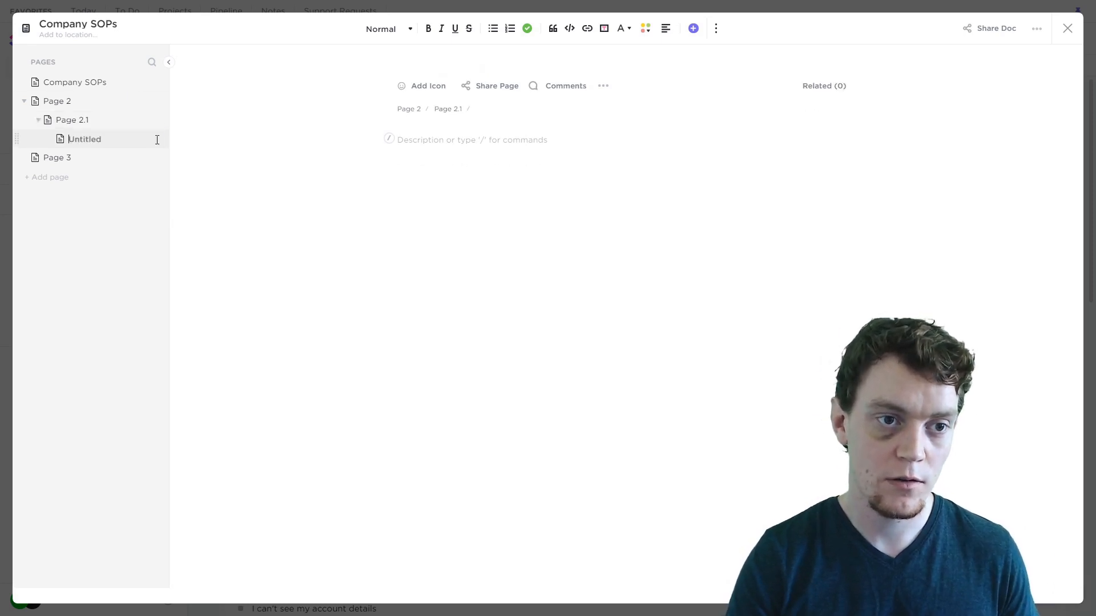
text(Pa)
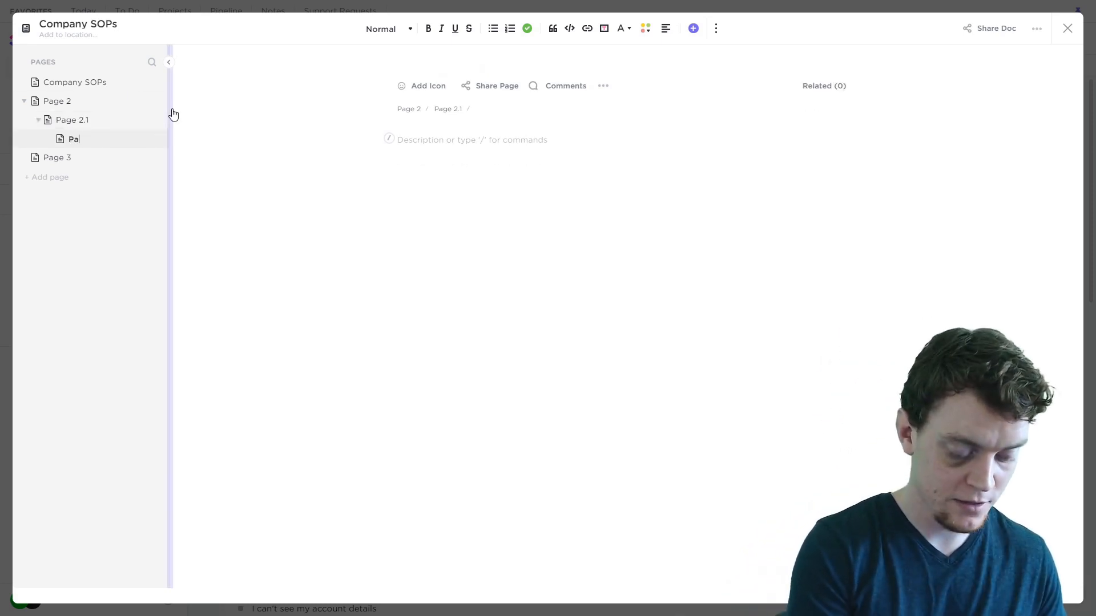
text(ge 2.1.1)
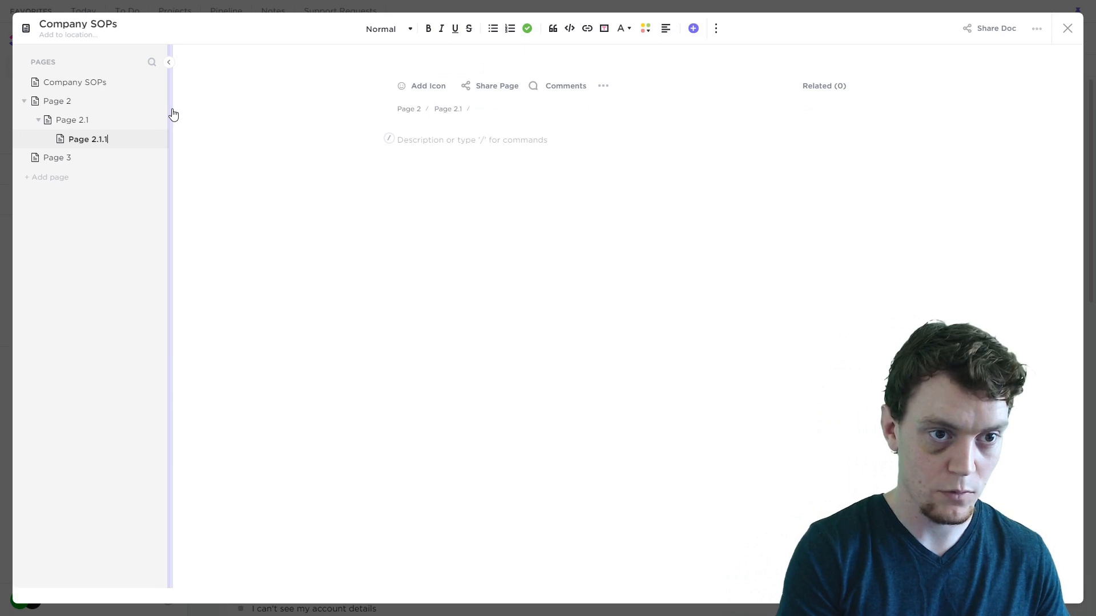
key(Return)
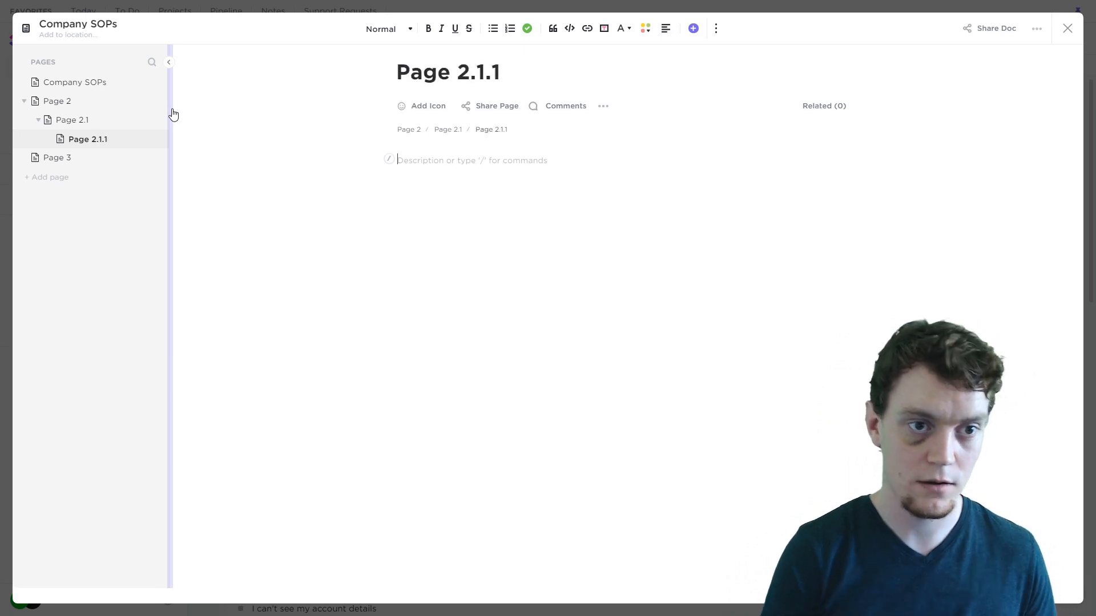
Step: View Page 2 and Page 2.1, and delete Page 2 and Page 3 from the doc
click(60, 103)
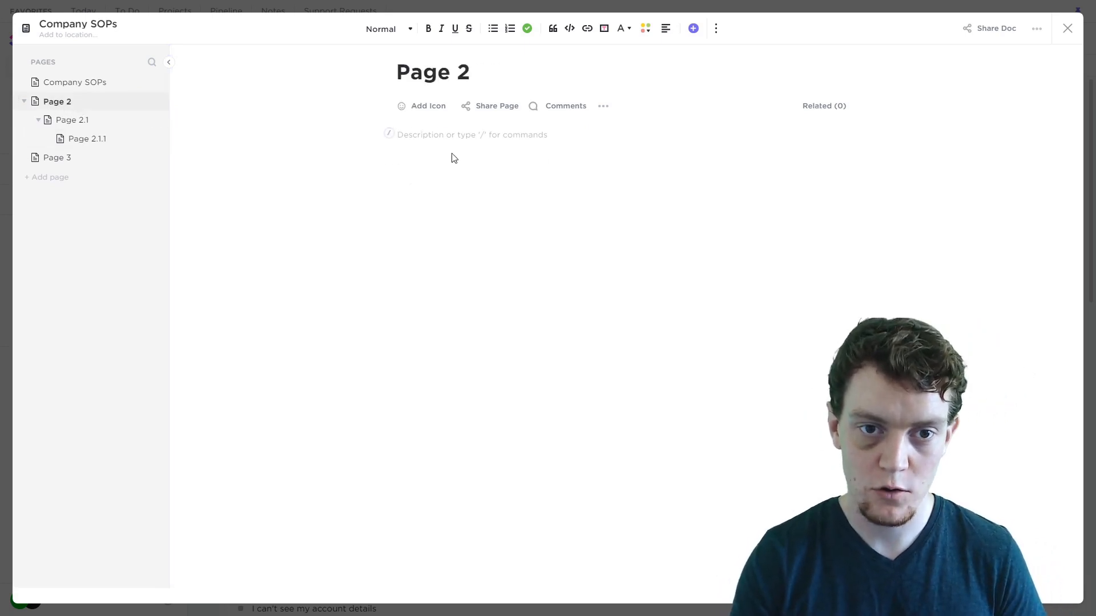
click(64, 125)
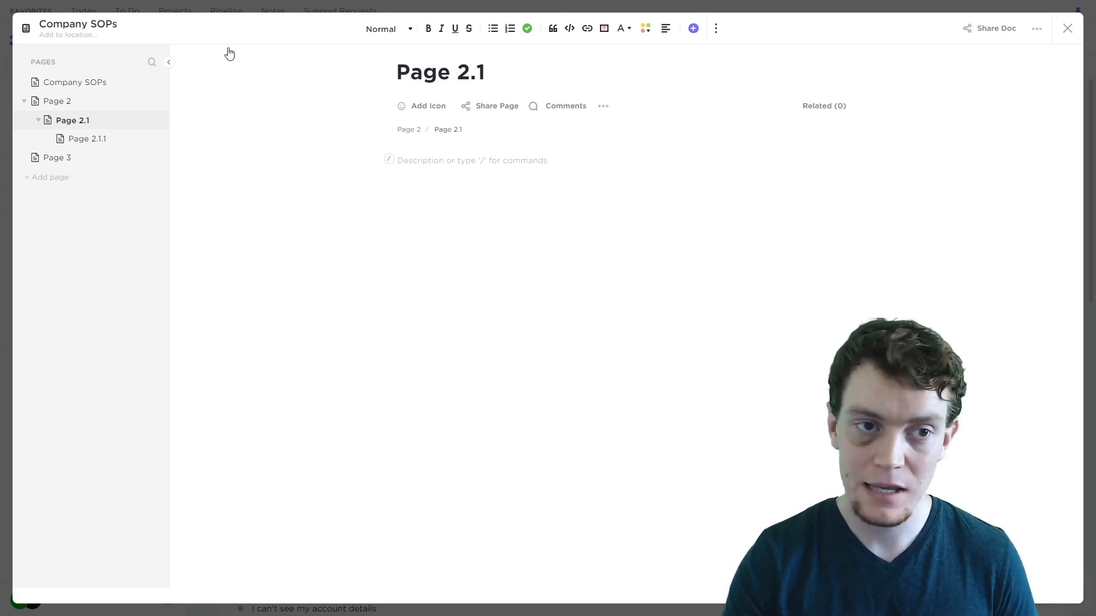
click(137, 102)
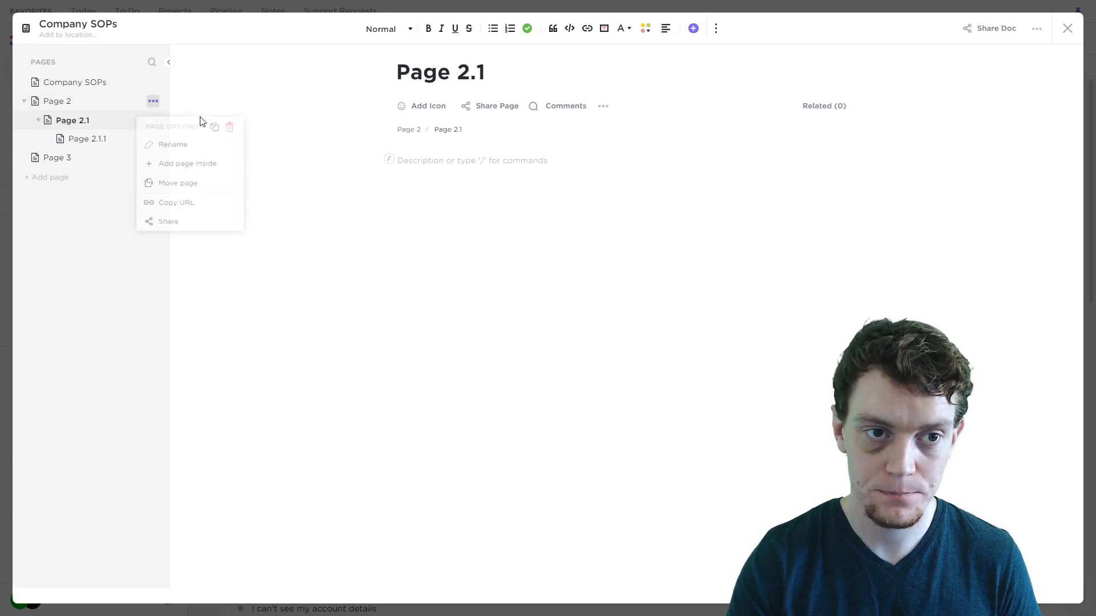
click(232, 123)
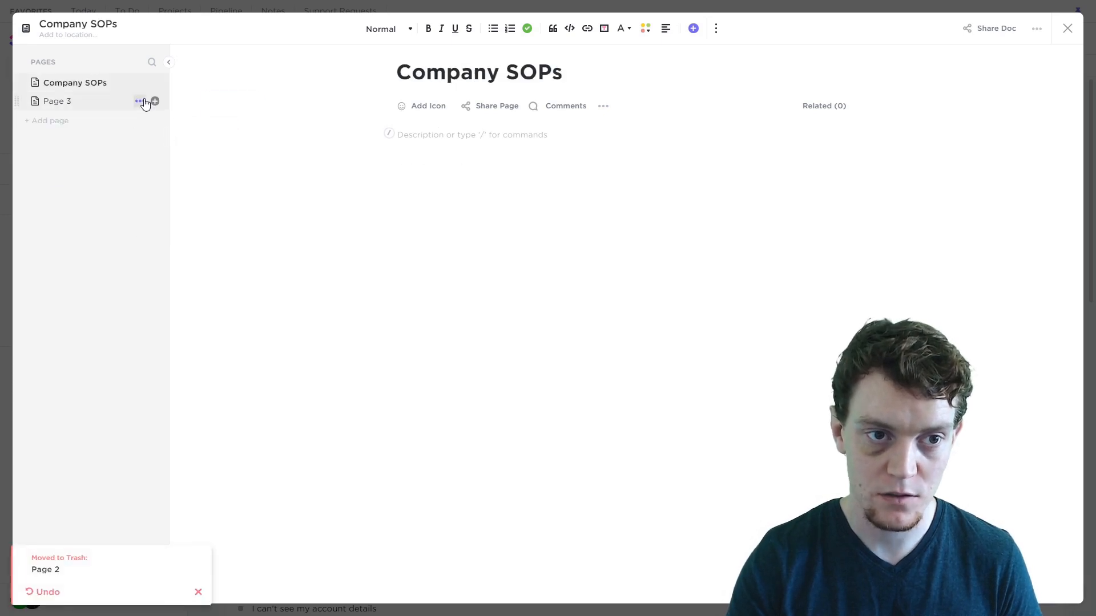
click(140, 101)
click(231, 121)
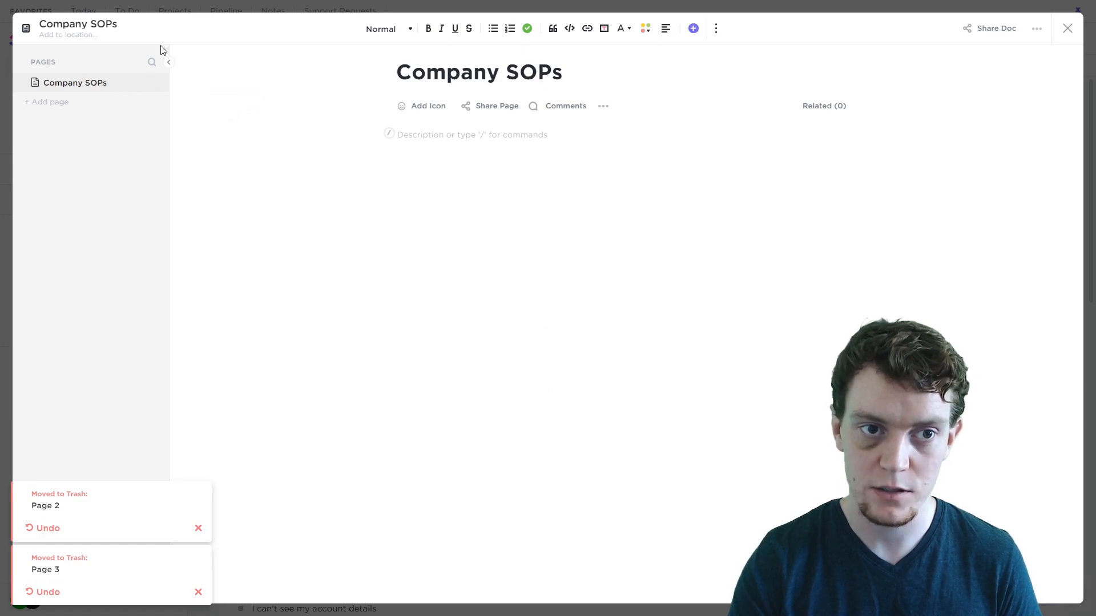
Step: Close the new doc and open the existing Company SOPs doc in the Operations space
click(168, 63)
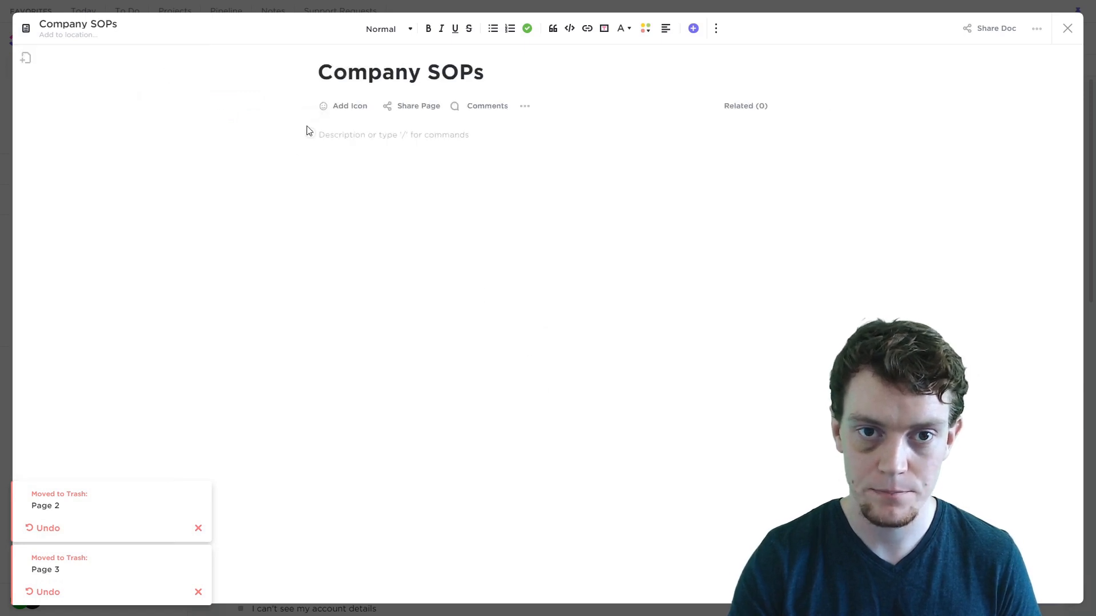
click(1067, 24)
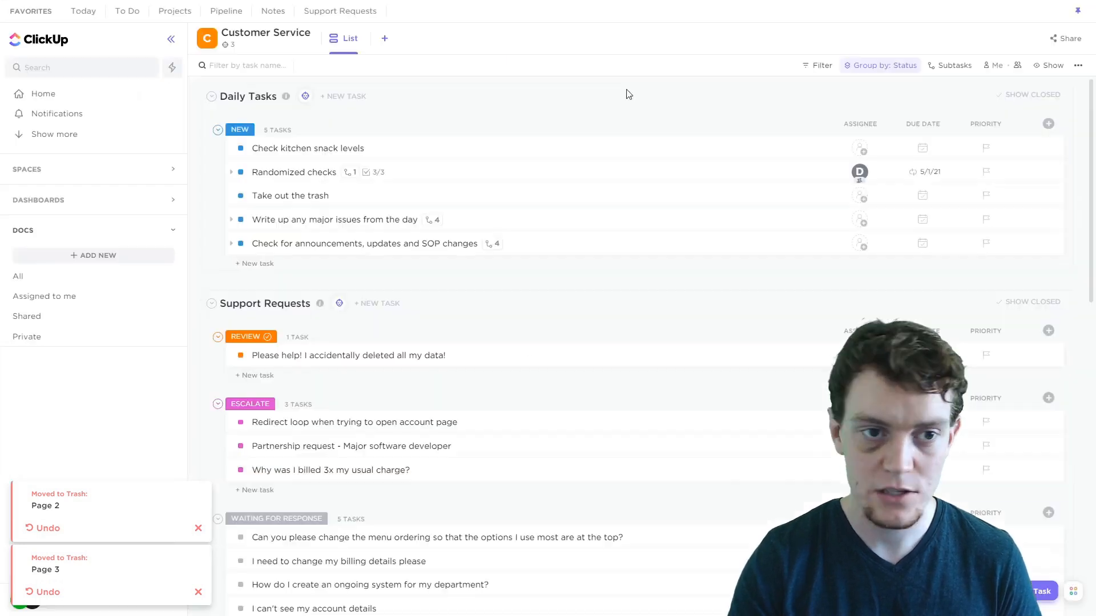
click(138, 170)
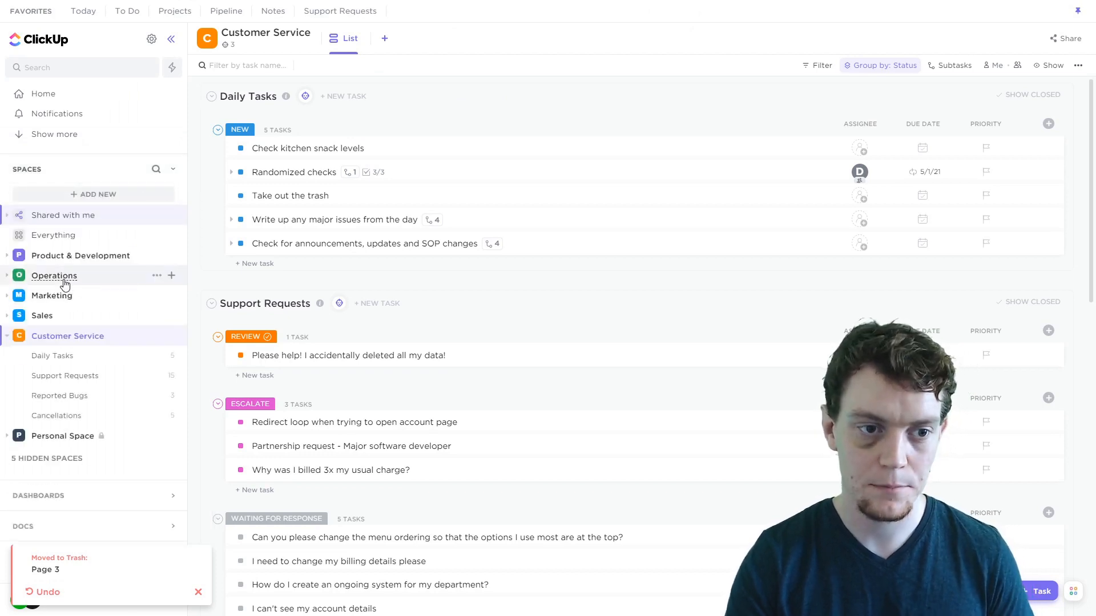
click(64, 282)
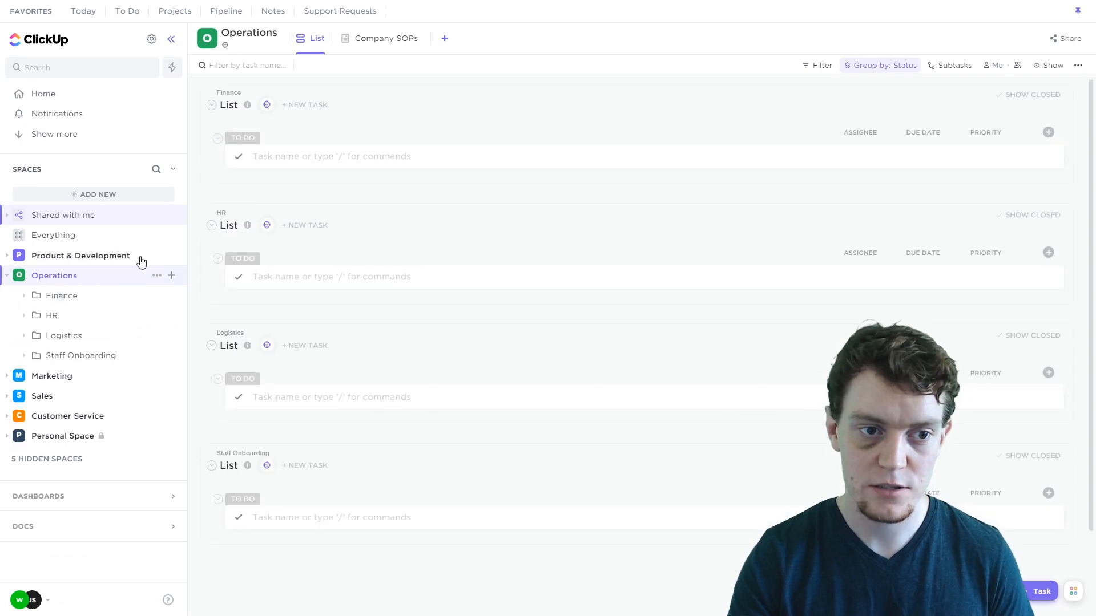
click(374, 40)
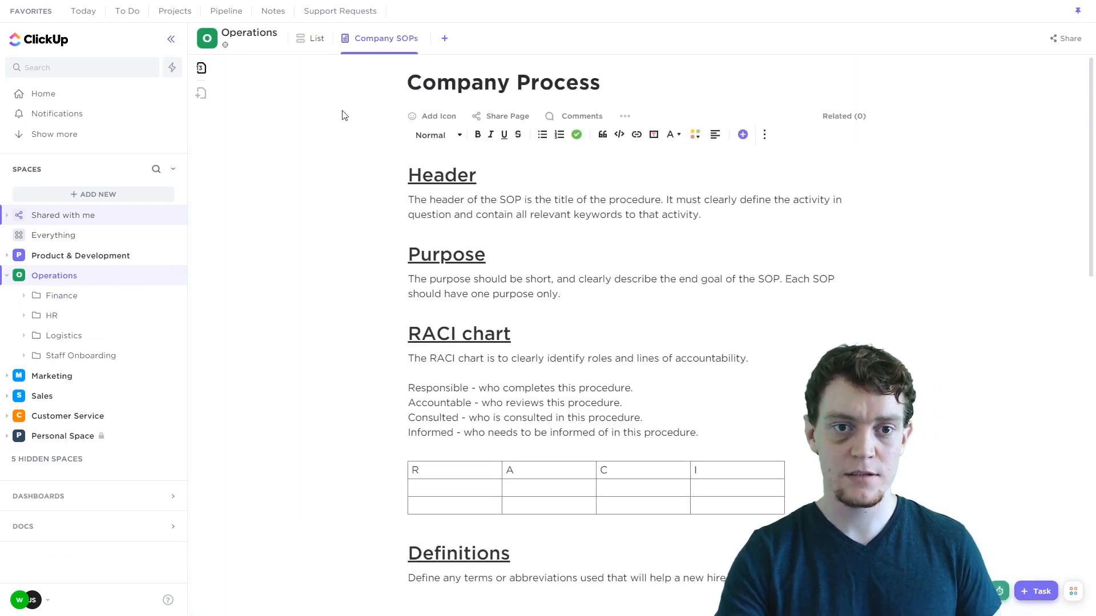
Step: Look through the Company Process page, and view the doc's Intro and Reference pages
scroll(524, 169, down, 20)
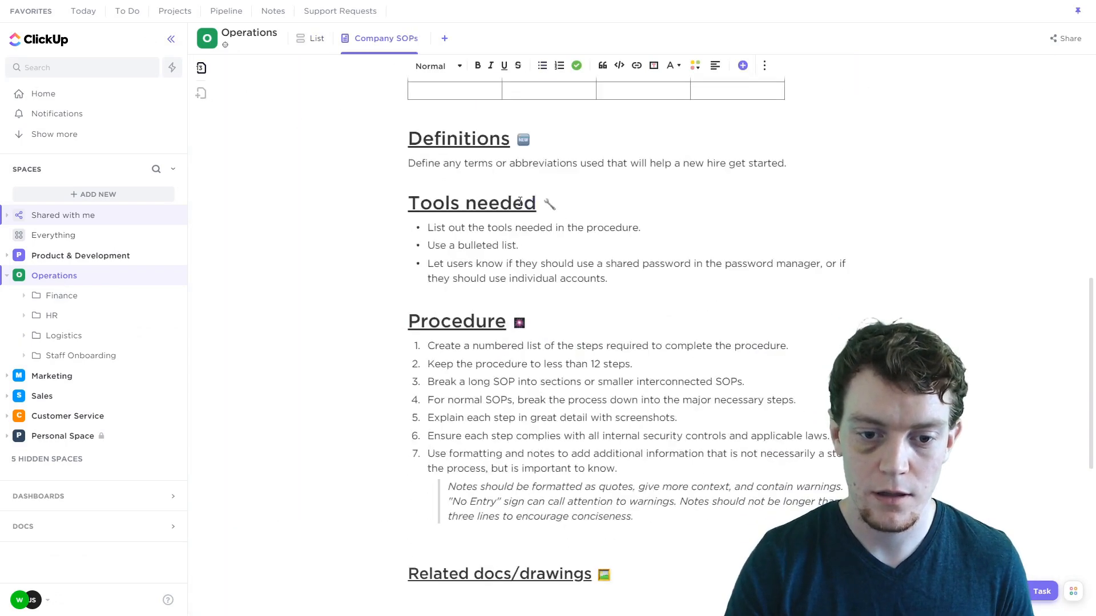
scroll(515, 247, up, 15)
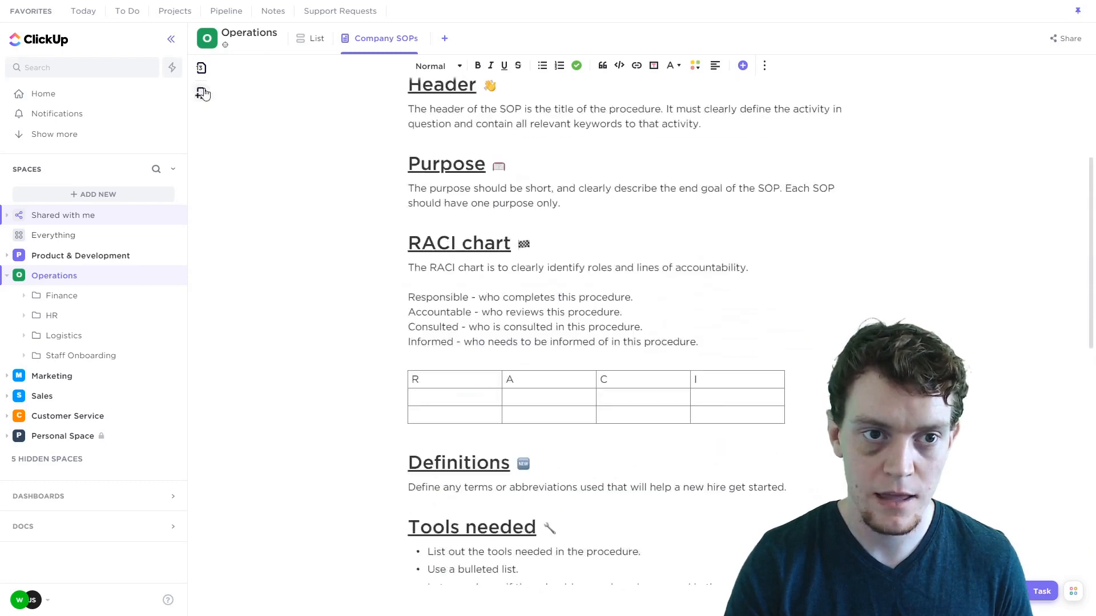
click(201, 68)
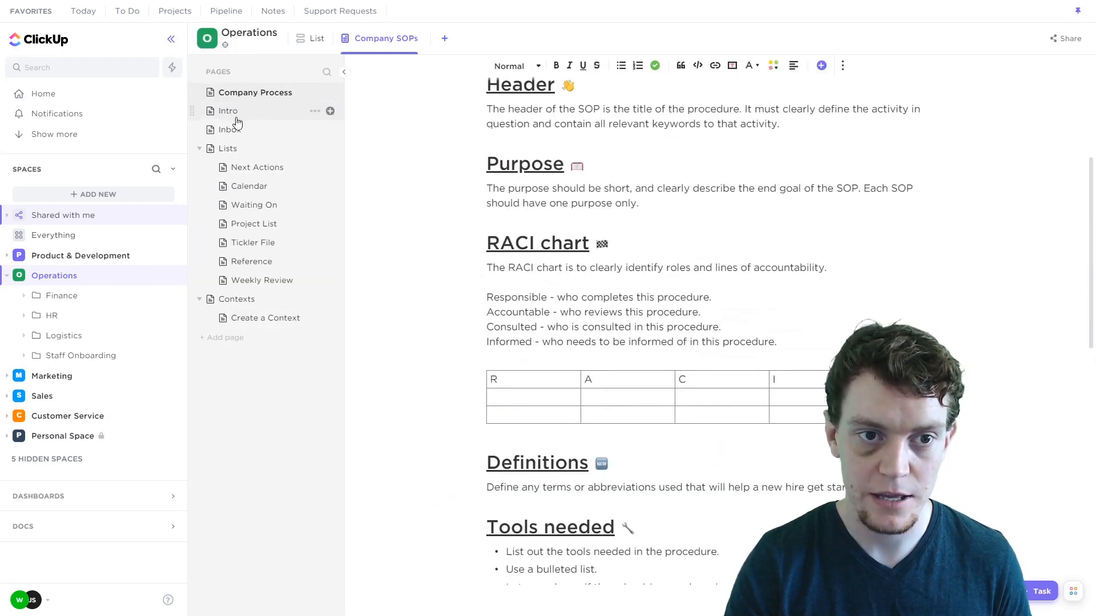
click(236, 118)
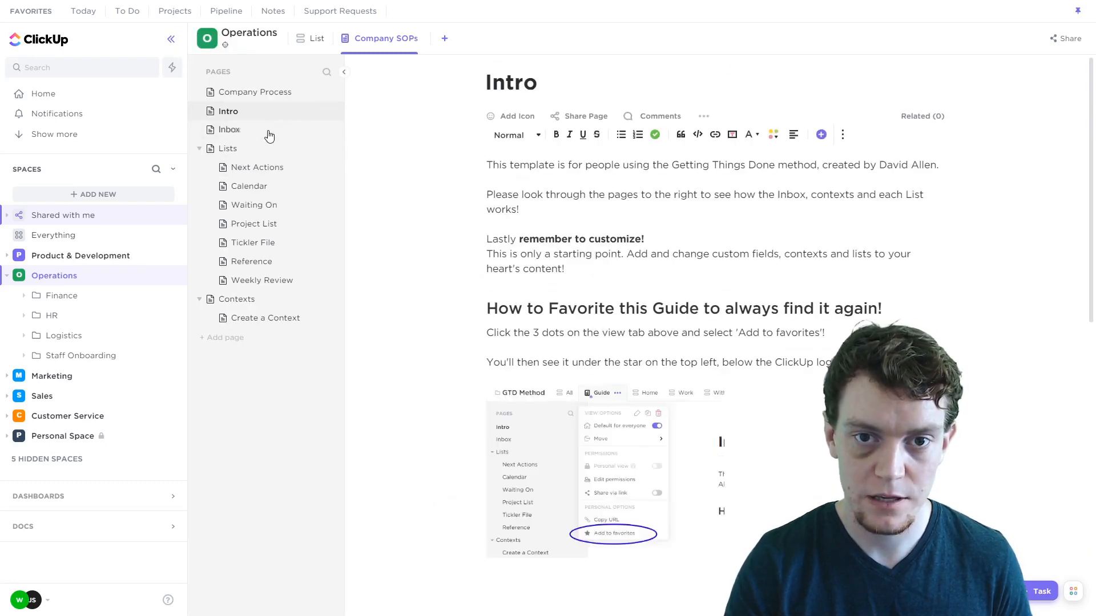
click(251, 261)
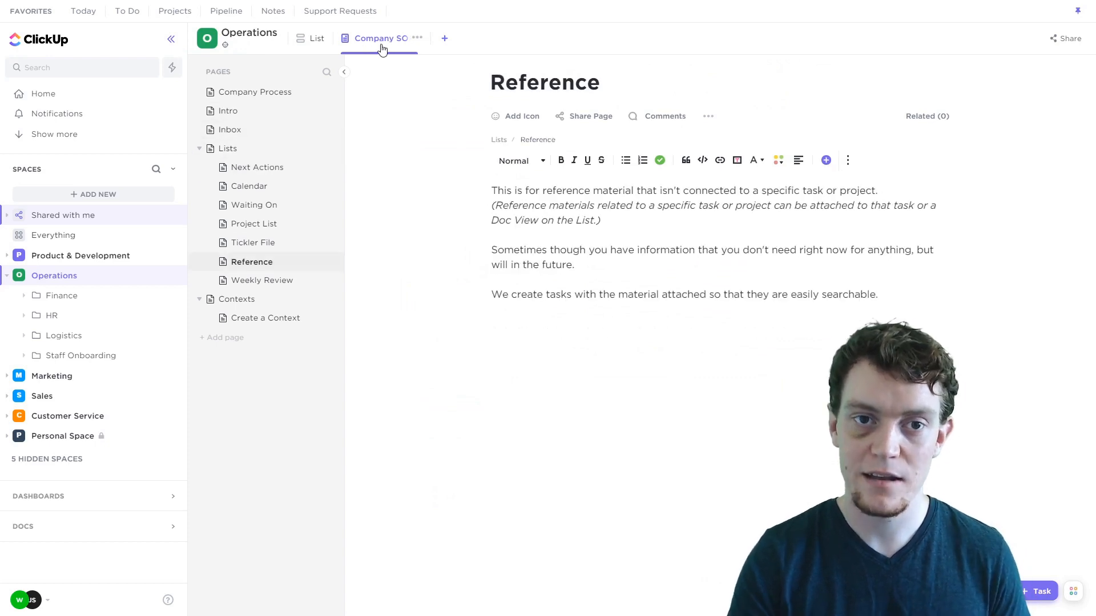
click(80, 522)
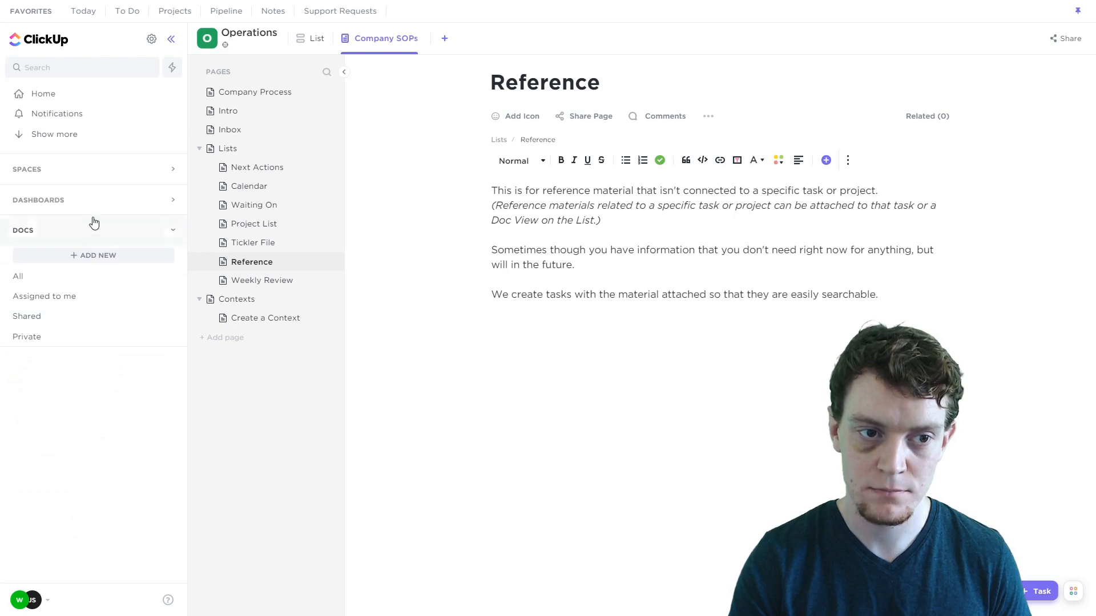
click(99, 168)
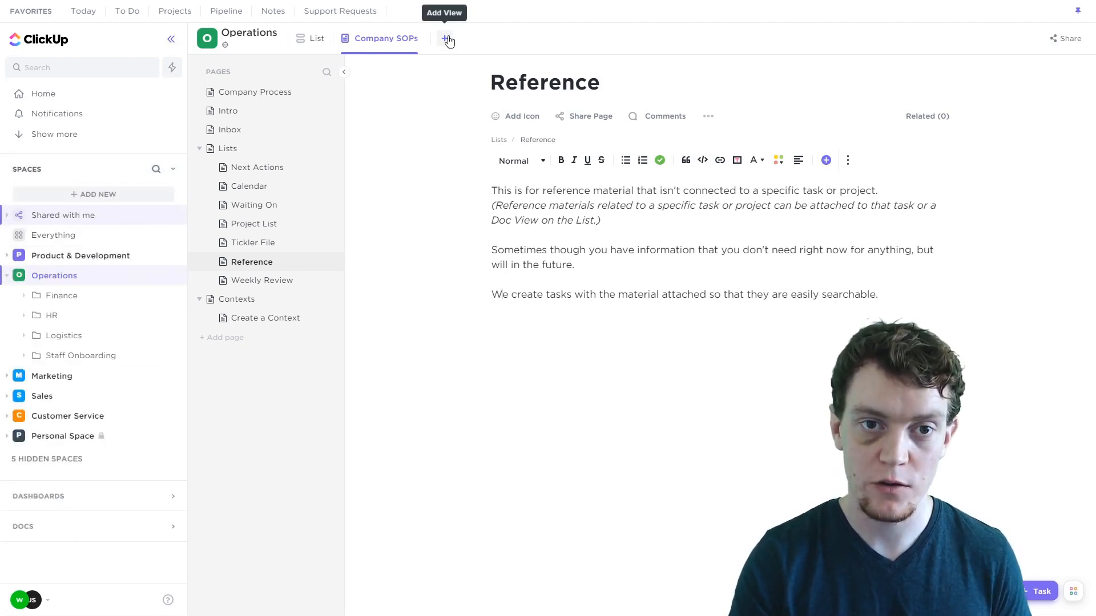
click(447, 39)
click(537, 39)
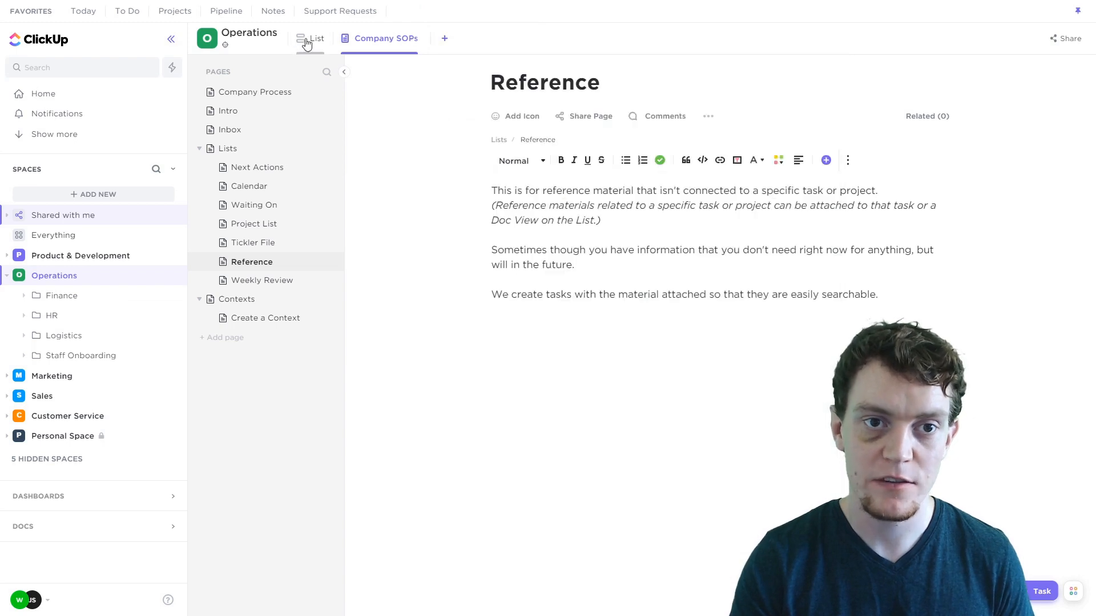
Step: Go to the Sales space and open its Call Notes doc
click(327, 43)
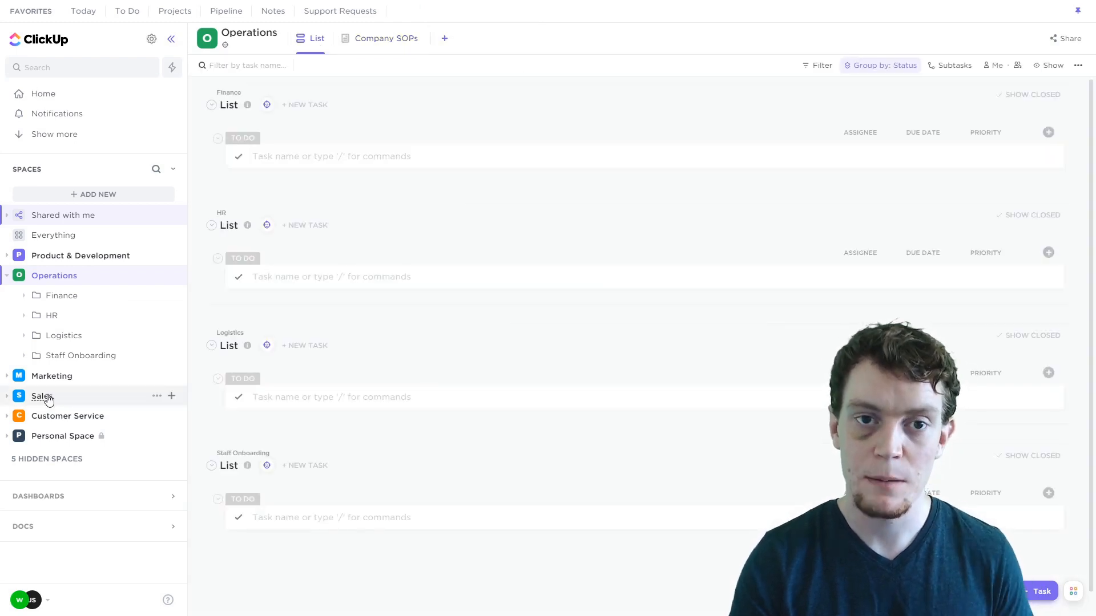
click(42, 396)
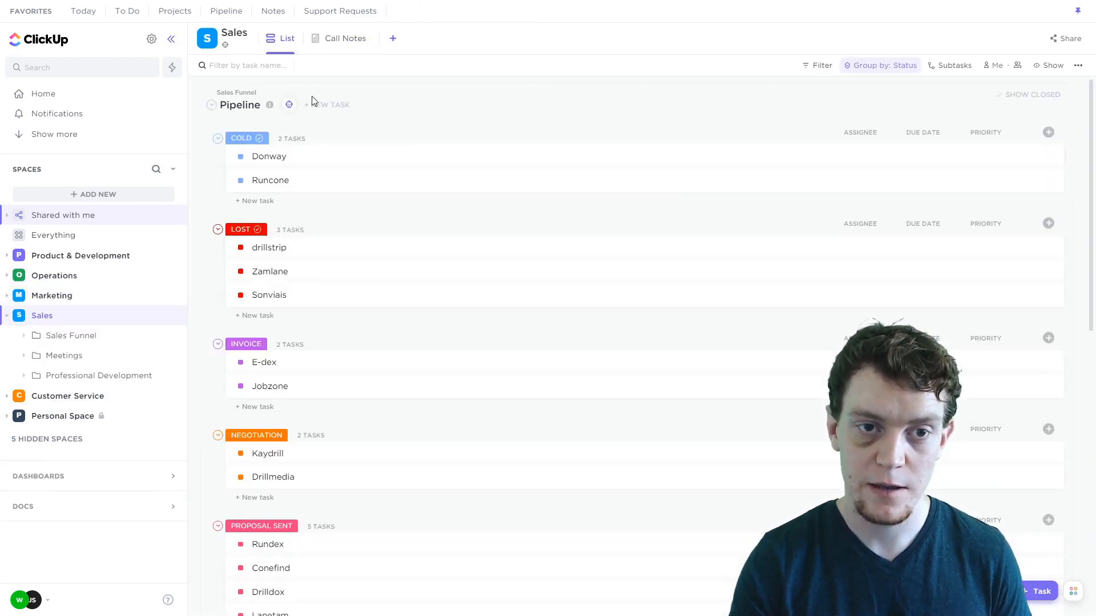
click(352, 44)
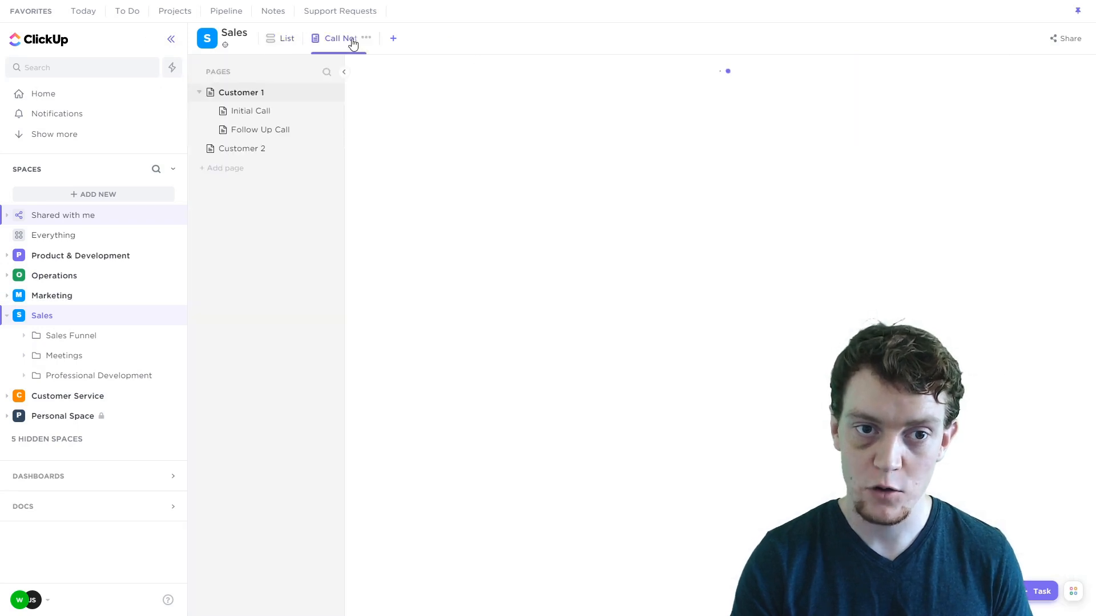
Step: Add a top-level page named "Customer 3" to the Call Notes doc
click(239, 168)
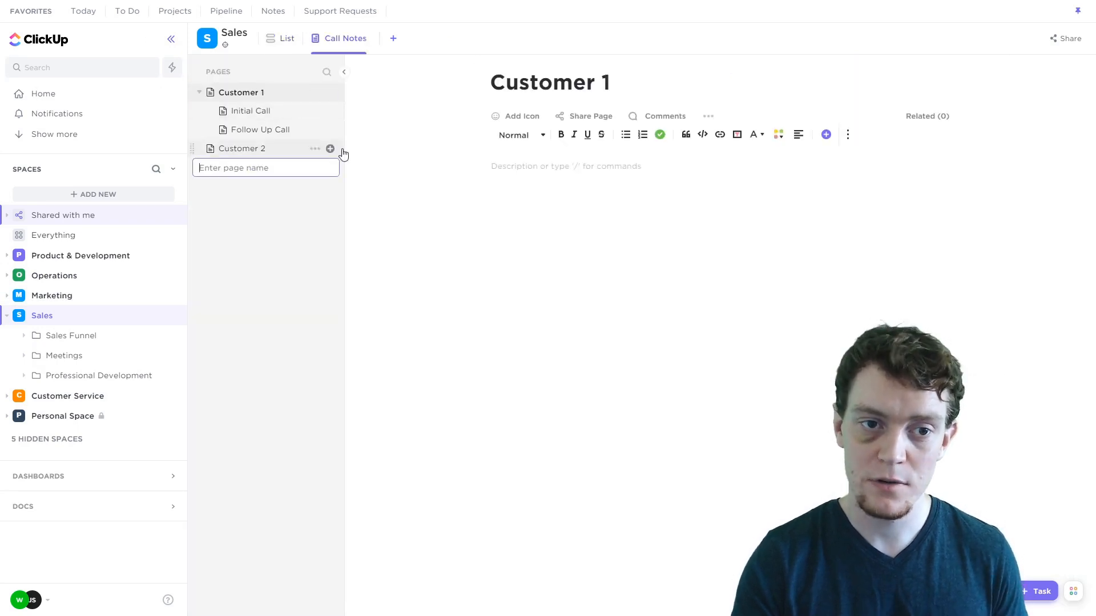
text(Customer)
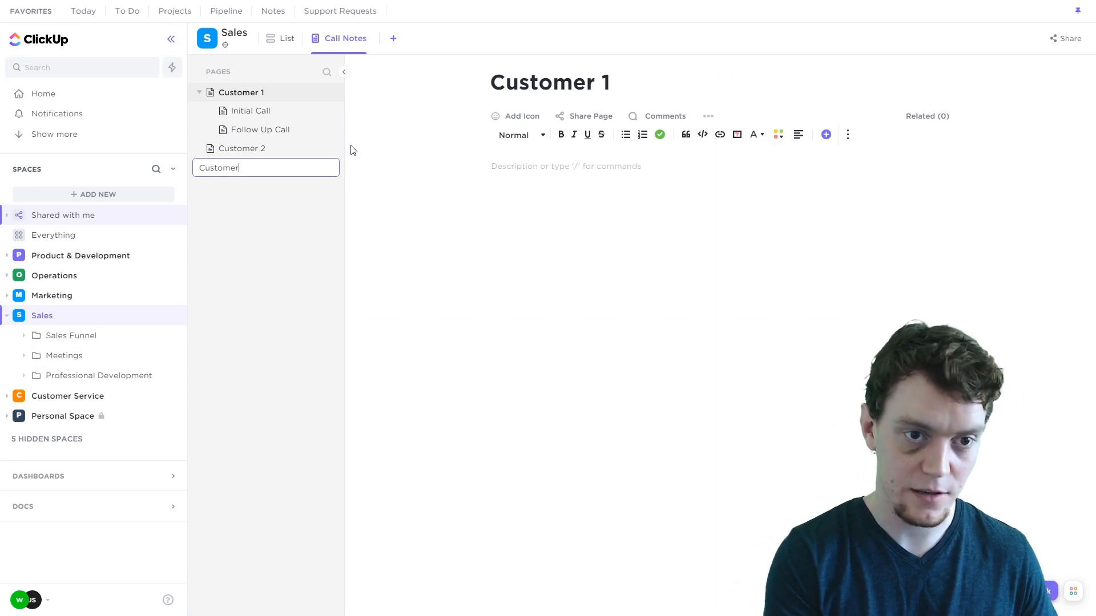
text( 3)
key(Return)
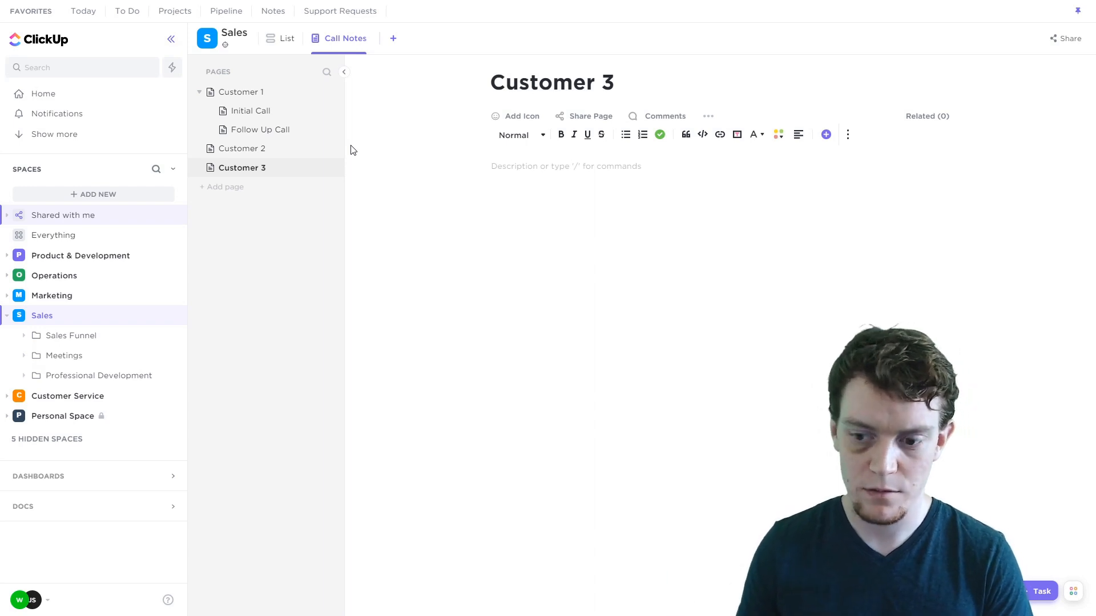
Step: Add a page named "Archive" to the doc and nest the Customer 3 page inside it, collapsing the Archive page
click(232, 187)
text(Archiove)
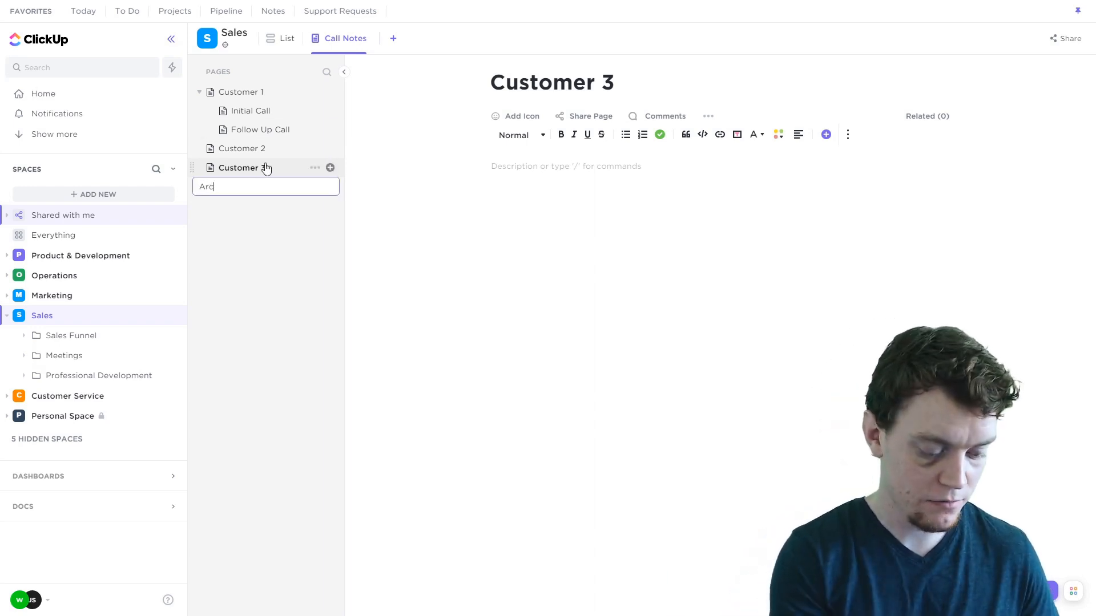
key(Return)
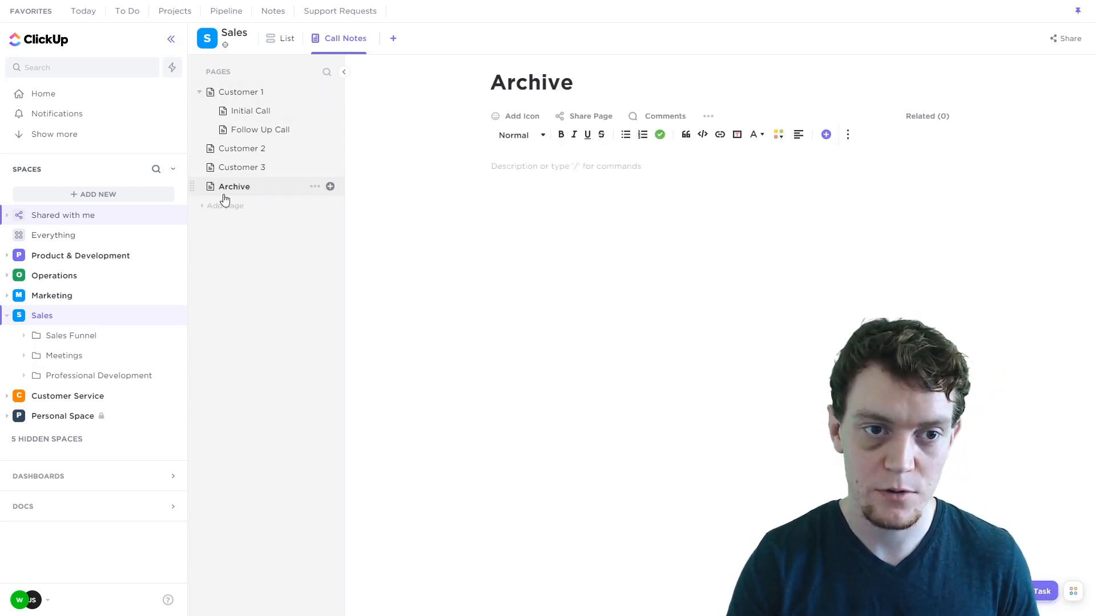
drag(192, 164, 242, 192)
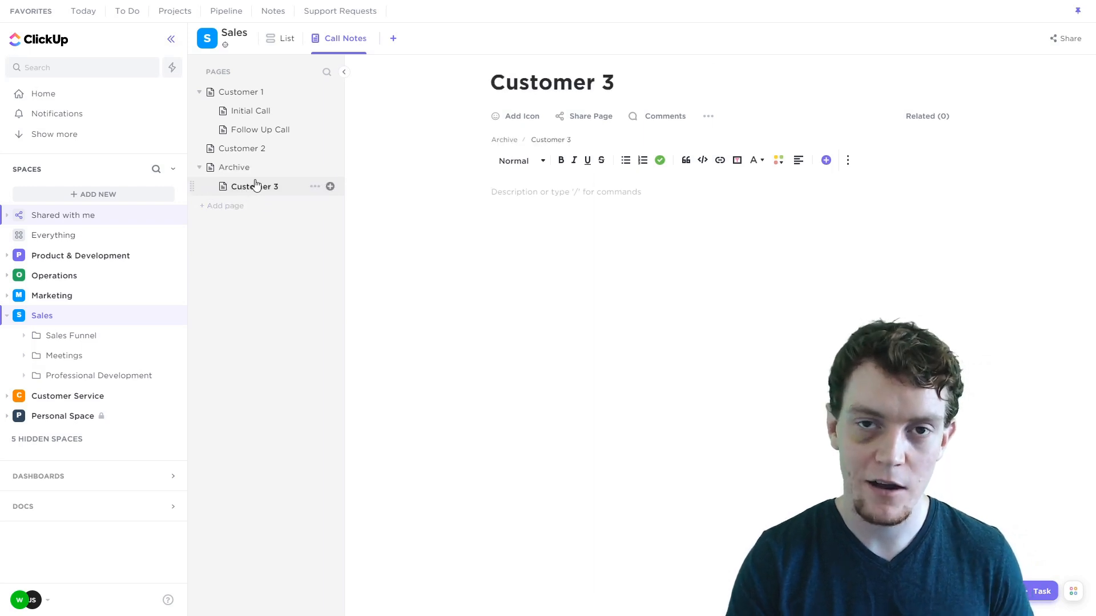
click(199, 167)
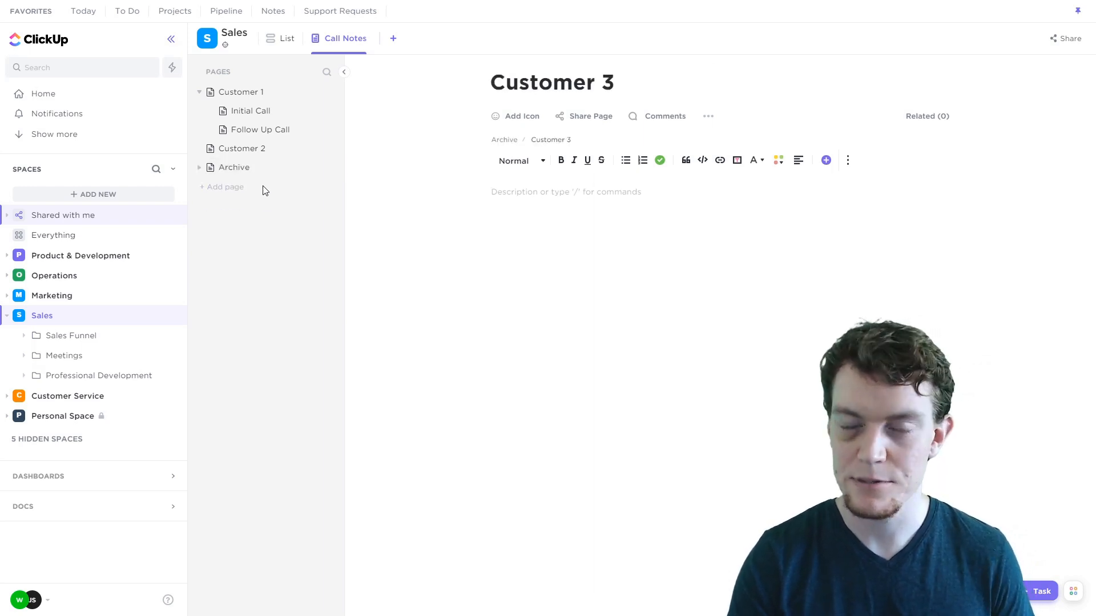
Step: View the Customer 1 page and its Initial Call and Follow Up Call subpages
click(255, 97)
click(255, 114)
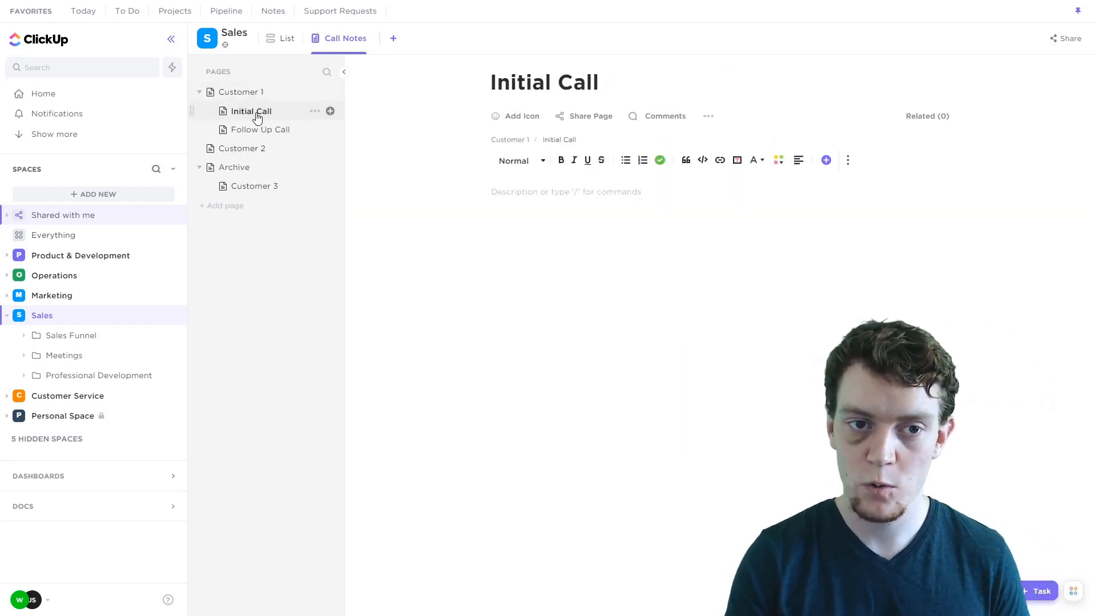
click(242, 129)
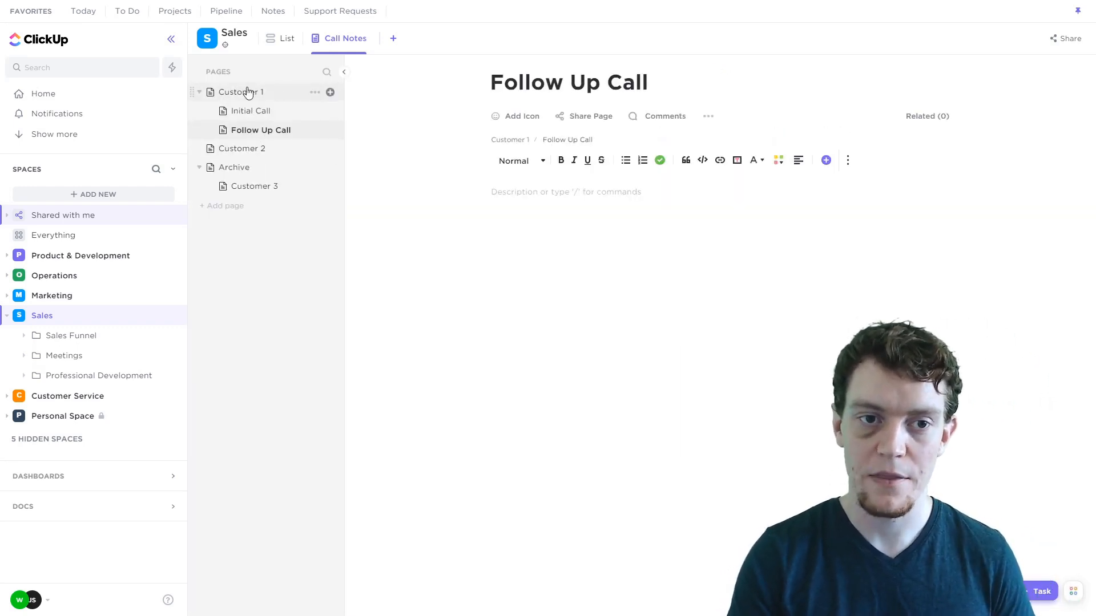
click(234, 98)
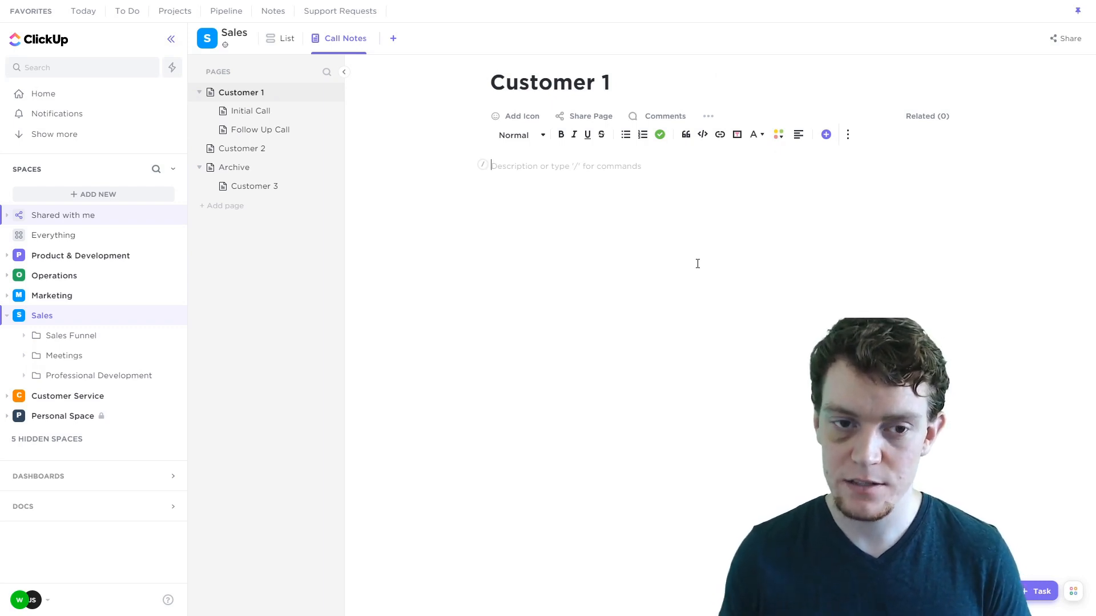
Step: Add a top-level page named "All Hands" to the Call Notes doc
click(220, 207)
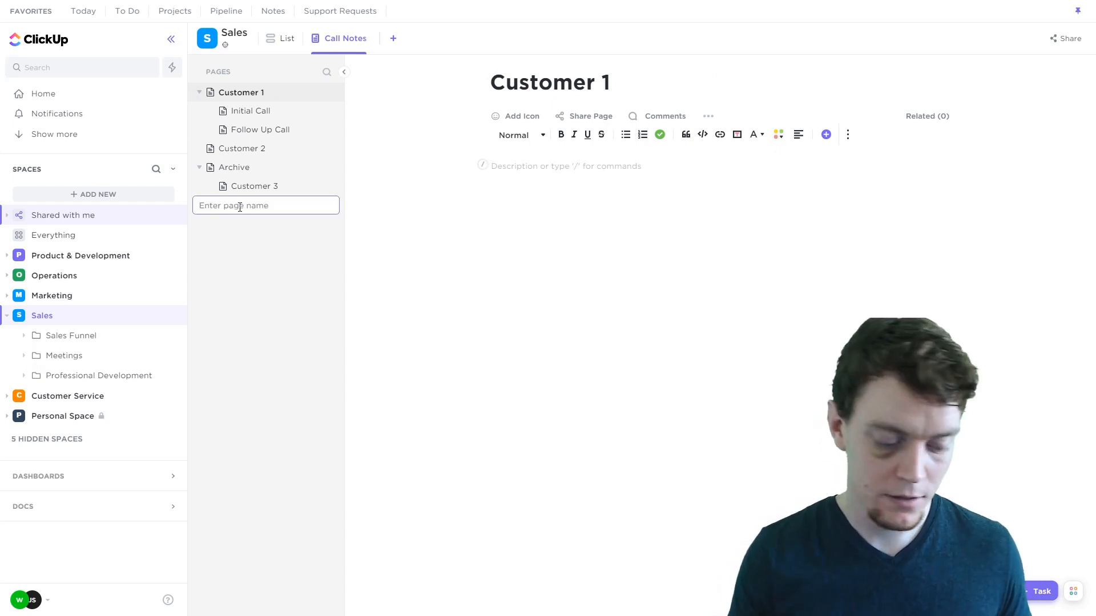
text(All notes)
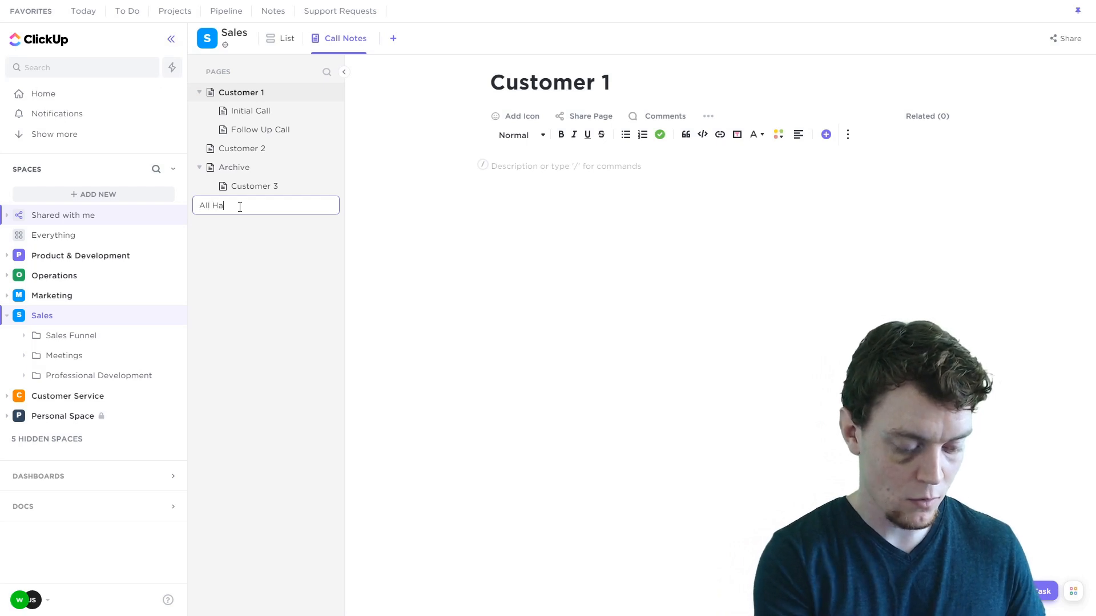
key(Return)
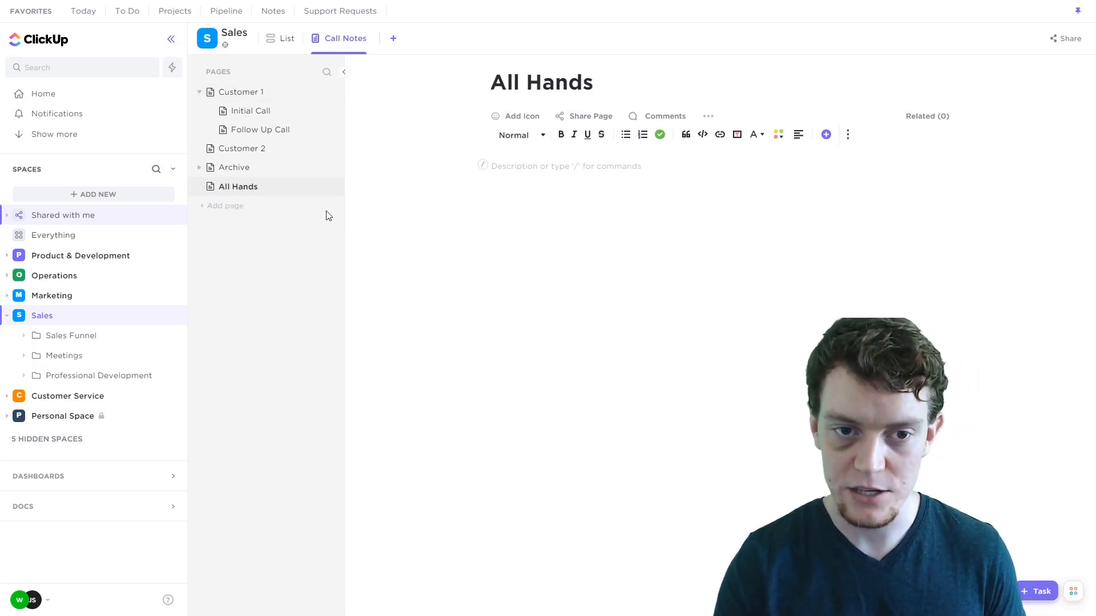
Step: Add a subpage "1.2.2021" and a second, unnamed subpage under All Hands
click(331, 187)
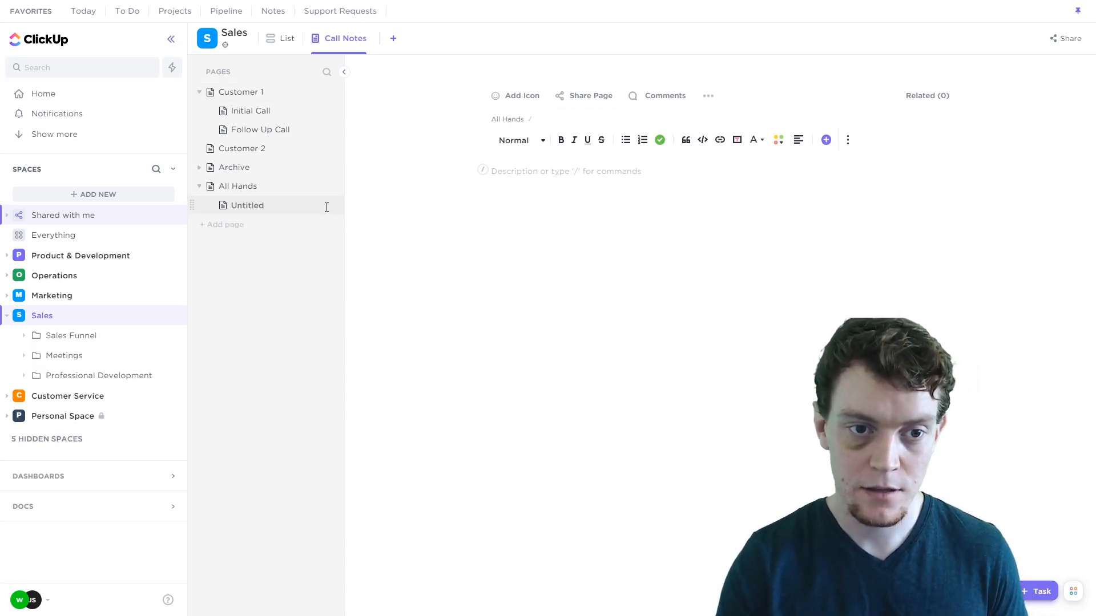
text(1.2)
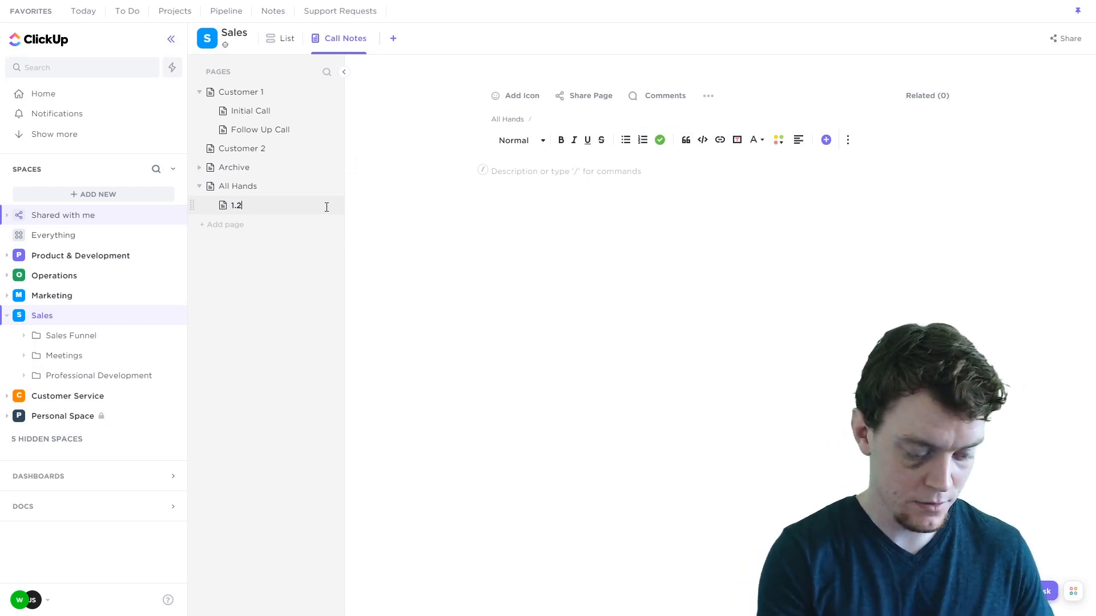
text(.2021)
key(Return)
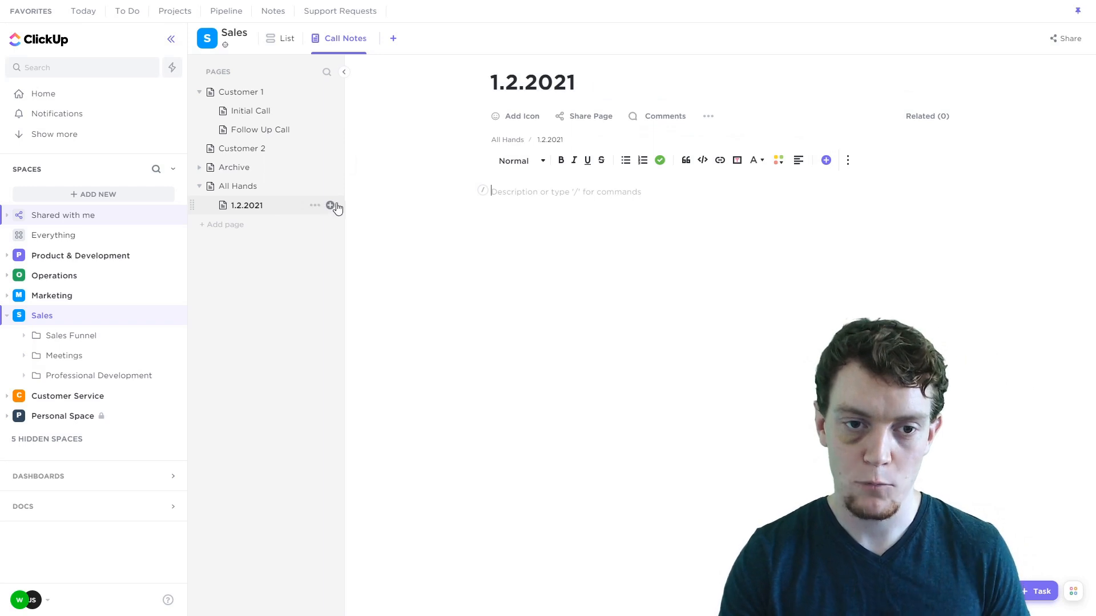
click(330, 187)
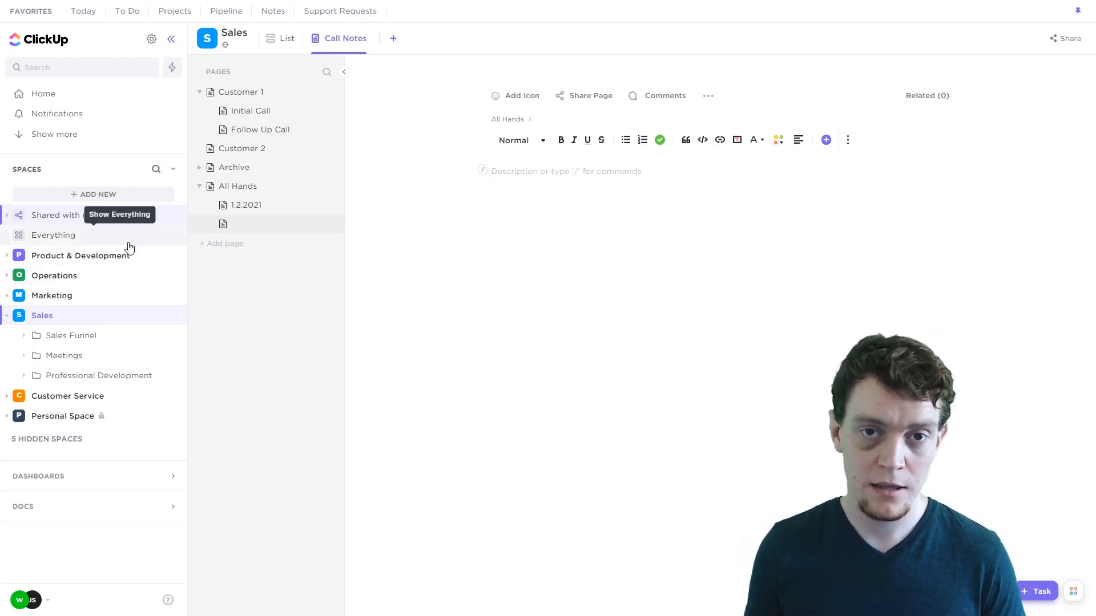
Step: Collapse the Sales space and open the Epic 1 list in the Product & Development space
click(85, 318)
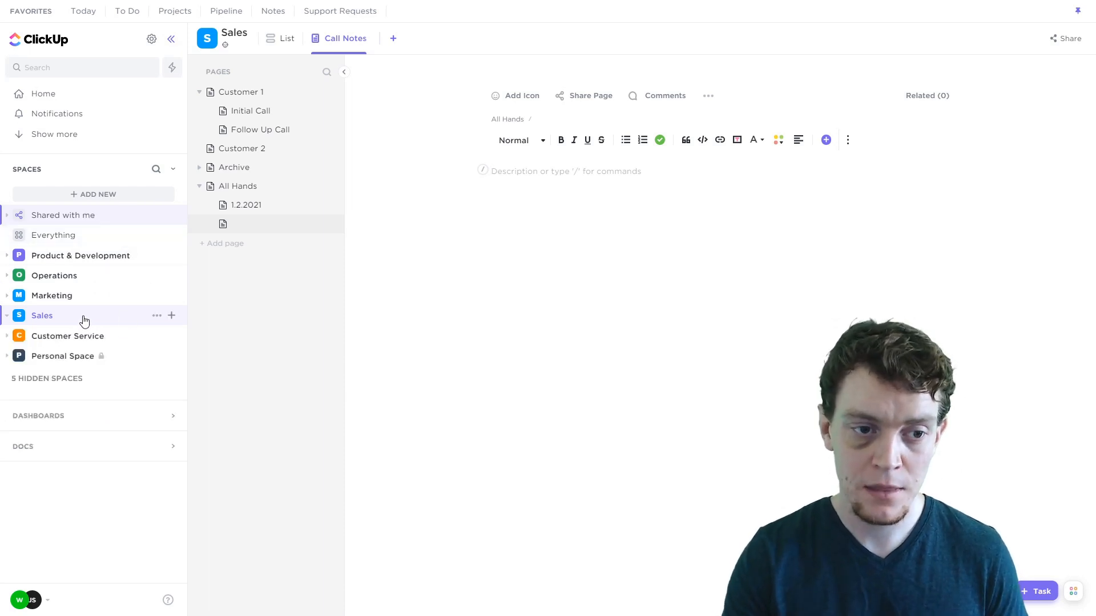
click(82, 318)
click(84, 320)
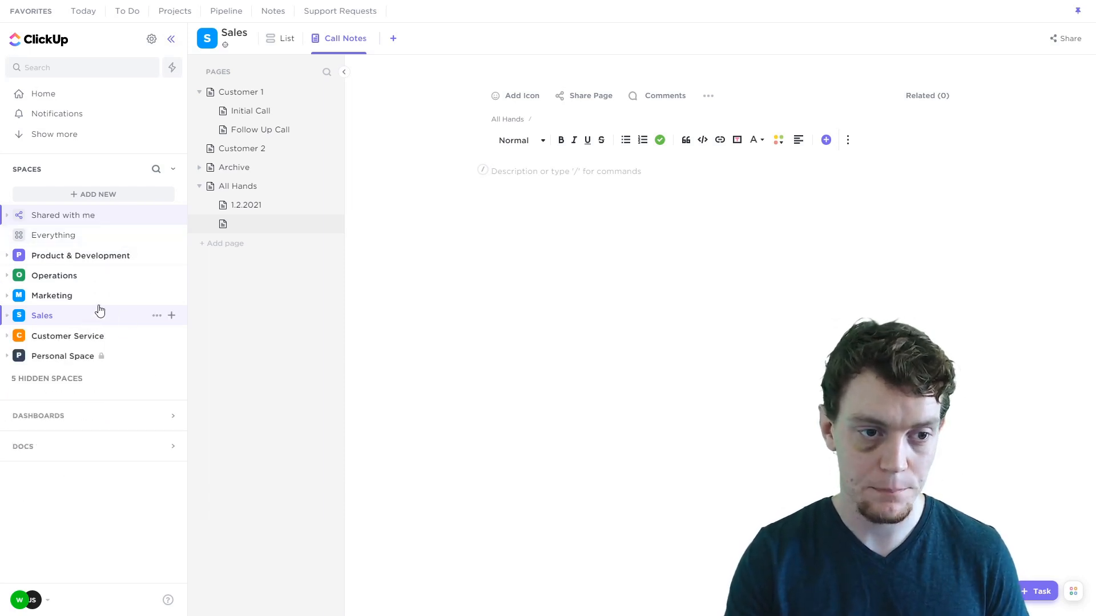
click(101, 262)
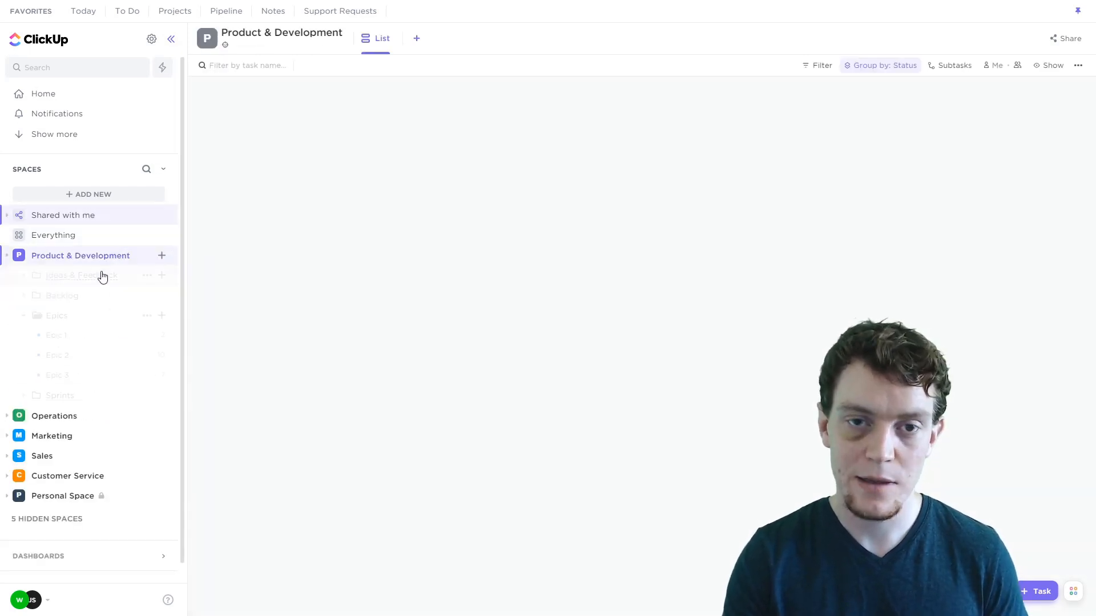
click(57, 337)
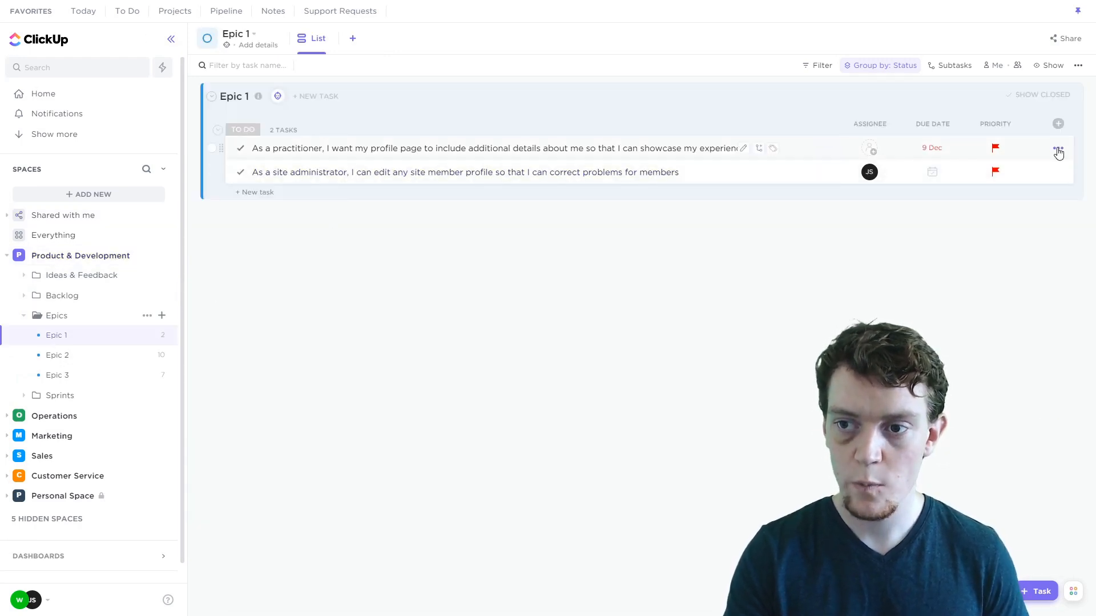
Step: Open the sharing settings of the practitioner profile page task in Epic 1 and enter the guest's e-mail to invite
click(1057, 150)
click(968, 365)
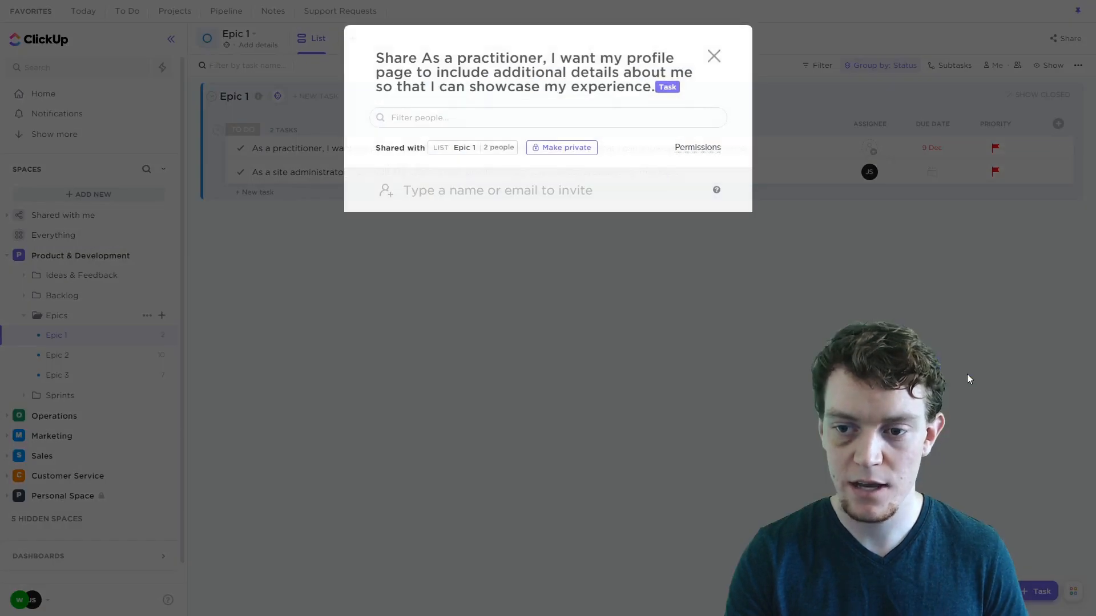
click(536, 218)
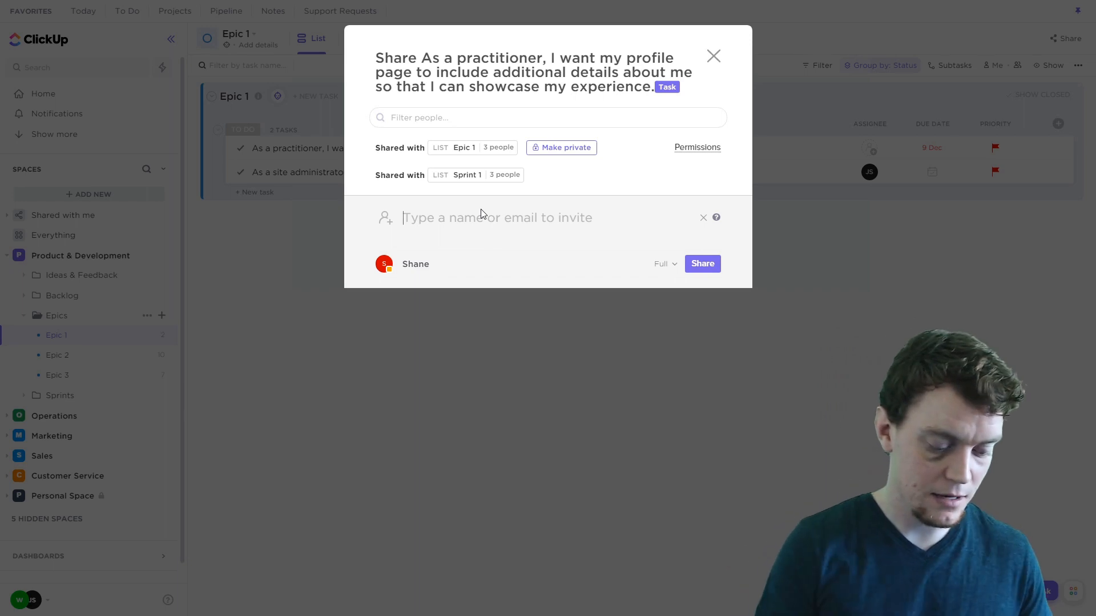
text(test@test.com)
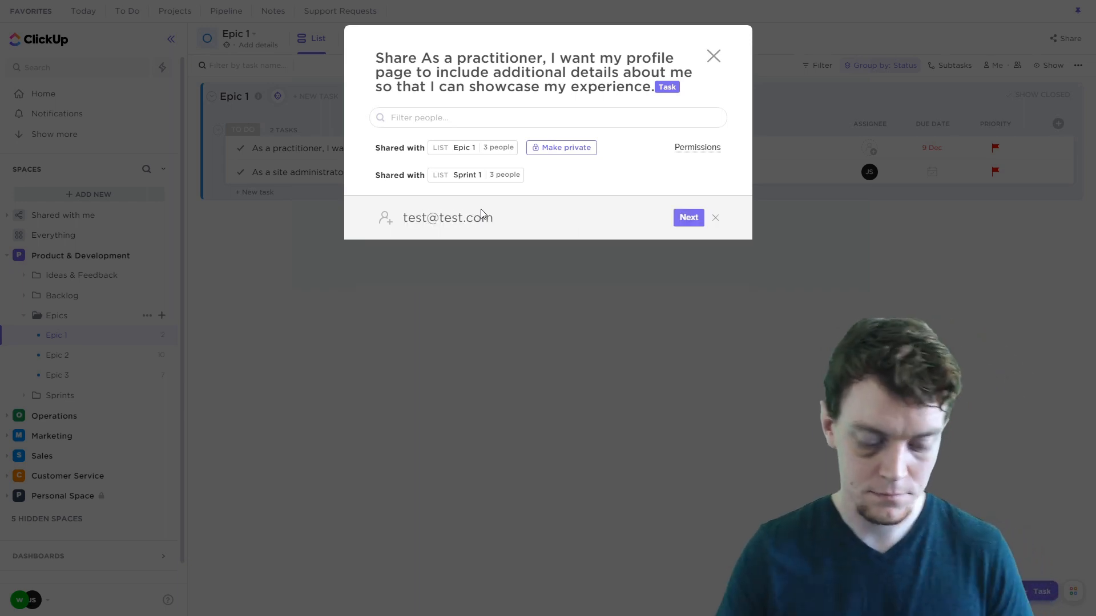
key(Return)
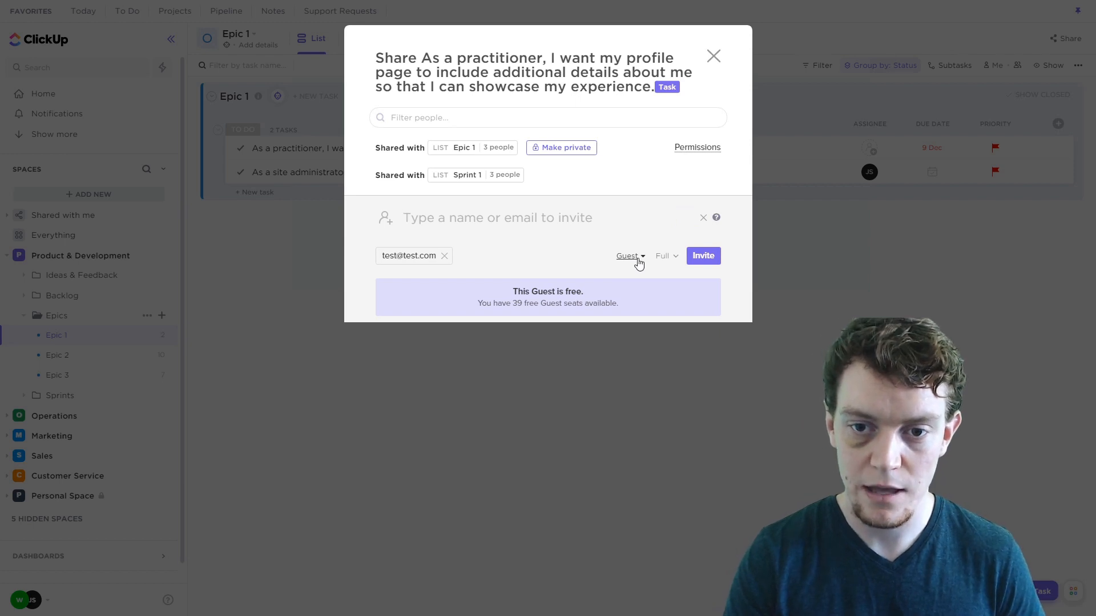
Step: Set the invited guest's permission on the task to Comment and review the guest seat note
click(664, 257)
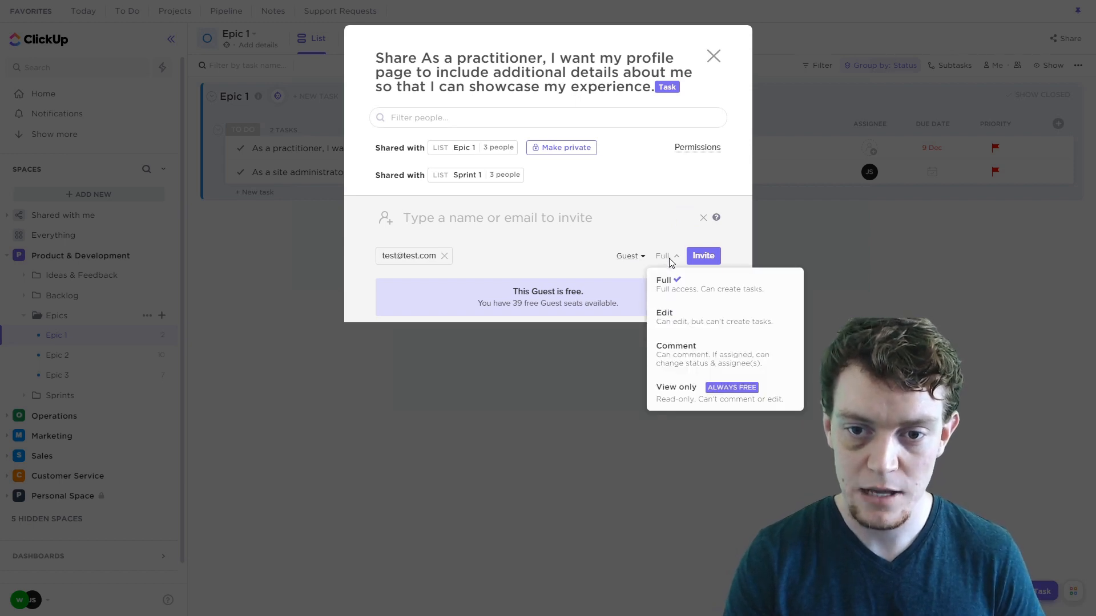
click(694, 361)
click(671, 260)
click(566, 264)
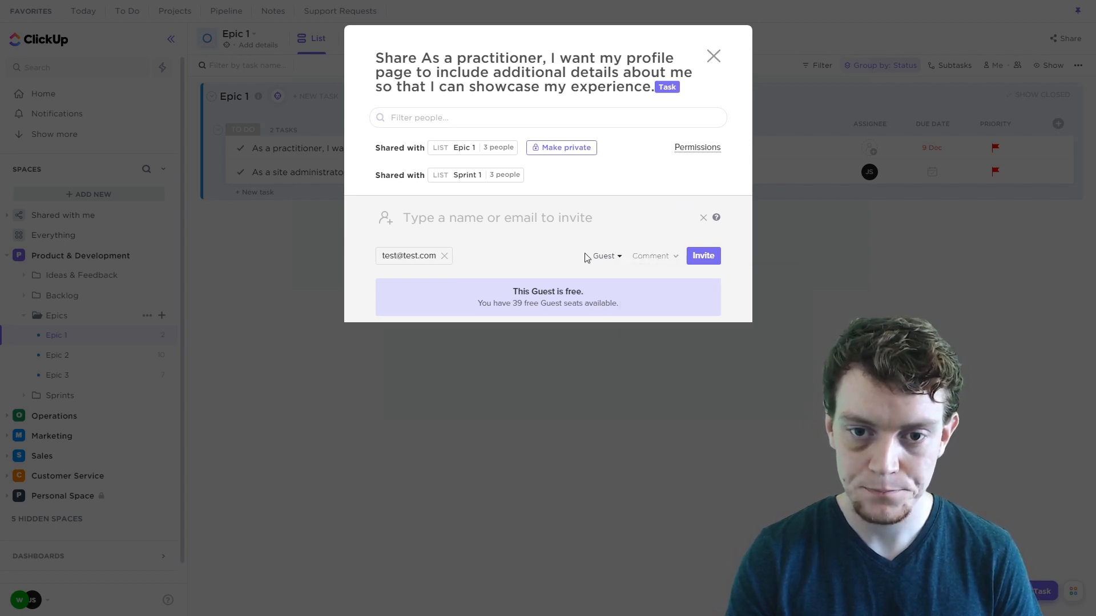
drag(552, 295, 585, 289)
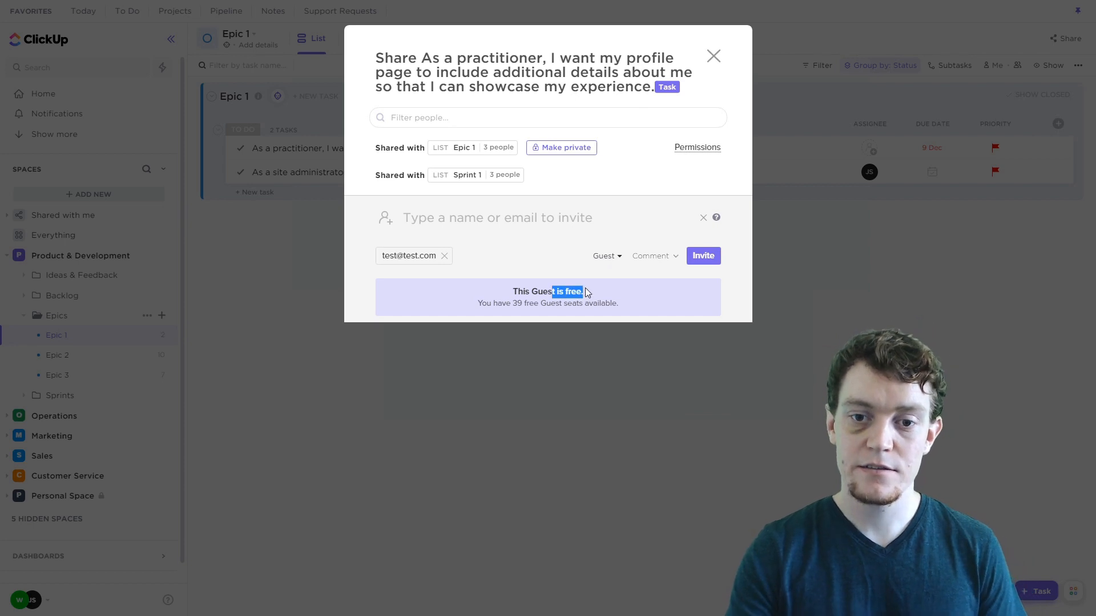
click(585, 289)
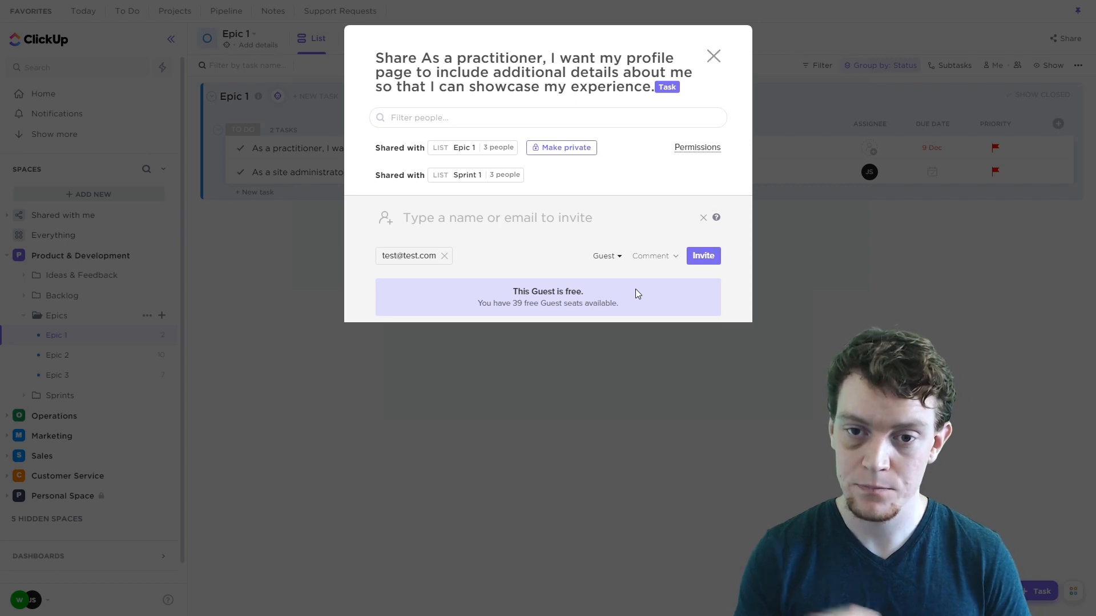
Step: Switch the invited guest's permission on the task to View only and back to Comment to compare the guest seat notes
click(648, 258)
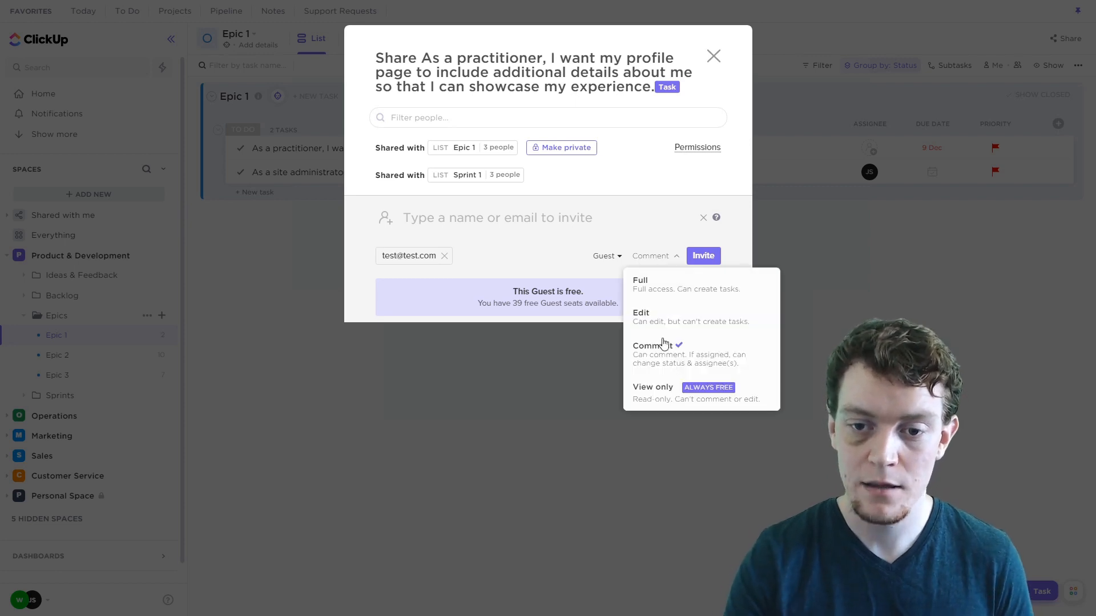
click(664, 397)
click(667, 258)
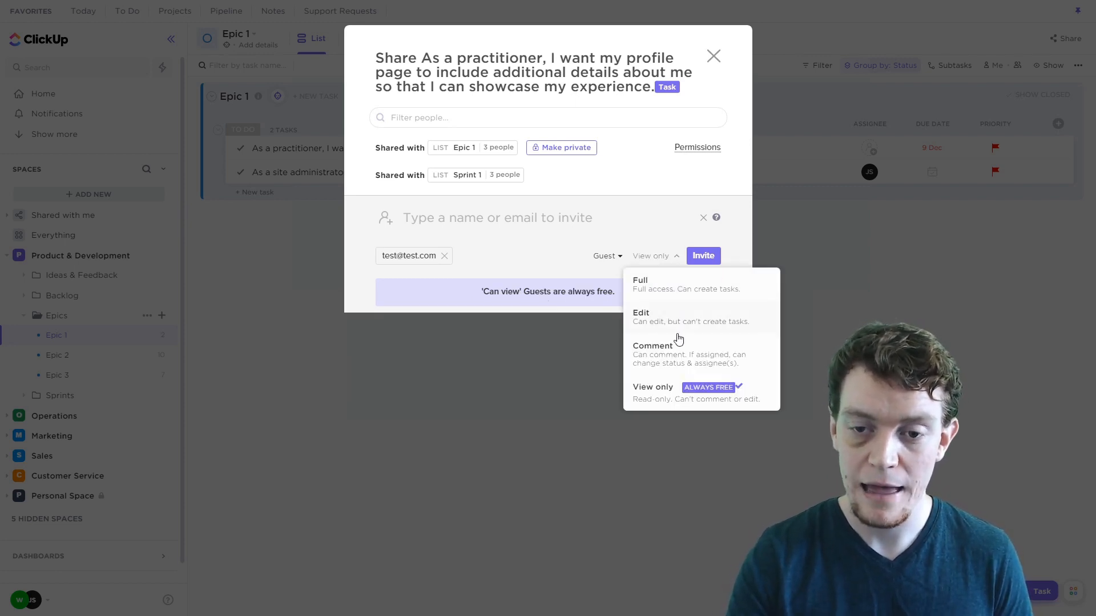
click(678, 350)
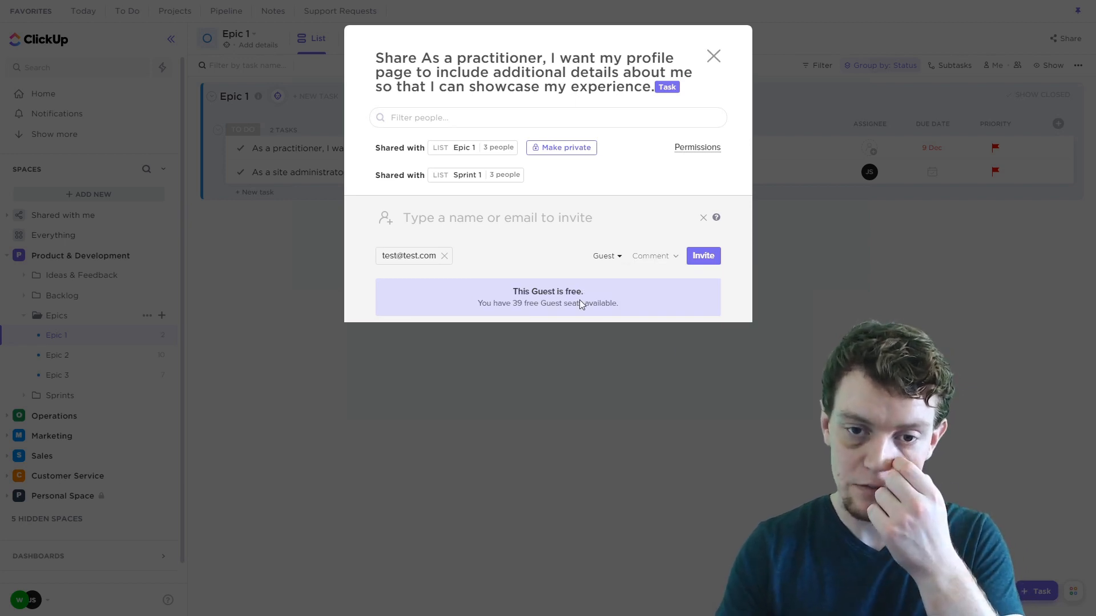
click(618, 303)
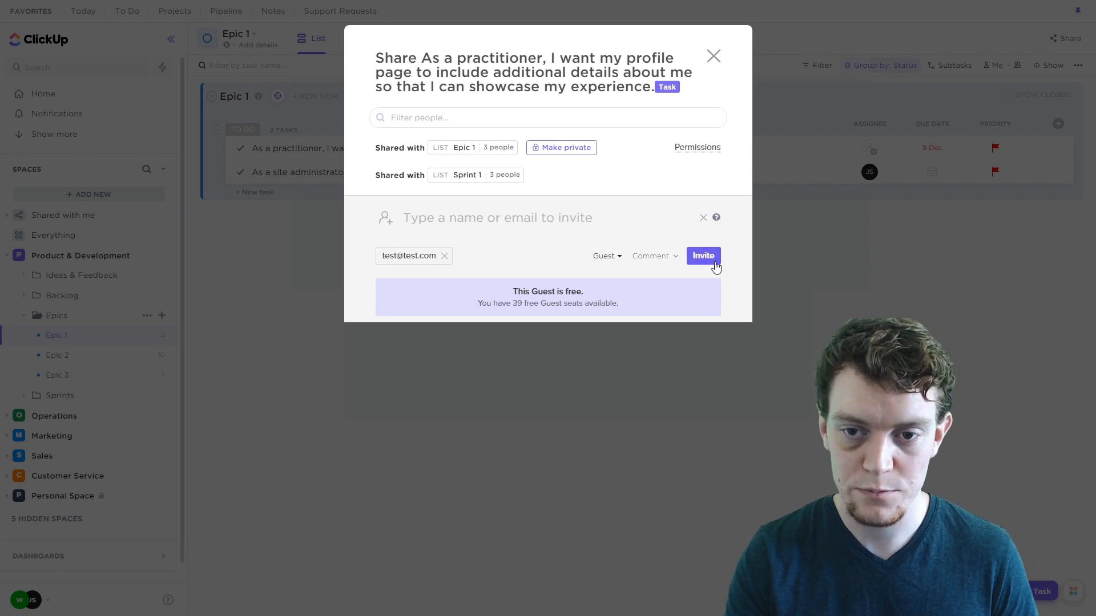
Step: Send the guest's invitation to the practitioner profile page task, check the guest's permission options and close the sharing settings
click(703, 256)
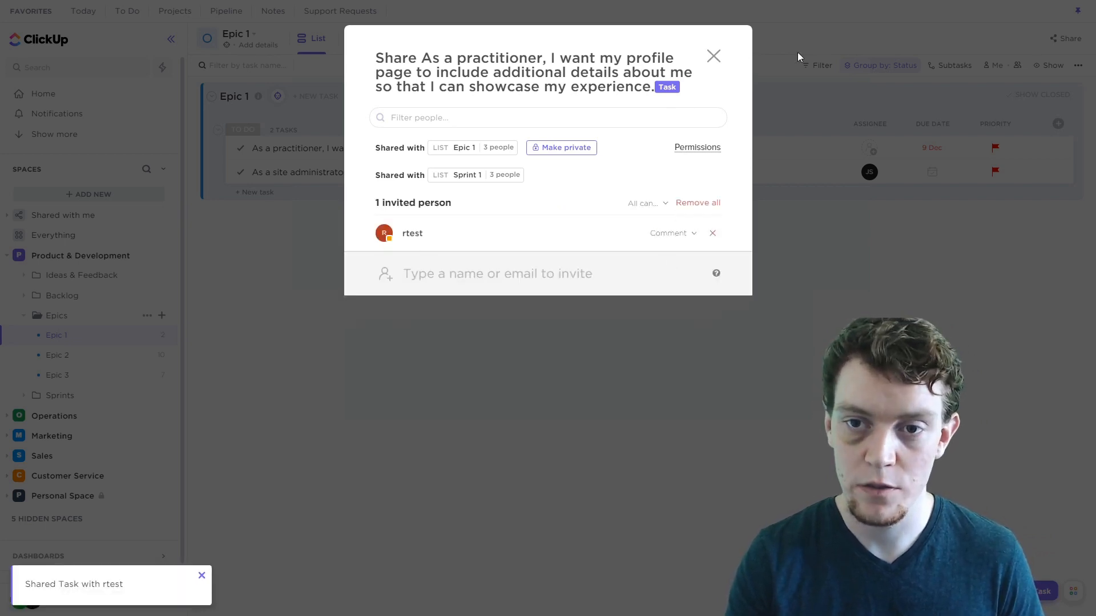
click(689, 236)
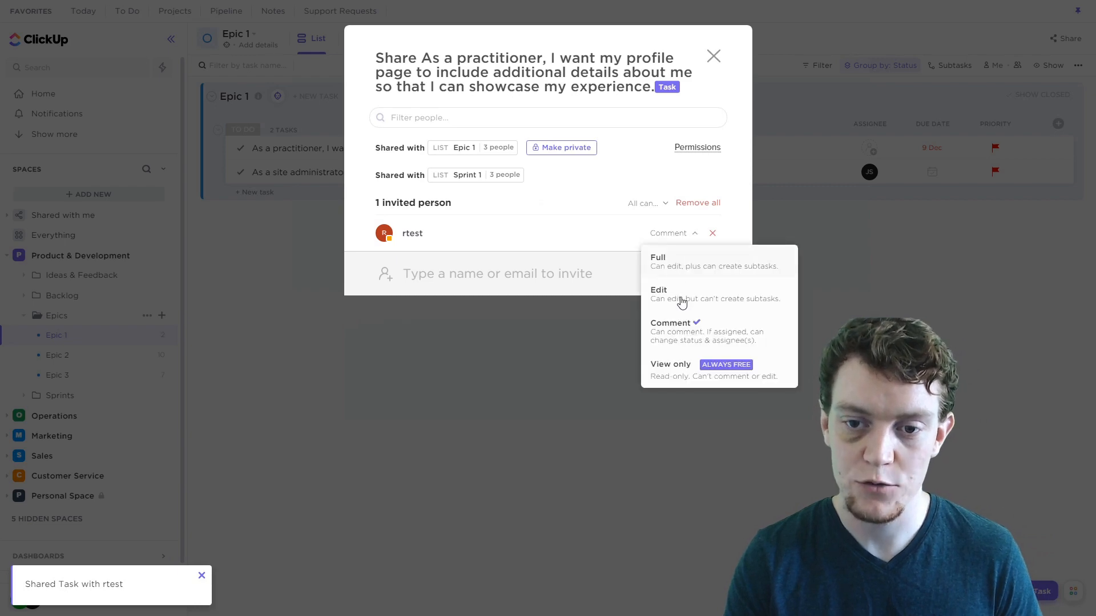
click(713, 53)
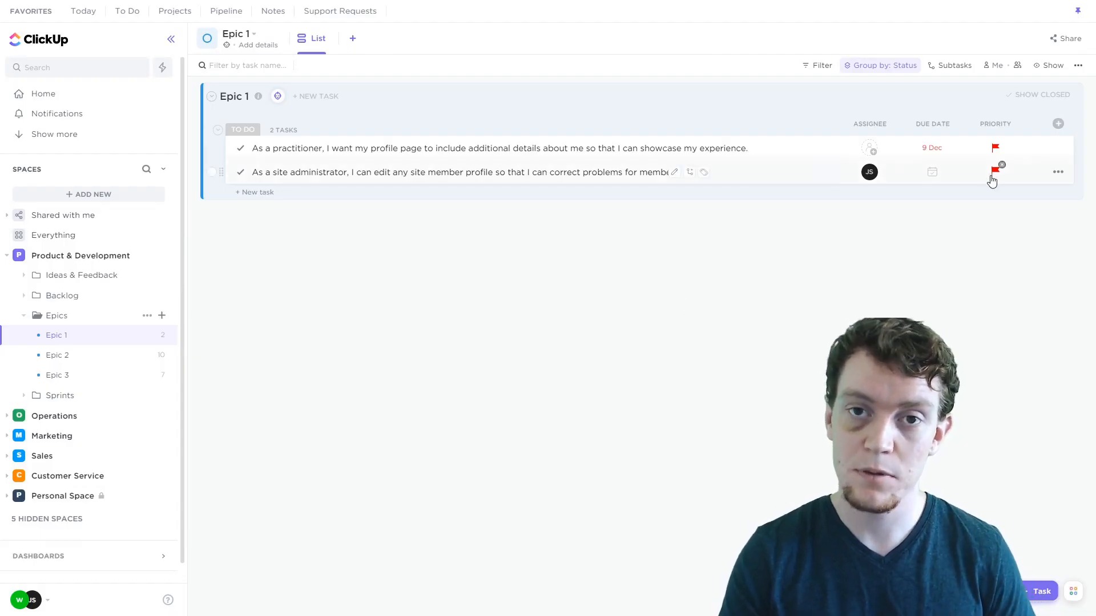
Step: In the Epics folder's sharing settings, set the last listed member's permission to Comment and close the settings
click(1059, 173)
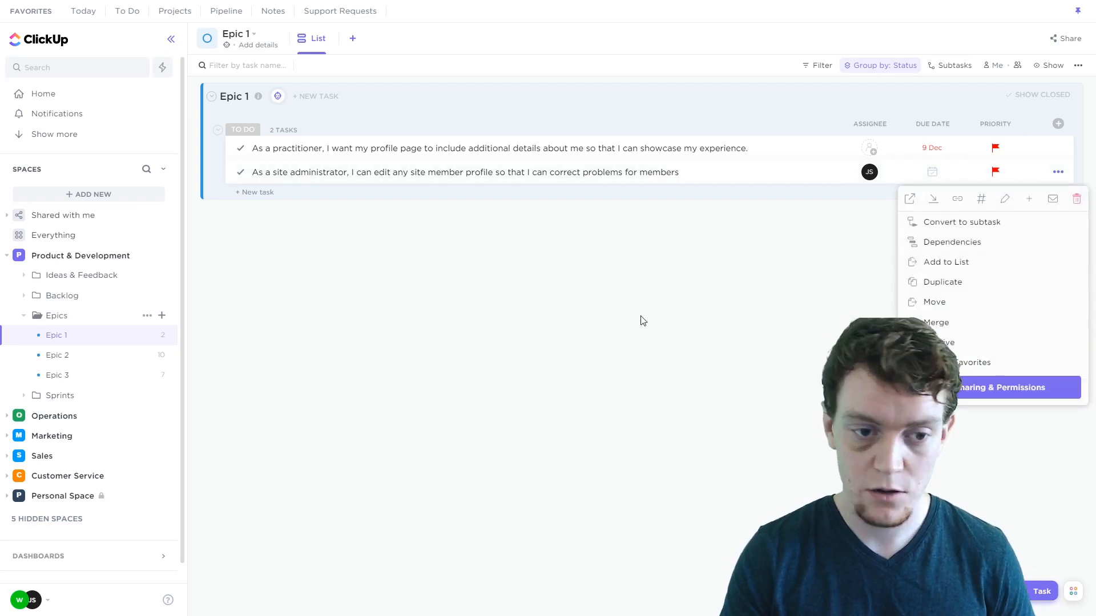
click(626, 376)
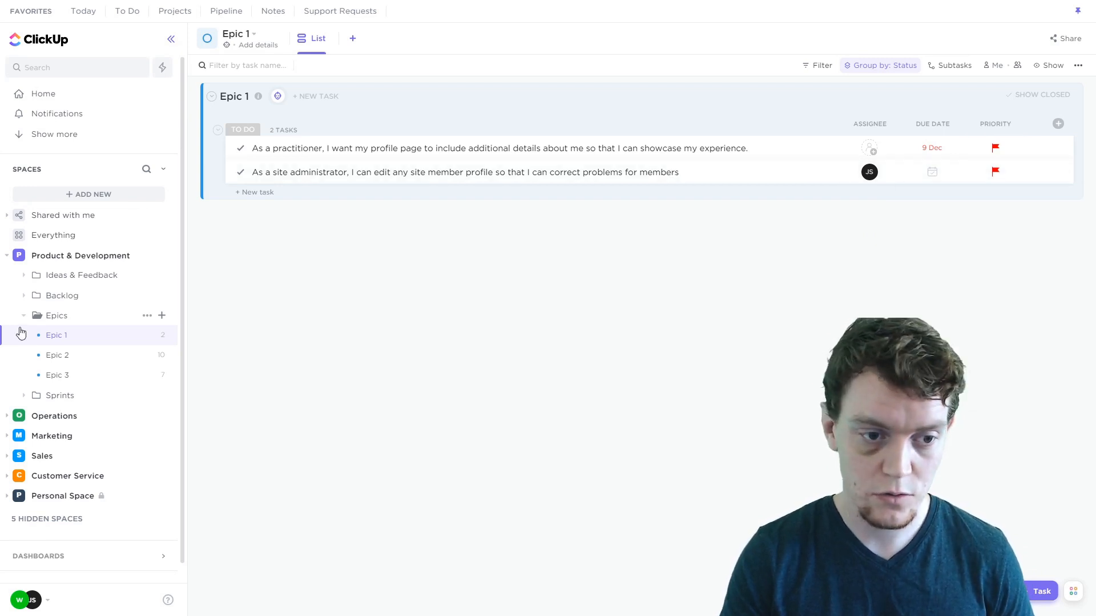
click(147, 316)
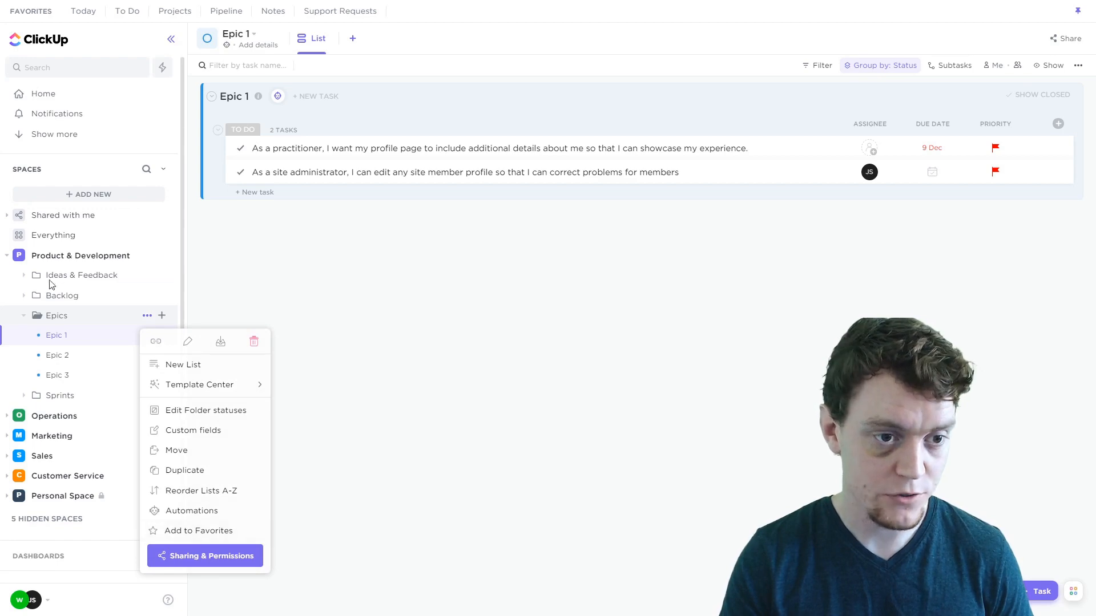
click(191, 564)
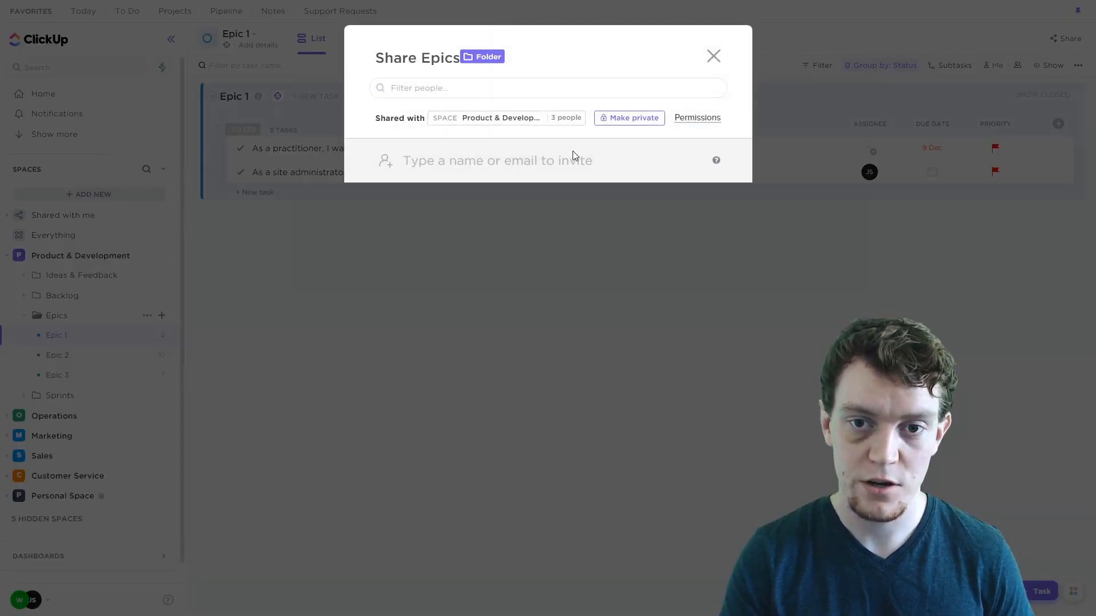
click(706, 117)
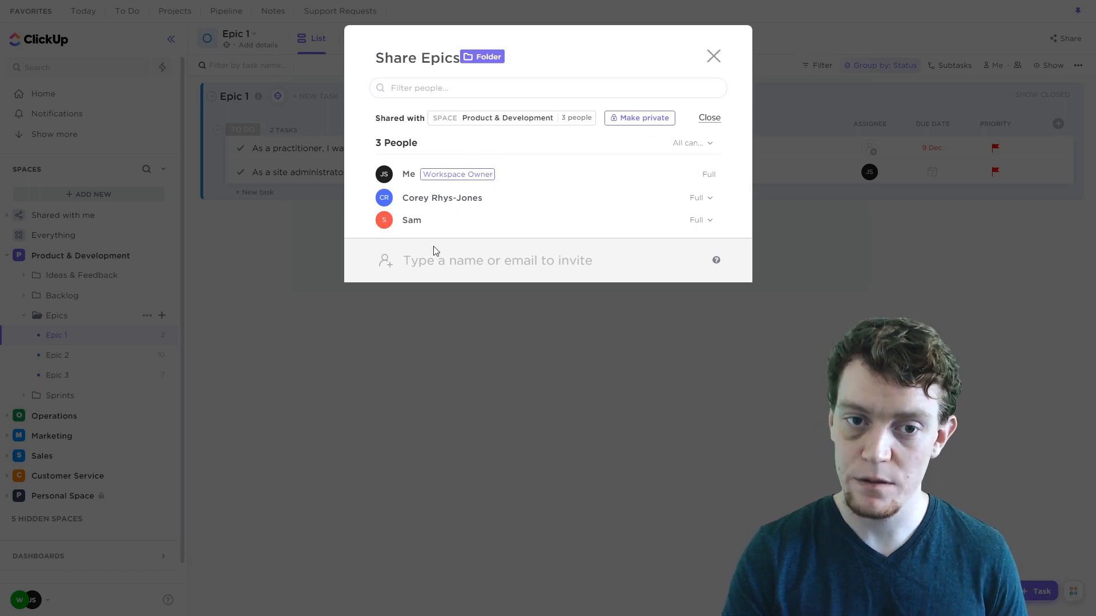
click(701, 220)
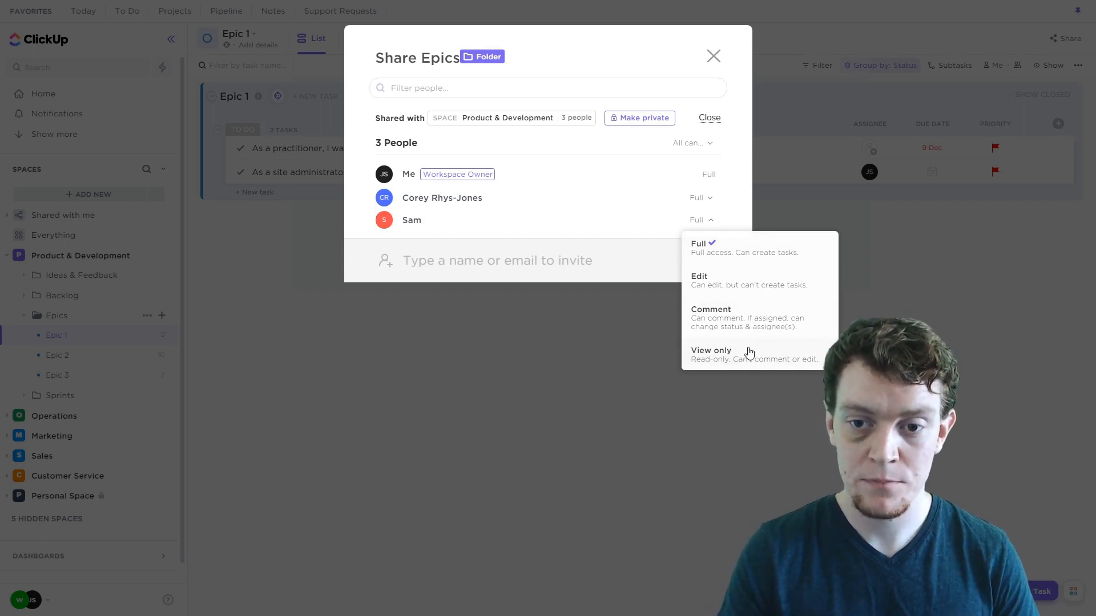
click(735, 323)
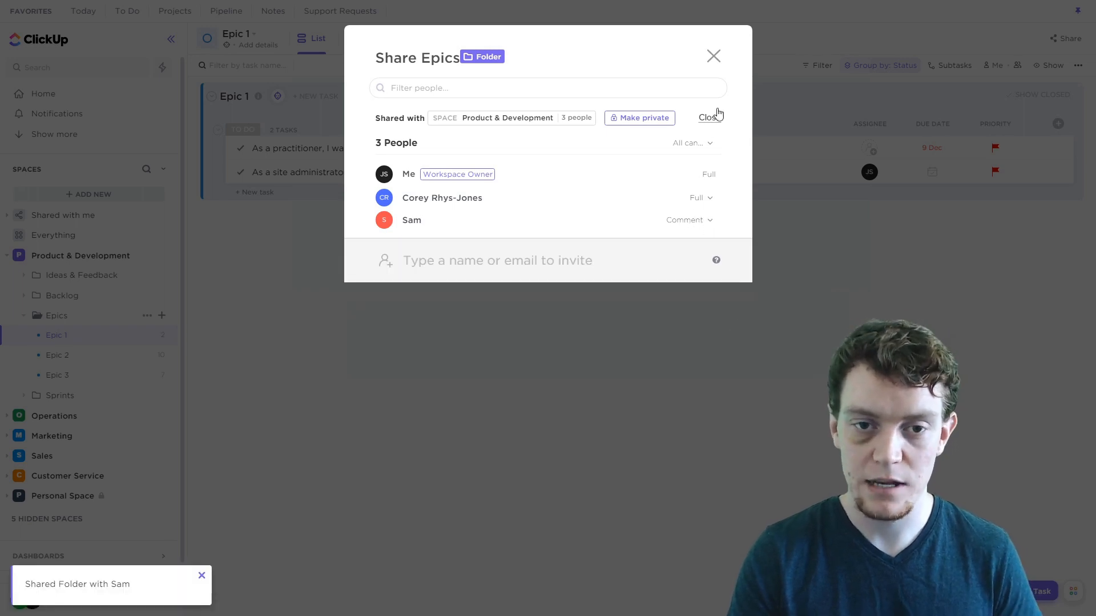
click(713, 56)
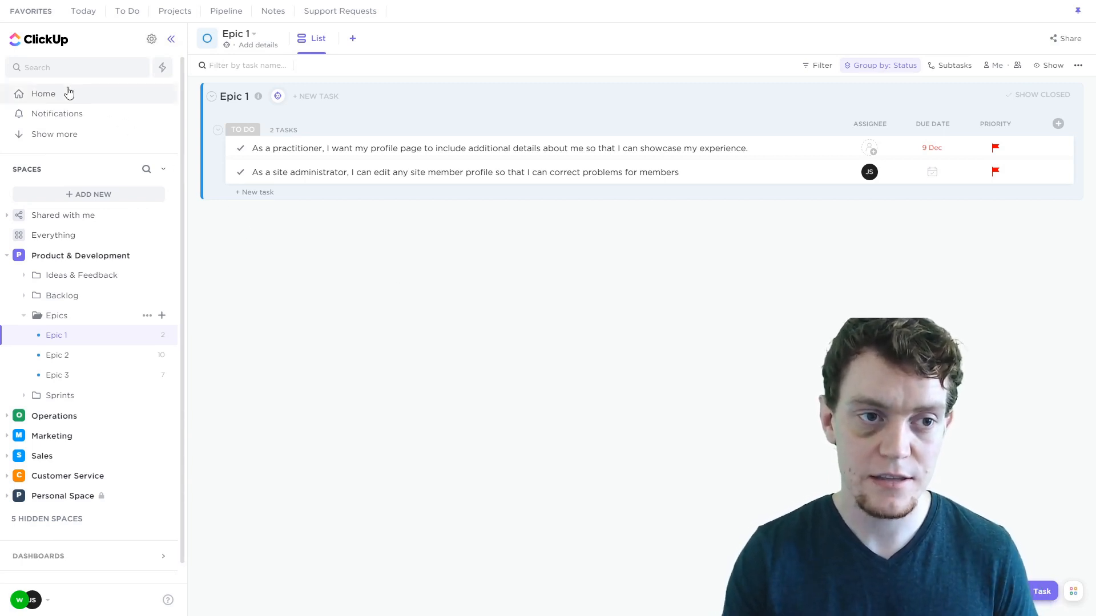
Step: Open the Home overview and look through its Lists, Dashboards, Docs, Trending Tasks and Comments sections
click(50, 100)
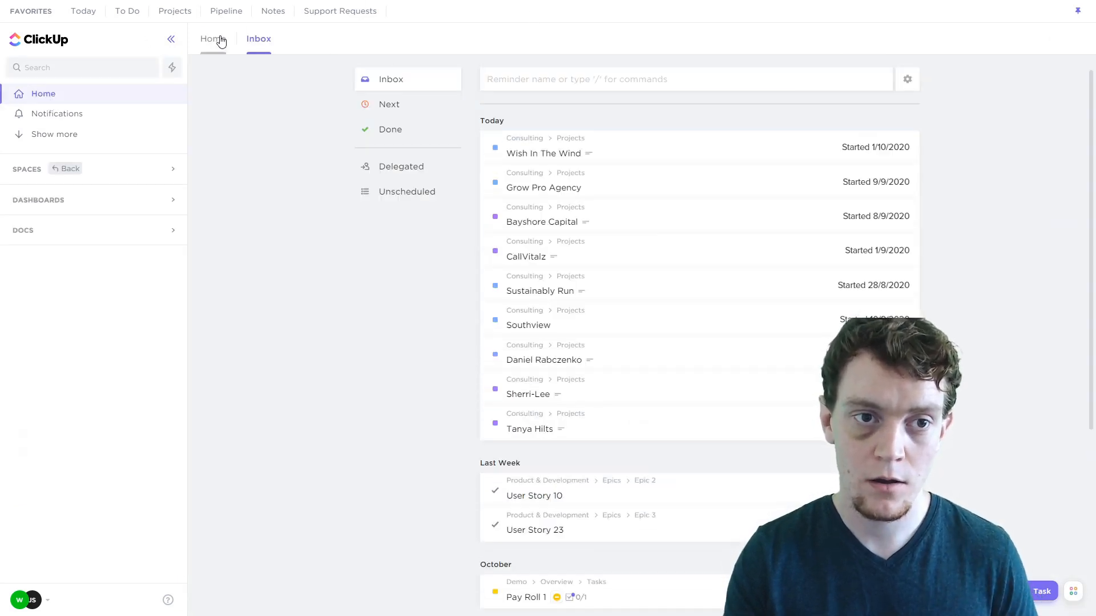
click(223, 40)
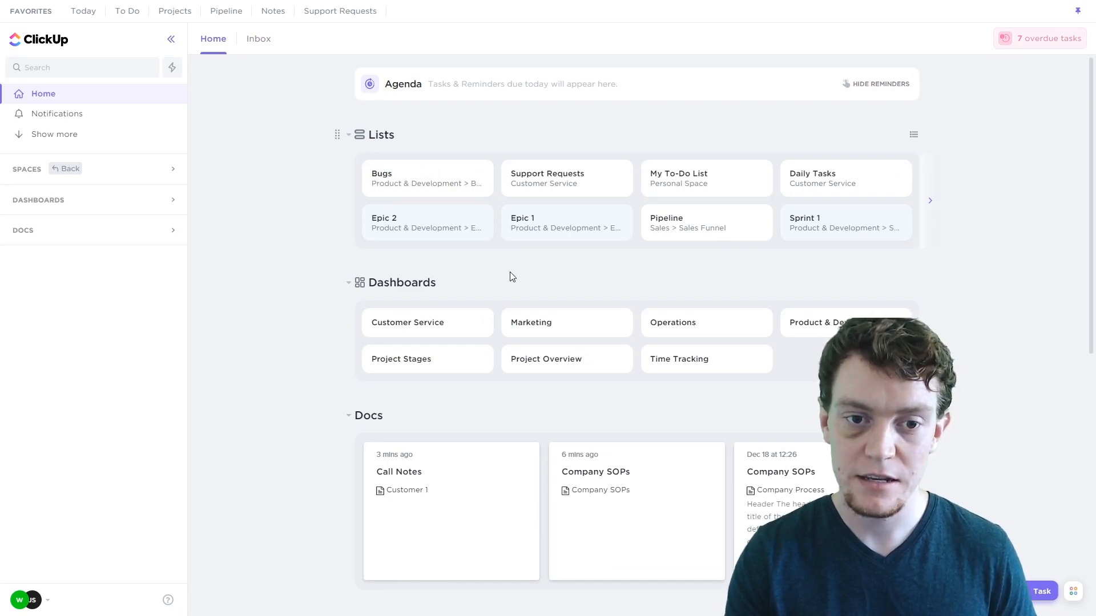
scroll(492, 383, down, 1)
scroll(492, 383, down, 6)
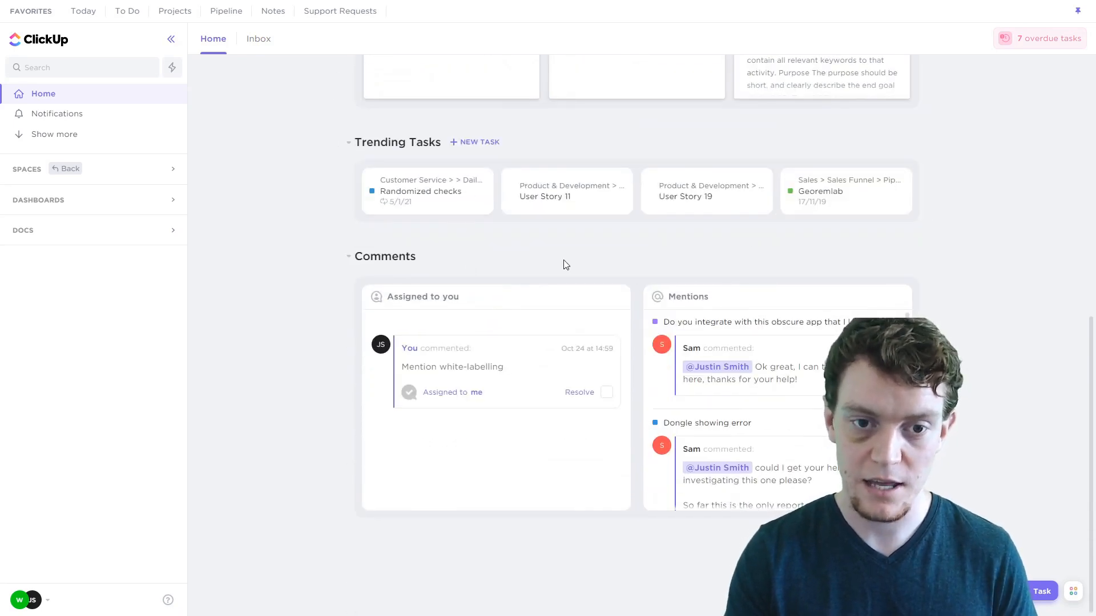
scroll(520, 418, up, 7)
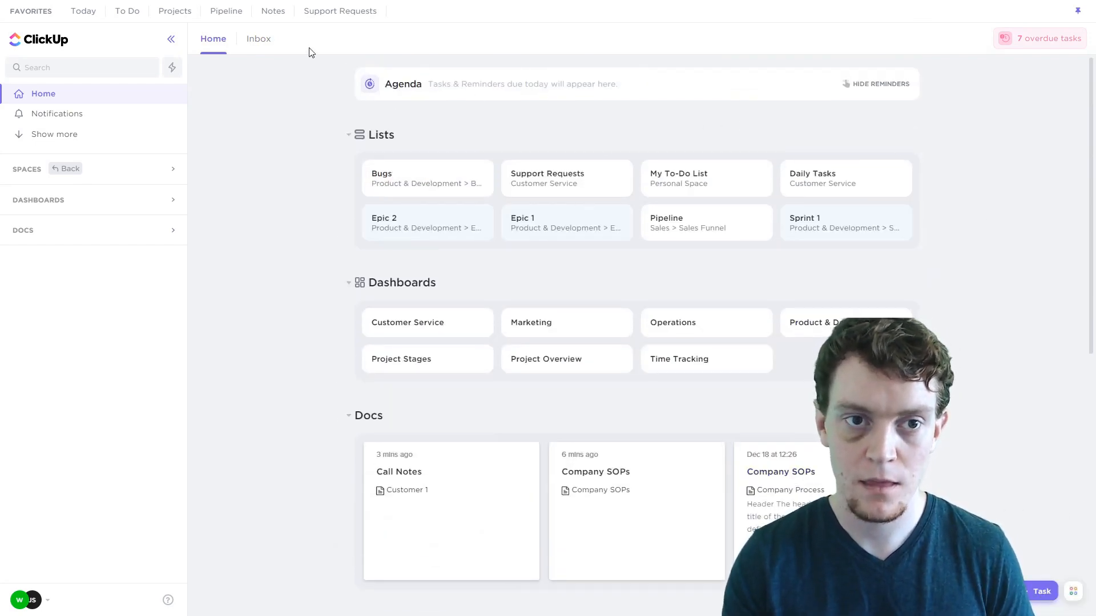
Step: Open the Home Inbox and look through the scheduled and overdue tasks
click(263, 41)
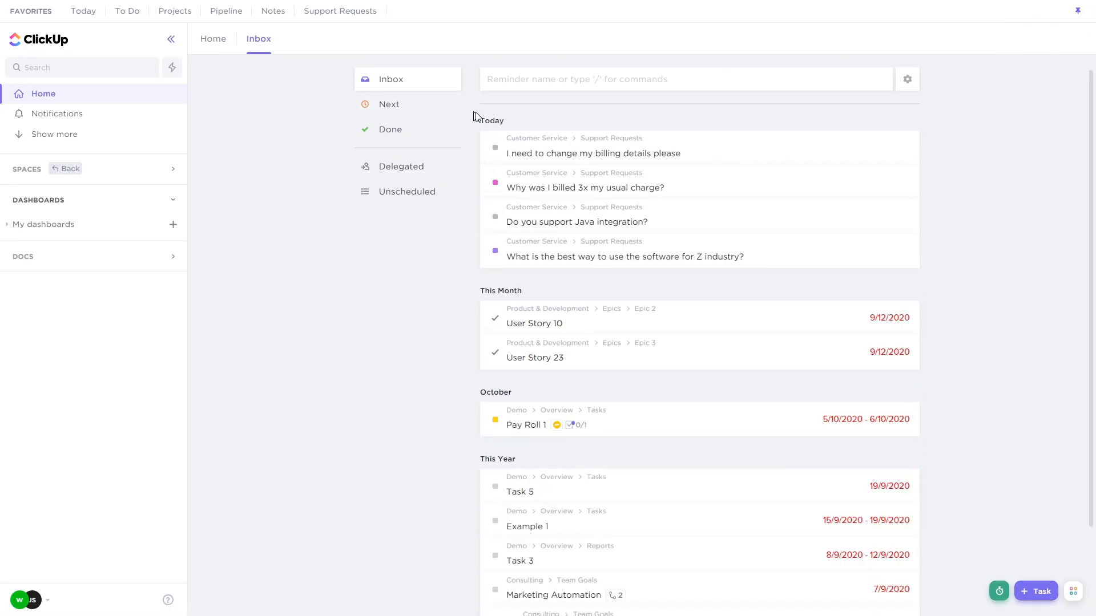
scroll(491, 456, down, 1)
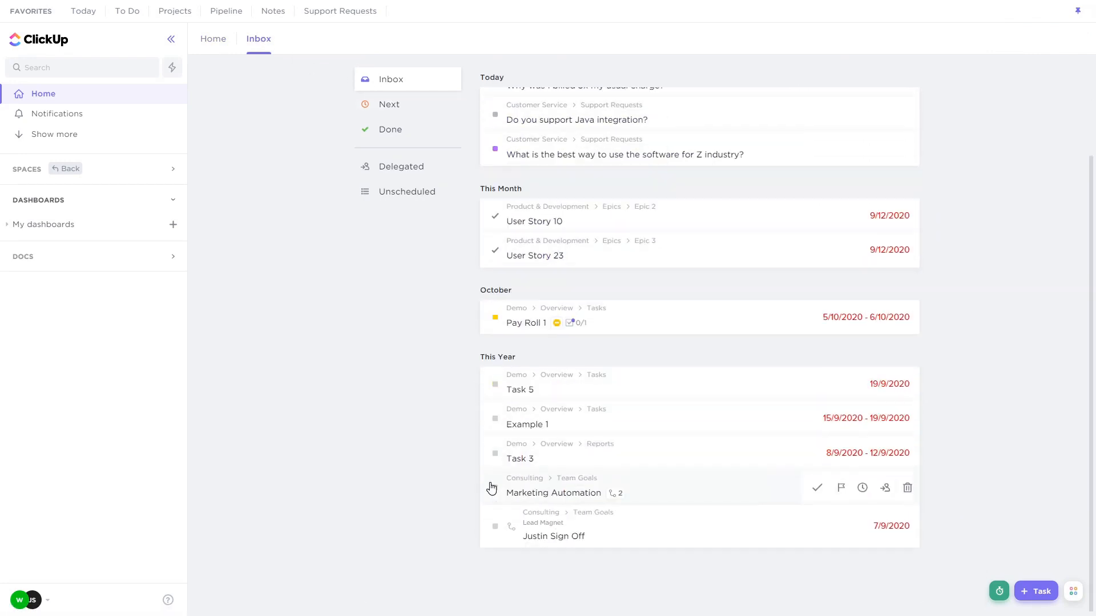
scroll(502, 434, up, 1)
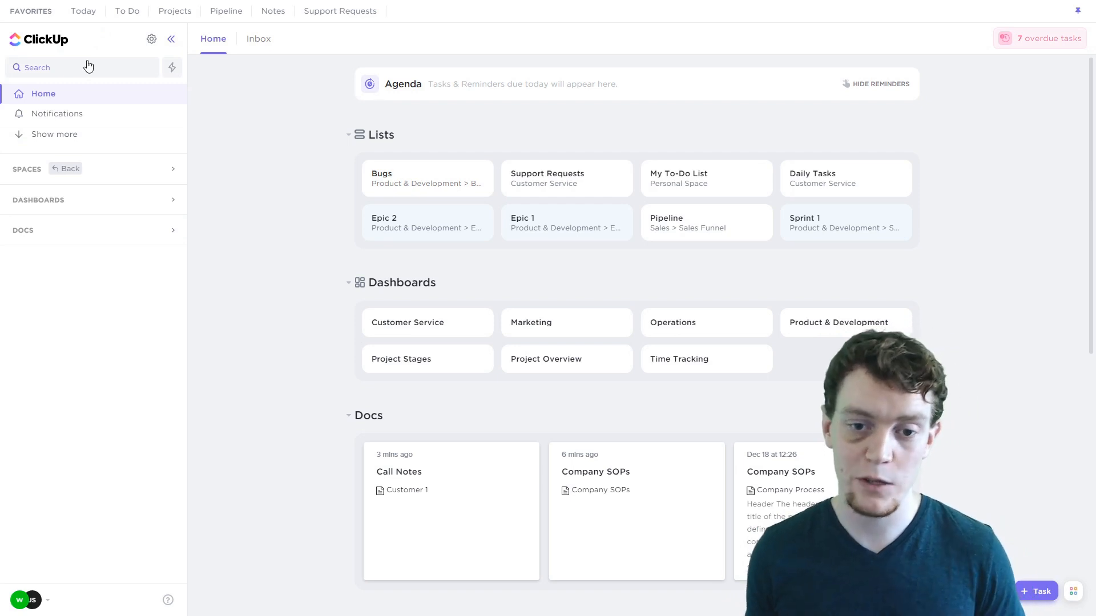
Step: Collapse the Product & Development space, open the Product & Development dashboard and expand the list of own dashboards
click(135, 171)
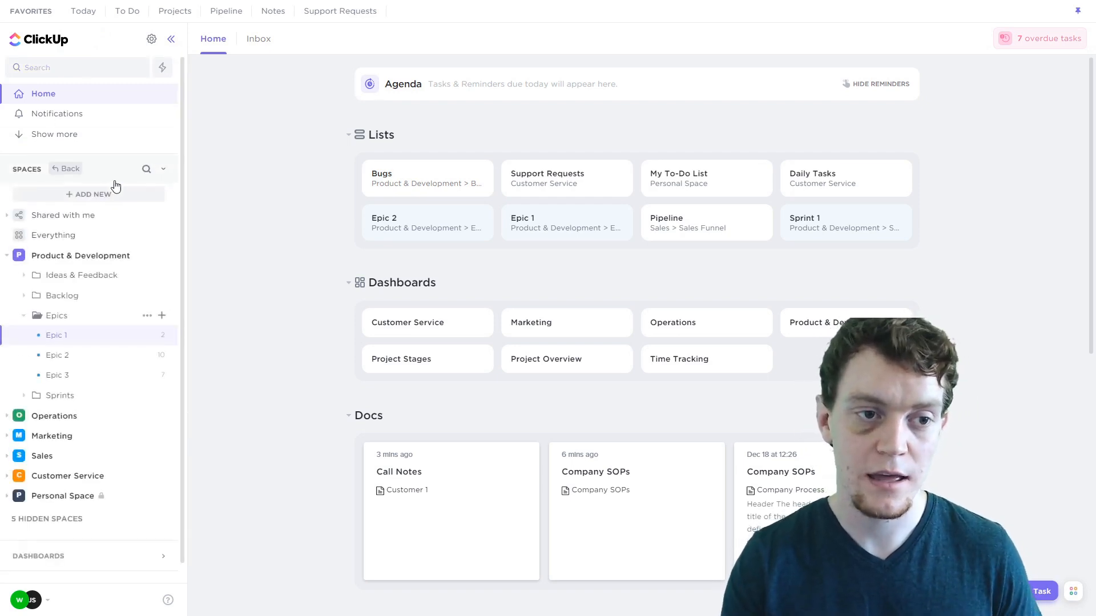
click(133, 258)
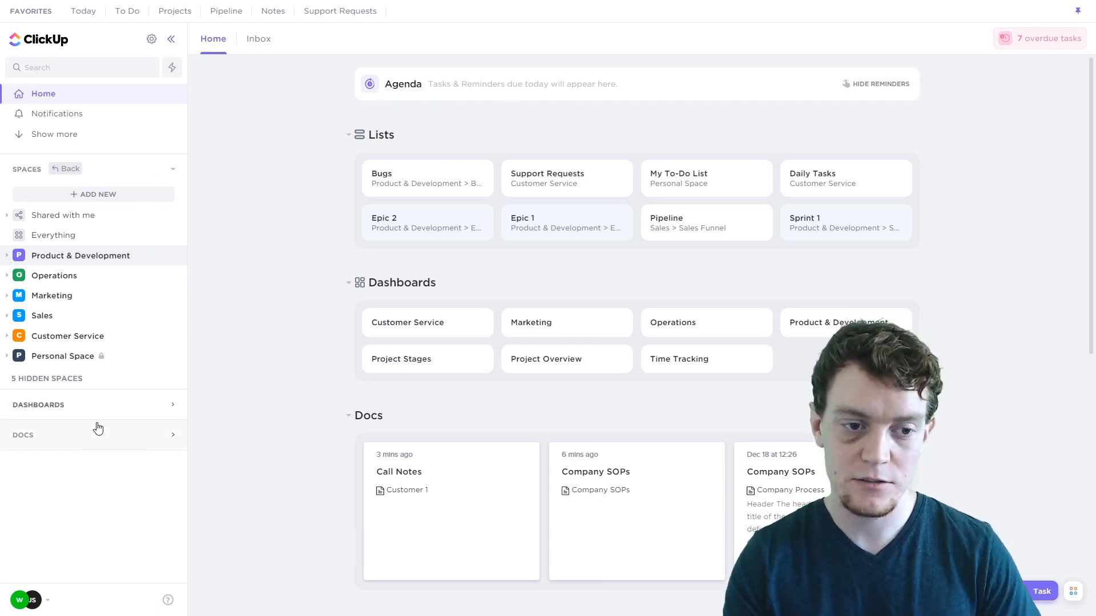
click(97, 422)
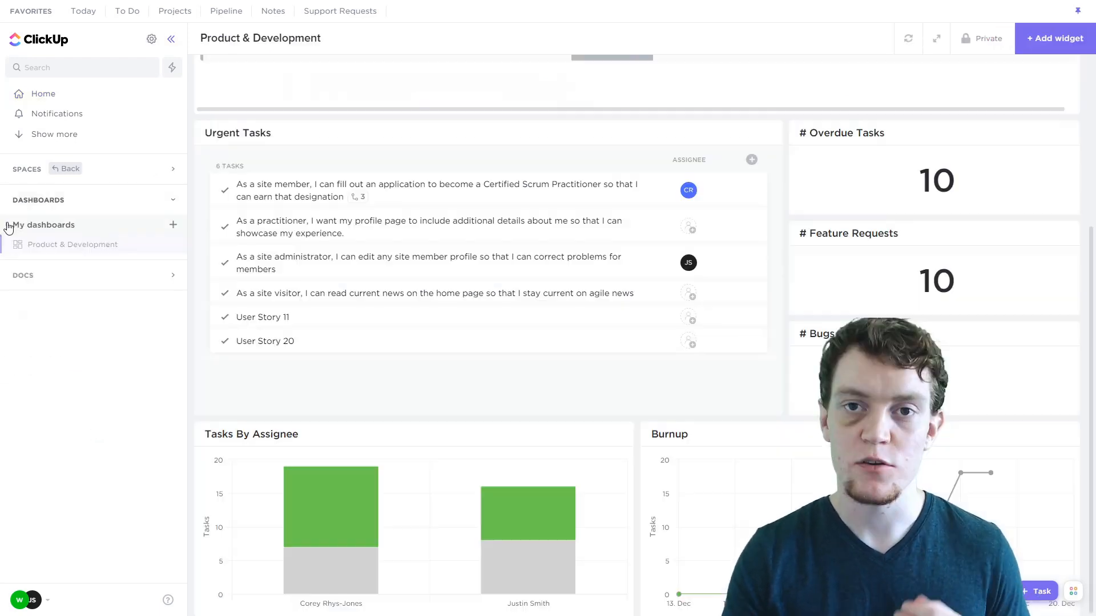
click(7, 225)
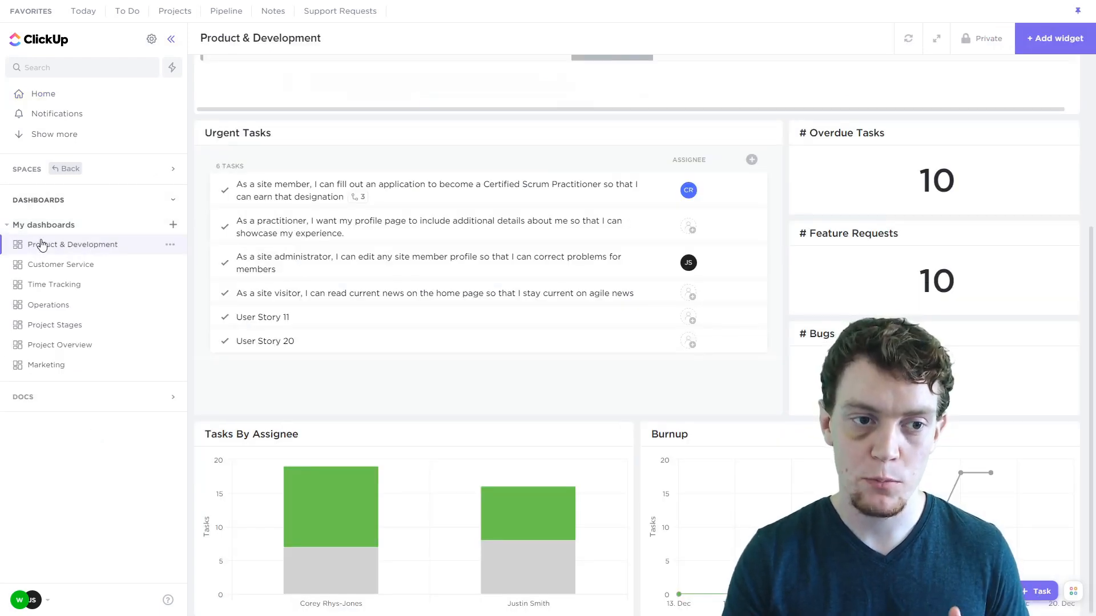
Step: Examine the Epics & Sprints portfolio widget on the dashboard and the columns it can show
scroll(643, 242, up, 5)
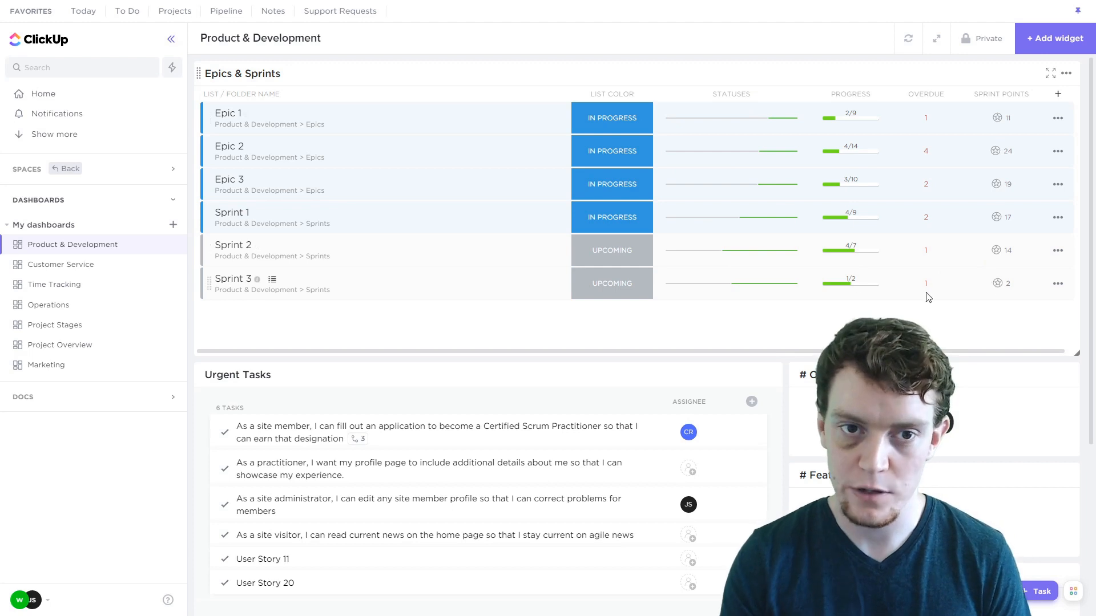
click(1057, 94)
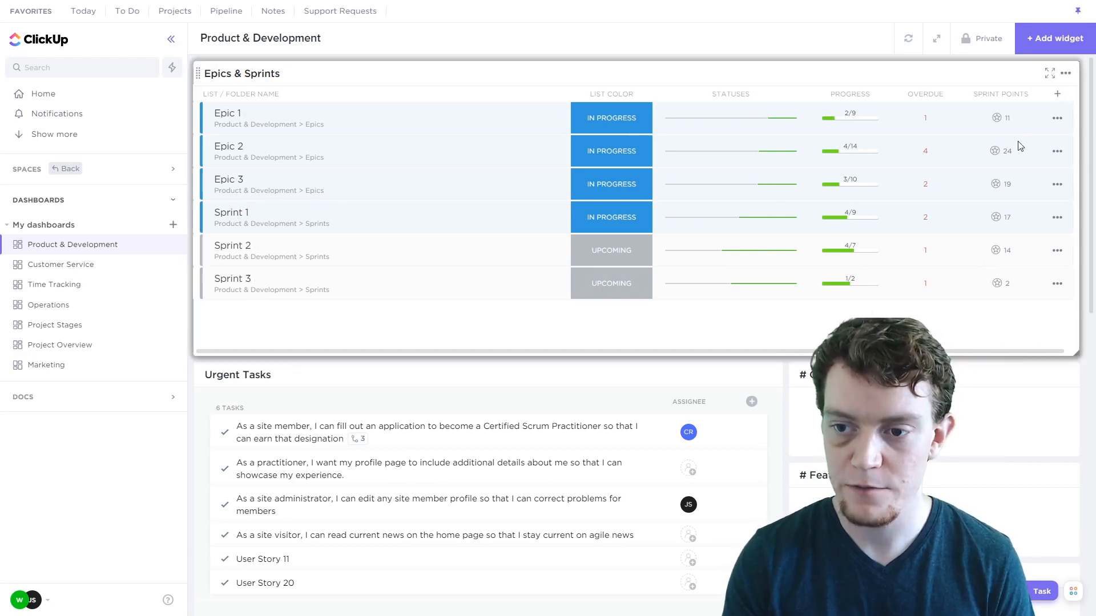
scroll(1055, 333, down, 1)
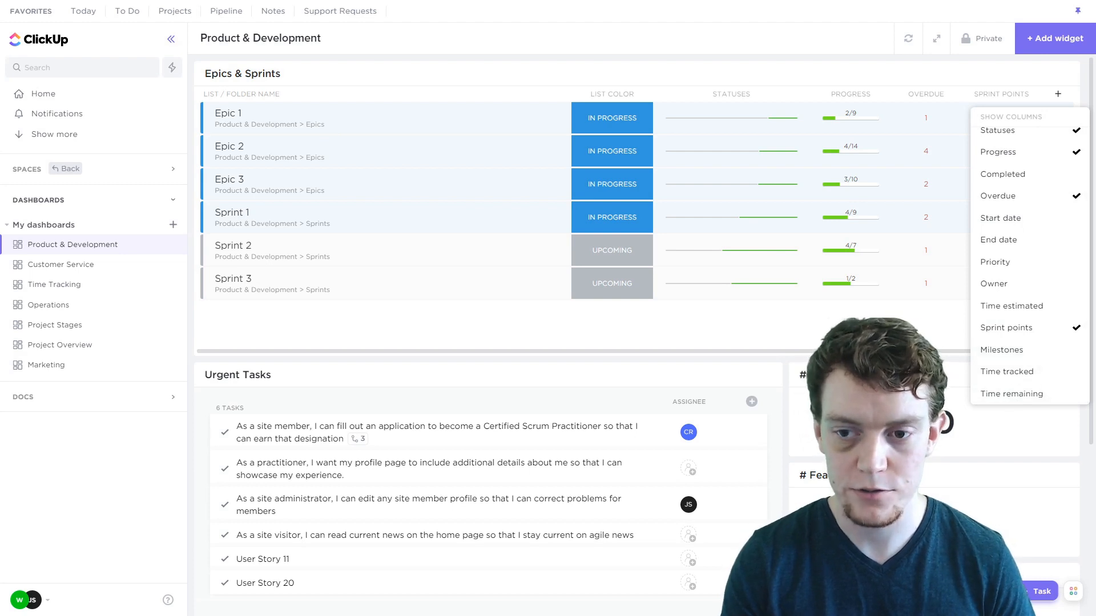
click(905, 337)
Step: Look through the dashboard's Urgent Tasks, task count, Tasks By Assignee and Burnup widgets
scroll(913, 256, down, 3)
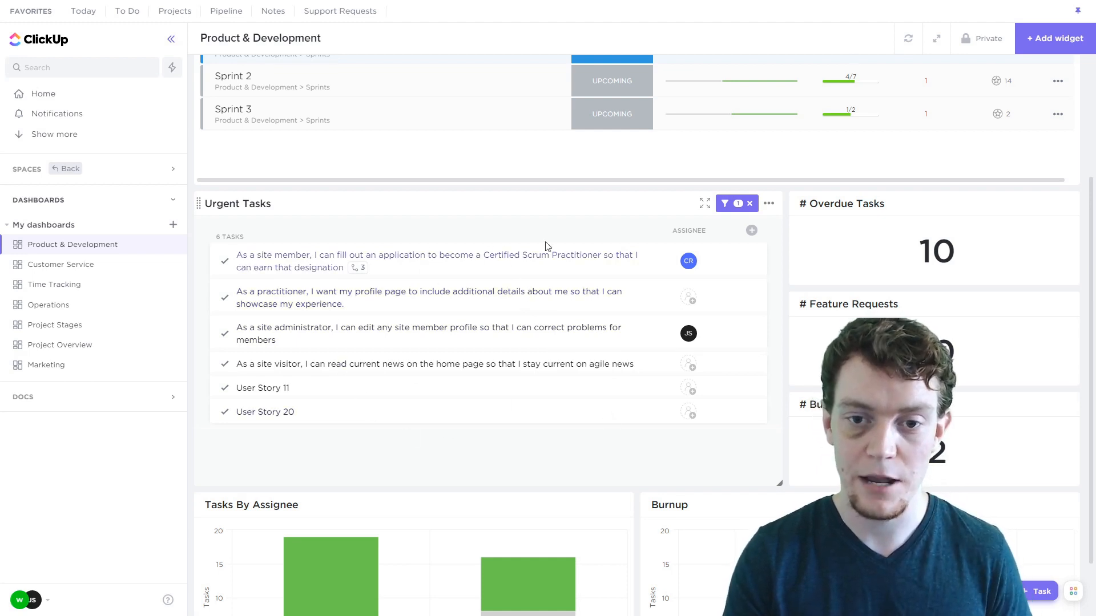
scroll(605, 286, down, 1)
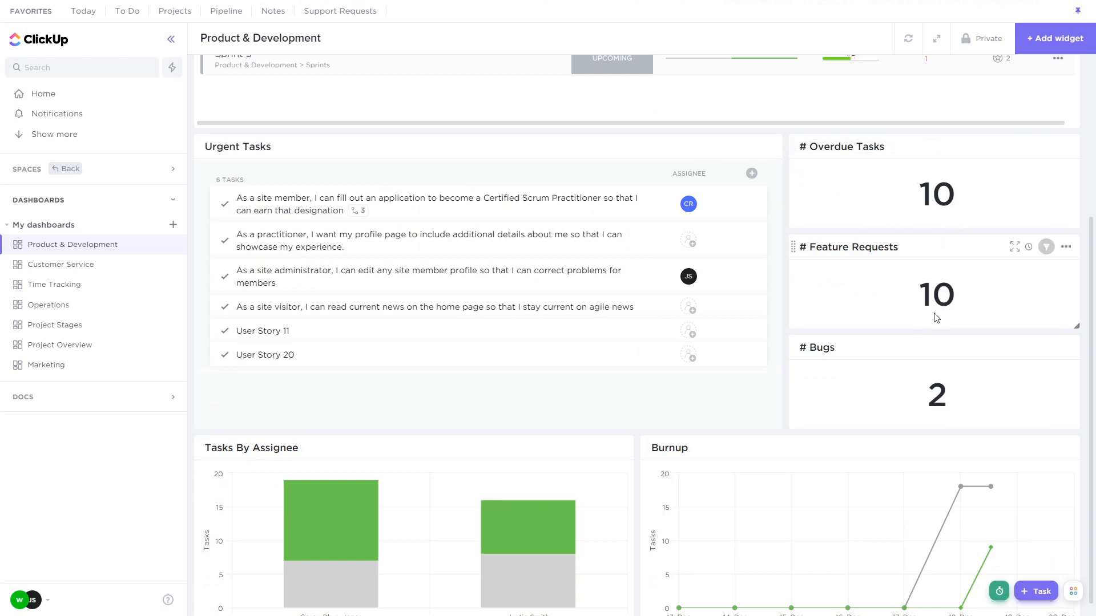
scroll(976, 394, down, 1)
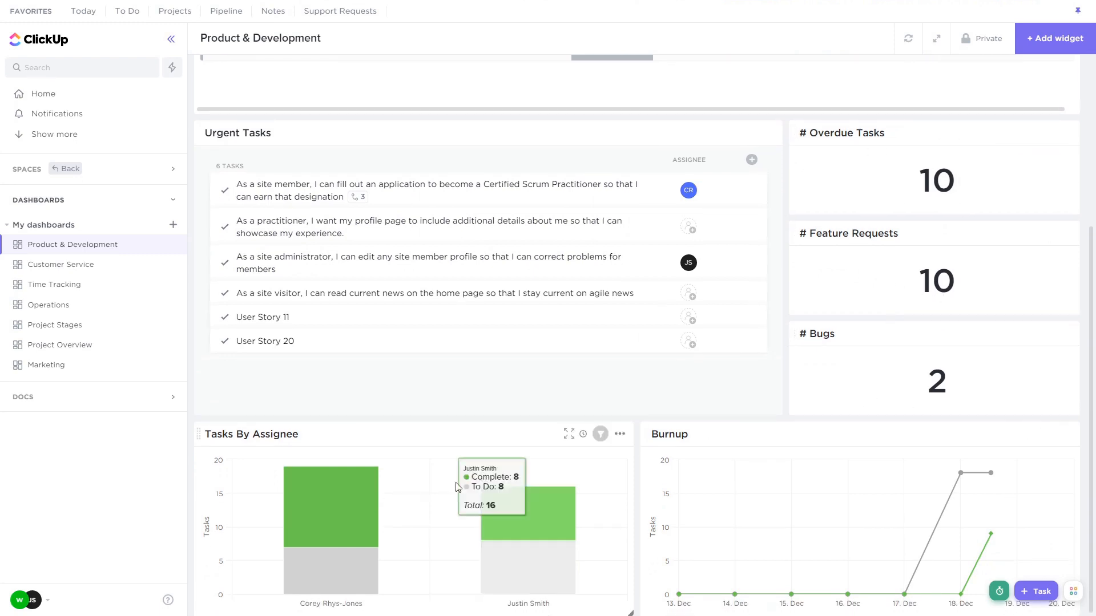
mouse_move(498, 560)
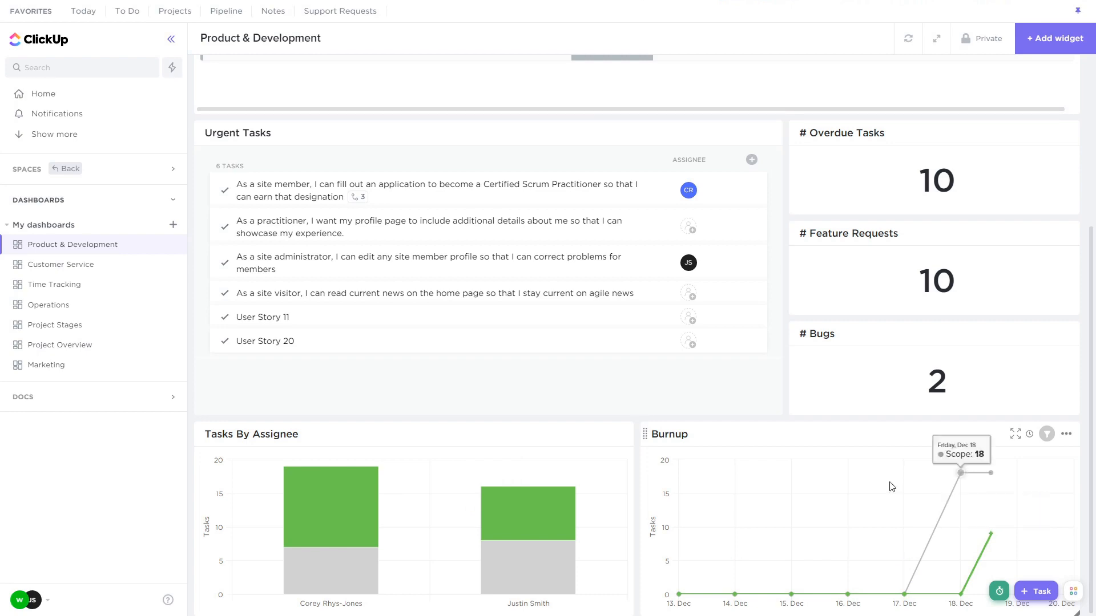
Step: Browse the Custom, Sprints, Statuses and Featured categories of dashboard widgets and leave the catalogue without adding any
scroll(827, 345, up, 4)
click(1055, 38)
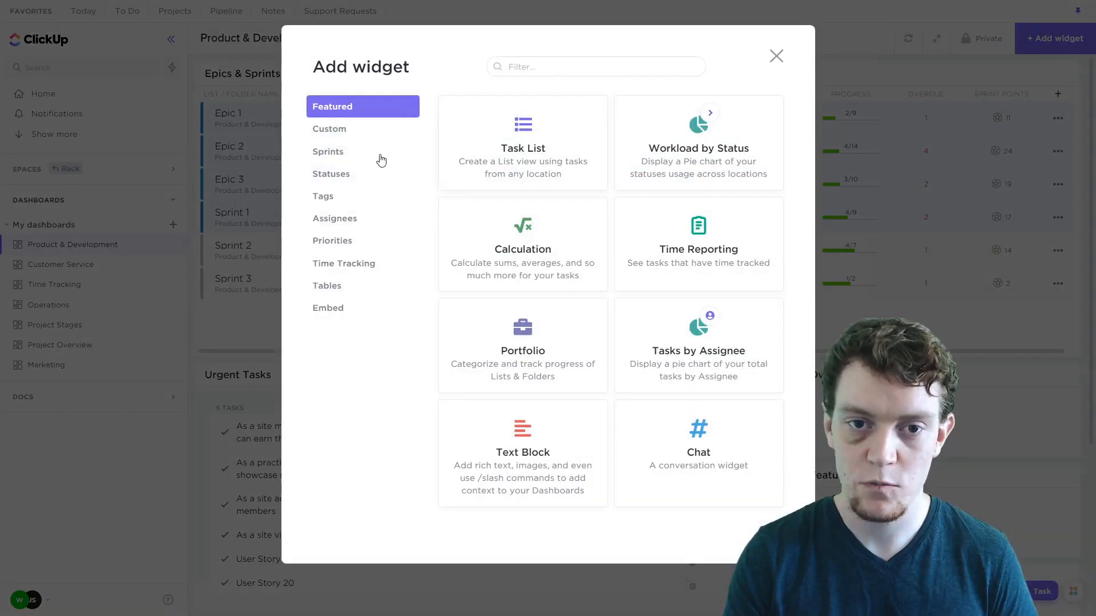
click(358, 131)
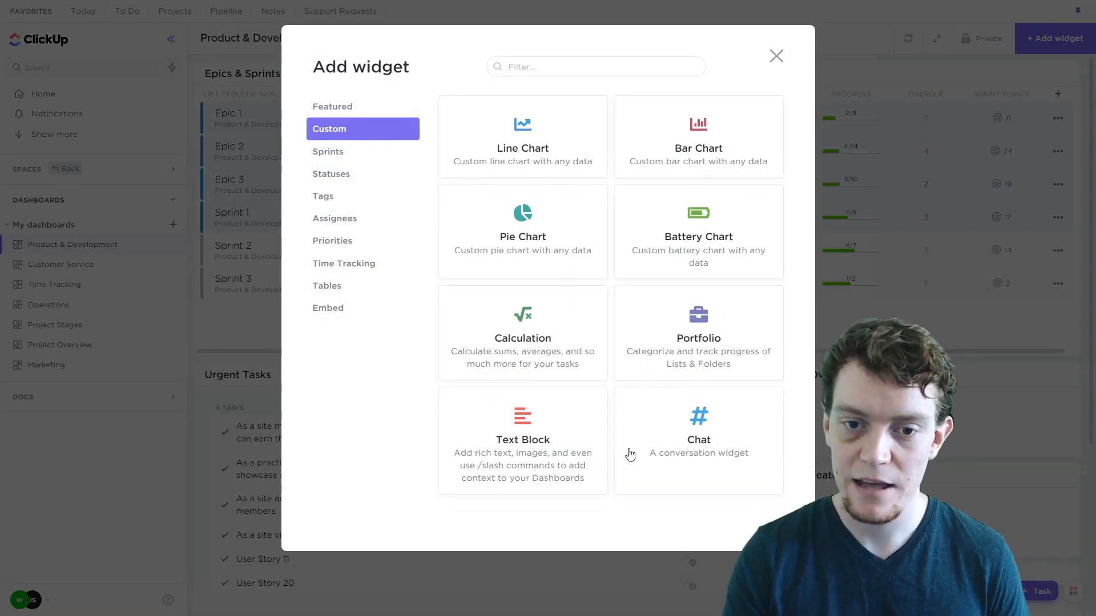
click(336, 155)
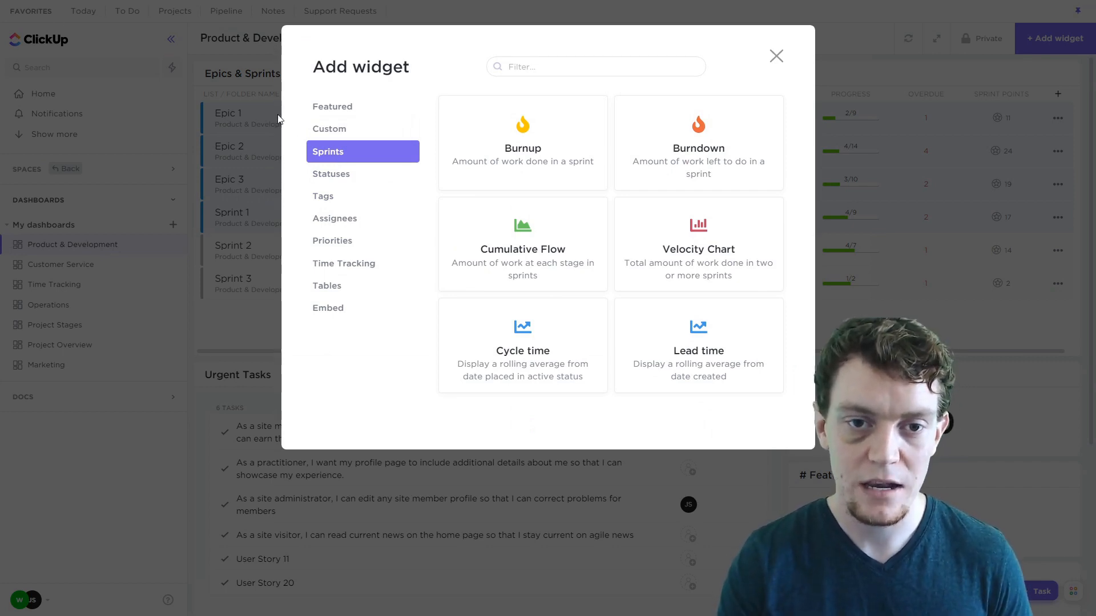
click(348, 176)
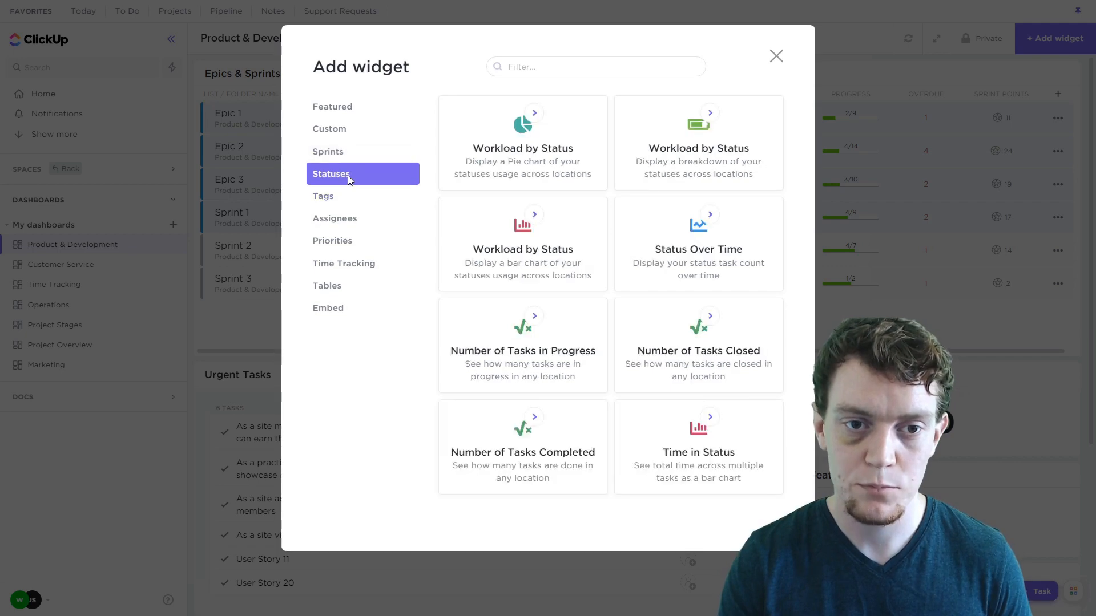
click(370, 114)
click(775, 56)
Step: Open the Customer Service dashboard and look through its ticket counts, Escalation & Review Tickets and Today's Tickets by Assignee widgets
click(69, 268)
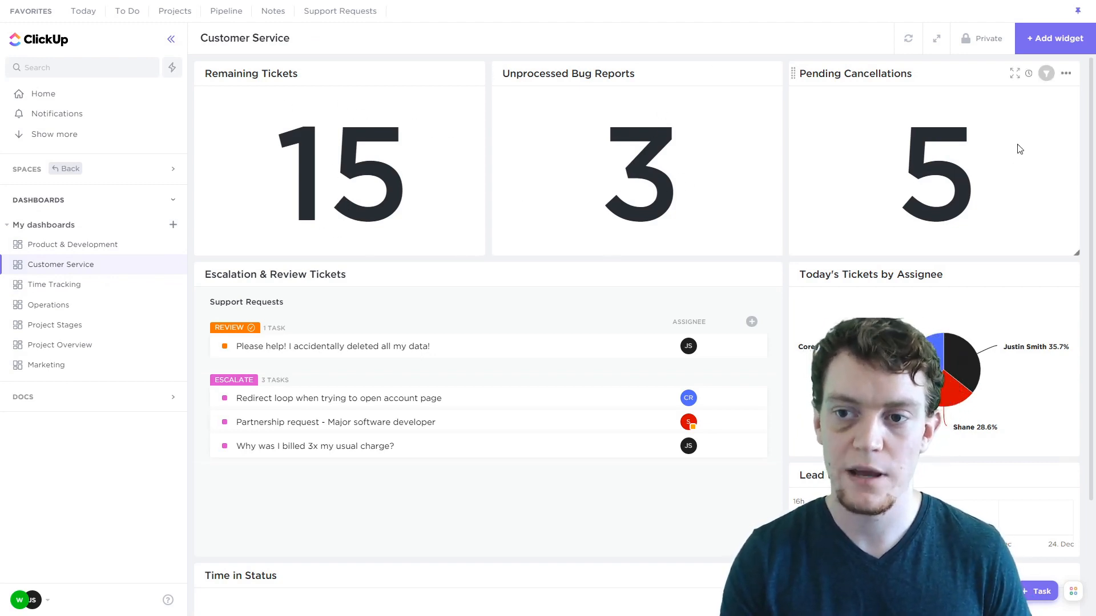
scroll(961, 215, down, 2)
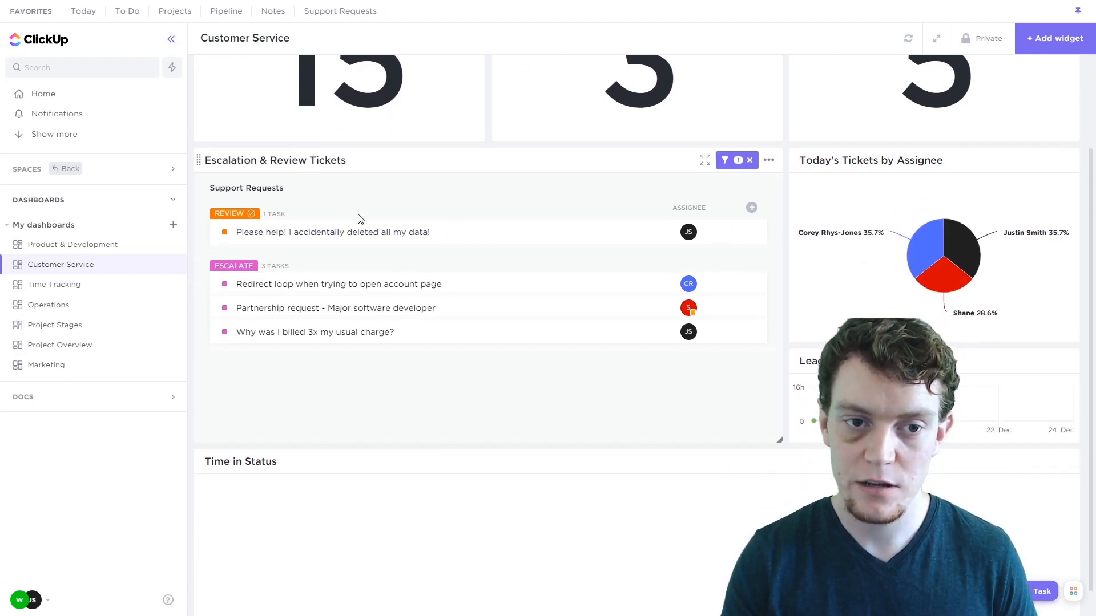
scroll(609, 285, up, 2)
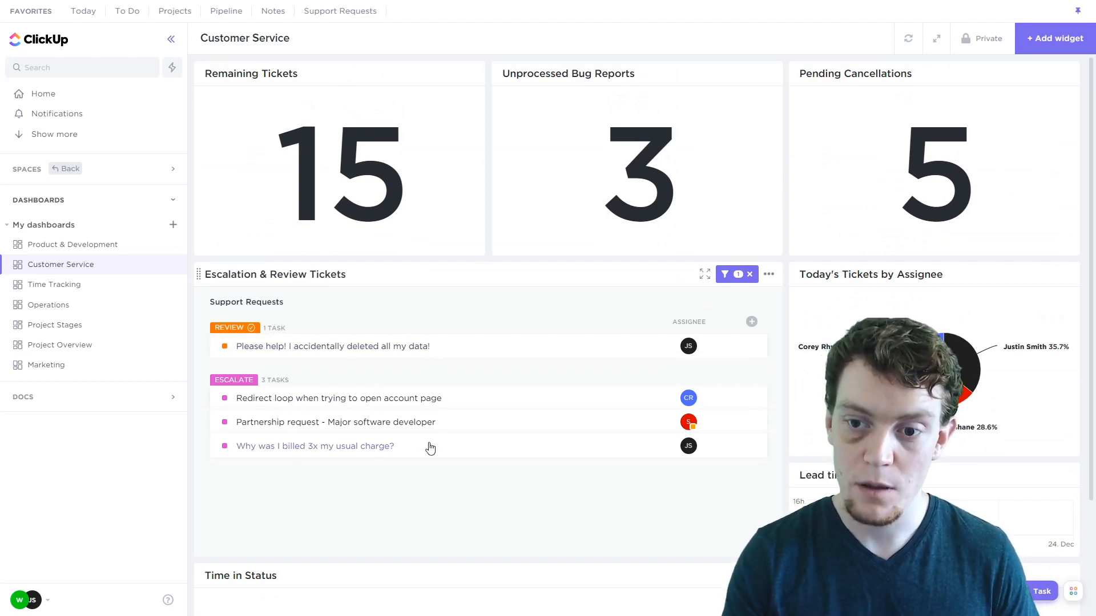
scroll(497, 428, down, 2)
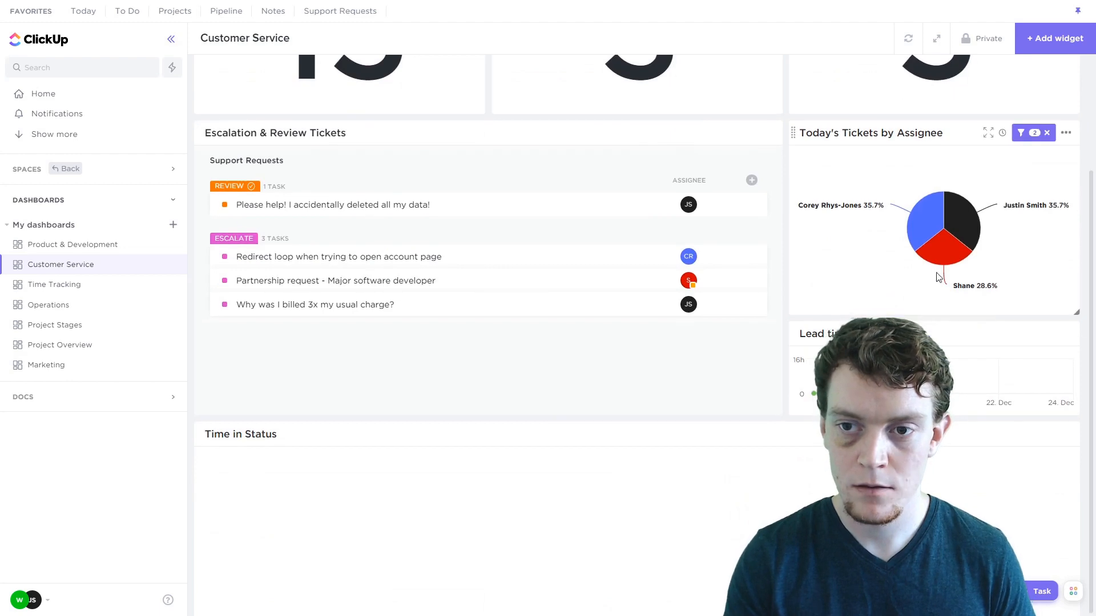
mouse_move(952, 223)
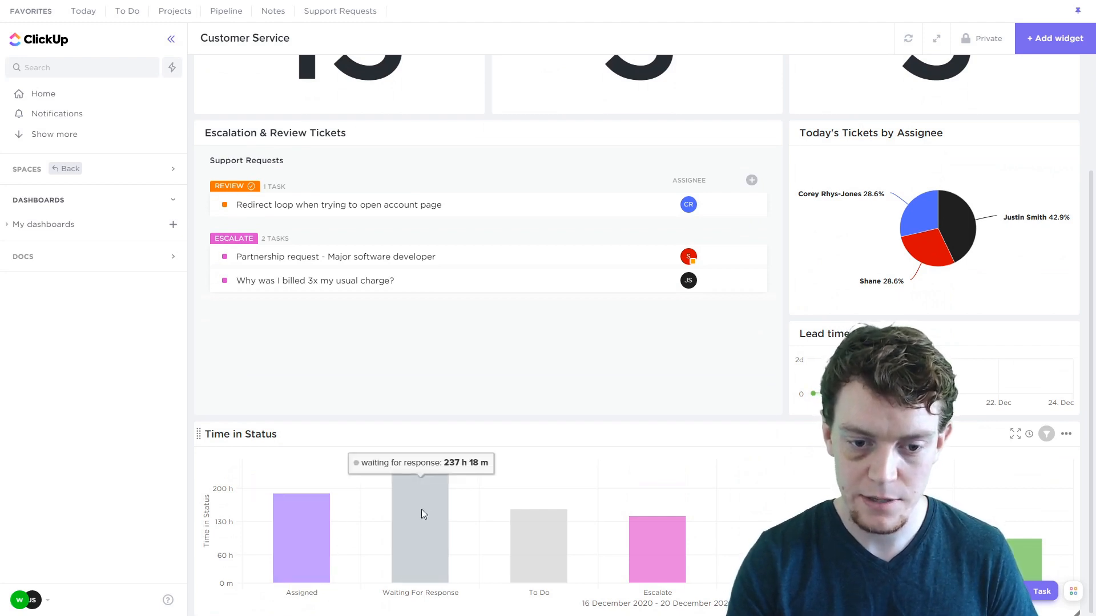
Step: Examine the Time in Status chart, checking the hours for the escalate, completed, waiting for response and assigned statuses
mouse_move(650, 559)
mouse_move(1051, 547)
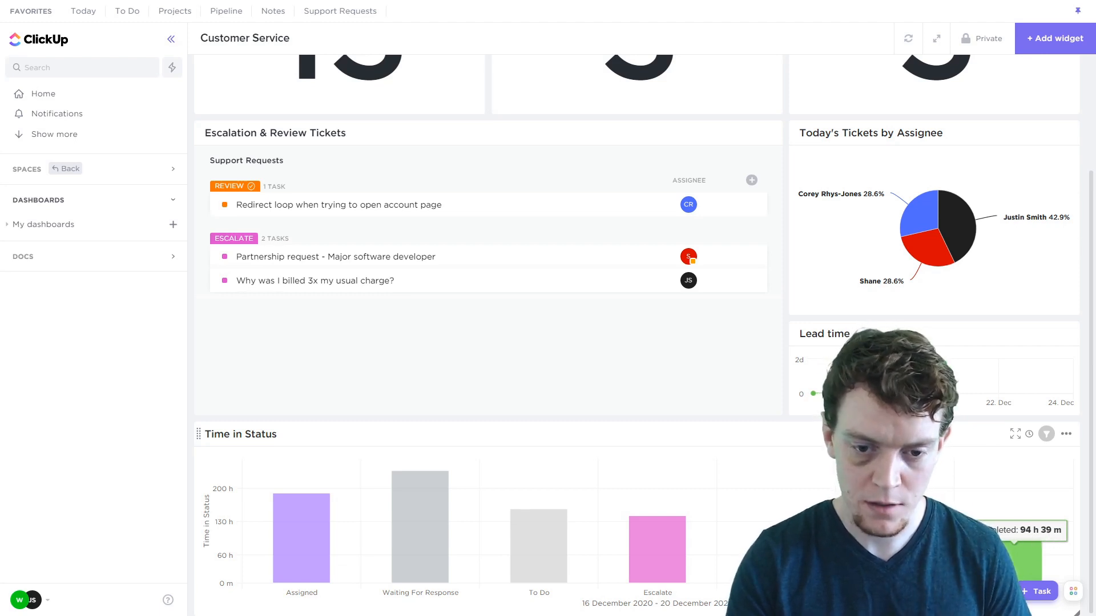
mouse_move(434, 502)
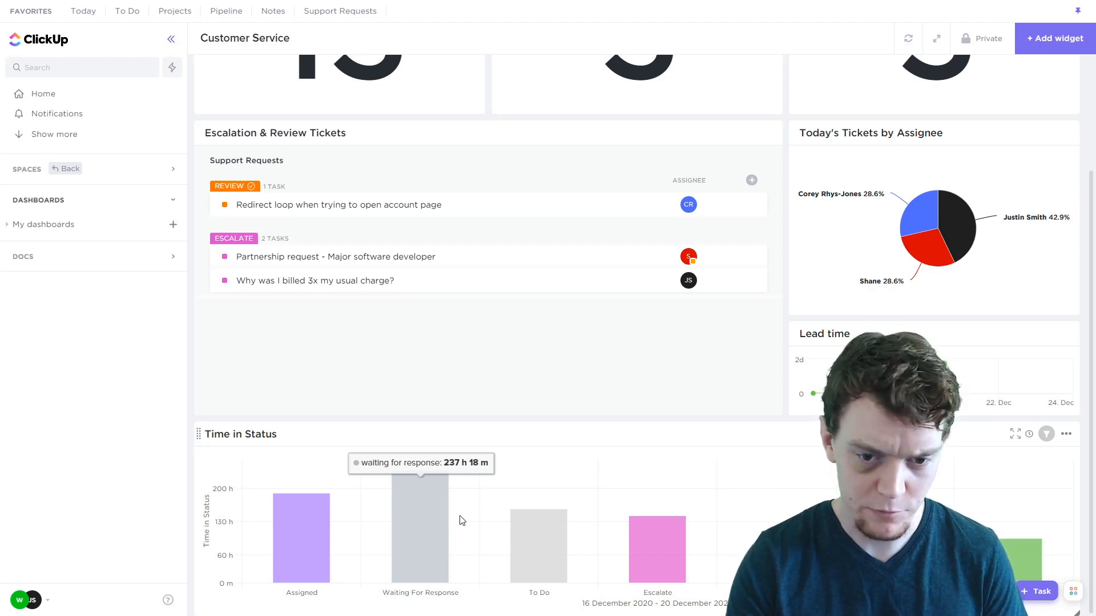
mouse_move(304, 540)
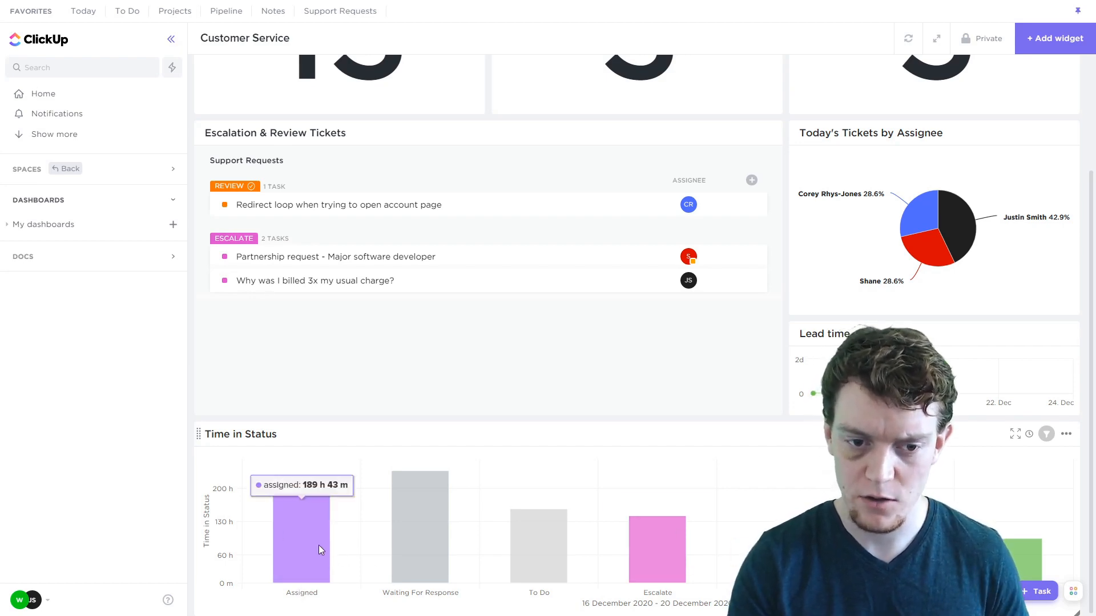
scroll(562, 409, up, 1)
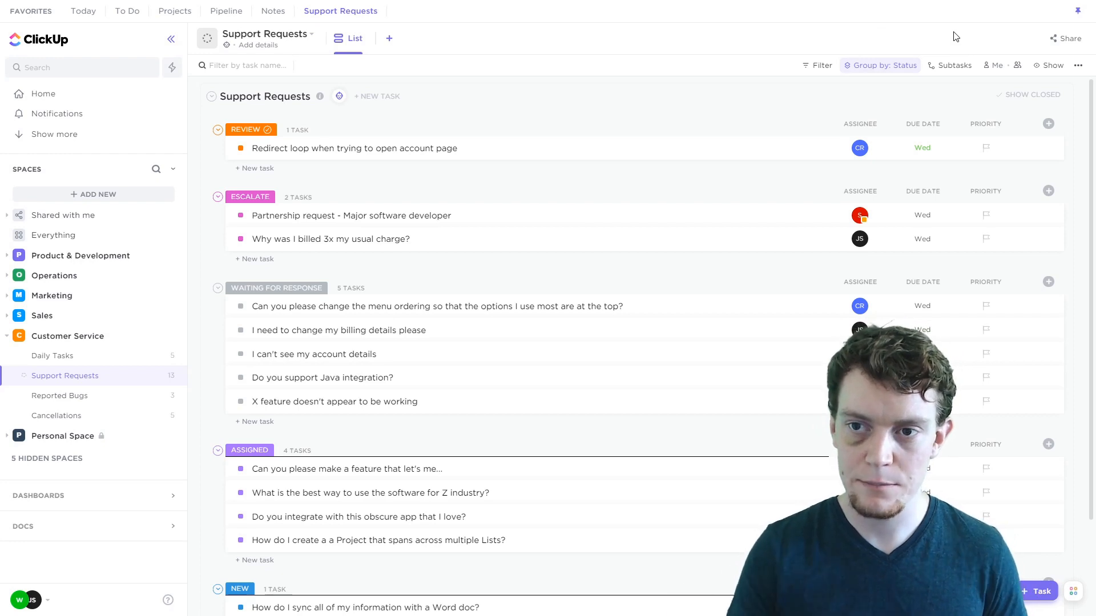